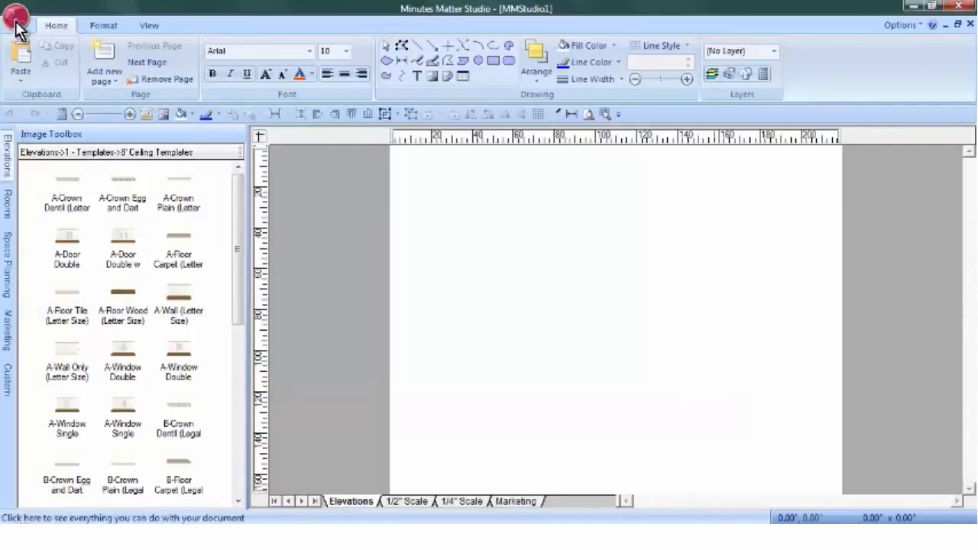
# Save the new document as Guest Bedroom in the client's folder inside Clients
pyautogui.click(17, 29)
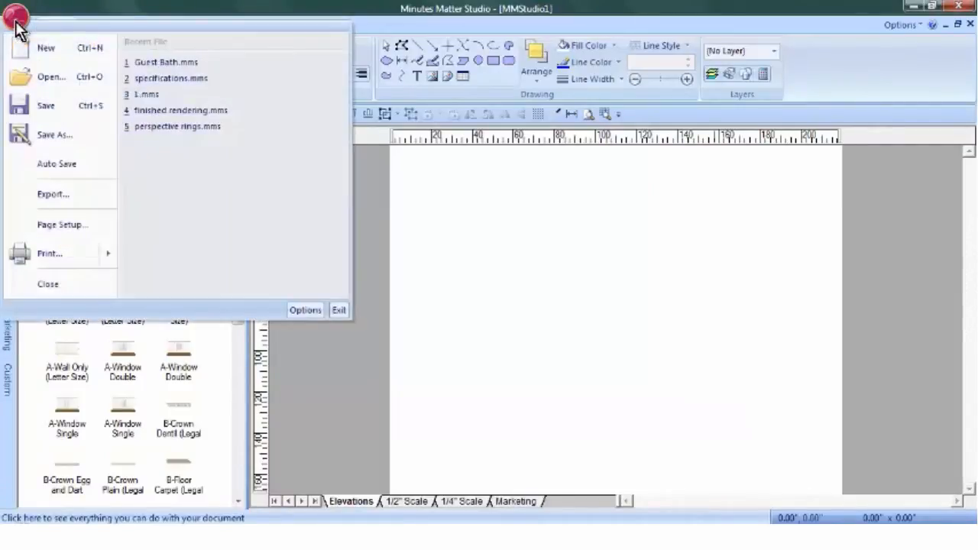
pyautogui.click(47, 108)
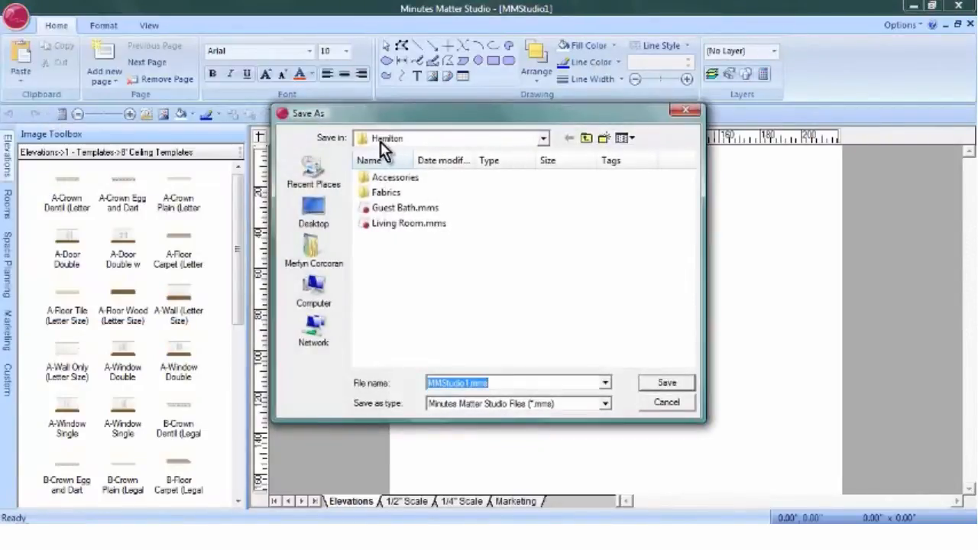
pyautogui.click(586, 138)
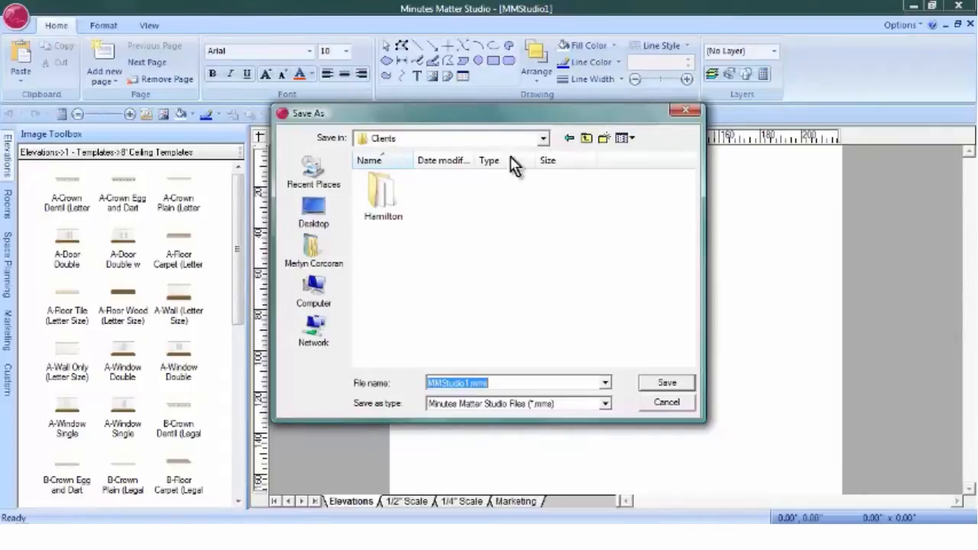
pyautogui.doubleClick(391, 191)
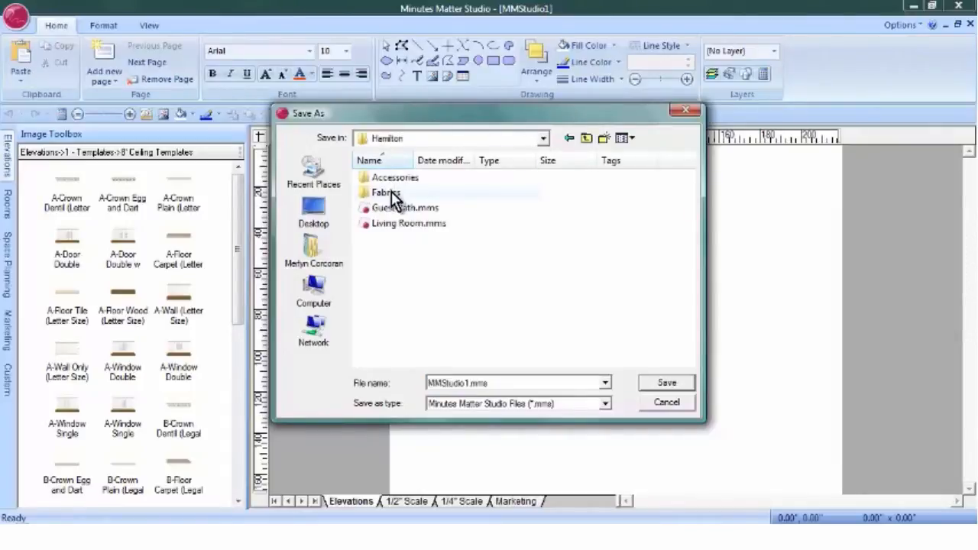
pyautogui.doubleClick(491, 382)
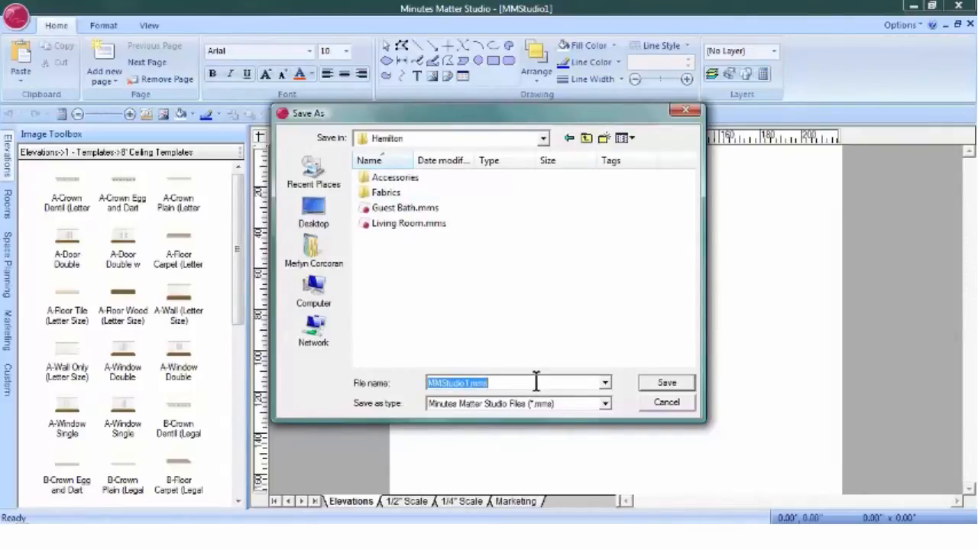
pyautogui.write('Gues')
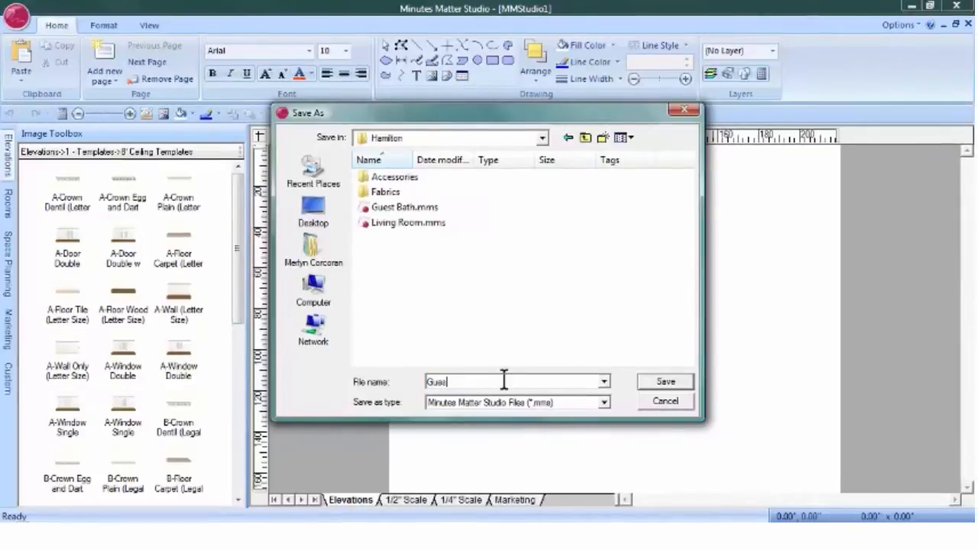
pyautogui.write('t B')
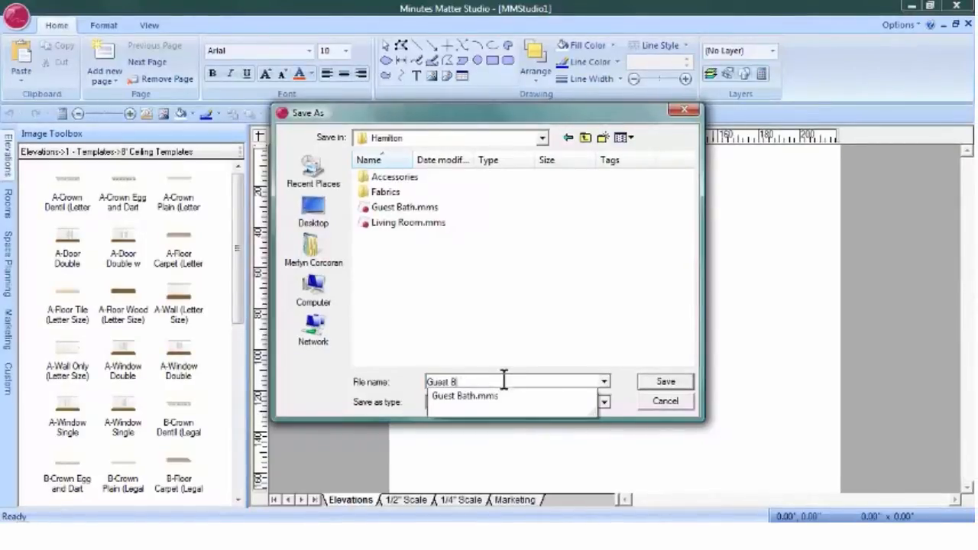
pyautogui.write('edroom')
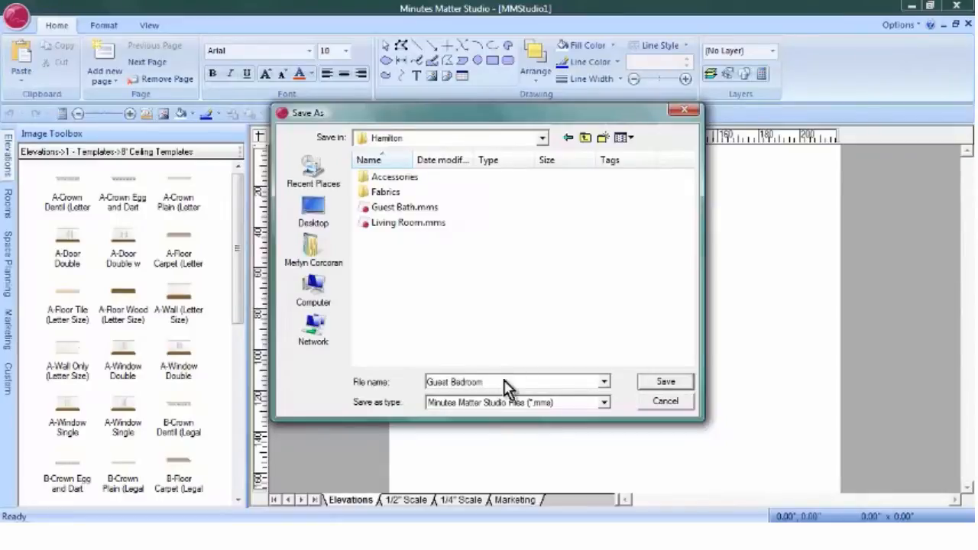
pyautogui.click(662, 382)
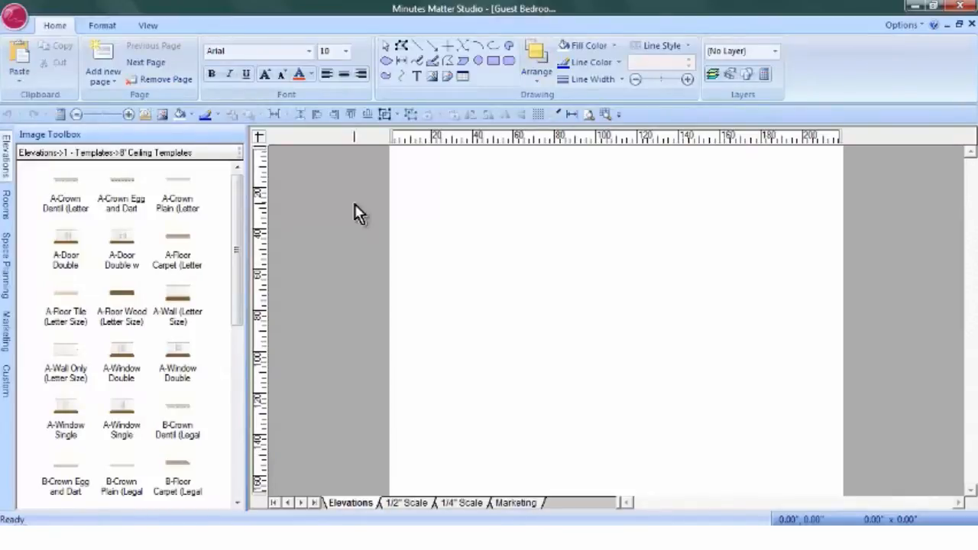
# Set the page's paper size to Legal
pyautogui.click(15, 23)
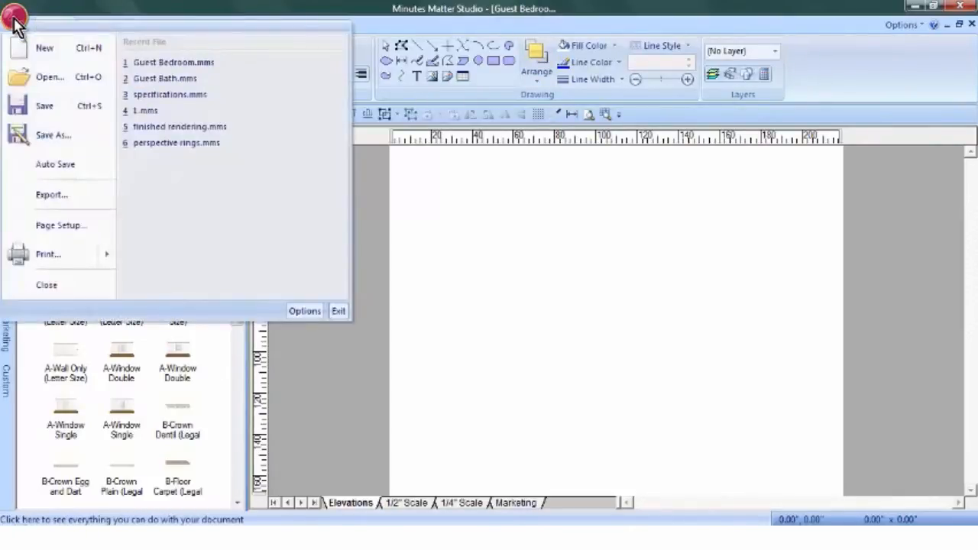
pyautogui.click(55, 229)
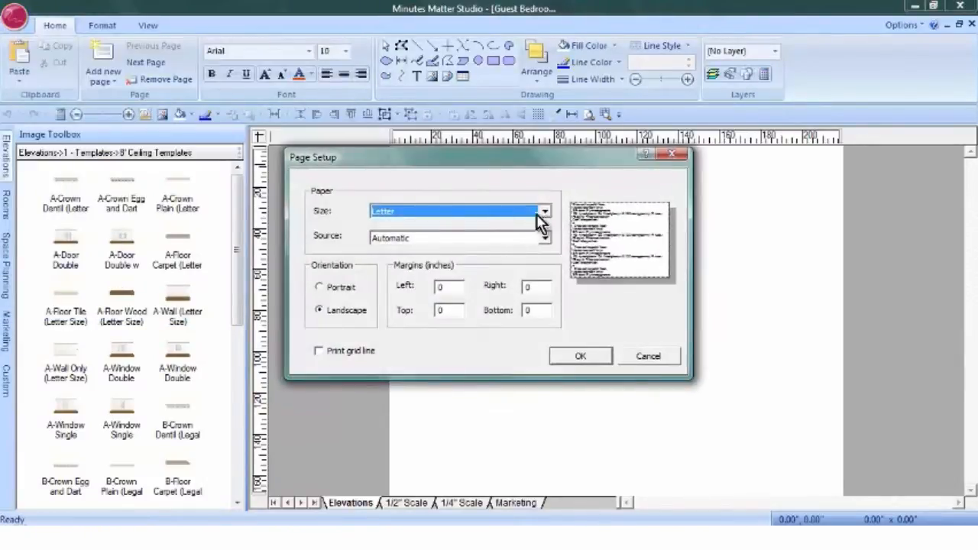
pyautogui.click(546, 214)
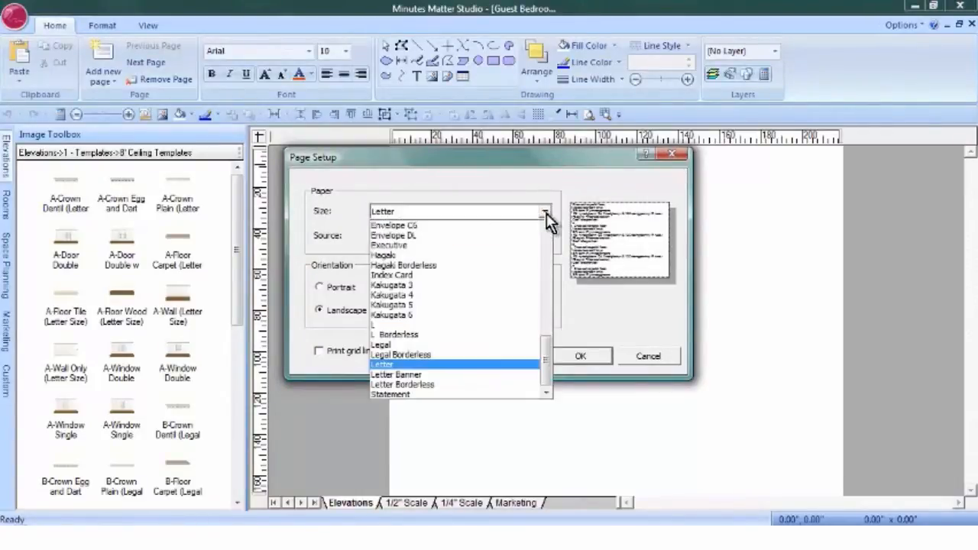
pyautogui.click(459, 344)
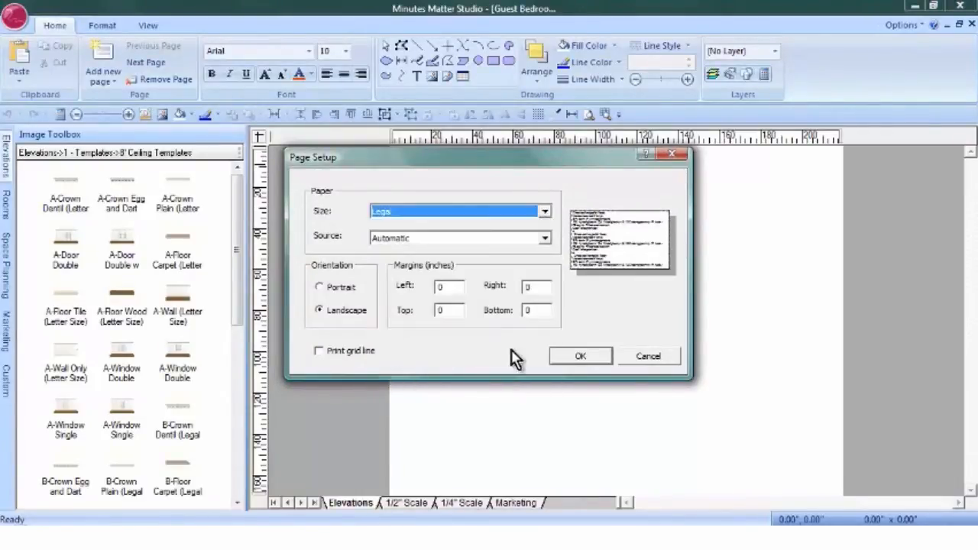
pyautogui.click(583, 358)
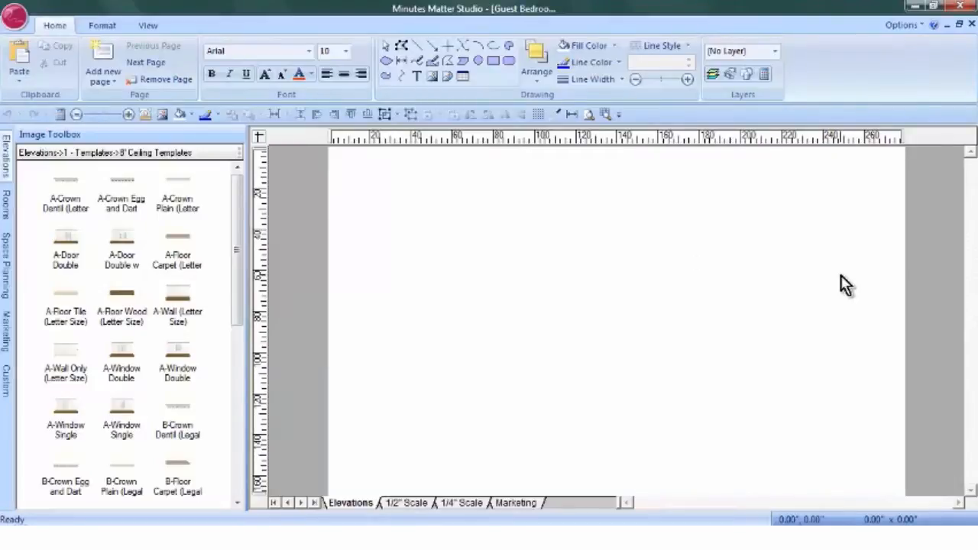
# Place the A-Wall (Letter Size) template from the Elevations 9' Ceiling Templates near the page's upper-left corner
pyautogui.click(5, 157)
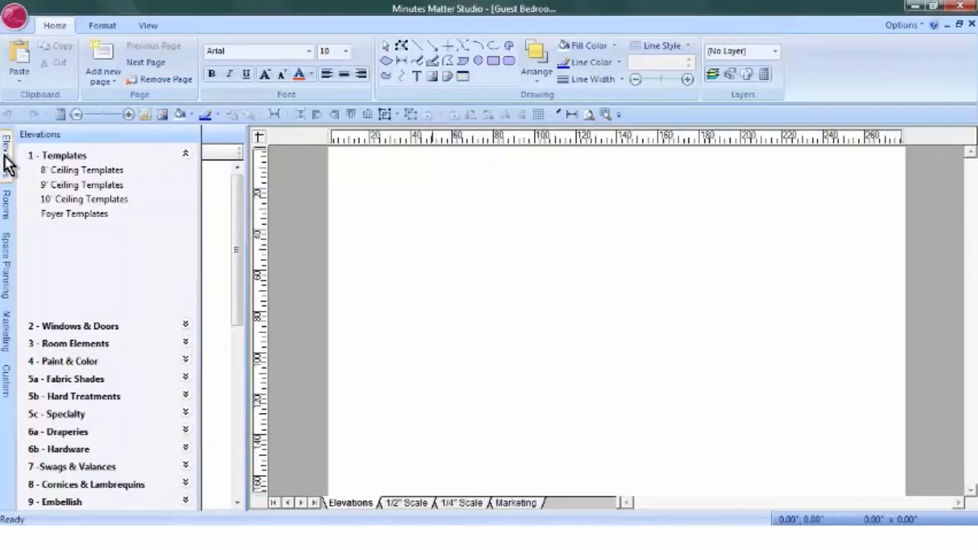
pyautogui.click(110, 188)
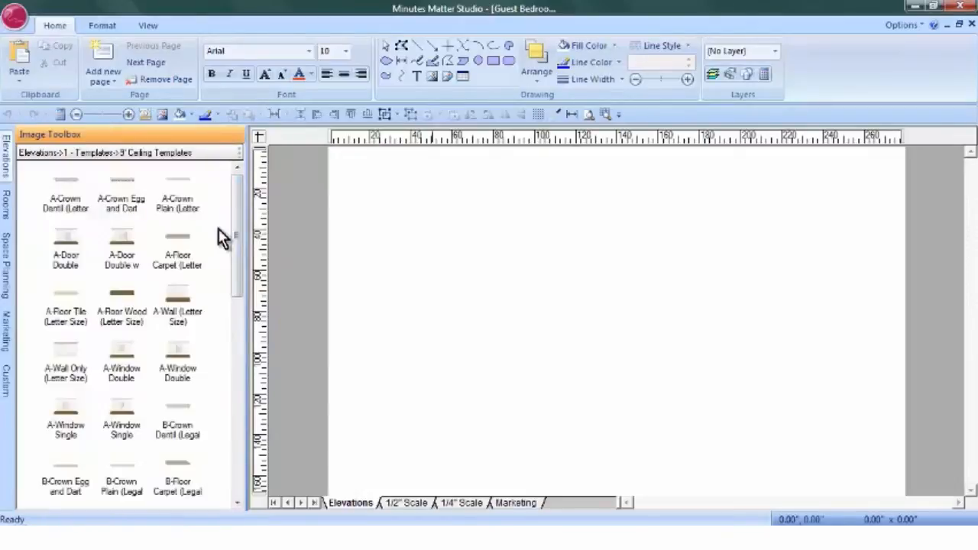
pyautogui.moveTo(181, 301)
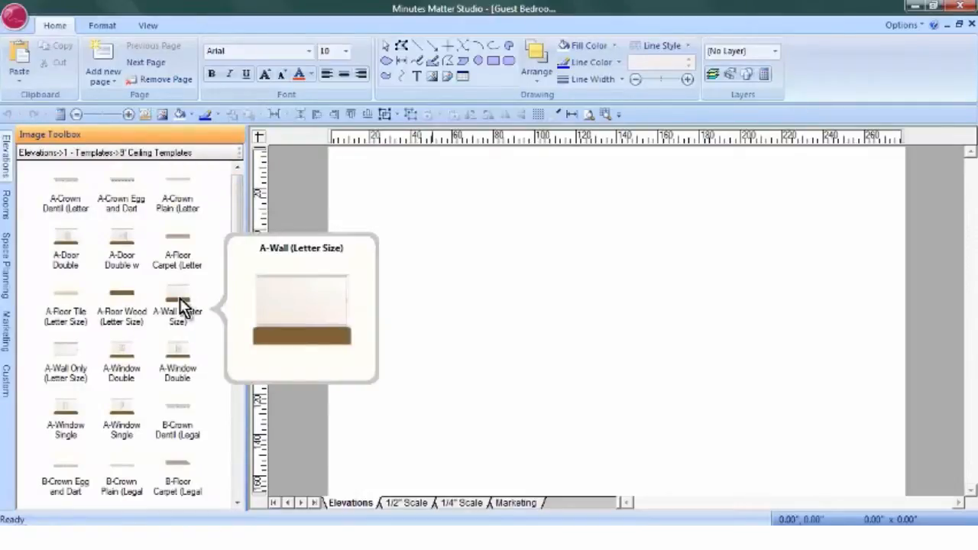
pyautogui.moveTo(180, 300); pyautogui.dragTo(350, 169)
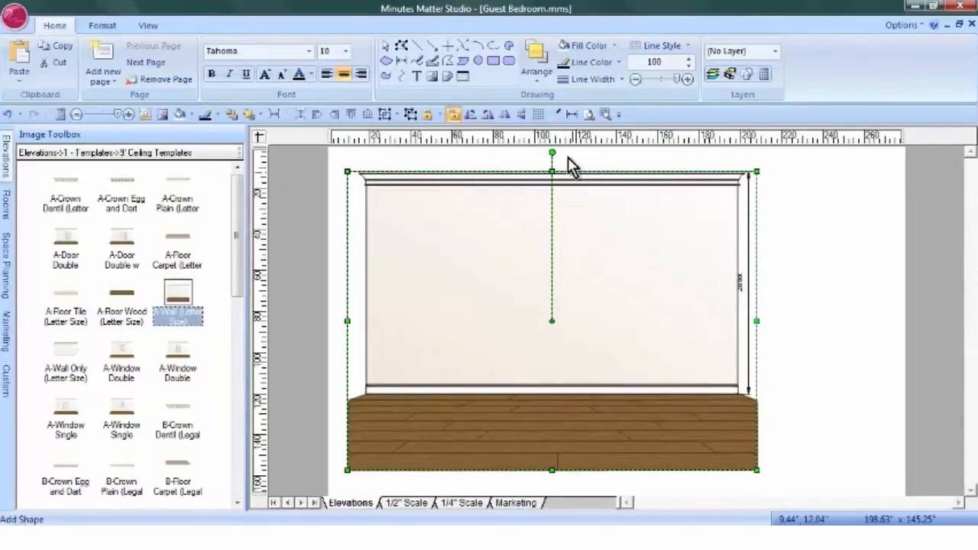
# Draw a horizontal dimension line starting at the wall's left edge and set its width to 204 inches
pyautogui.click(572, 115)
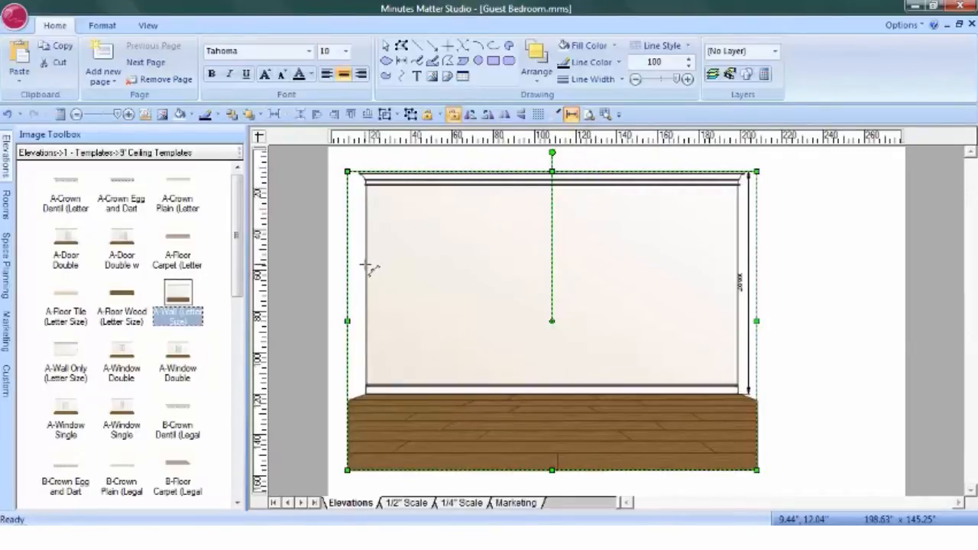
pyautogui.moveTo(365, 265); pyautogui.dragTo(812, 264)
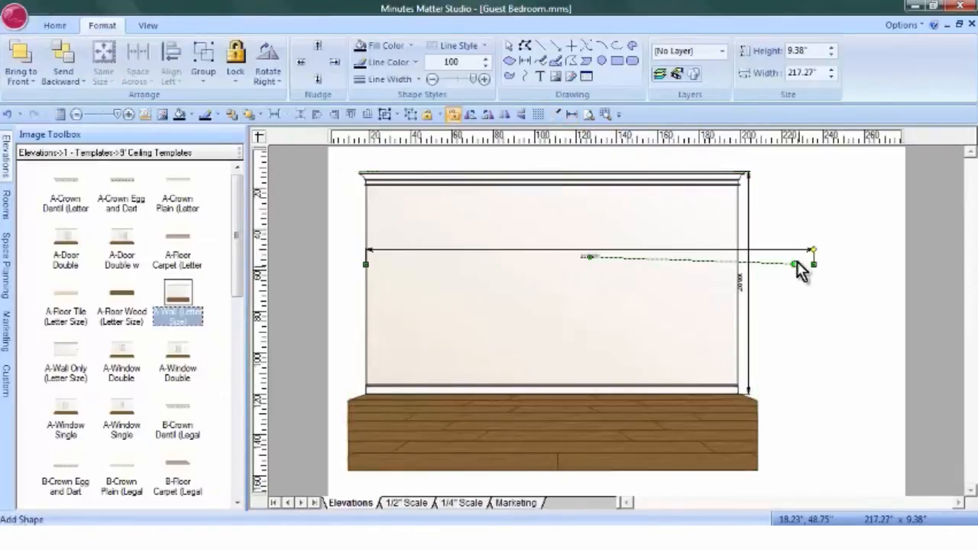
pyautogui.rightClick(793, 252)
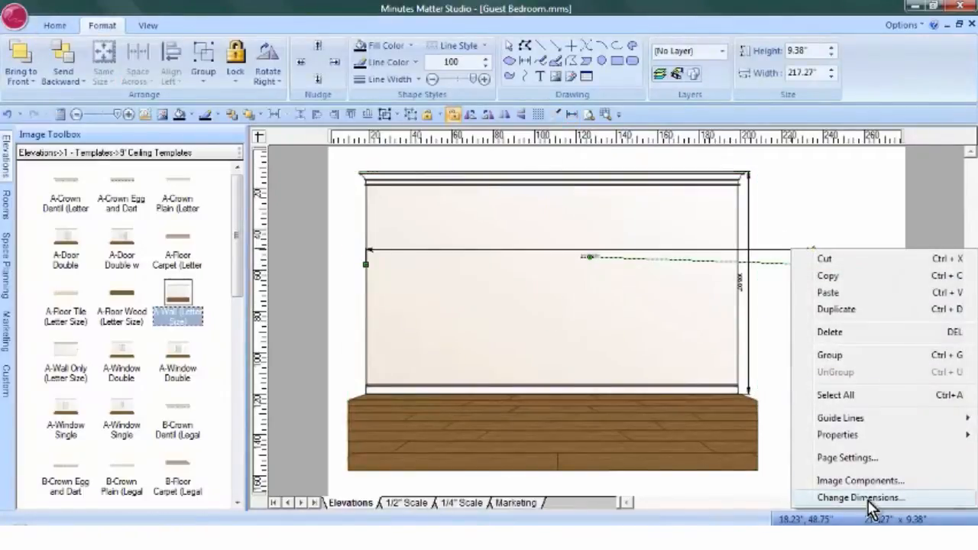
pyautogui.click(860, 497)
pyautogui.moveTo(520, 276); pyautogui.dragTo(472, 287)
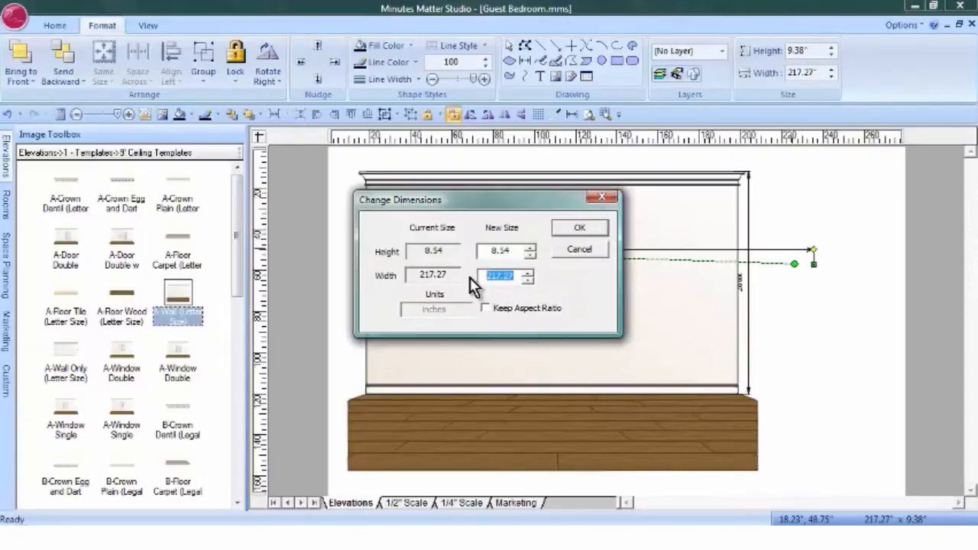
pyautogui.write('204')
pyautogui.click(572, 228)
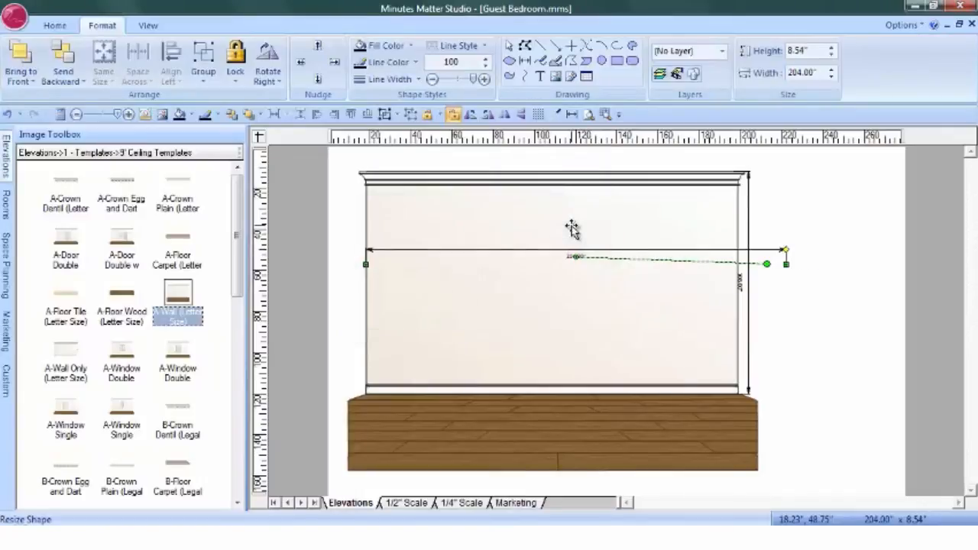
# Stretch the wall template sideways to about 225 inches overall so its wall edges meet both ends of the dimension line
pyautogui.click(617, 222)
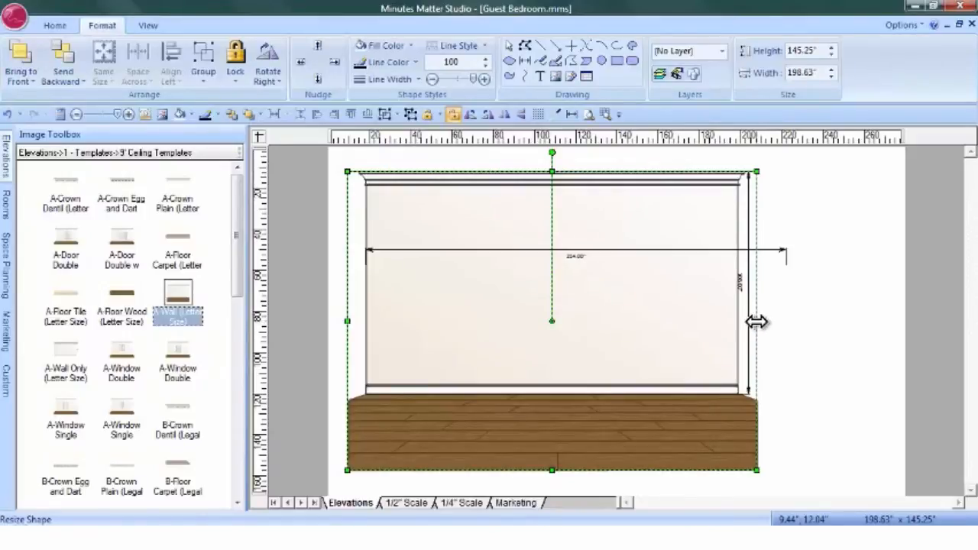
pyautogui.moveTo(757, 321); pyautogui.dragTo(809, 320)
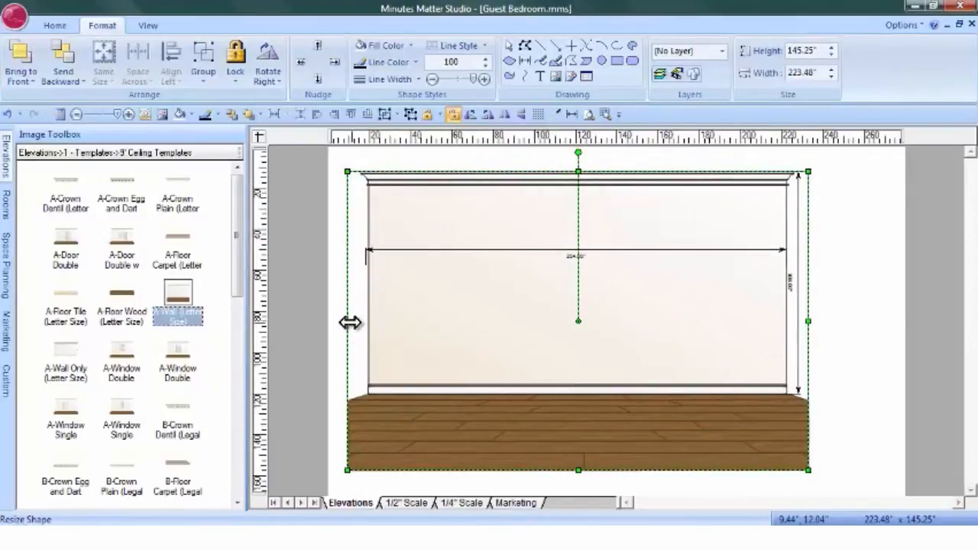
pyautogui.moveTo(350, 322); pyautogui.dragTo(342, 322)
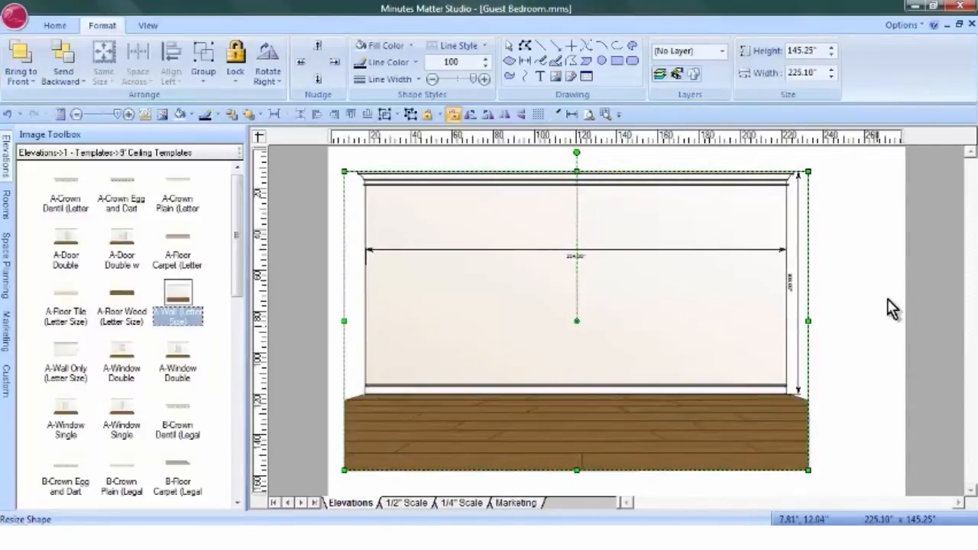
pyautogui.click(885, 270)
# Delete the horizontal dimension line and the vertical height dimension line from the wall elevation
pyautogui.click(783, 252)
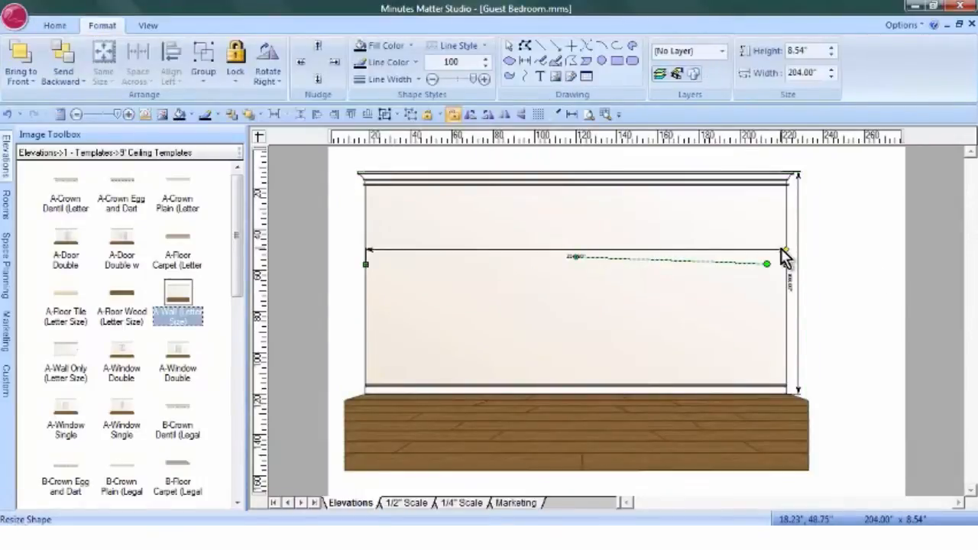
pyautogui.rightClick(781, 249)
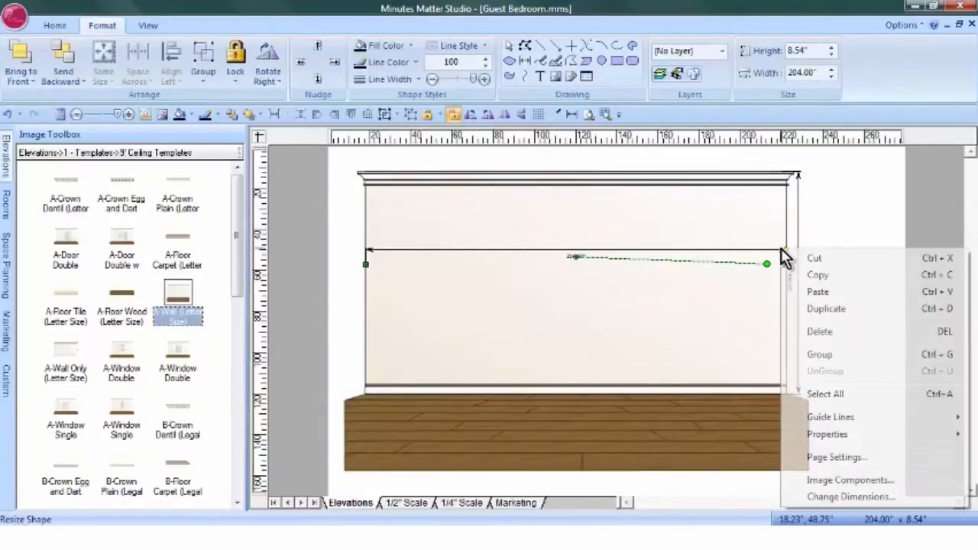
pyautogui.click(827, 330)
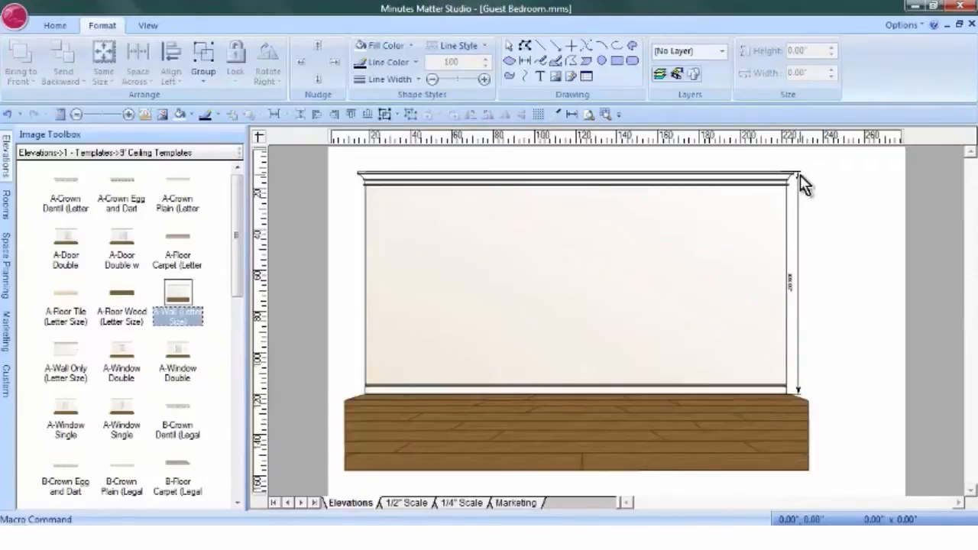
pyautogui.click(800, 176)
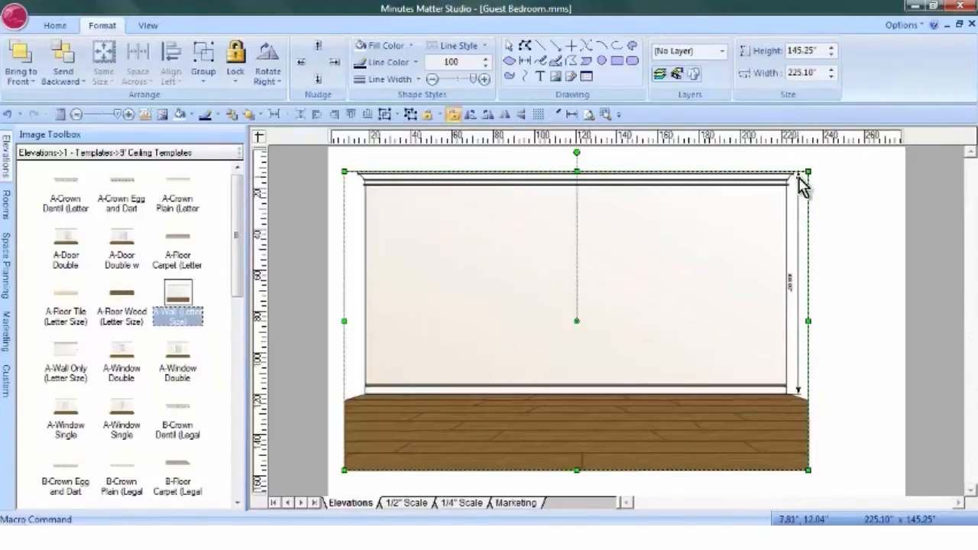
pyautogui.click(799, 178)
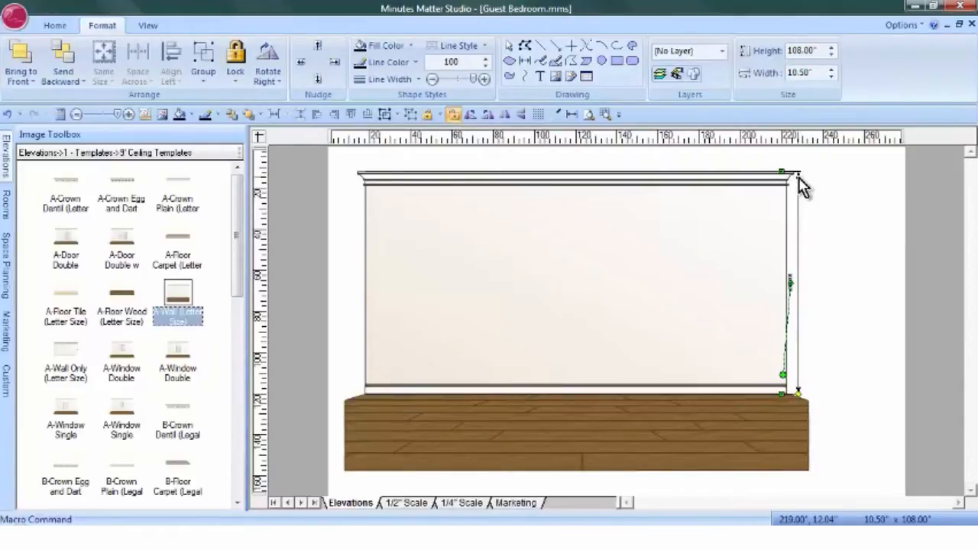
pyautogui.rightClick(800, 184)
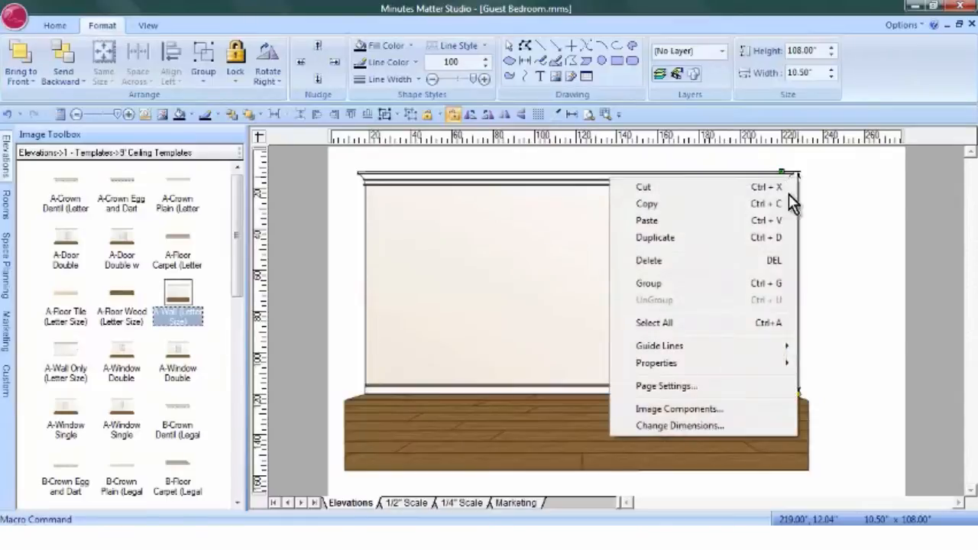
pyautogui.click(653, 260)
# Move the wall template to the horizontal centre of the page and select it again
pyautogui.moveTo(596, 280)
pyautogui.mouseDown()
pyautogui.moveTo(630, 279)
pyautogui.moveTo(611, 280)
pyautogui.mouseUp()
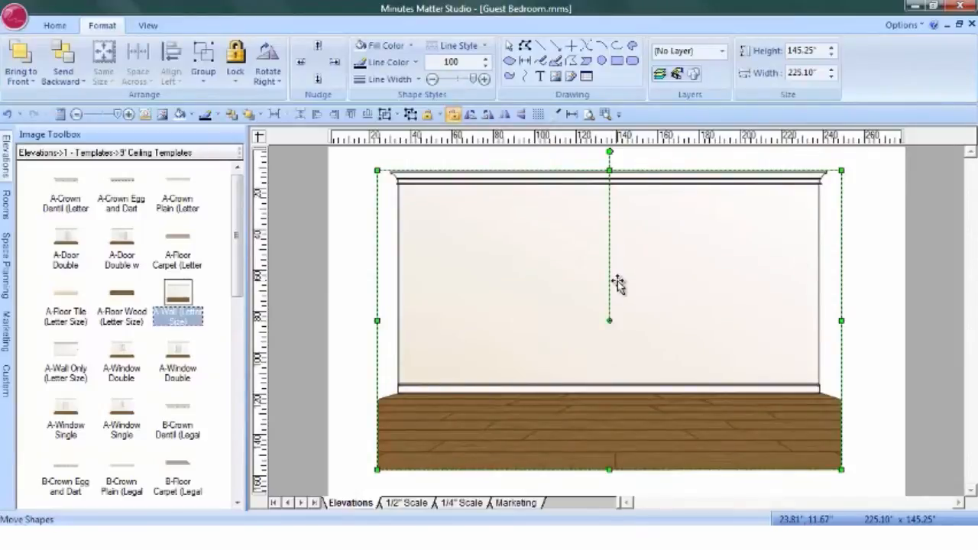
pyautogui.click(889, 249)
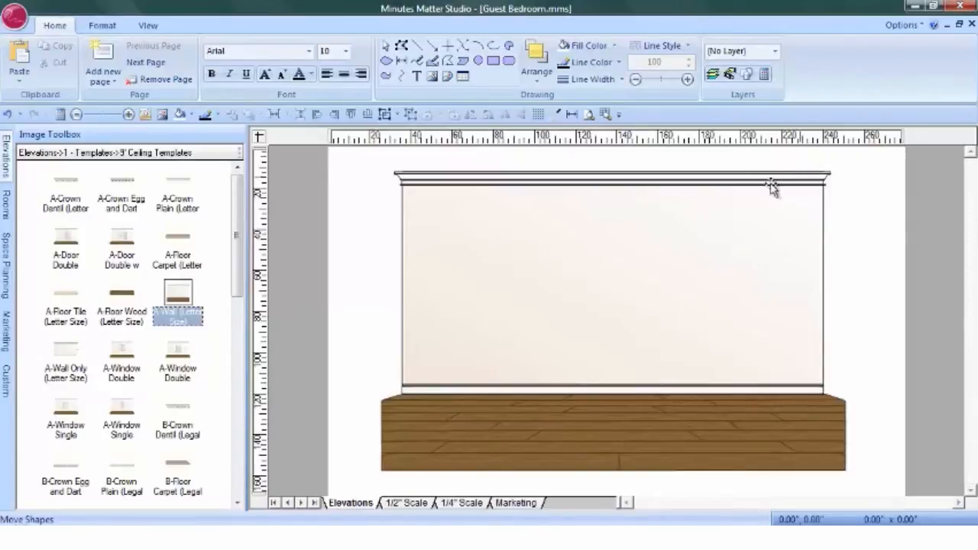
pyautogui.click(692, 180)
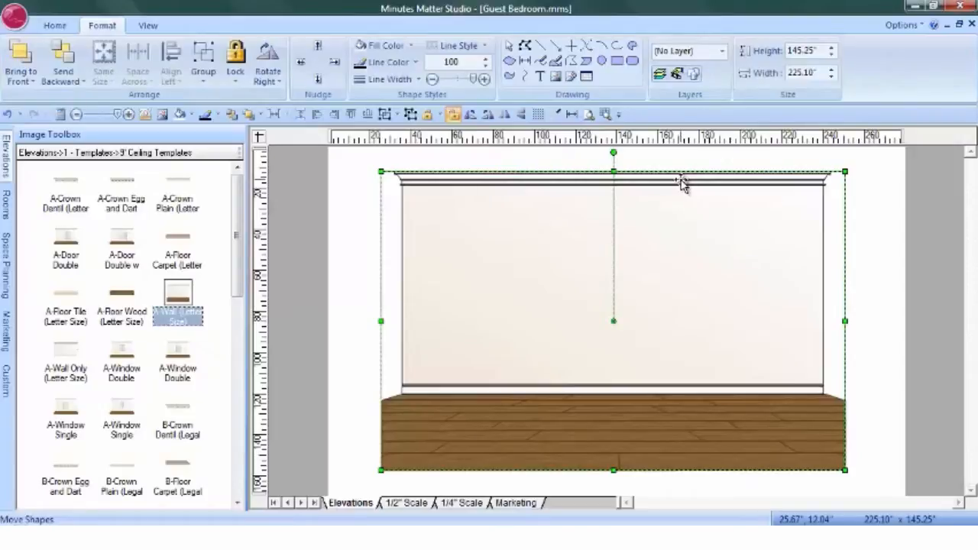
pyautogui.click(683, 183)
pyautogui.rightClick(682, 182)
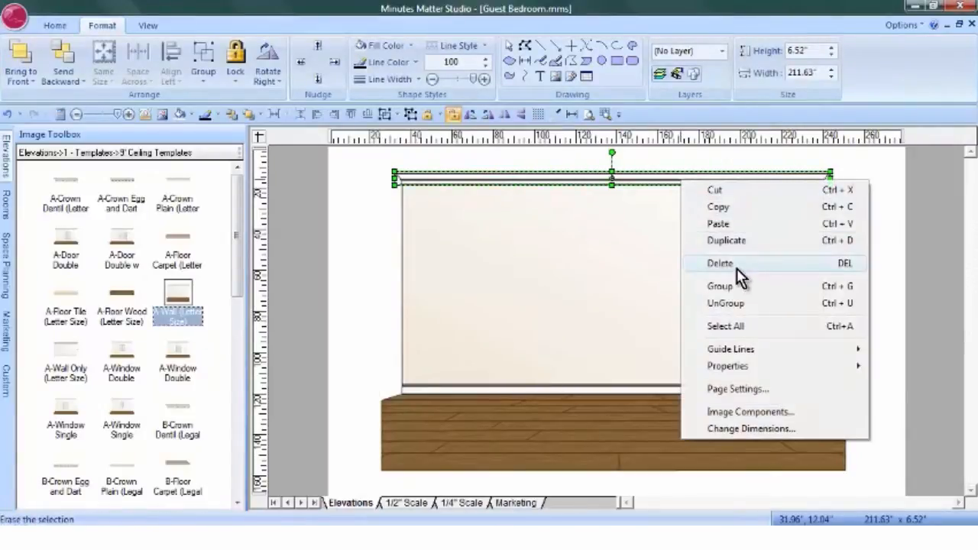
pyautogui.click(910, 222)
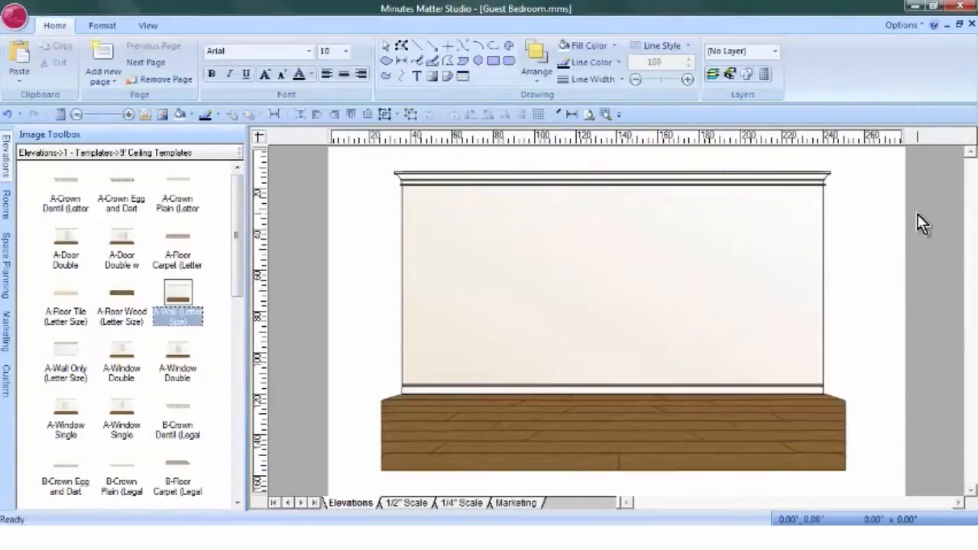
# Place the DH 39x76 window from the Windows with Casing and Grilles collection on the left part of the wall
pyautogui.click(8, 157)
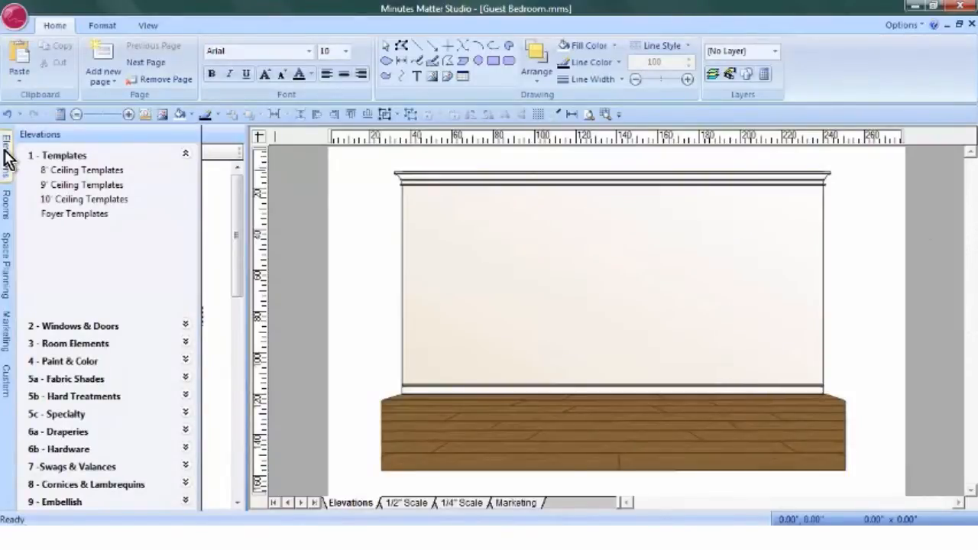
pyautogui.click(67, 329)
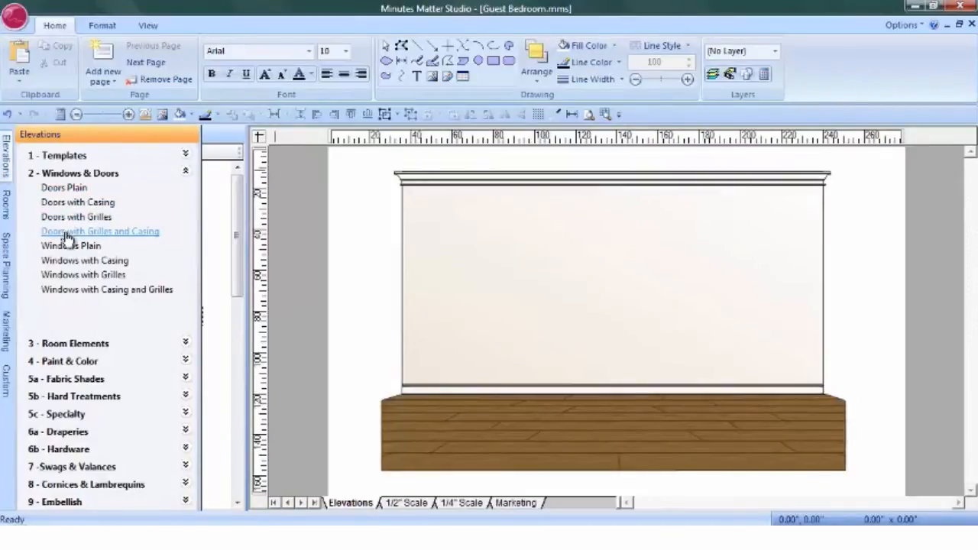
pyautogui.click(152, 297)
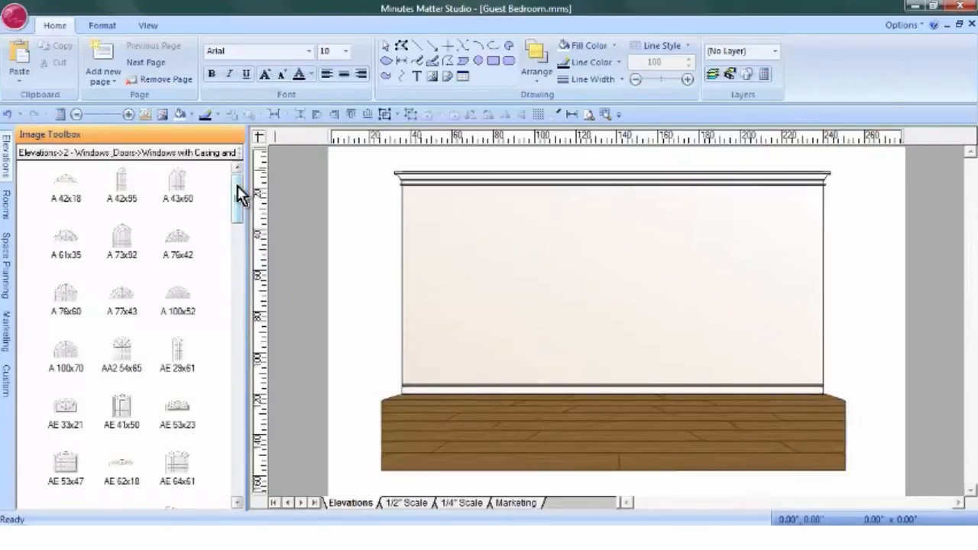
pyautogui.moveTo(237, 185); pyautogui.dragTo(245, 280)
pyautogui.moveTo(173, 240)
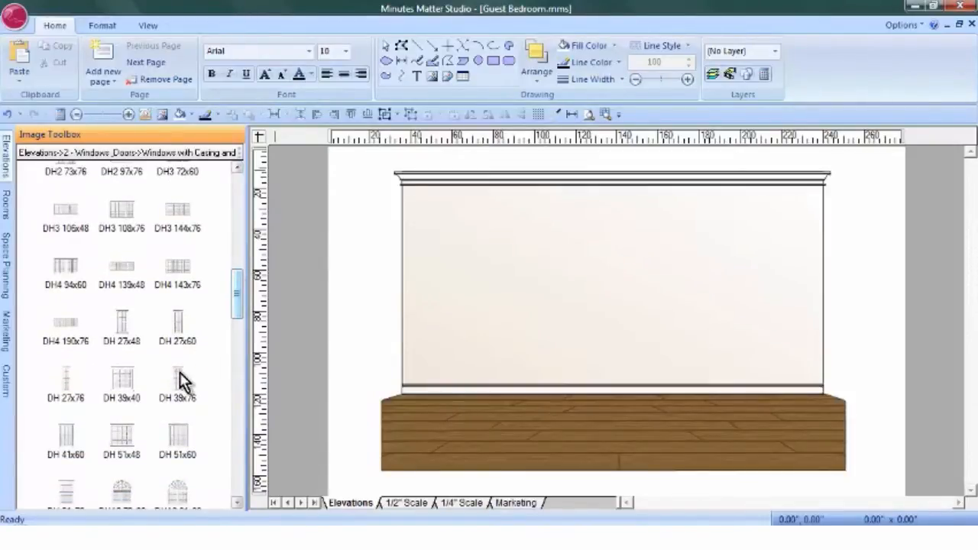
pyautogui.moveTo(184, 381)
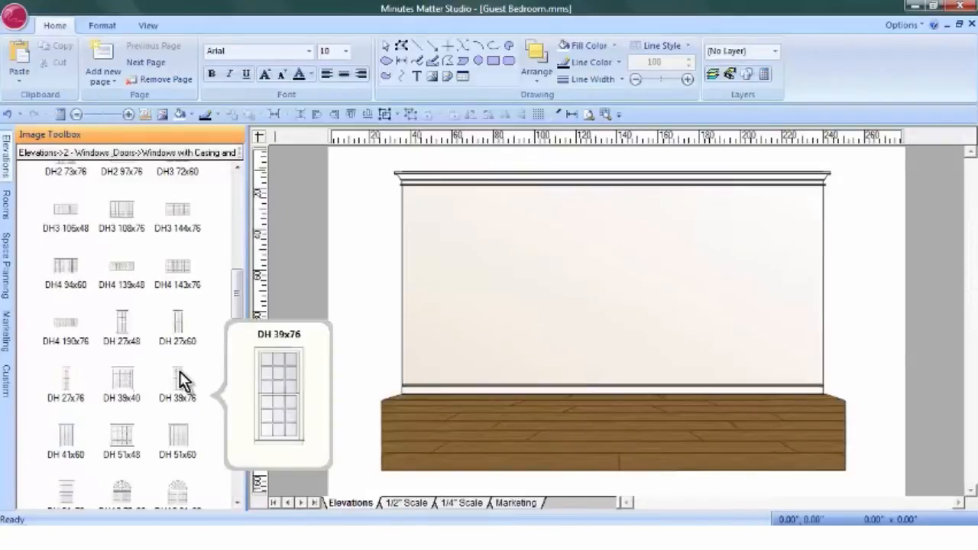
pyautogui.moveTo(182, 380); pyautogui.dragTo(500, 247)
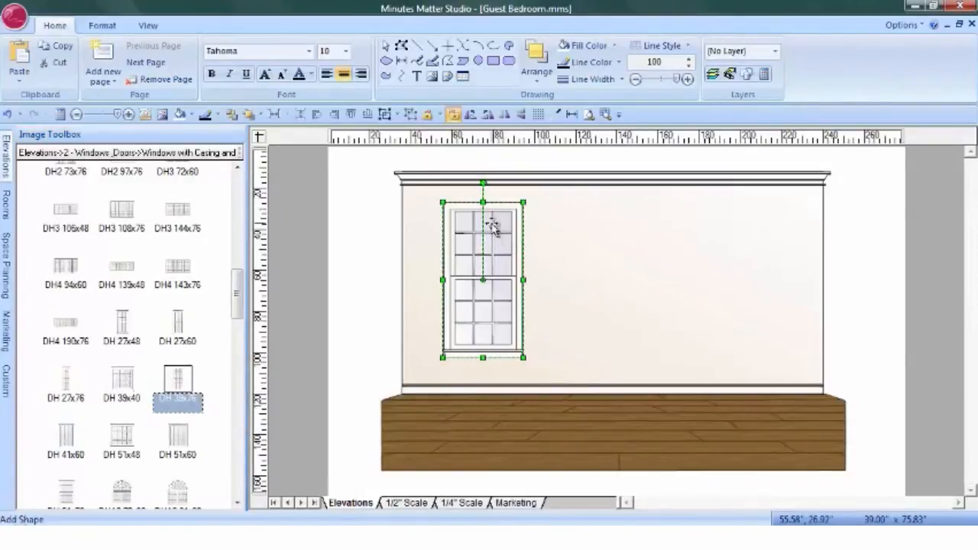
# Resize the window to 35 inches wide and 65 inches high without keeping its aspect ratio
pyautogui.rightClick(492, 221)
pyautogui.click(568, 473)
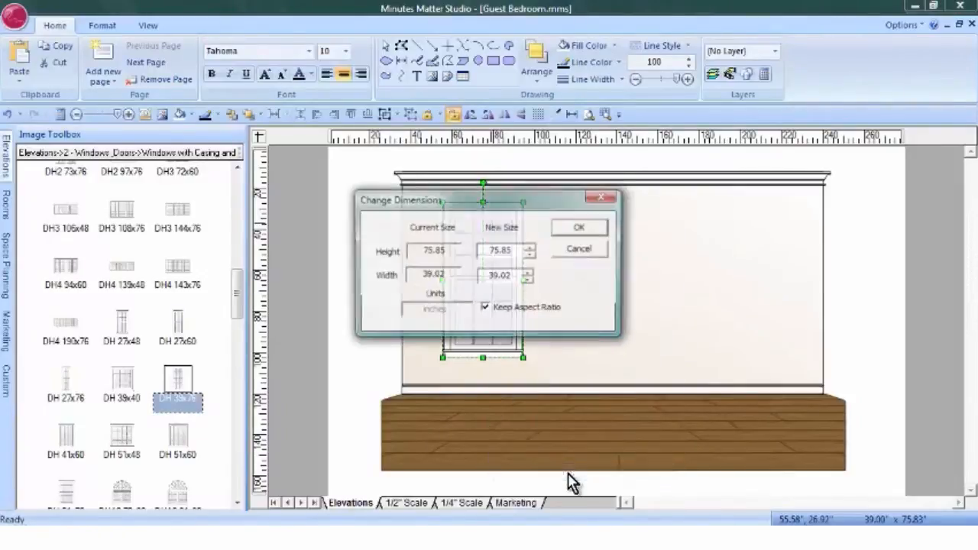
pyautogui.click(486, 310)
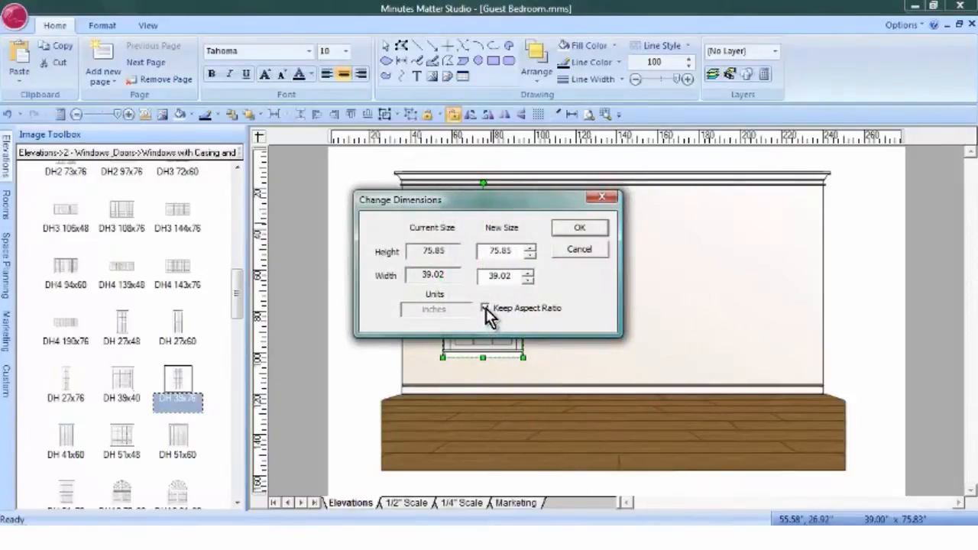
pyautogui.moveTo(512, 276); pyautogui.dragTo(453, 279)
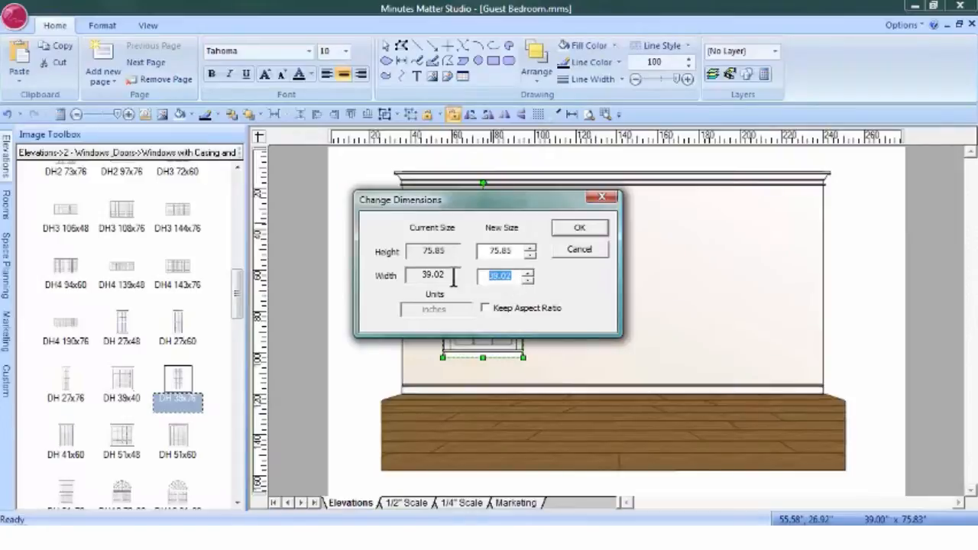
pyautogui.write('35')
pyautogui.moveTo(511, 251); pyautogui.dragTo(486, 251)
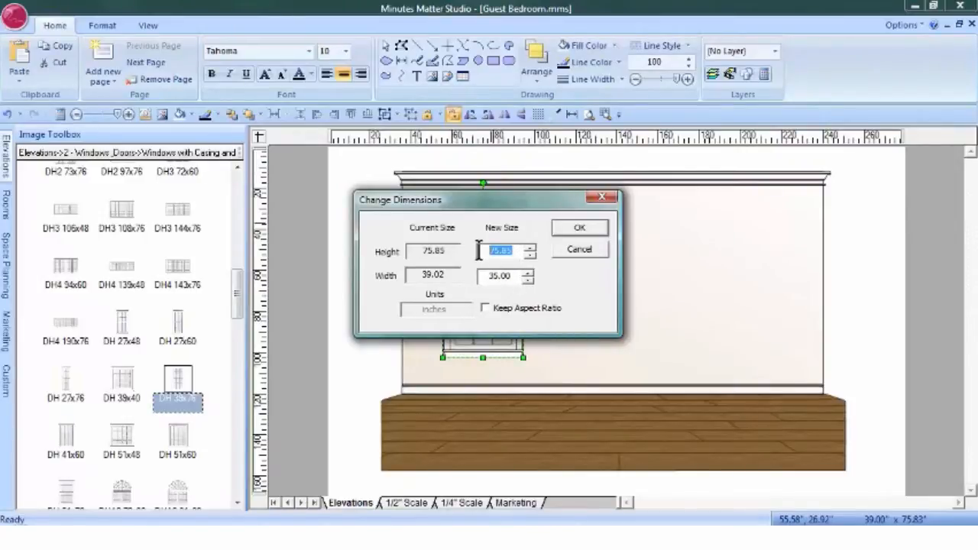
pyautogui.write('65')
pyautogui.click(580, 230)
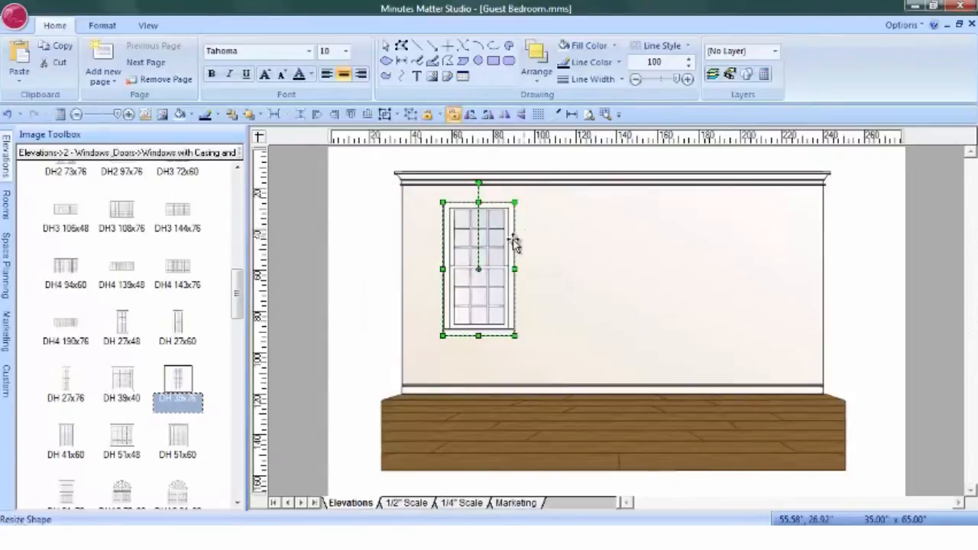
# Draw a vertical dimension line down from the crown molding's lower edge, left of the window, and set its height to 10 inches
pyautogui.click(605, 116)
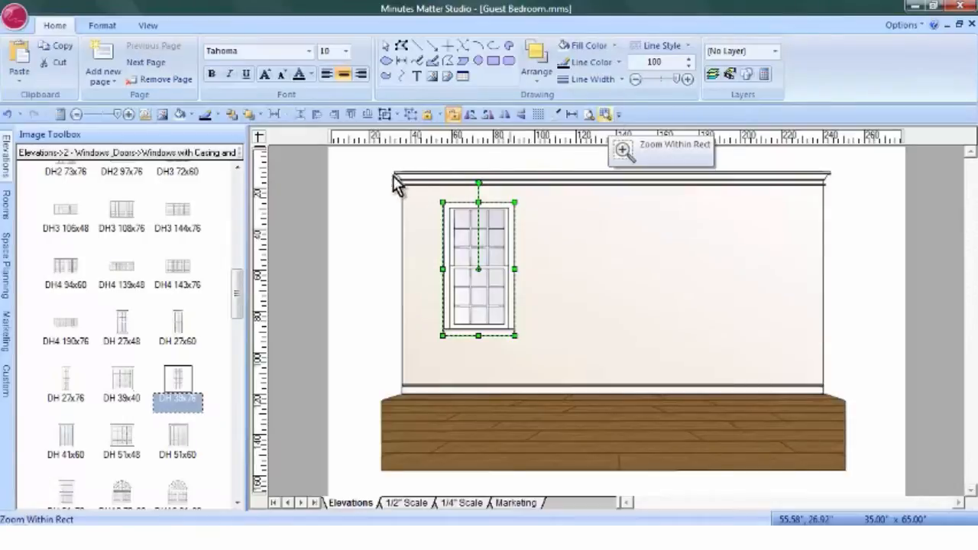
pyautogui.moveTo(375, 163); pyautogui.dragTo(463, 169)
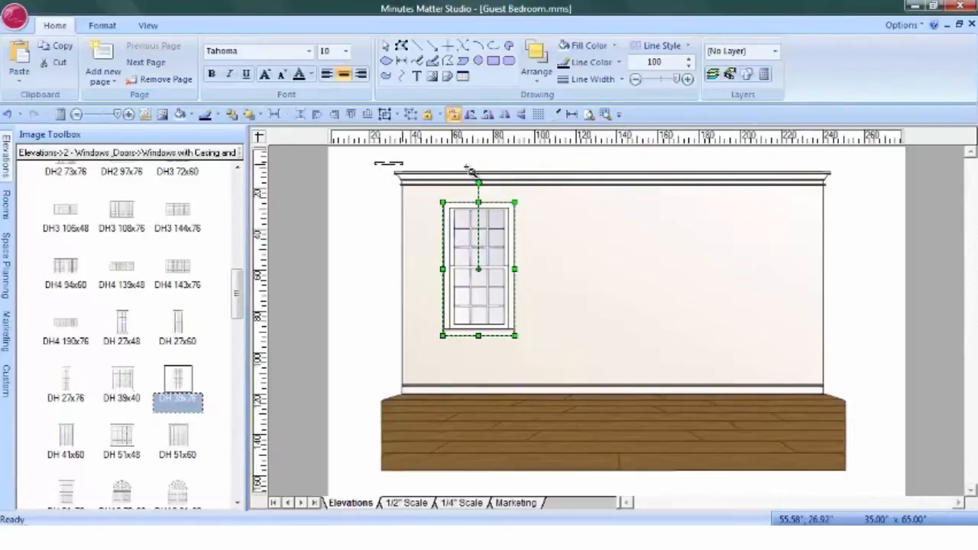
pyautogui.moveTo(468, 169); pyautogui.dragTo(475, 231)
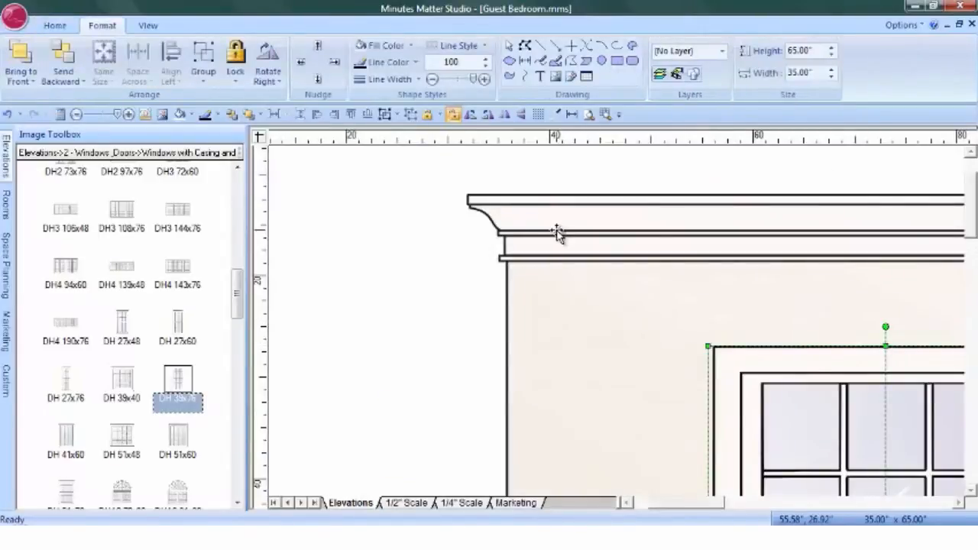
pyautogui.click(573, 114)
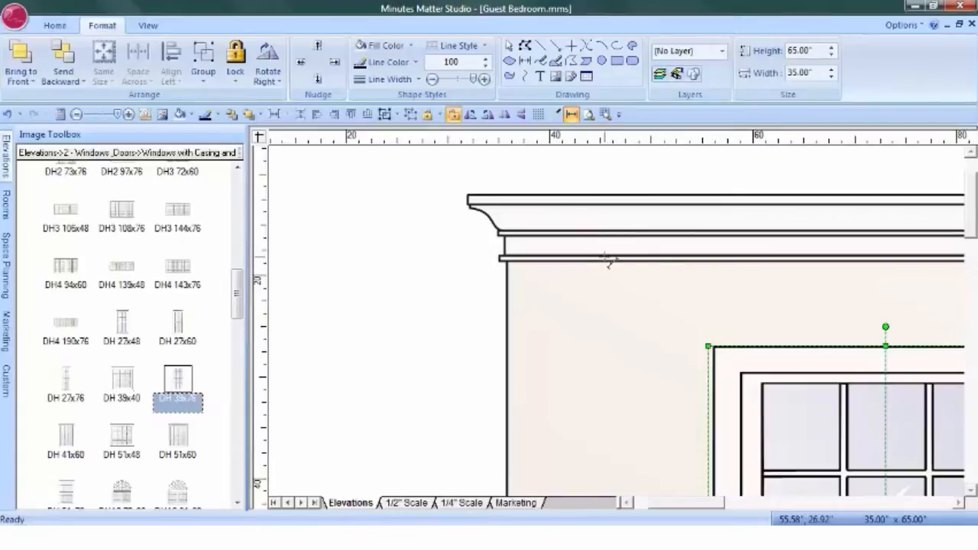
pyautogui.moveTo(602, 261); pyautogui.dragTo(602, 402)
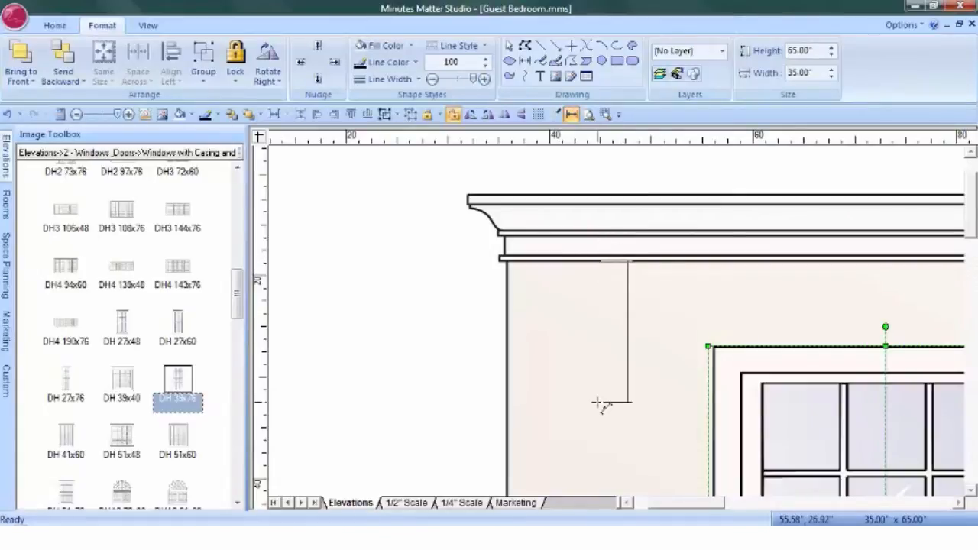
pyautogui.rightClick(676, 279)
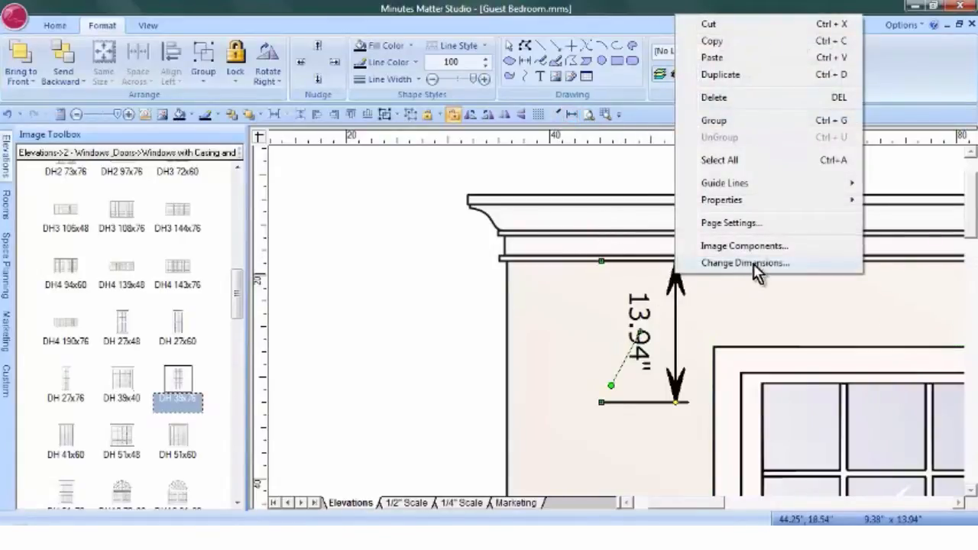
pyautogui.click(753, 267)
pyautogui.moveTo(517, 256); pyautogui.dragTo(466, 257)
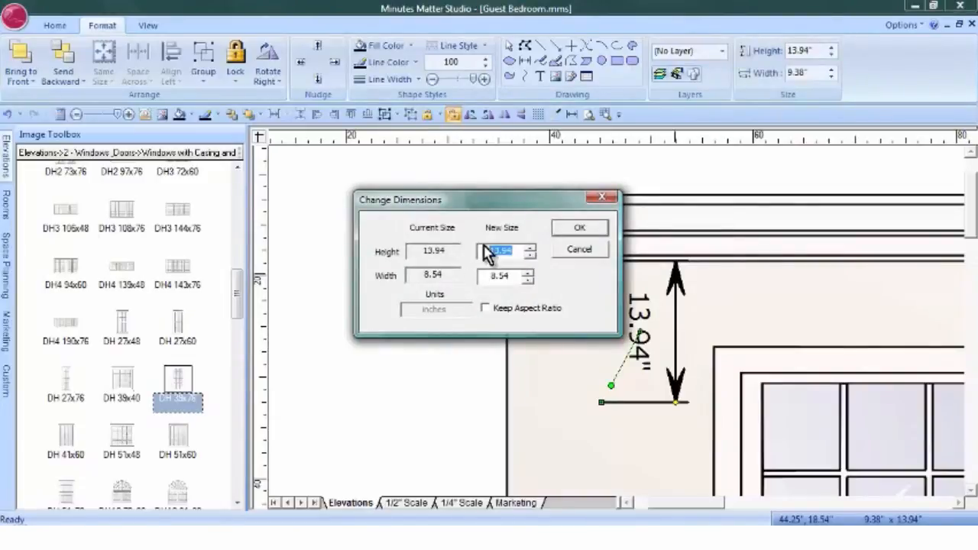
pyautogui.write('10')
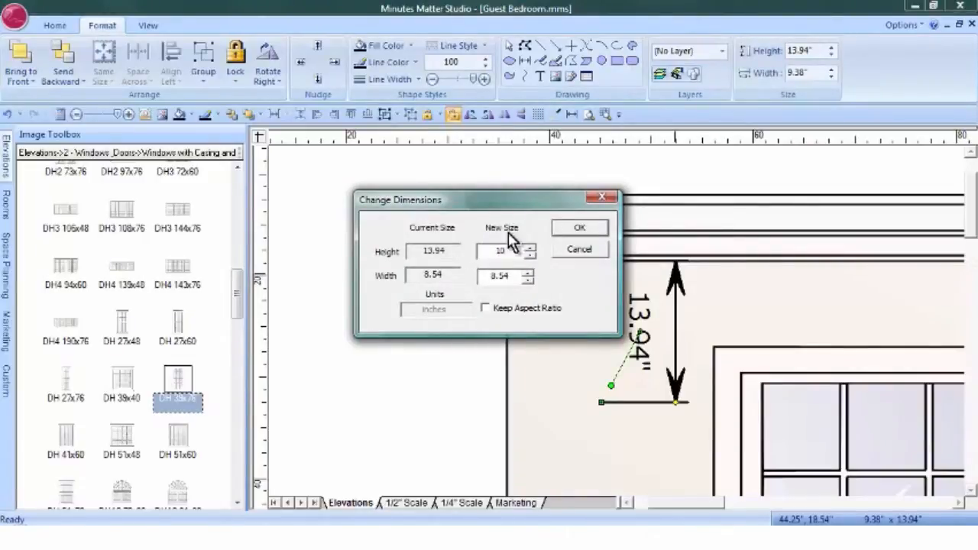
pyautogui.click(581, 228)
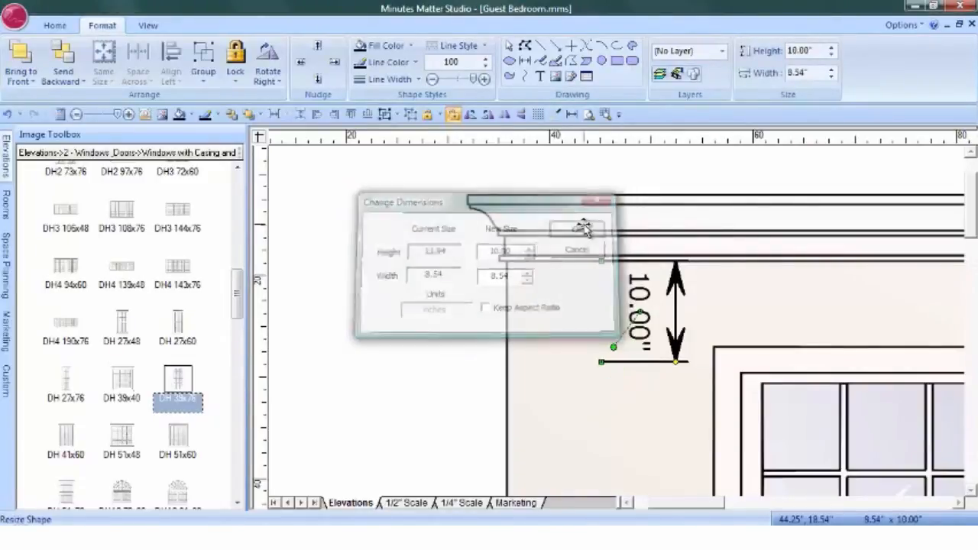
# Draw a horizontal dimension line, set its width to 15 inches, and move it to start at the wall's left edge
pyautogui.click(574, 114)
pyautogui.moveTo(302, 334)
pyautogui.mouseDown()
pyautogui.moveTo(470, 349)
pyautogui.moveTo(530, 334)
pyautogui.mouseUp()
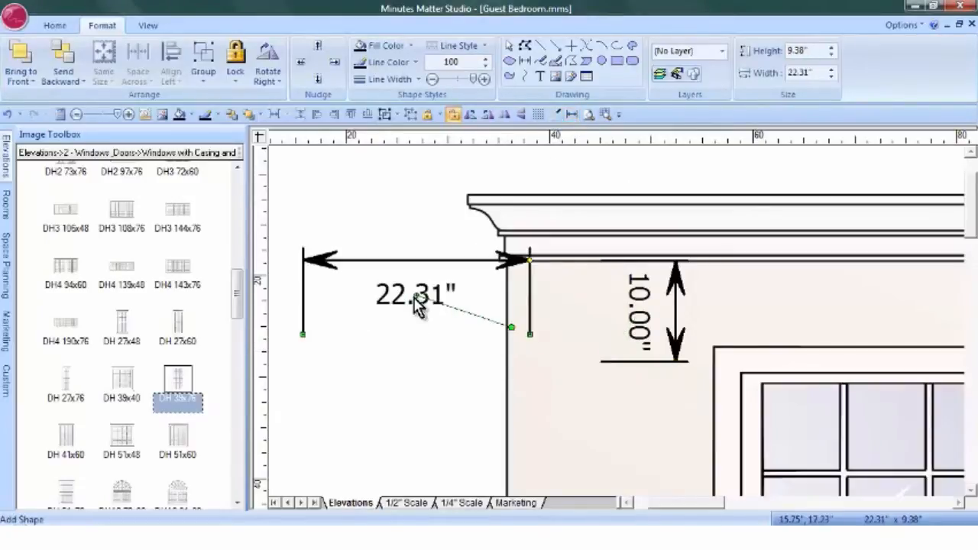
pyautogui.rightClick(380, 260)
pyautogui.click(451, 494)
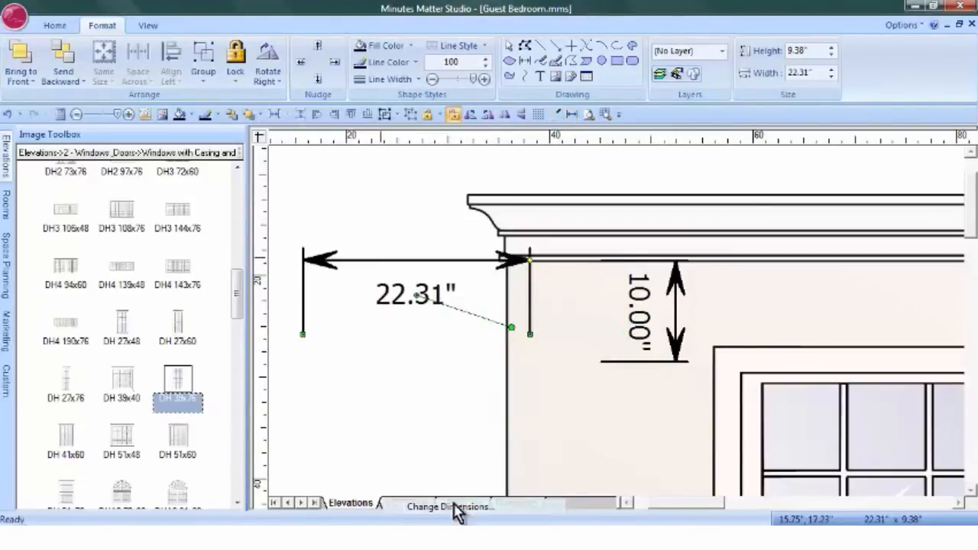
pyautogui.moveTo(515, 274); pyautogui.dragTo(445, 276)
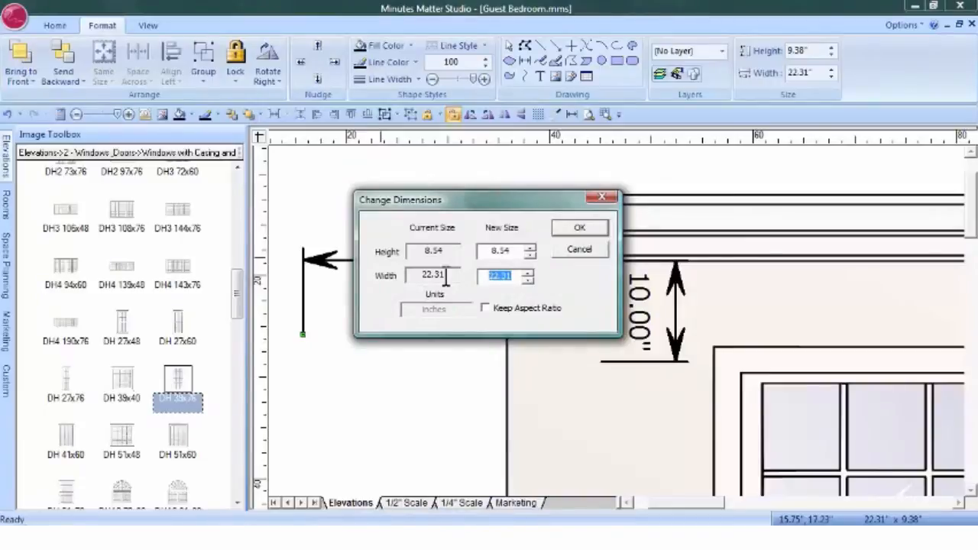
pyautogui.write('15')
pyautogui.click(579, 228)
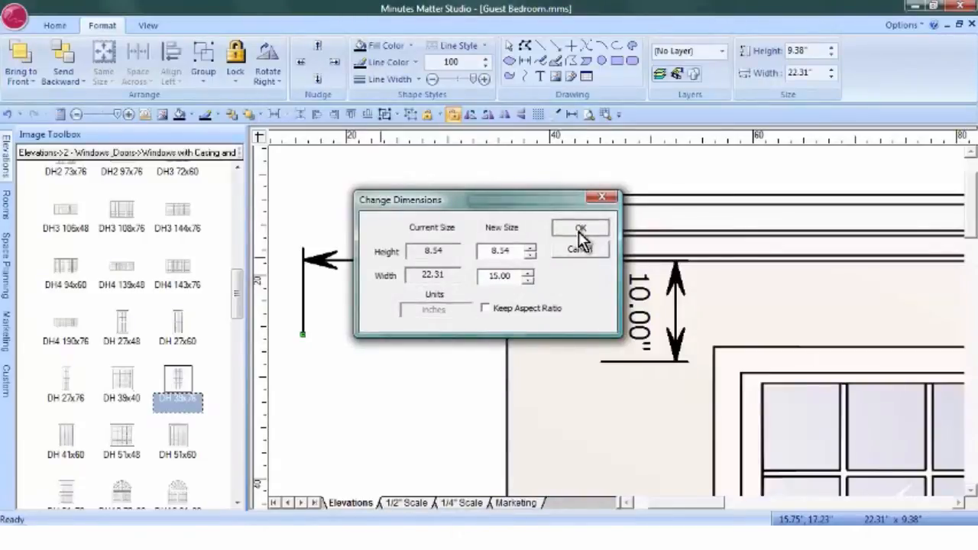
pyautogui.moveTo(327, 260); pyautogui.dragTo(531, 339)
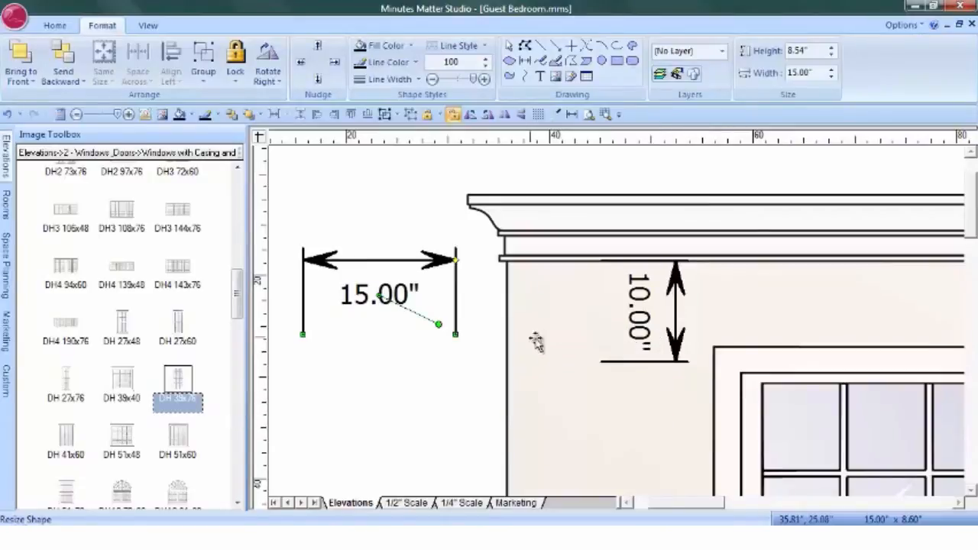
# Move the window so its top-left corner meets the ends of both dimension lines, and return to the full-page view
pyautogui.moveTo(739, 365)
pyautogui.mouseDown()
pyautogui.moveTo(694, 375)
pyautogui.moveTo(739, 376)
pyautogui.mouseUp()
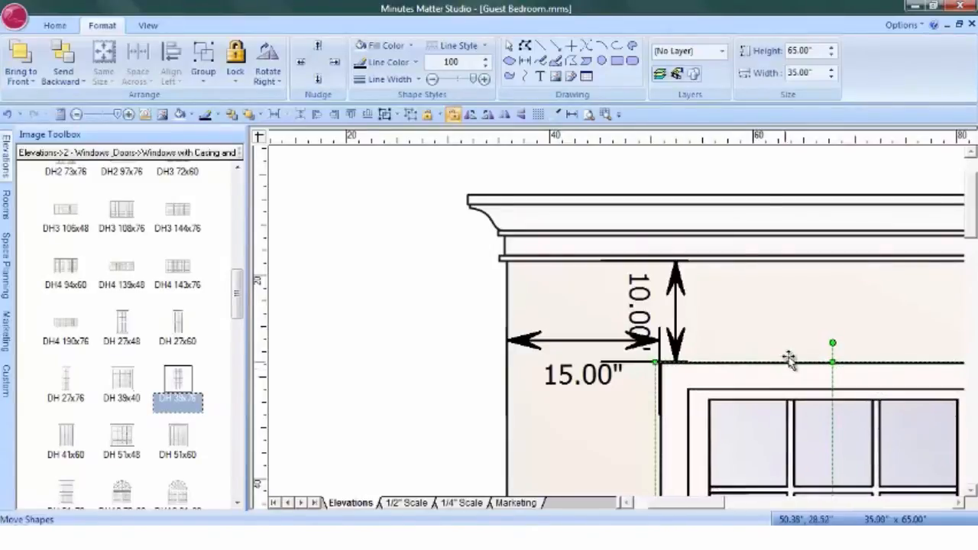
pyautogui.click(587, 115)
pyautogui.click(366, 254)
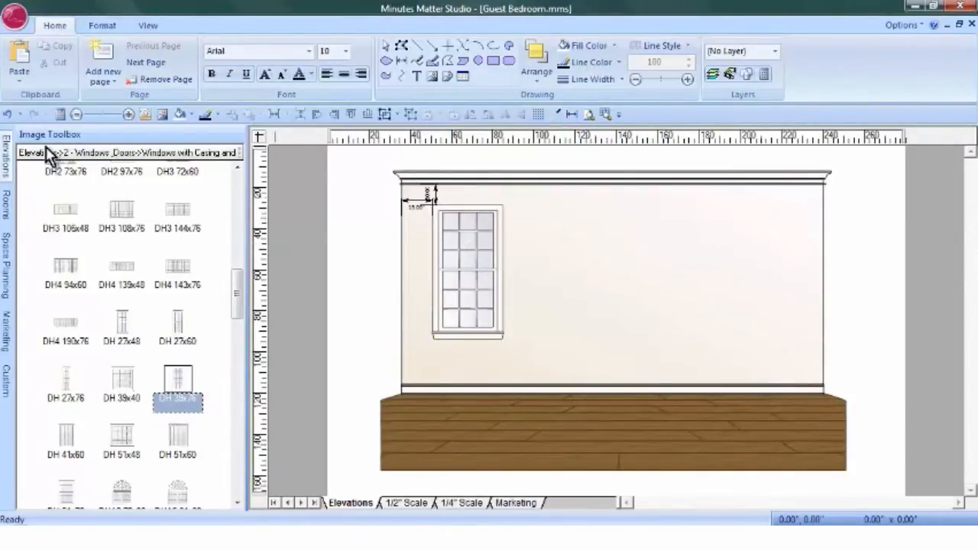
# Place the Trim Color 01 swatch from the Cream and Carmel paint collection on the page, right of the wall
pyautogui.click(7, 153)
pyautogui.click(77, 362)
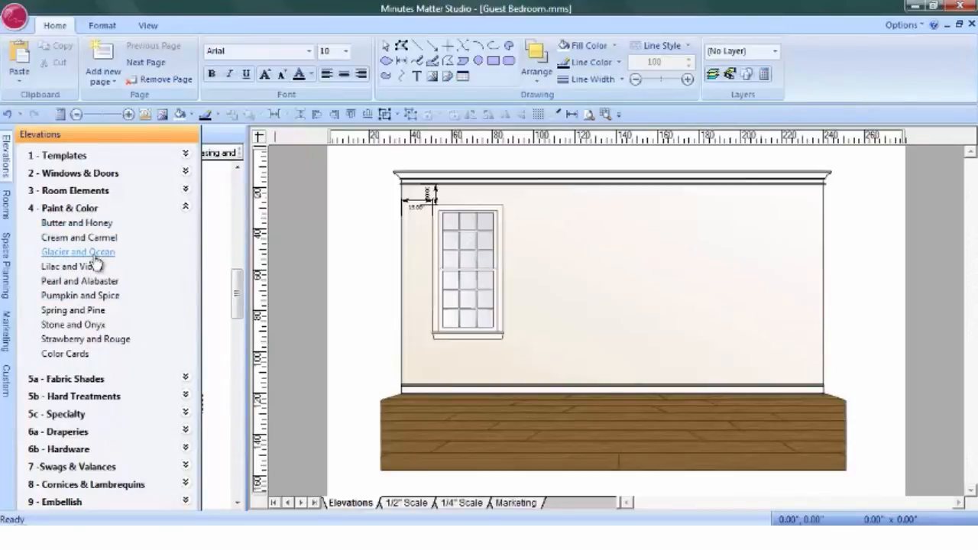
pyautogui.click(104, 240)
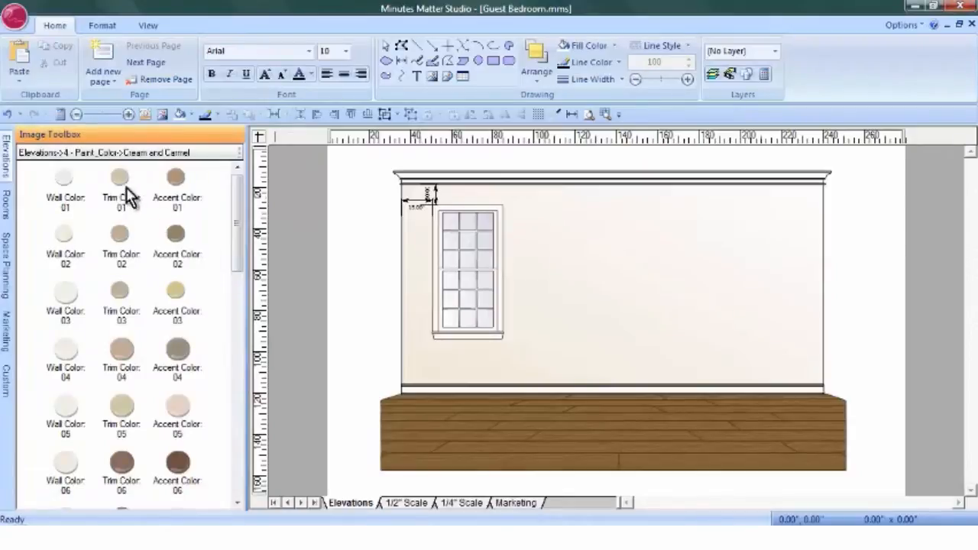
pyautogui.moveTo(118, 184)
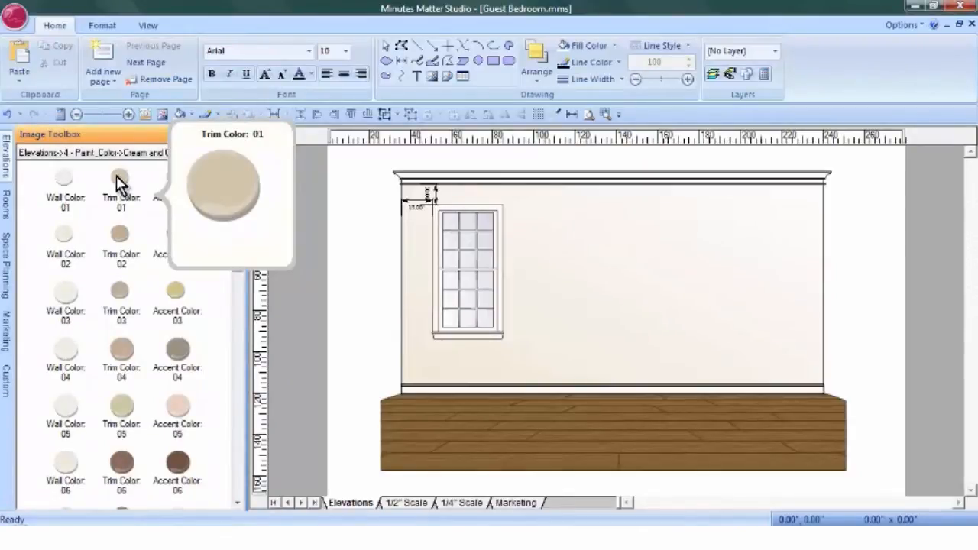
pyautogui.moveTo(119, 184); pyautogui.dragTo(876, 247)
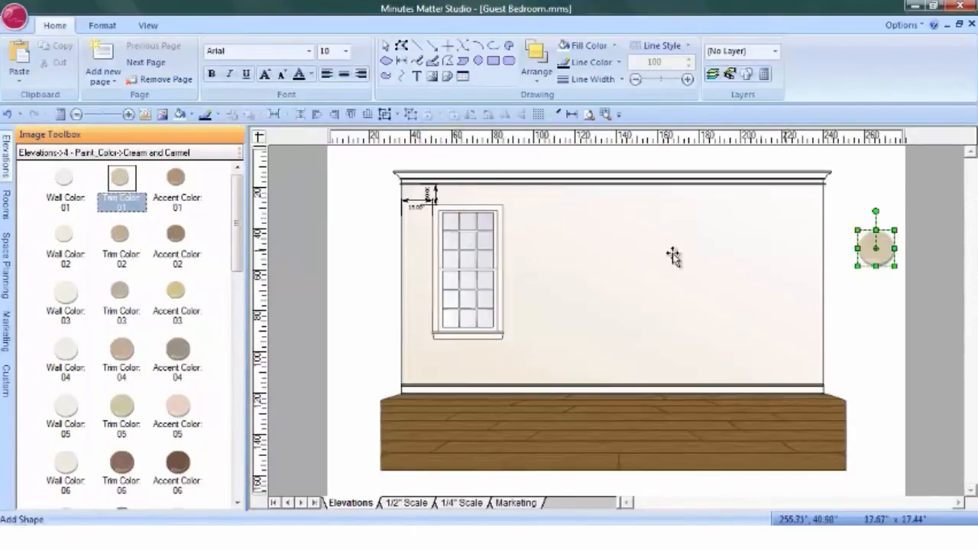
# Recolor the wall with the color sampled from the Trim Color 01 swatch beside it
pyautogui.click(621, 259)
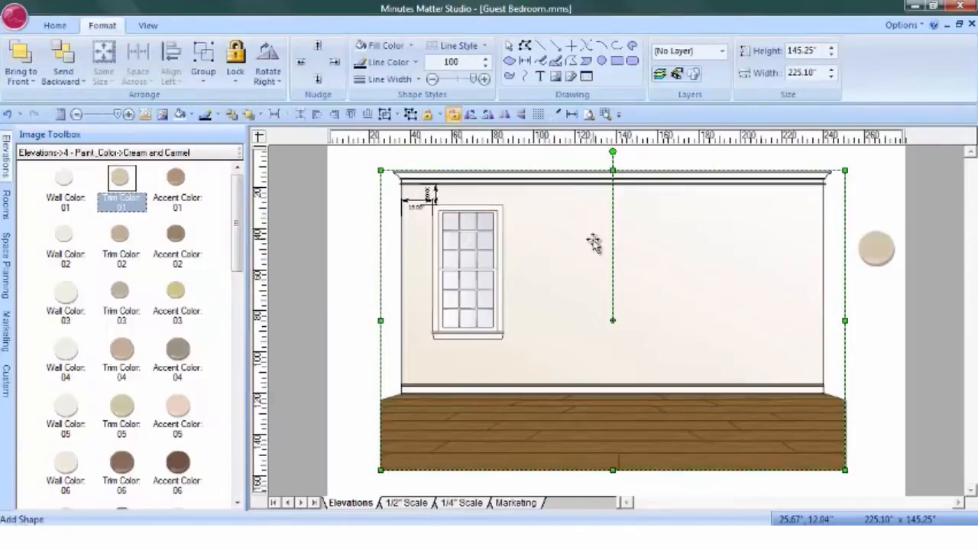
pyautogui.click(595, 244)
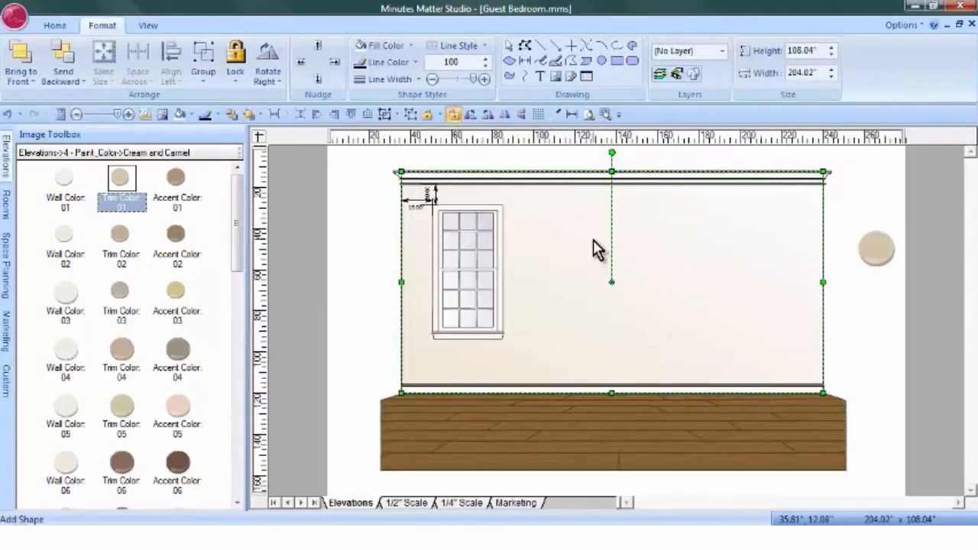
pyautogui.click(559, 114)
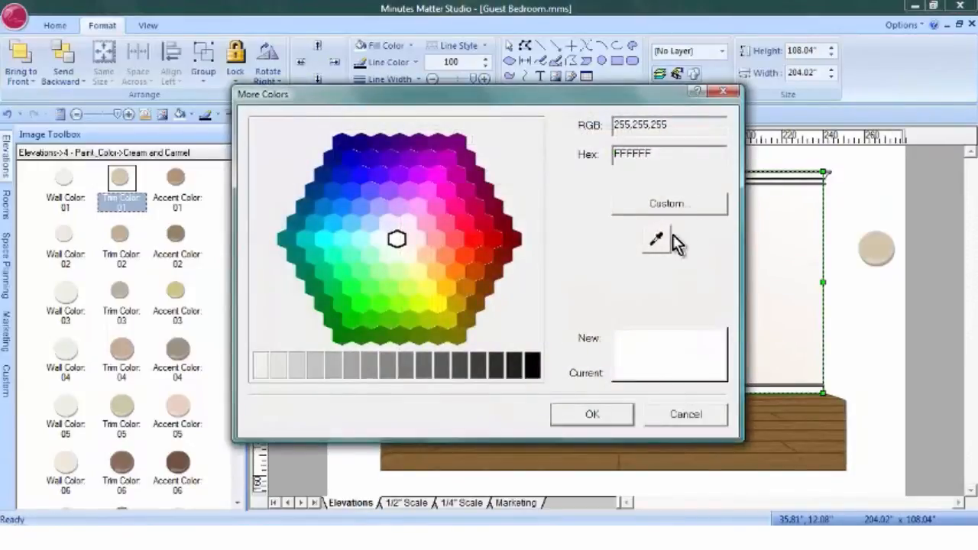
pyautogui.click(657, 239)
pyautogui.click(870, 243)
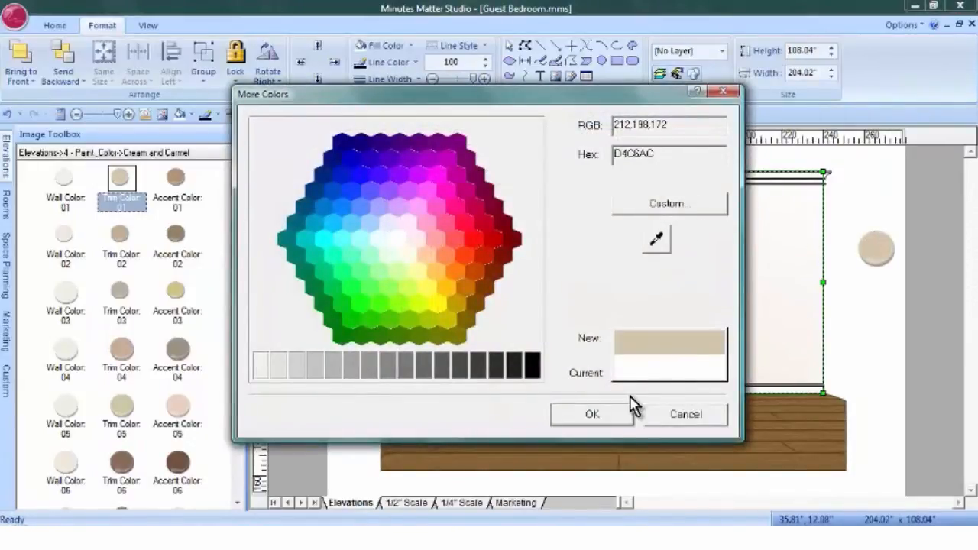
pyautogui.click(610, 420)
pyautogui.click(893, 356)
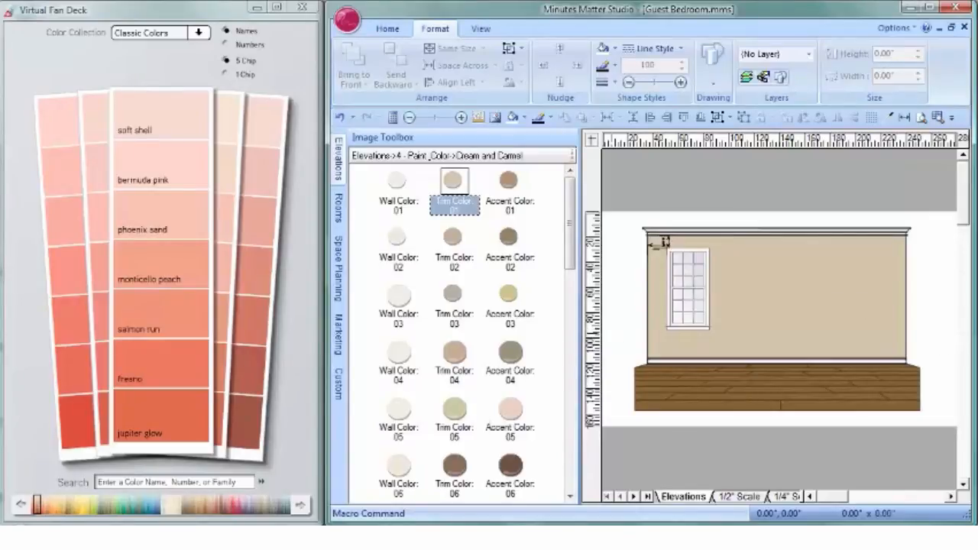
# Switch to the Virtual Fan Deck and search for the paint color bennington gray
pyautogui.click(246, 481)
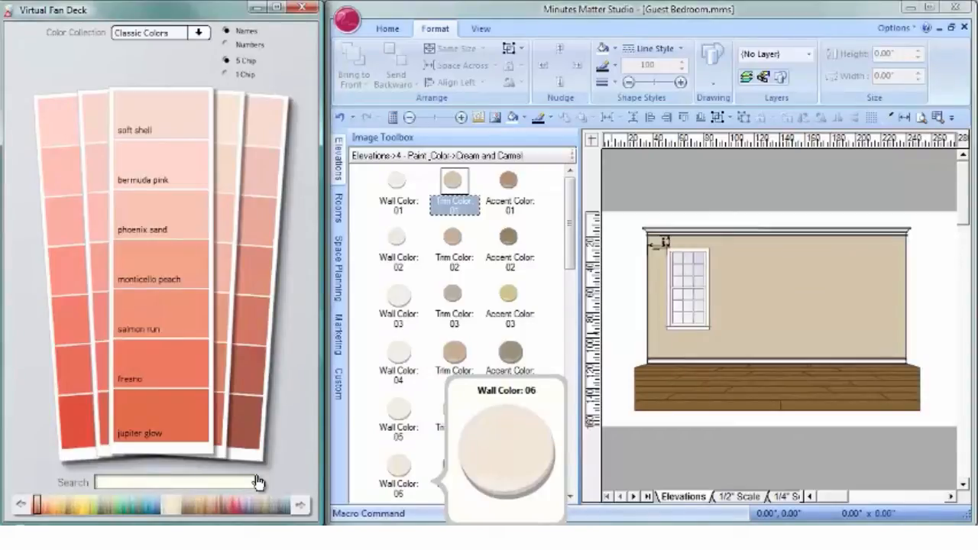
pyautogui.write('berm')
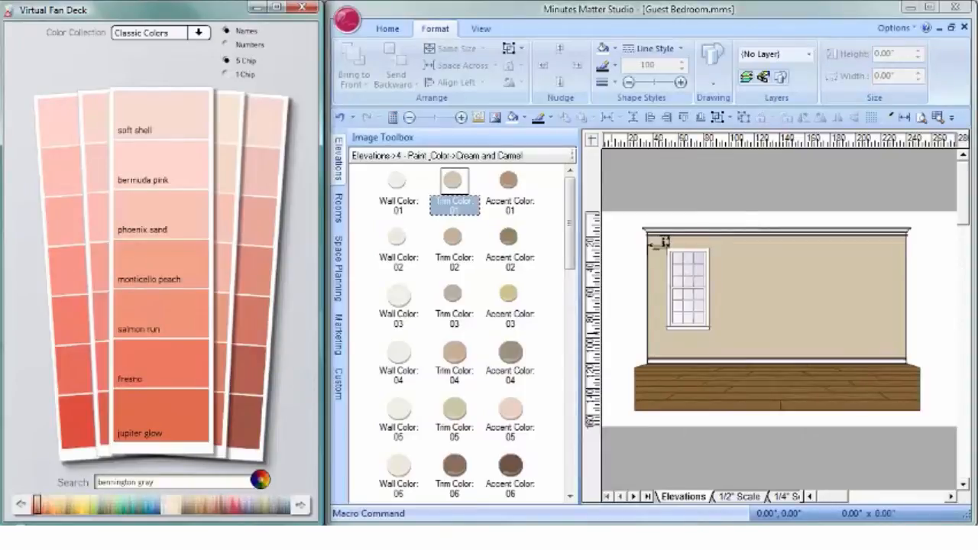
pyautogui.click(263, 482)
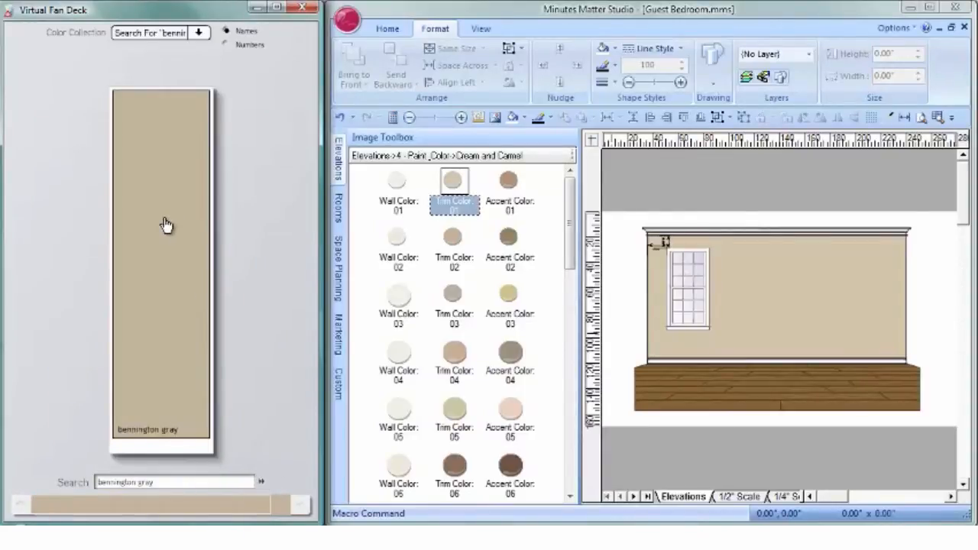
# Fill the wall with the bennington gray color sampled from the Virtual Fan Deck chip
pyautogui.click(791, 280)
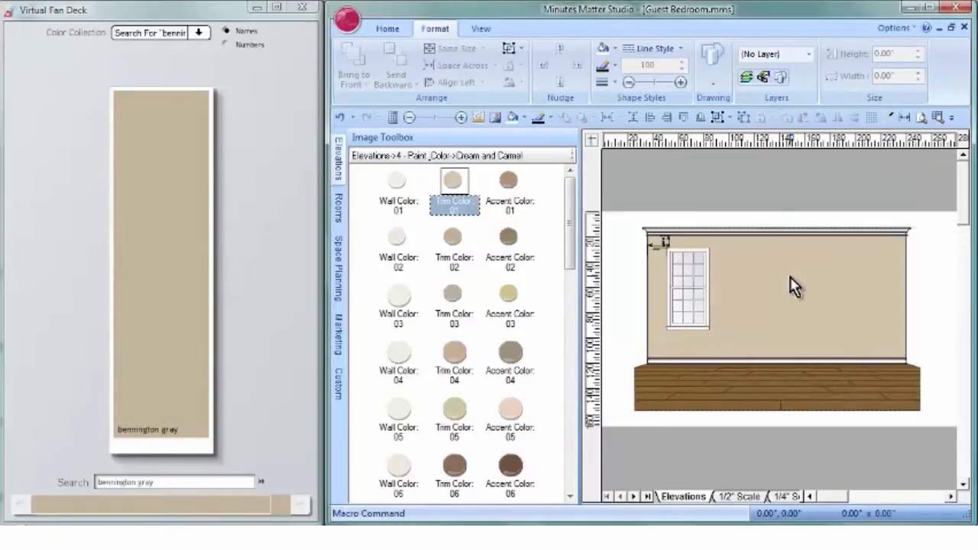
pyautogui.click(897, 122)
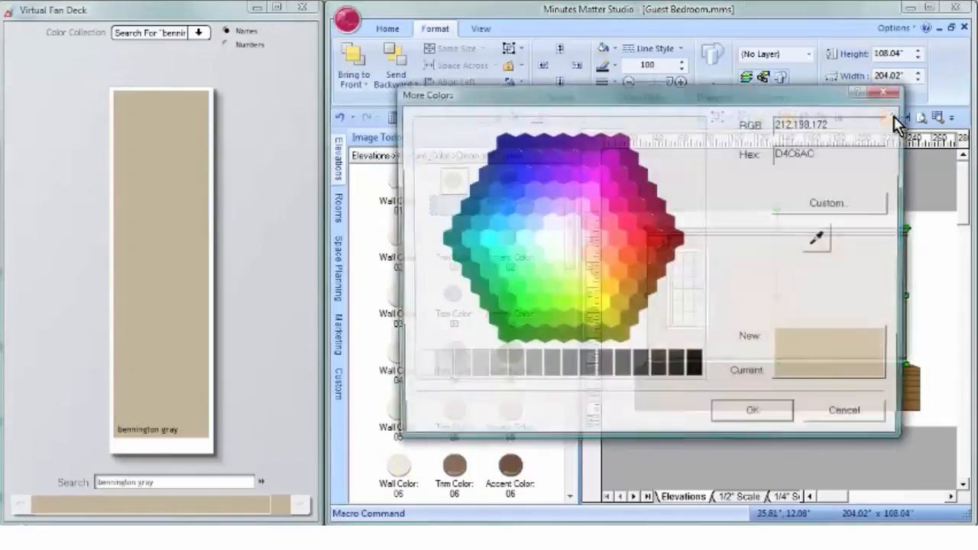
pyautogui.moveTo(818, 241); pyautogui.dragTo(181, 230)
pyautogui.click(769, 414)
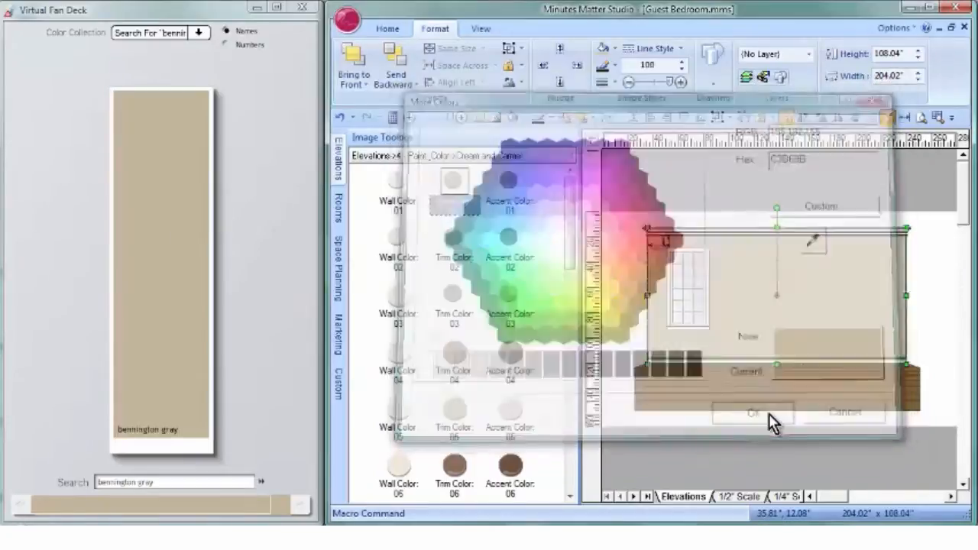
pyautogui.click(773, 462)
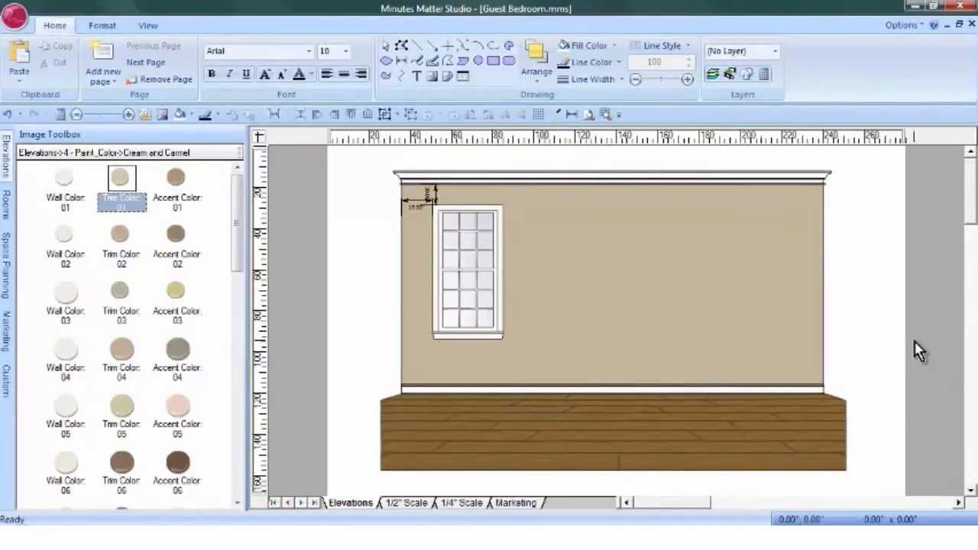
# Place a Plain Roman (Vol 8) (Size 1) shade from the Fabric Shades Romans collection over the window's upper part
pyautogui.click(7, 158)
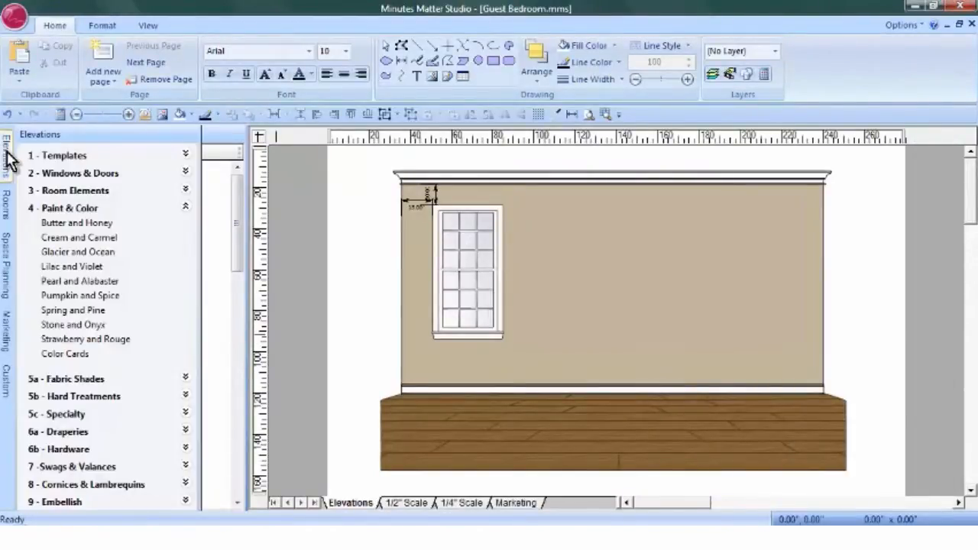
pyautogui.click(66, 381)
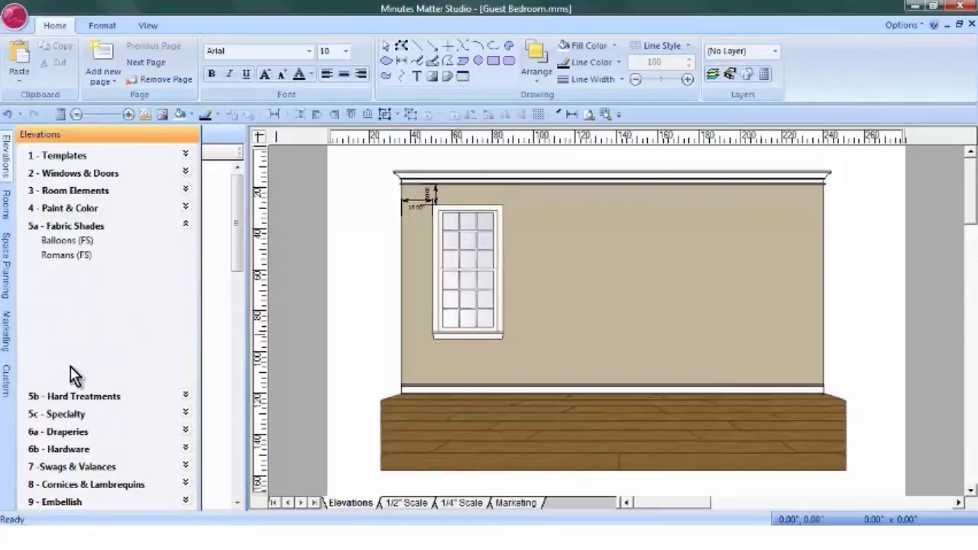
pyautogui.click(67, 256)
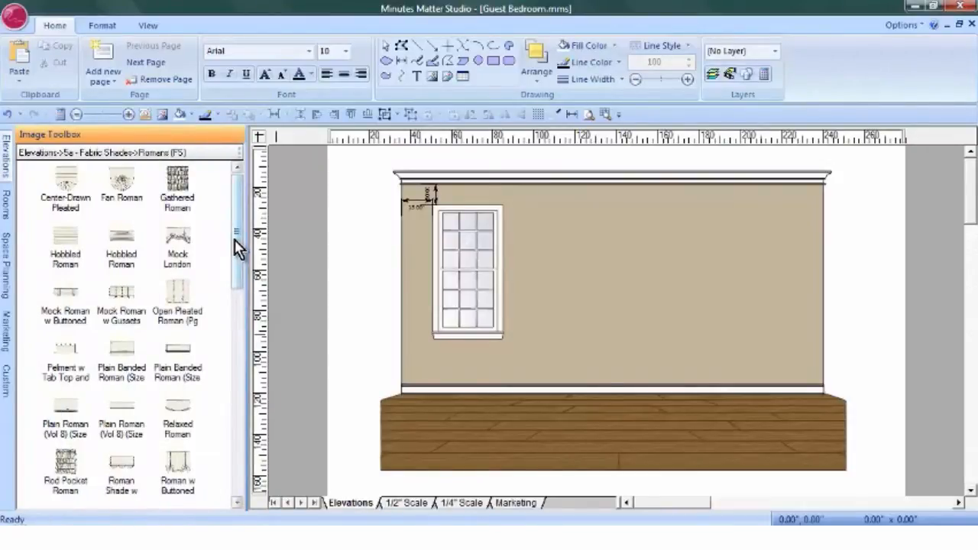
pyautogui.moveTo(236, 245); pyautogui.dragTo(234, 254)
pyautogui.moveTo(66, 375)
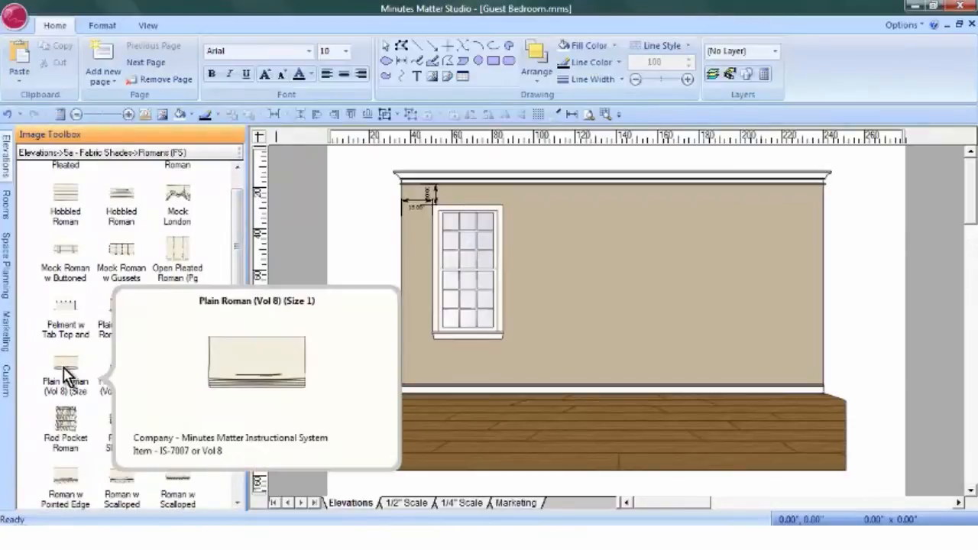
pyautogui.moveTo(64, 374); pyautogui.dragTo(430, 204)
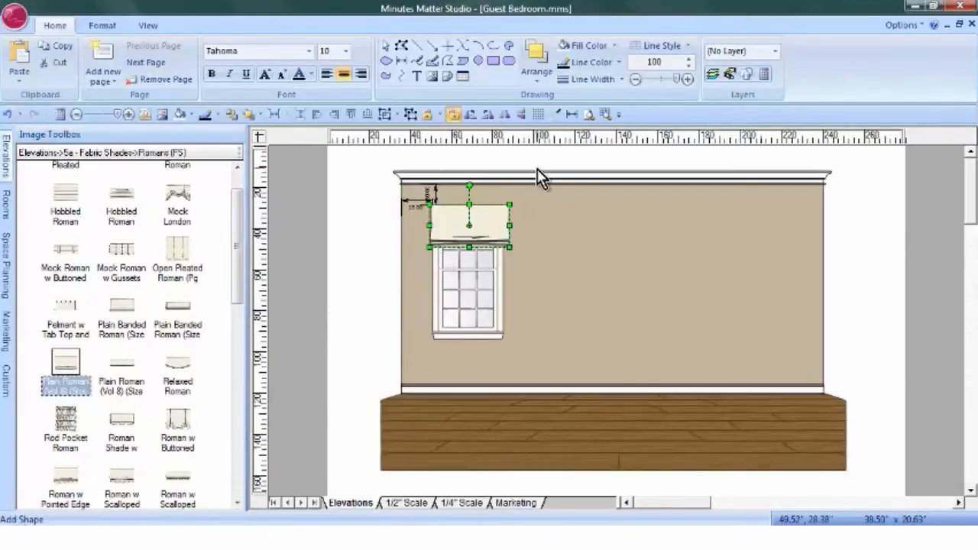
# Move the Roman shade slightly above the window's top edge and narrow it to about 35.6 inches wide
pyautogui.click(606, 114)
pyautogui.moveTo(425, 196); pyautogui.dragTo(529, 265)
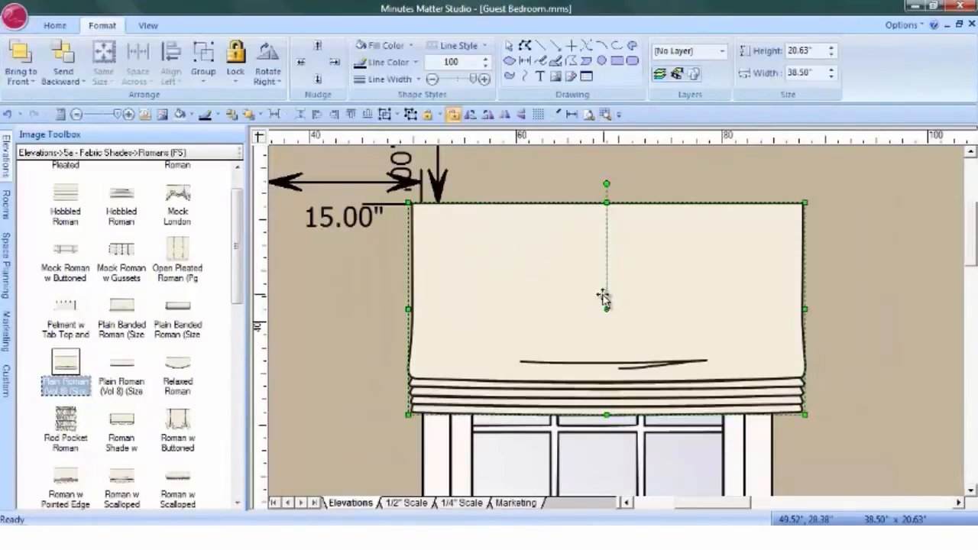
pyautogui.moveTo(605, 299); pyautogui.dragTo(599, 272)
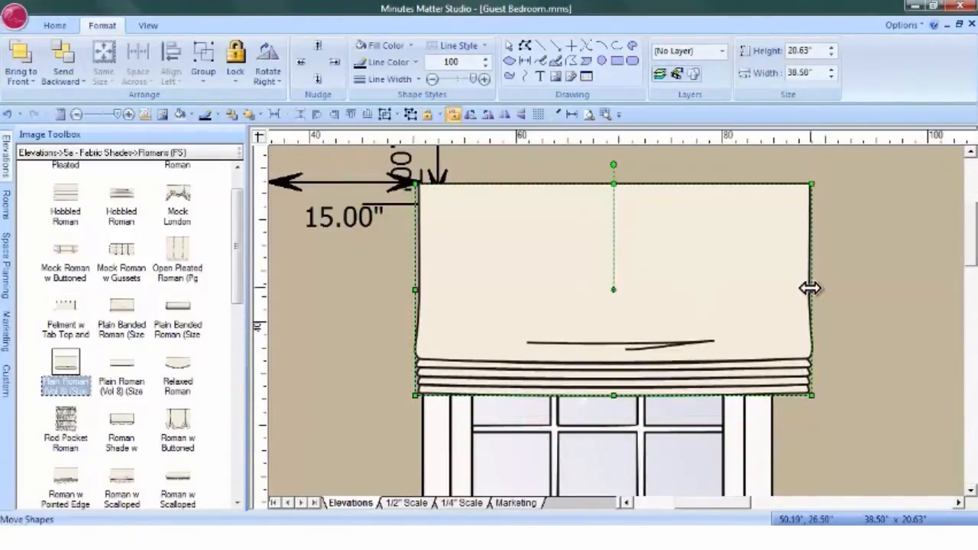
pyautogui.moveTo(810, 288); pyautogui.dragTo(782, 298)
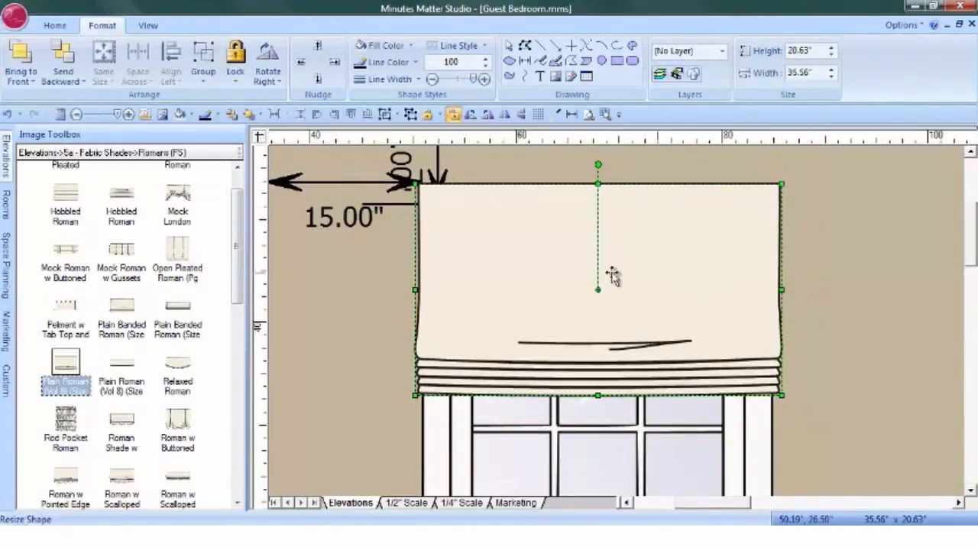
# Load calypso.JPG from the Fabrics folder into the first custom fill slot for the Roman shade
pyautogui.rightClick(478, 240)
pyautogui.moveTo(533, 428)
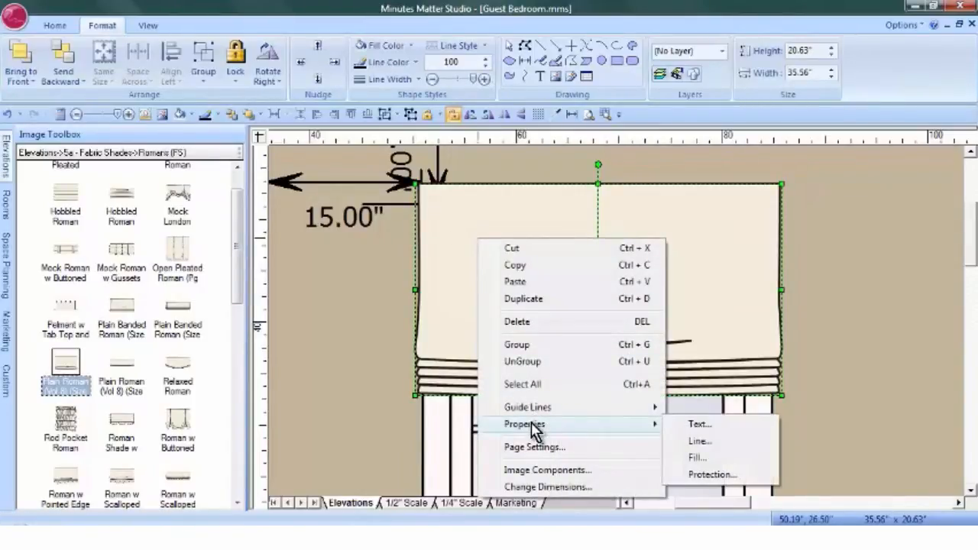
pyautogui.click(697, 461)
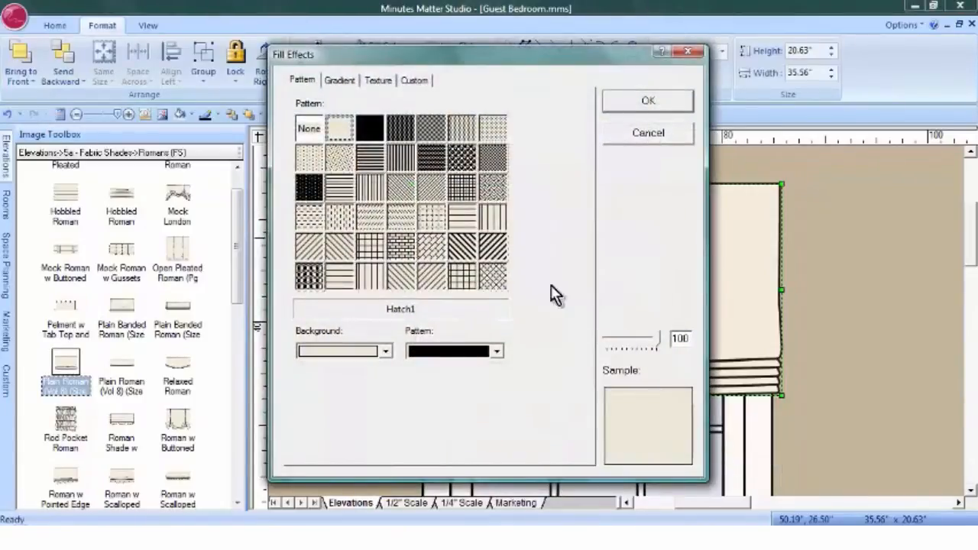
pyautogui.click(422, 79)
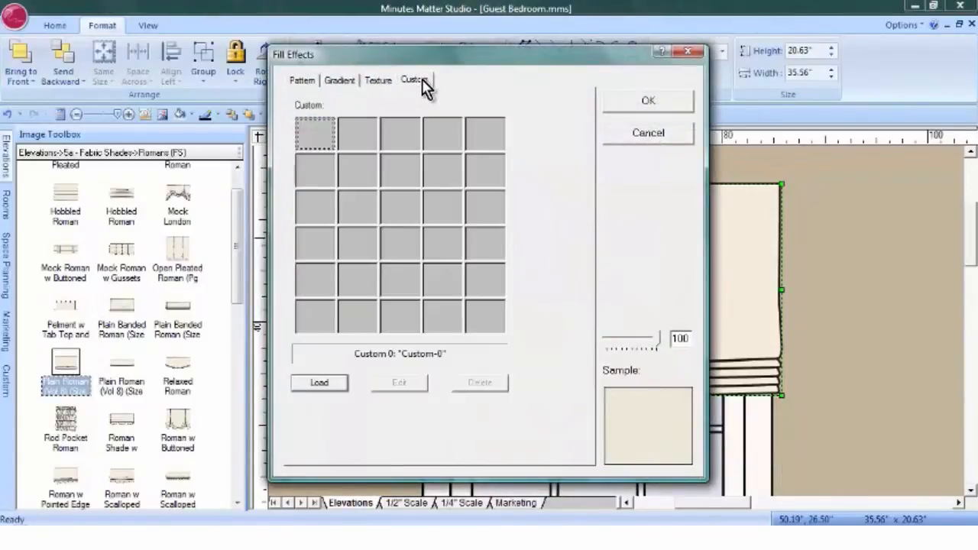
pyautogui.click(312, 138)
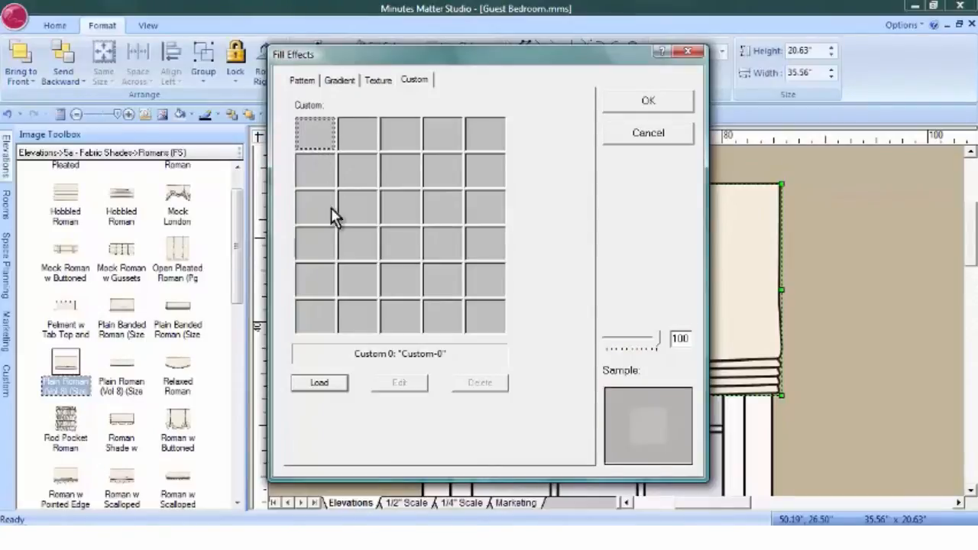
pyautogui.click(328, 385)
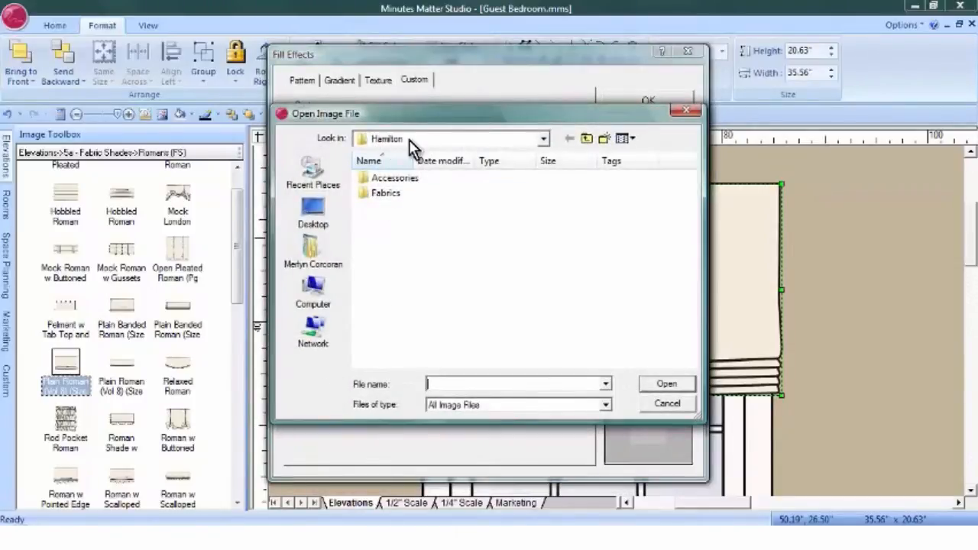
pyautogui.doubleClick(391, 195)
pyautogui.click(382, 177)
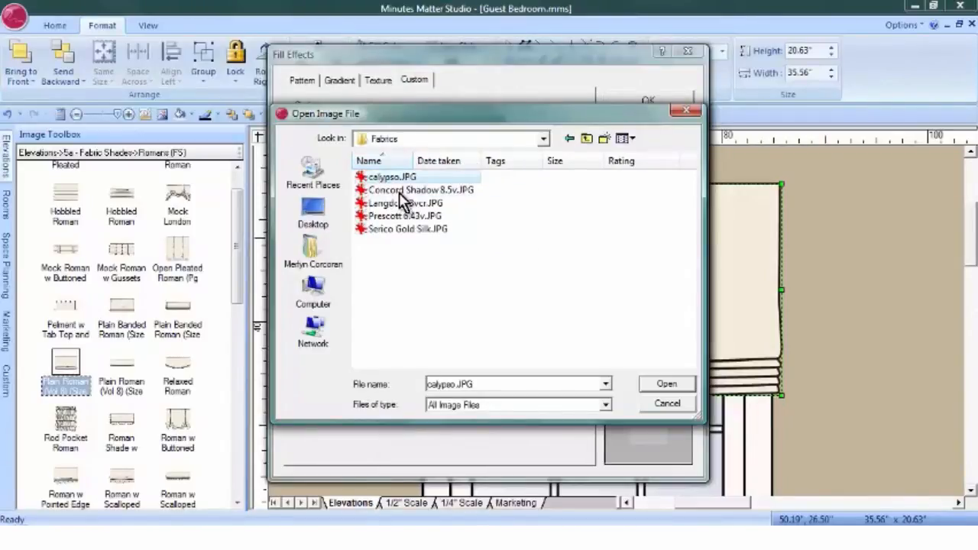
pyautogui.click(667, 385)
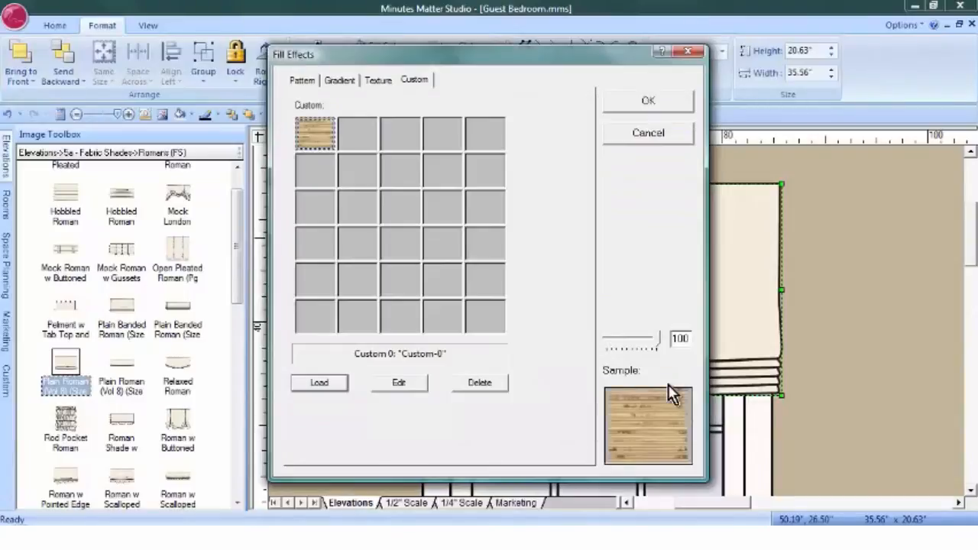
# Turn off Keep Aspect Ratio for the custom fill image and set its height to 8 and width to 36 inches
pyautogui.click(400, 384)
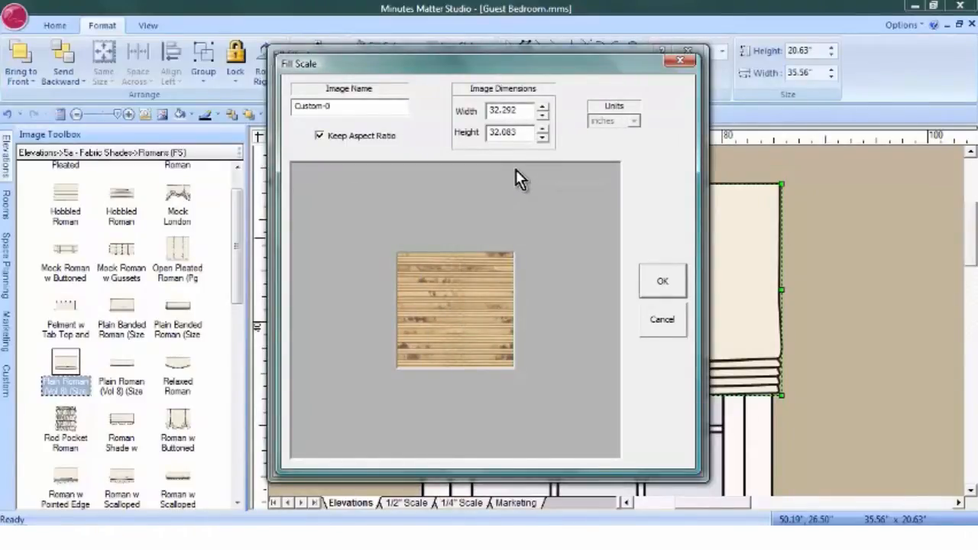
pyautogui.click(319, 136)
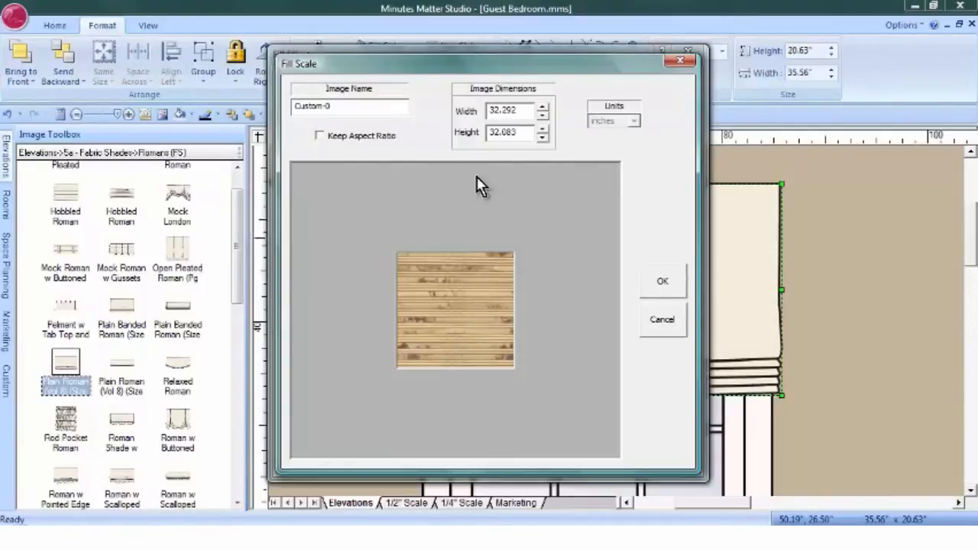
pyautogui.moveTo(528, 134); pyautogui.dragTo(482, 136)
pyautogui.write('8')
pyautogui.click(491, 111)
pyautogui.press('Return')
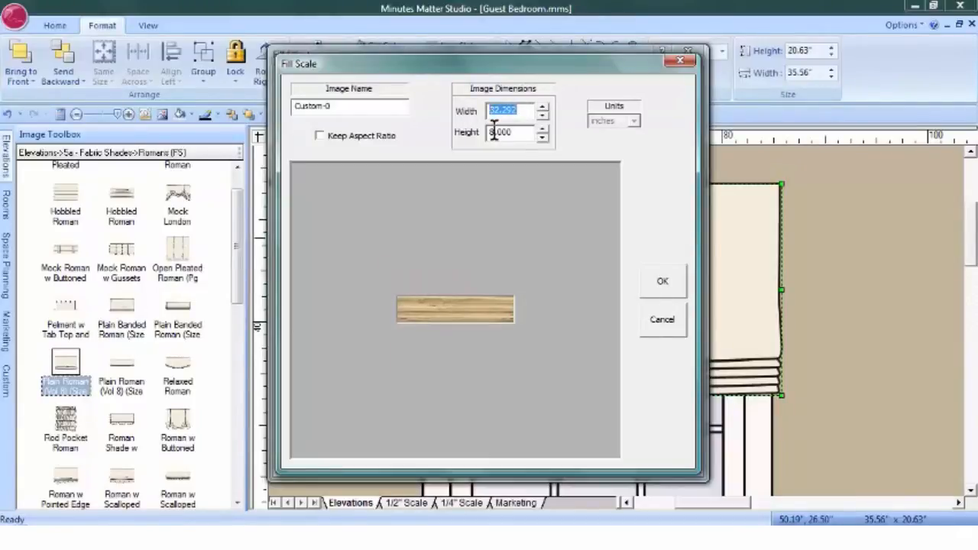
pyautogui.write('36')
# Name the fill image Horizon Calypso and apply it to the Roman shade
pyautogui.moveTo(334, 106); pyautogui.dragTo(266, 117)
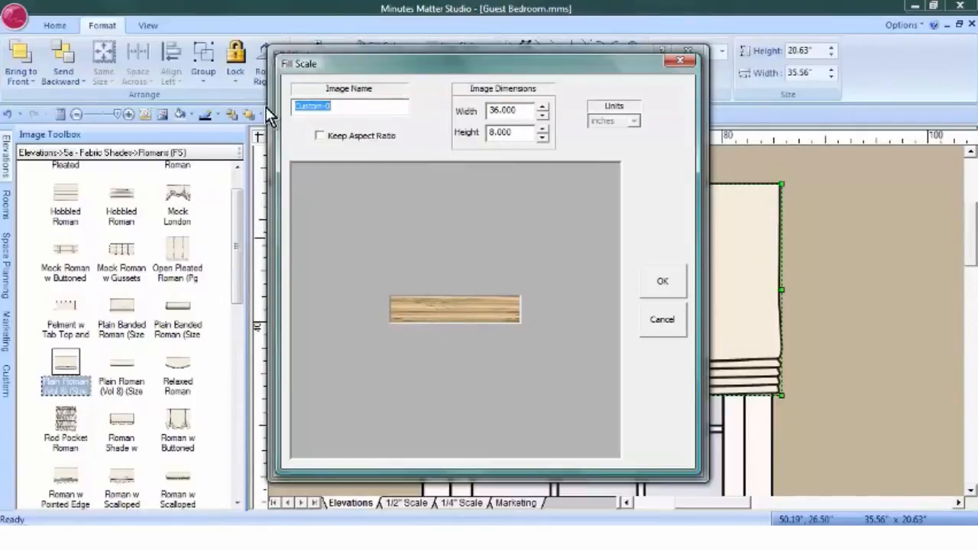
pyautogui.write('Horizon ')
pyautogui.write('Calpys')
pyautogui.press('BackSpace')
pyautogui.press('BackSpace')
pyautogui.press('BackSpace')
pyautogui.press('BackSpace')
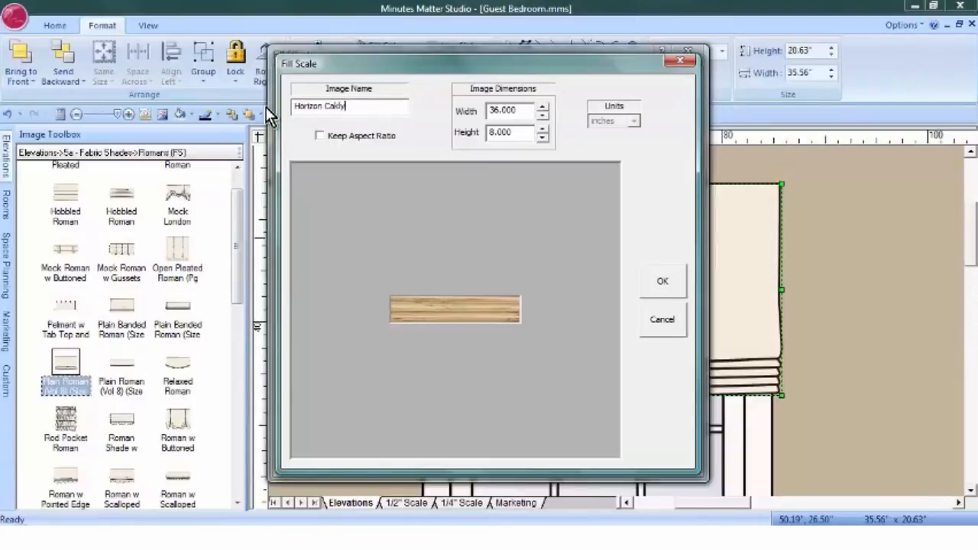
pyautogui.write('lypso')
pyautogui.click(663, 283)
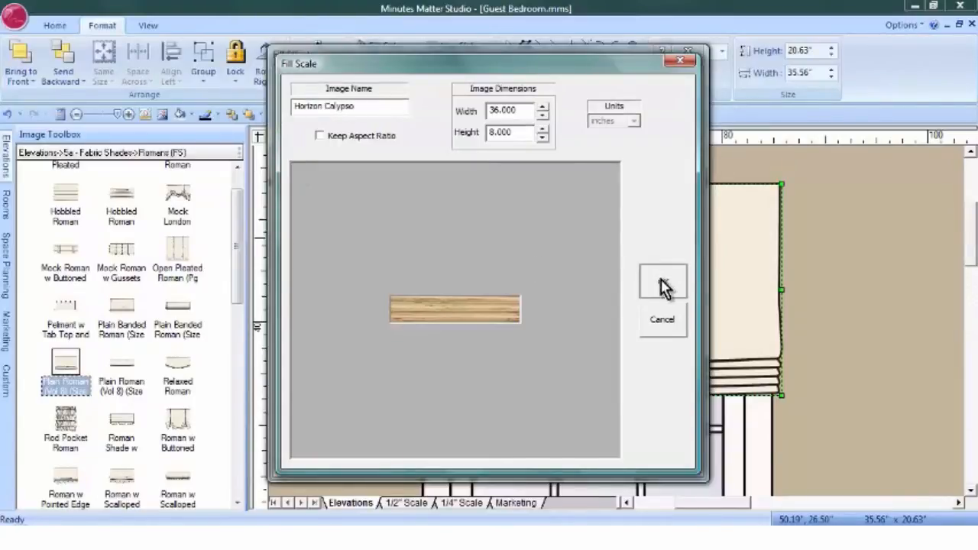
pyautogui.click(649, 102)
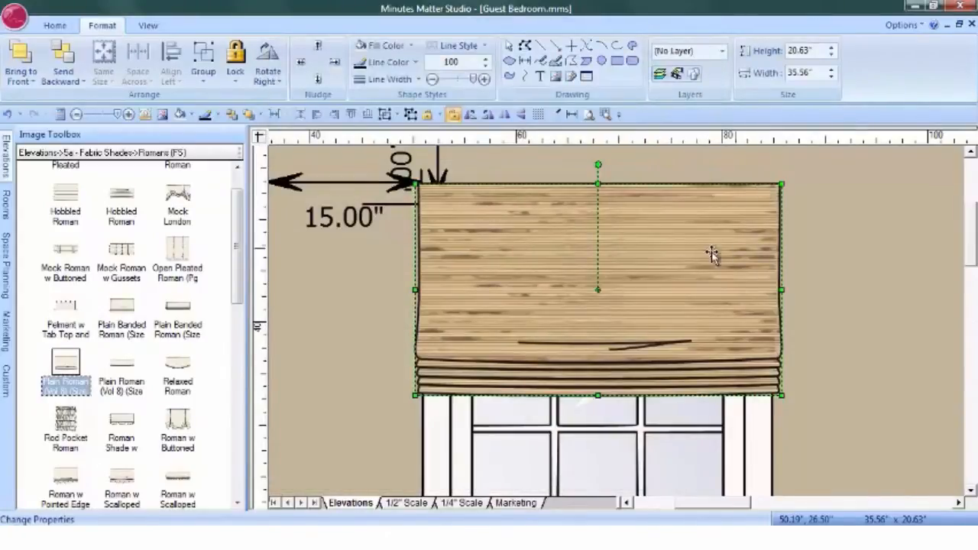
# Set the Roman shade's line color to brown 857059, sampled from a dark streak in its fabric fill
pyautogui.click(415, 62)
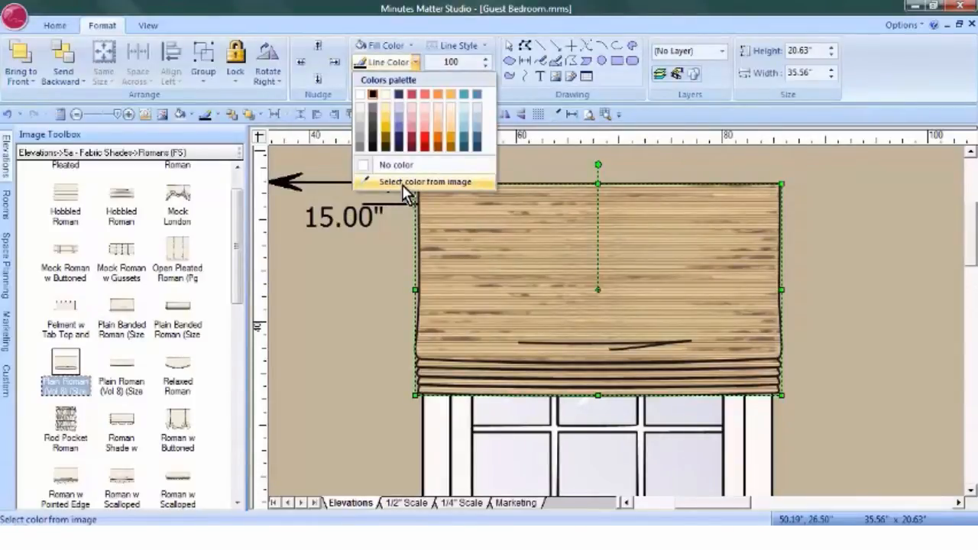
pyautogui.click(408, 188)
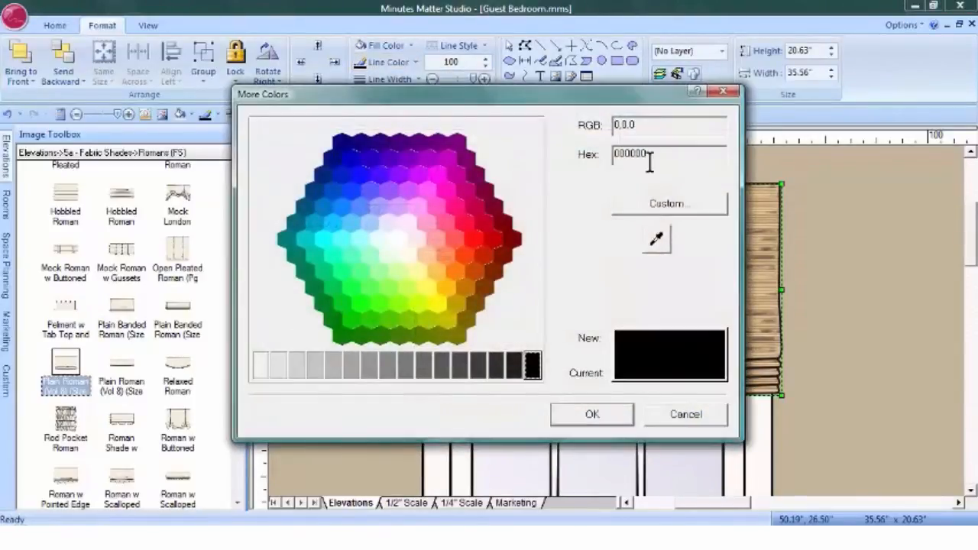
pyautogui.click(657, 239)
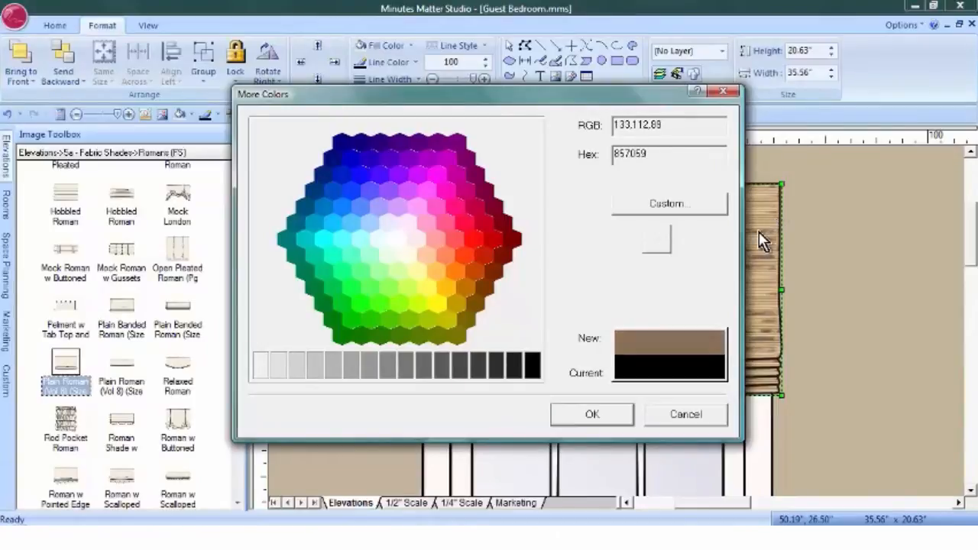
pyautogui.click(759, 232)
pyautogui.click(592, 414)
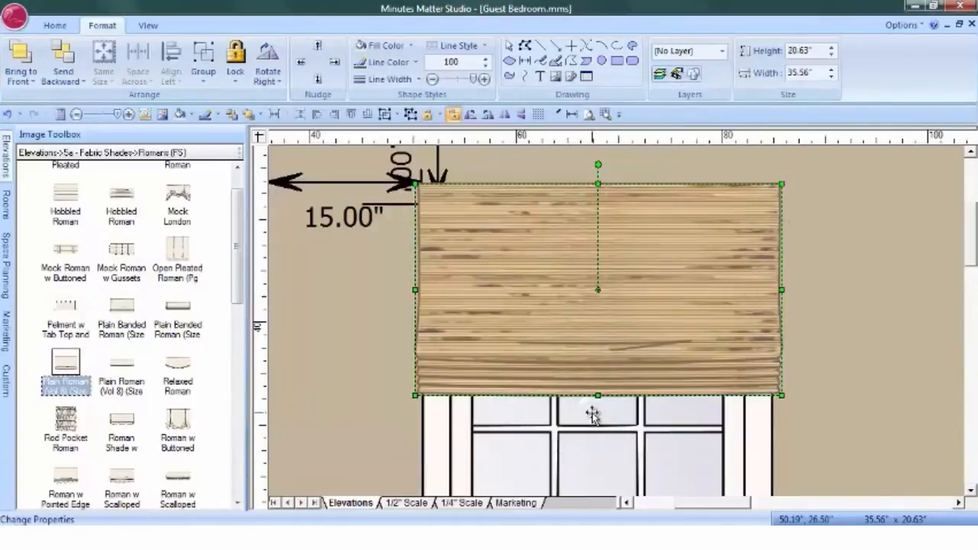
# Open the Euro Pleat collection in the Draperies category of the Elevations library
pyautogui.click(588, 114)
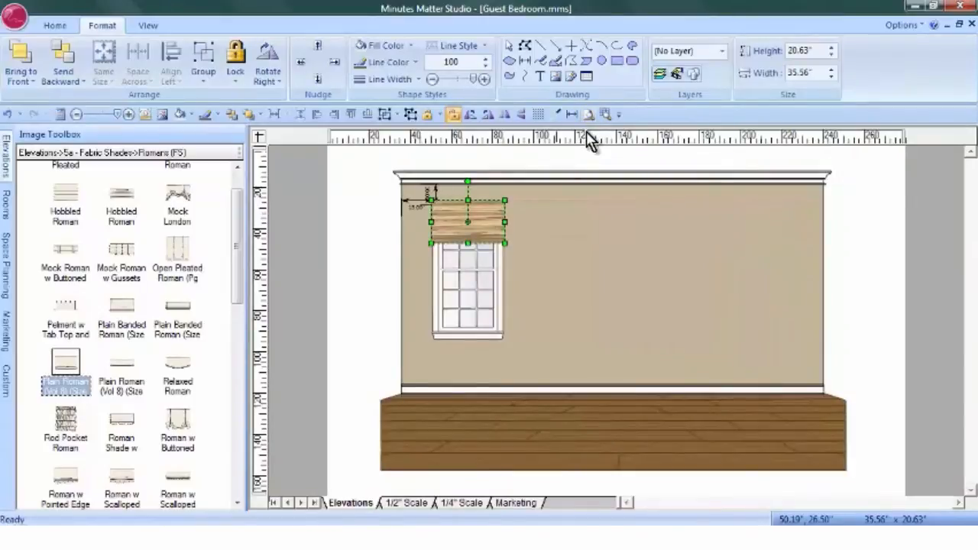
pyautogui.click(6, 159)
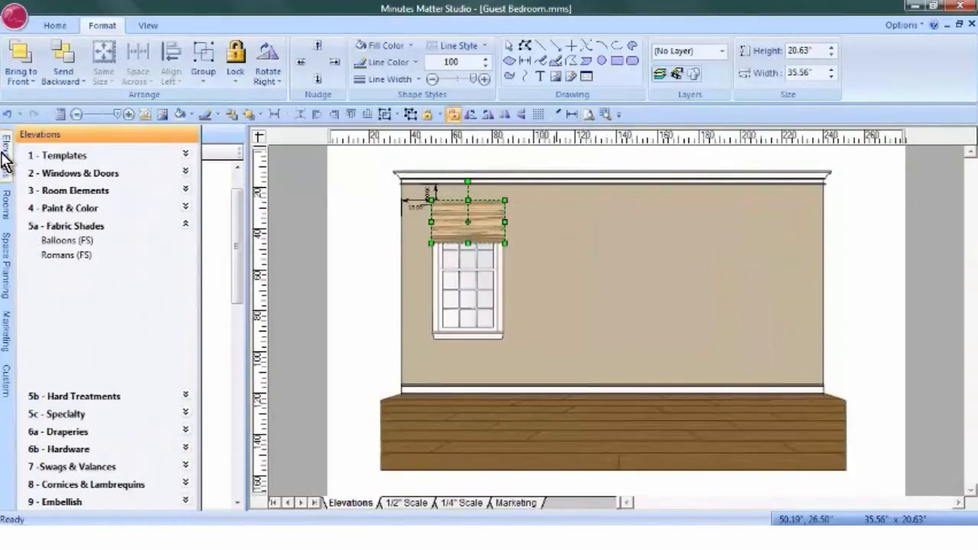
pyautogui.click(64, 397)
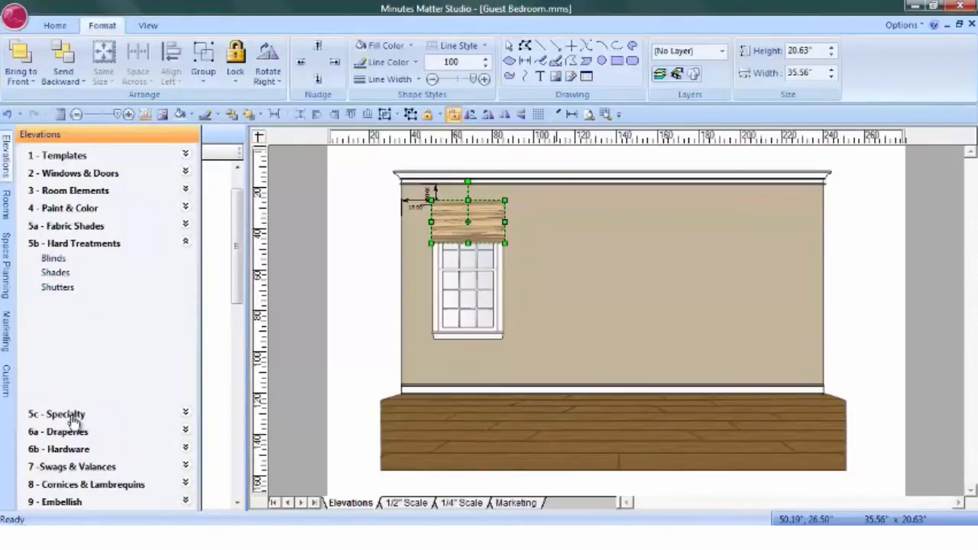
pyautogui.click(73, 416)
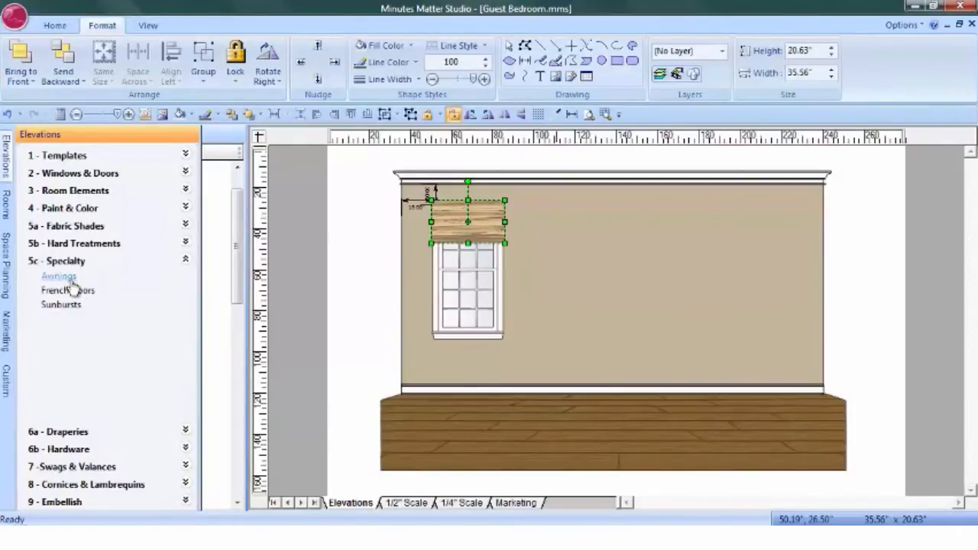
pyautogui.click(75, 433)
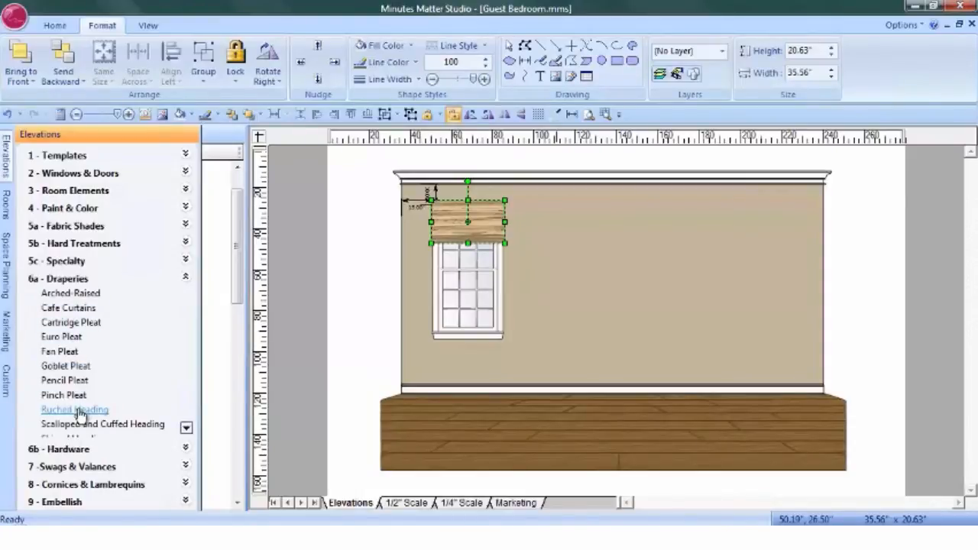
pyautogui.click(64, 343)
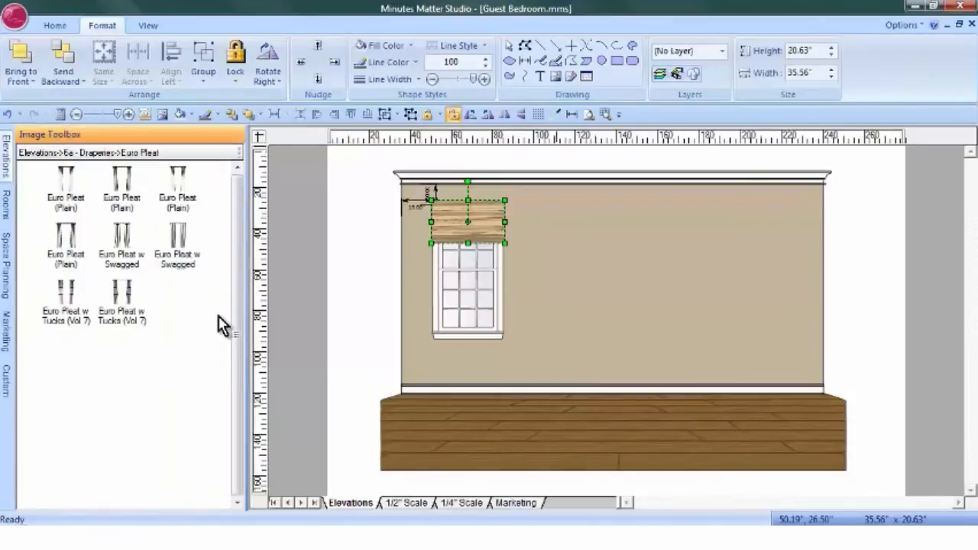
# Place the Euro Pleat (Plain) (Tassels) (1 12) drapery over the window, starting at the wall's upper-left corner below the crown molding
pyautogui.moveTo(72, 194)
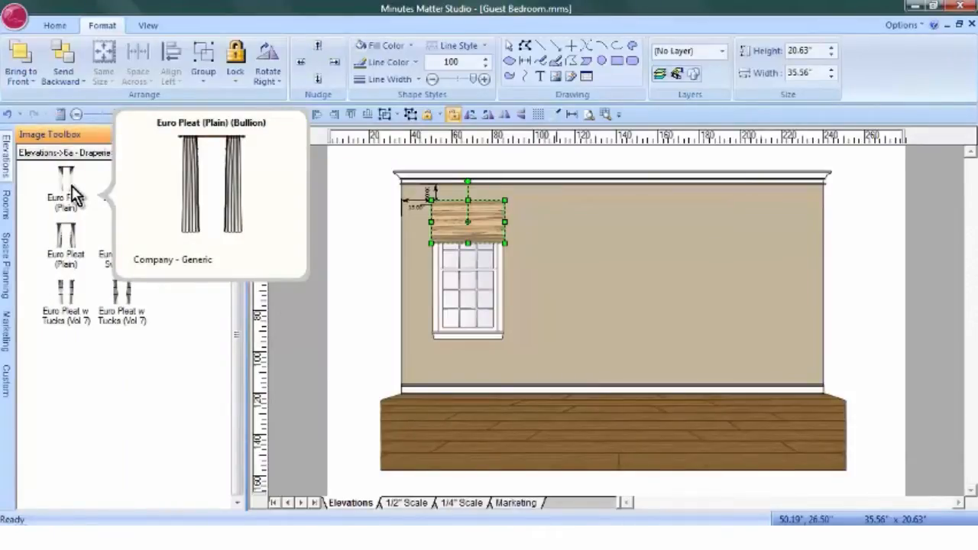
pyautogui.moveTo(118, 188)
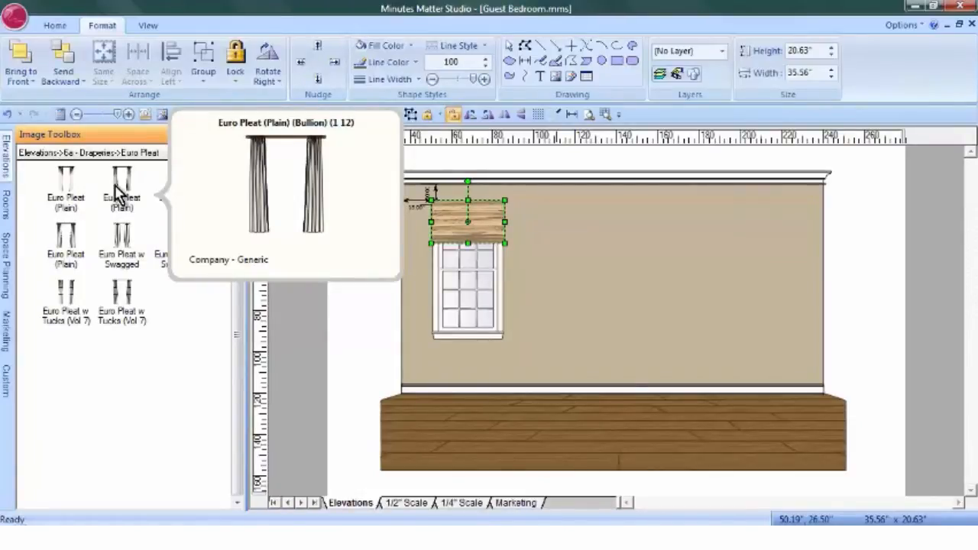
pyautogui.moveTo(177, 187)
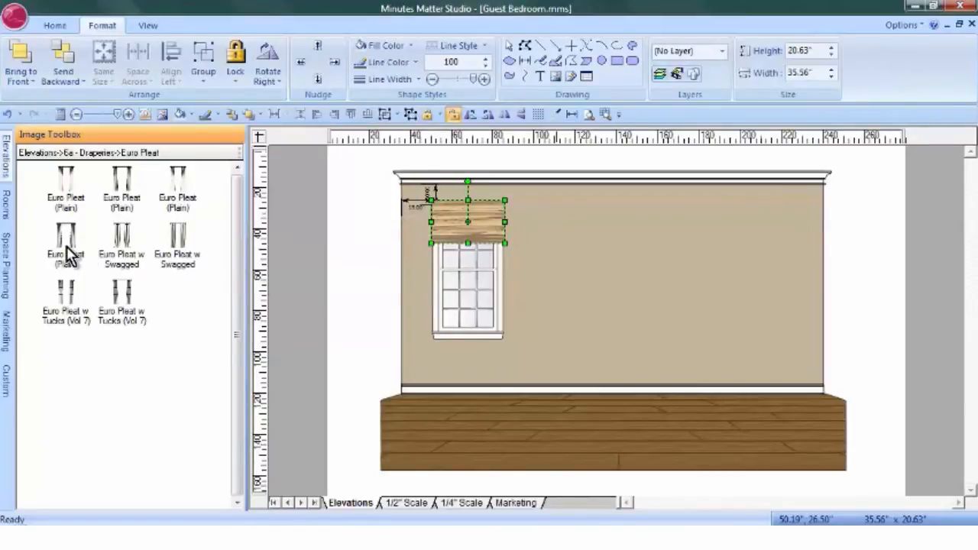
pyautogui.moveTo(68, 256)
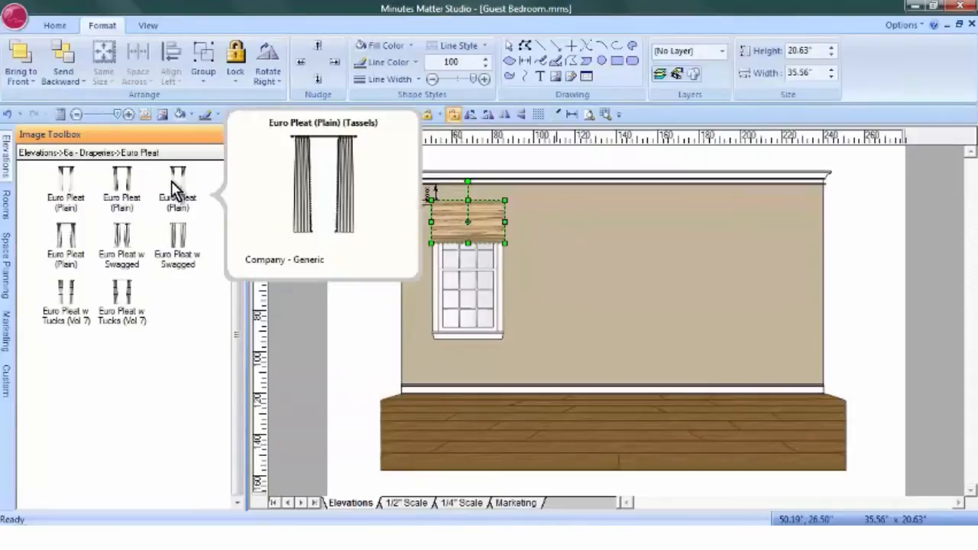
pyautogui.moveTo(77, 240)
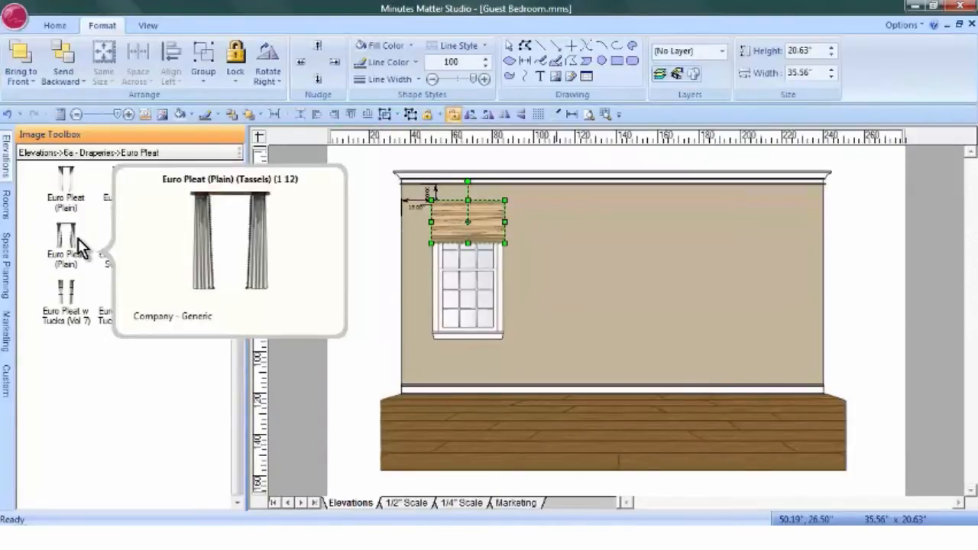
pyautogui.moveTo(78, 246); pyautogui.dragTo(405, 191)
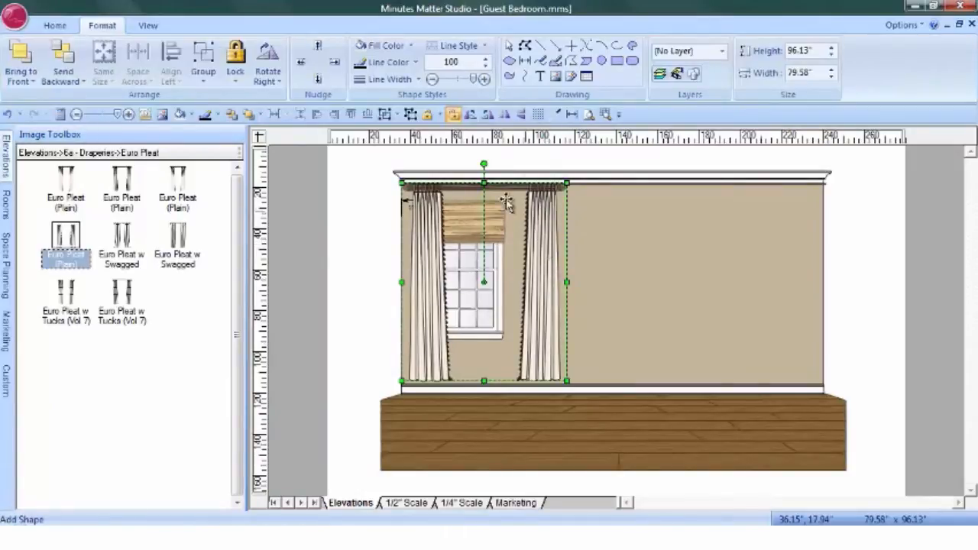
# Fill the drapery's Hardware component with the brown wood texture Texture1
pyautogui.rightClick(543, 261)
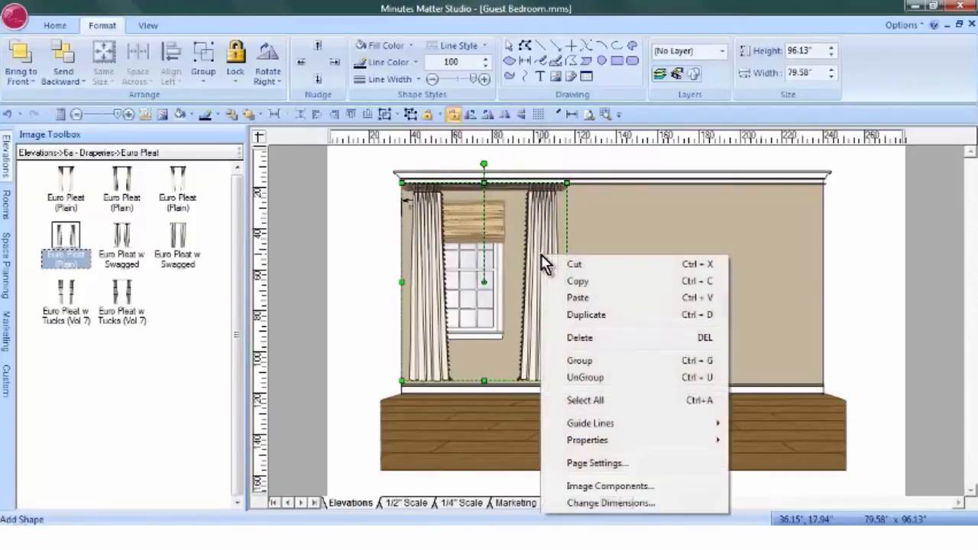
pyautogui.click(611, 486)
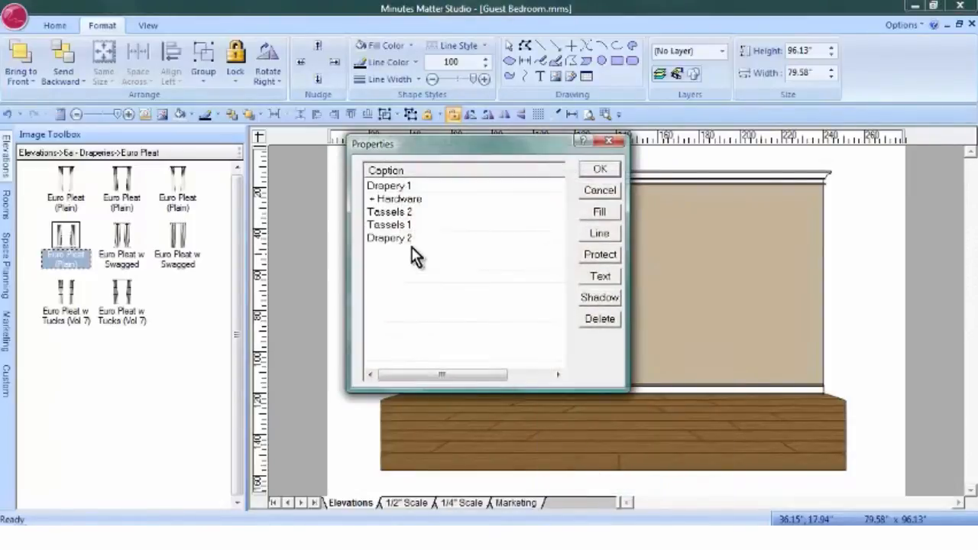
pyautogui.click(411, 201)
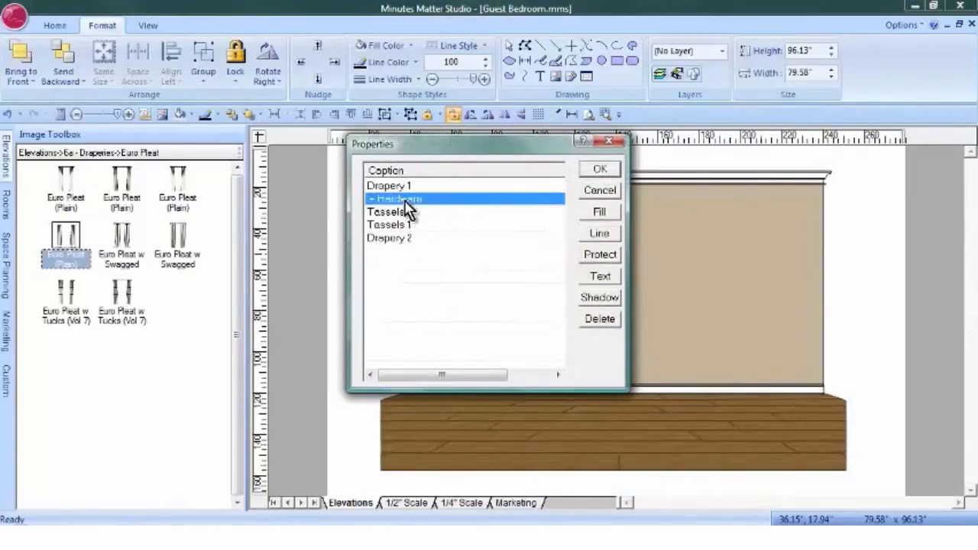
pyautogui.click(601, 213)
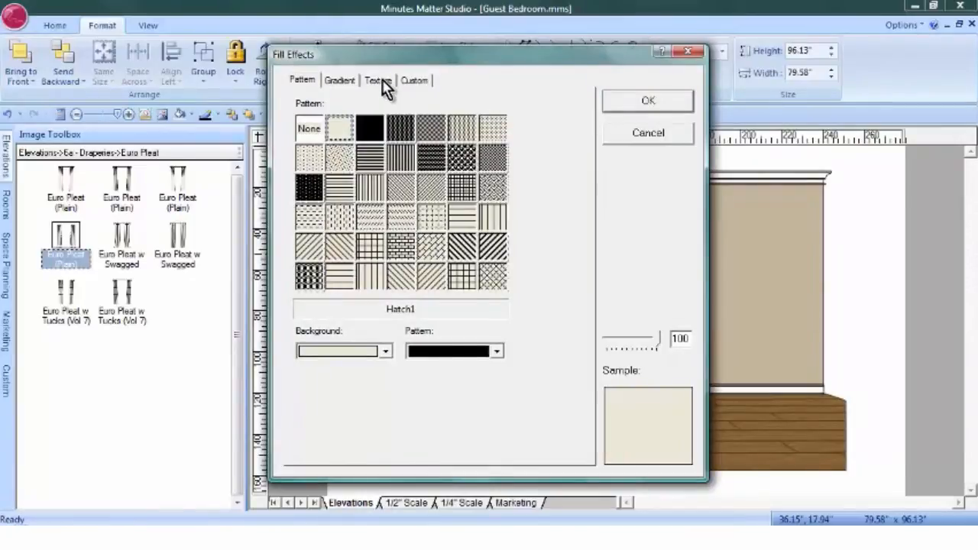
pyautogui.click(380, 81)
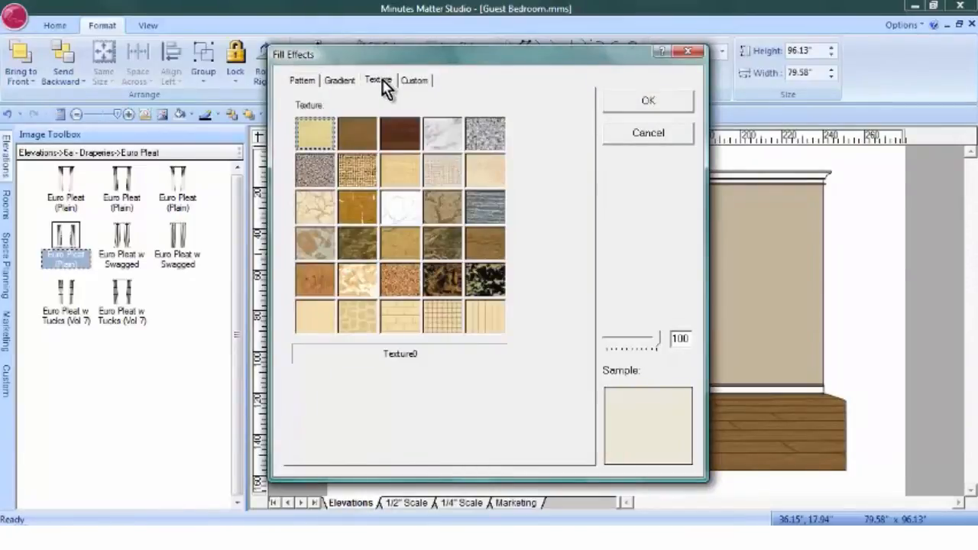
pyautogui.click(367, 145)
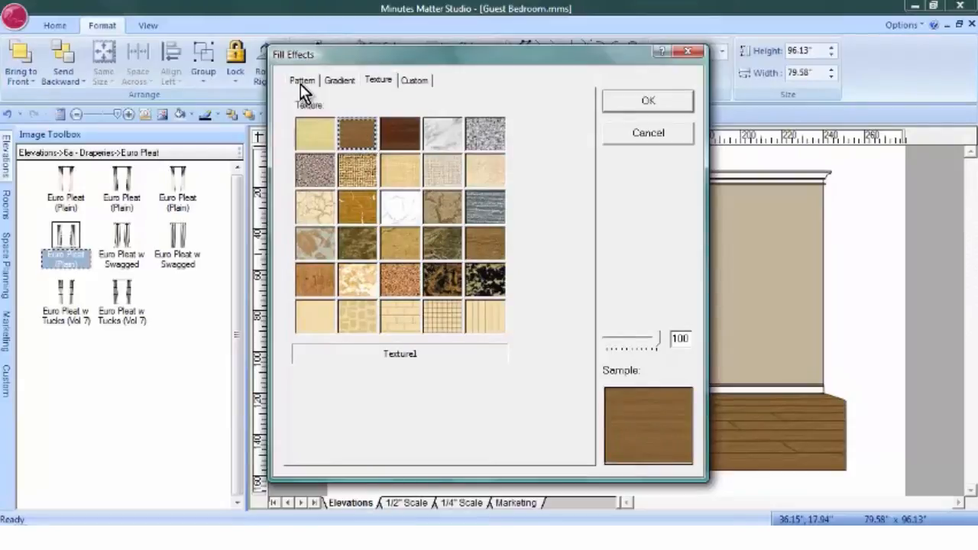
pyautogui.click(654, 105)
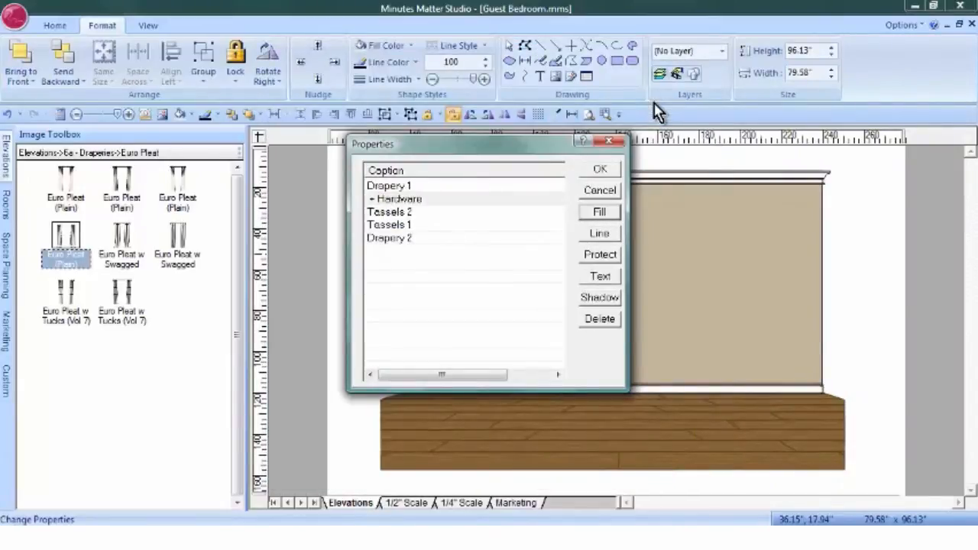
pyautogui.click(600, 170)
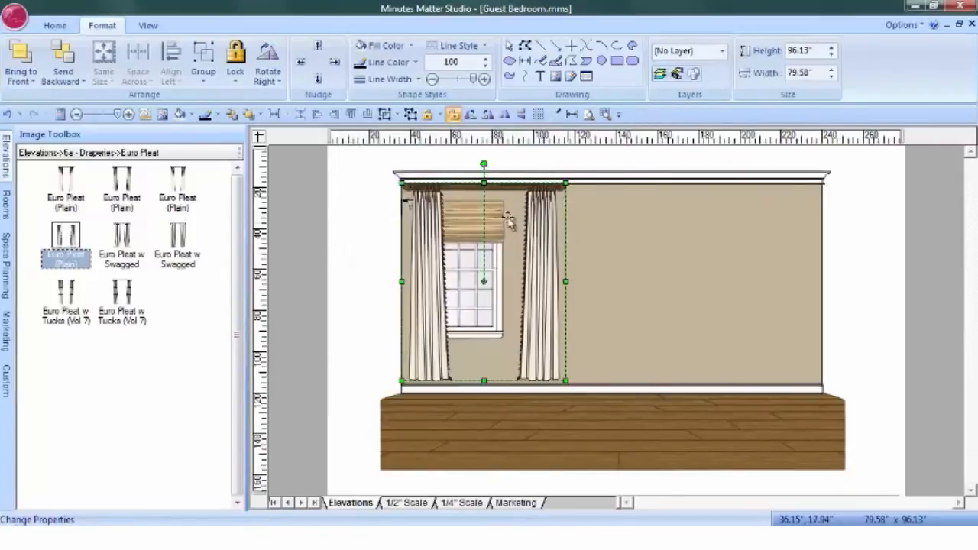
# Load Serico Gold Silk.JPG from the Fabrics folder into the second custom fill slot for the drapery and open its fill scale settings
pyautogui.click(333, 214)
pyautogui.click(429, 228)
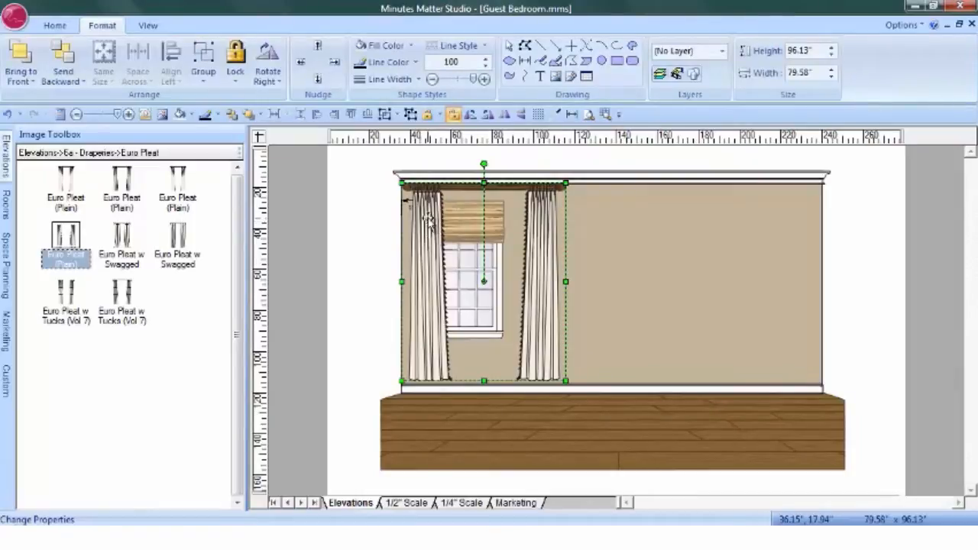
pyautogui.rightClick(431, 276)
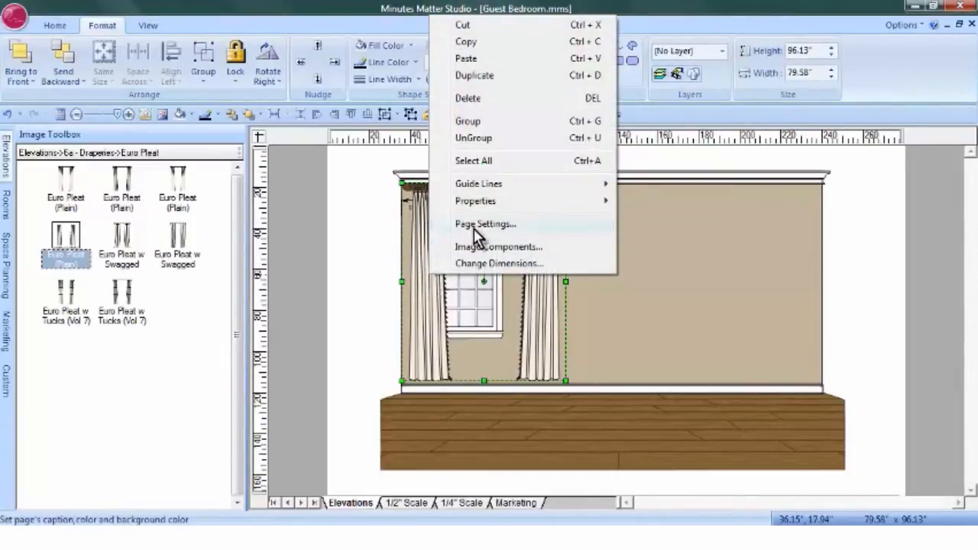
pyautogui.moveTo(488, 210)
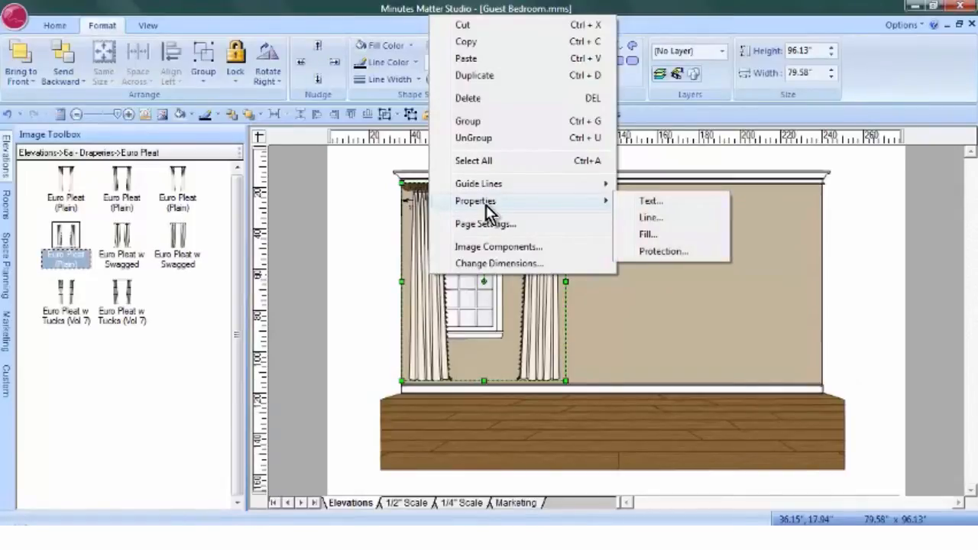
pyautogui.click(648, 237)
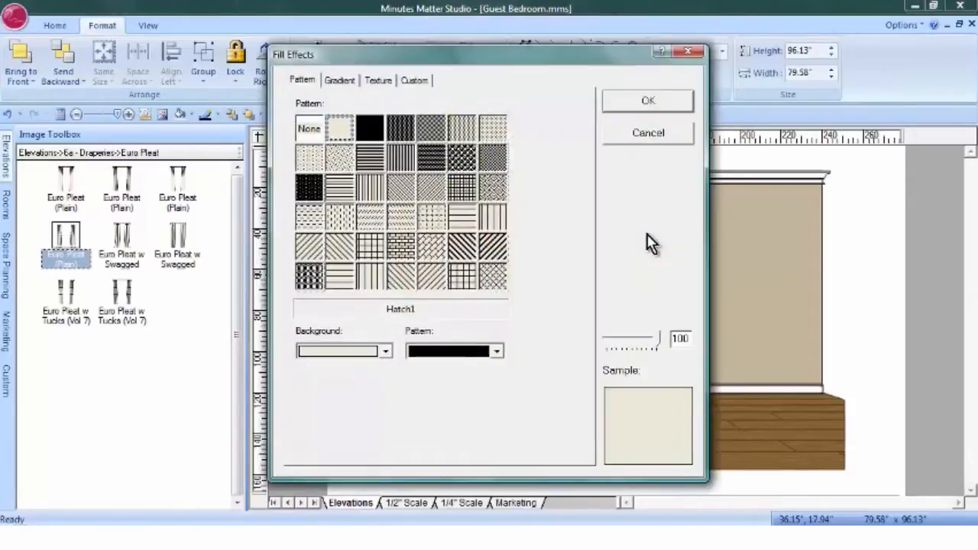
pyautogui.click(414, 81)
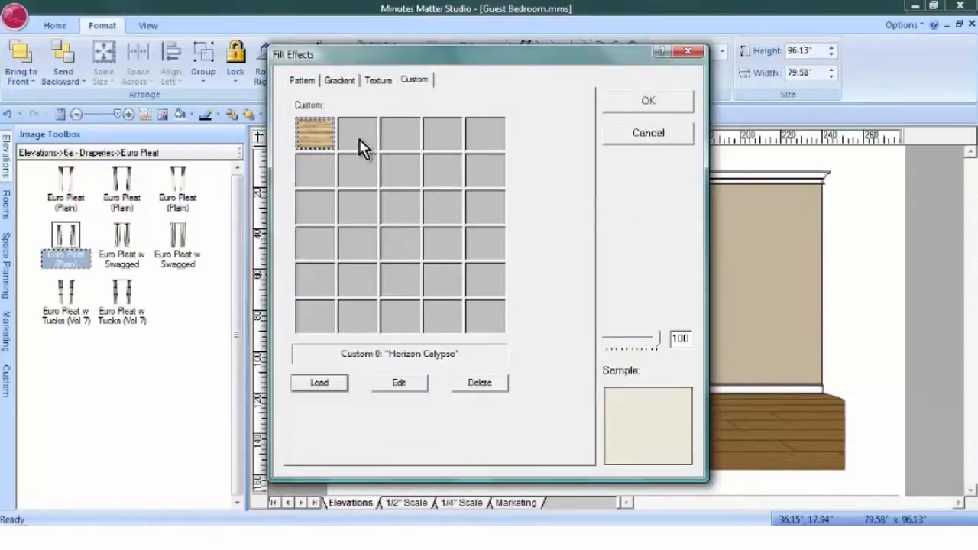
pyautogui.click(358, 135)
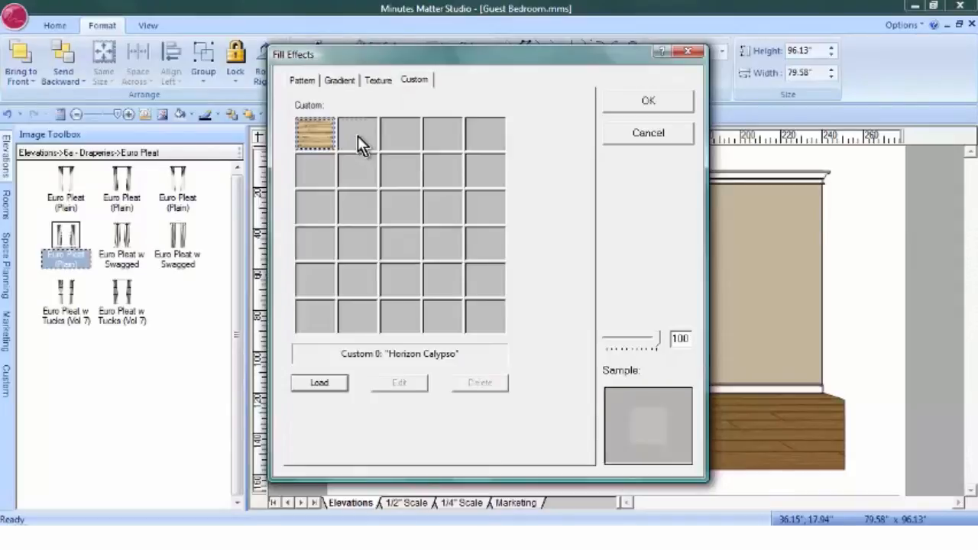
pyautogui.click(319, 383)
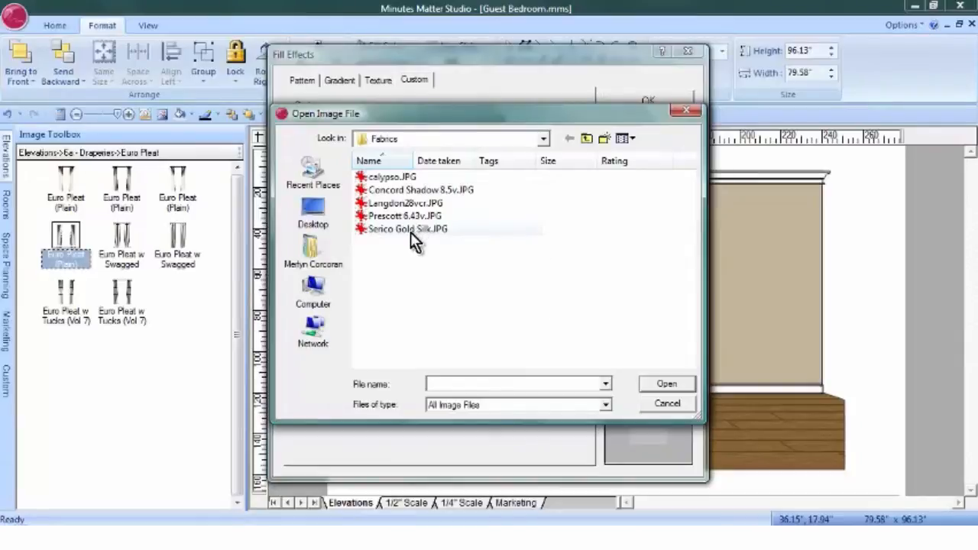
pyautogui.moveTo(403, 237)
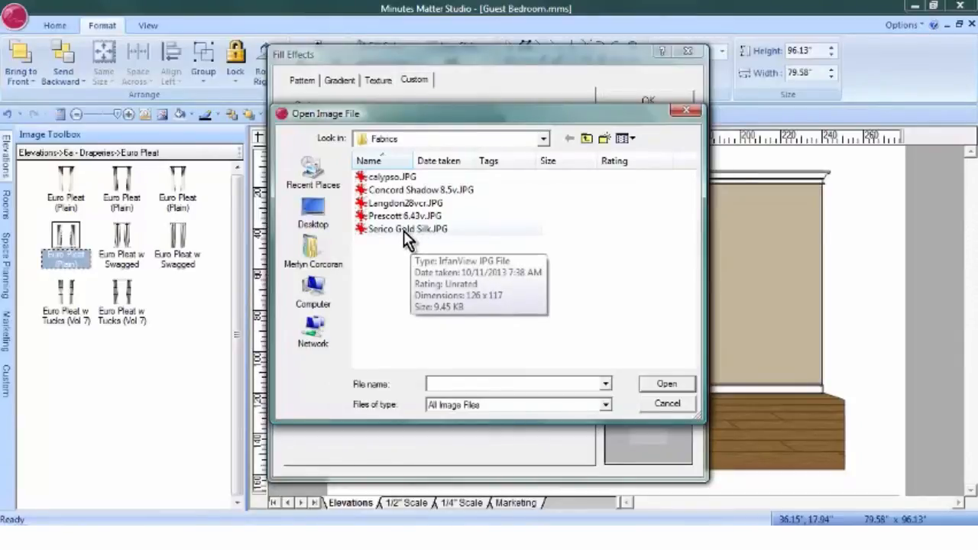
pyautogui.click(404, 230)
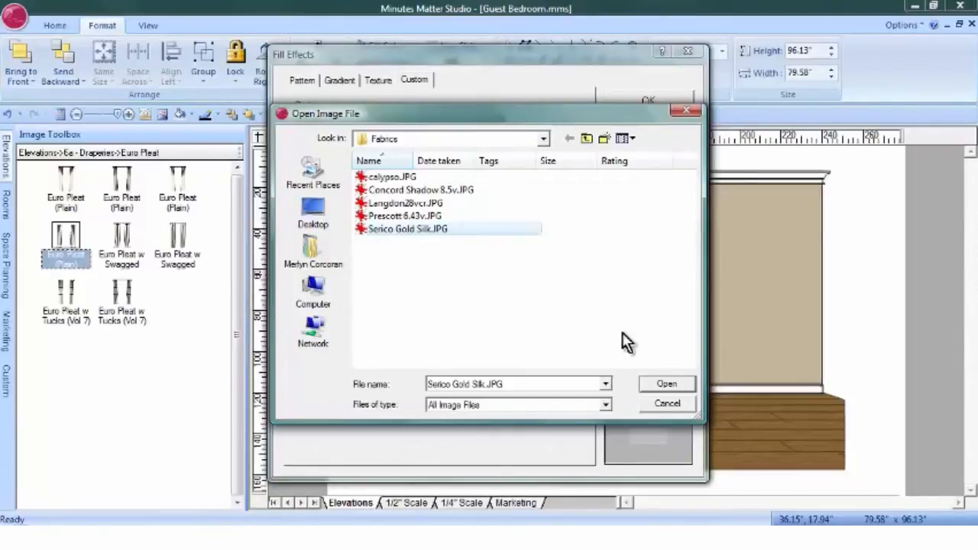
pyautogui.click(674, 387)
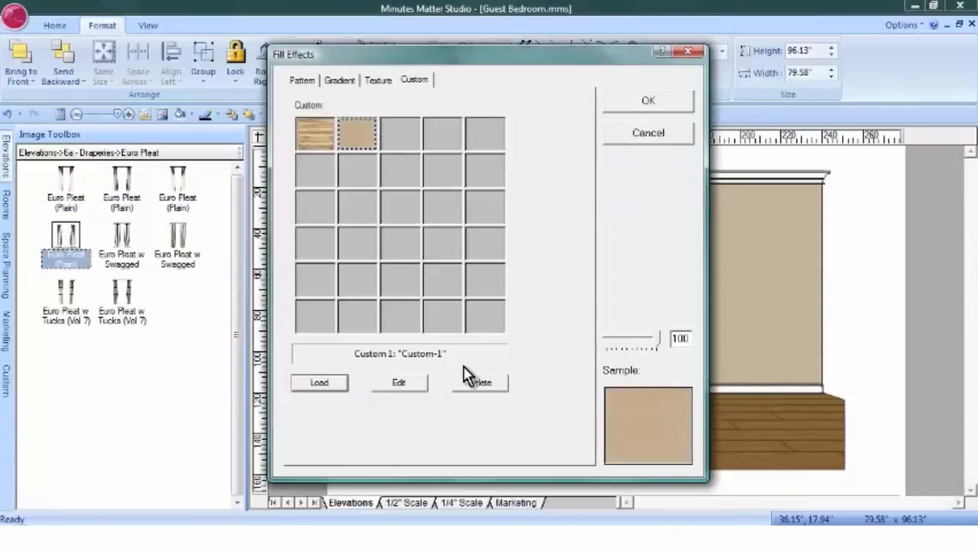
pyautogui.click(408, 385)
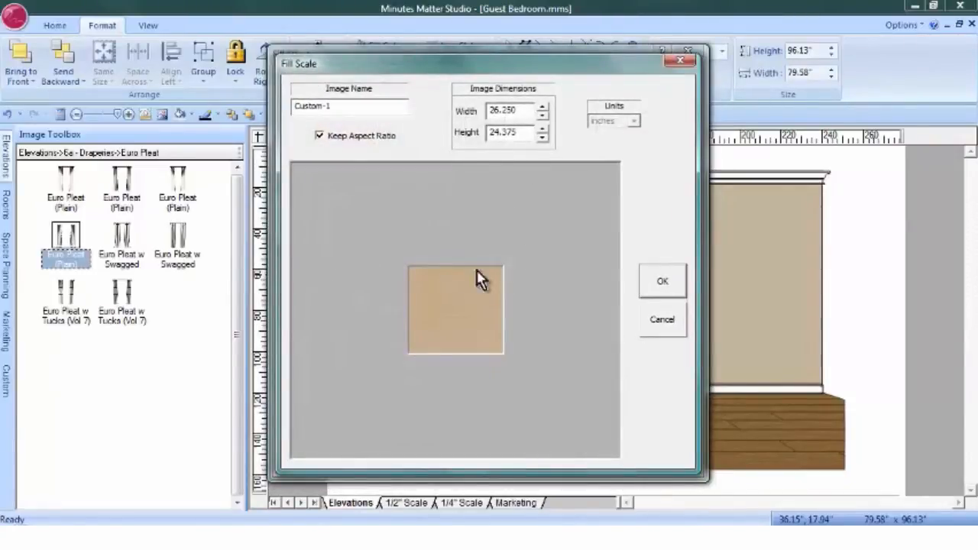
# Apply the silk fabric fill to the drapery and set its line color to dark brown, RGB 95,75,50, darkened from a sampled wall tone
pyautogui.click(667, 289)
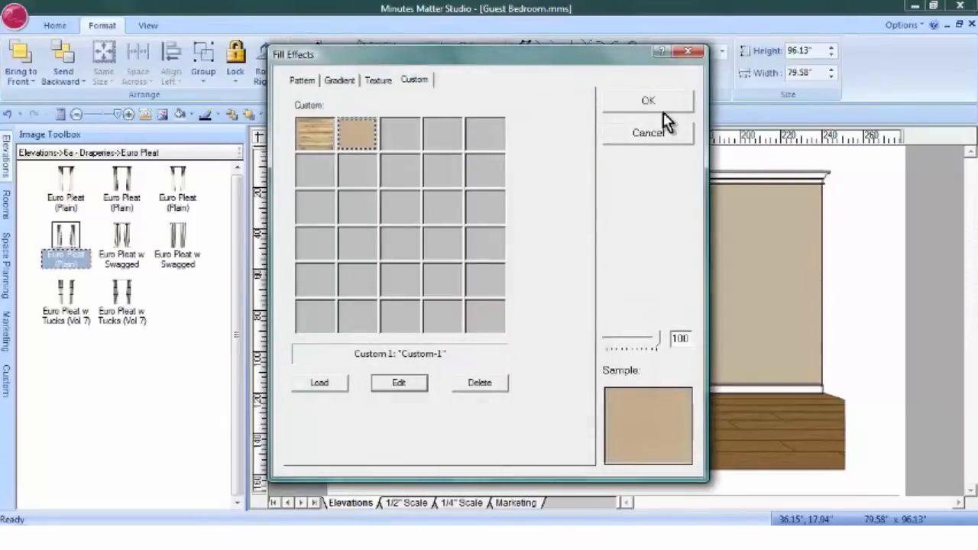
pyautogui.click(664, 114)
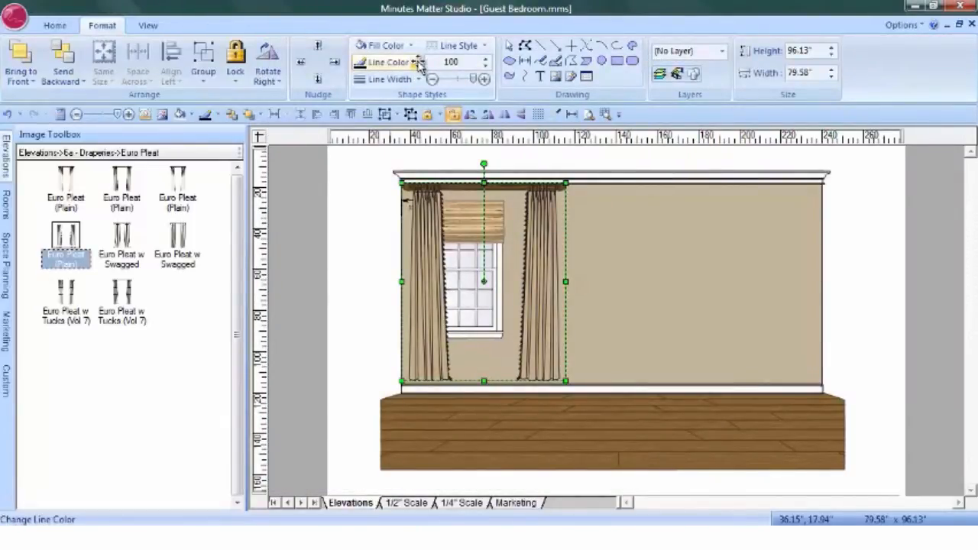
pyautogui.click(417, 63)
pyautogui.click(429, 181)
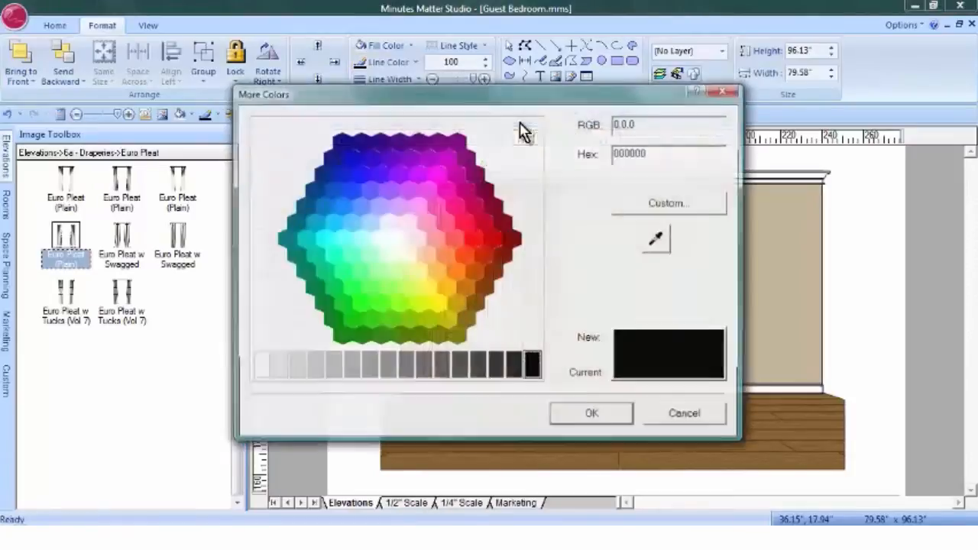
pyautogui.moveTo(540, 94); pyautogui.dragTo(364, 111)
pyautogui.moveTo(408, 243); pyautogui.dragTo(538, 251)
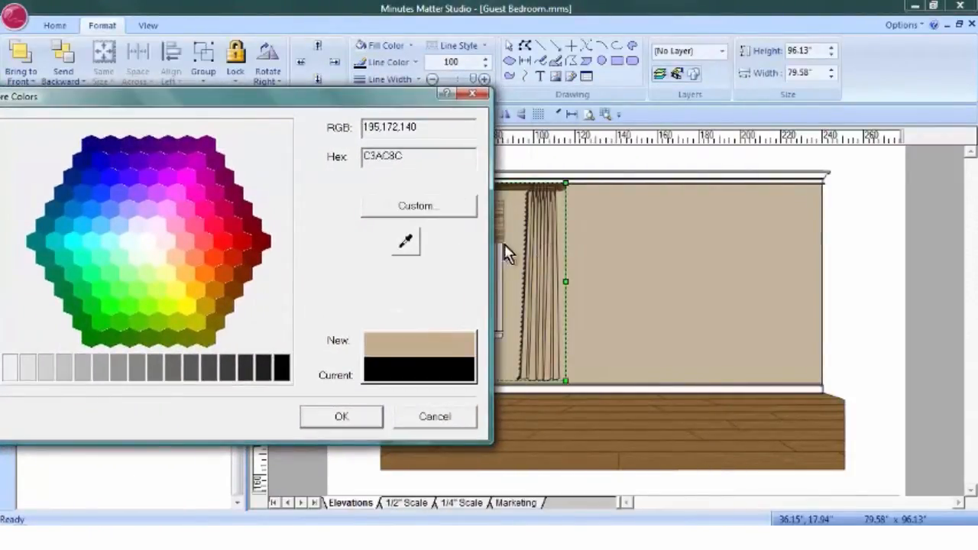
pyautogui.click(438, 205)
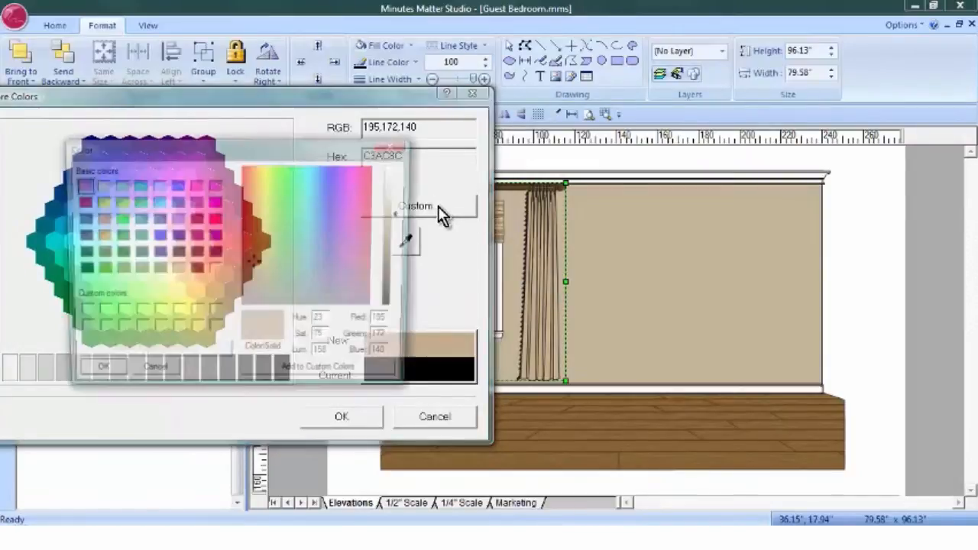
pyautogui.click(394, 269)
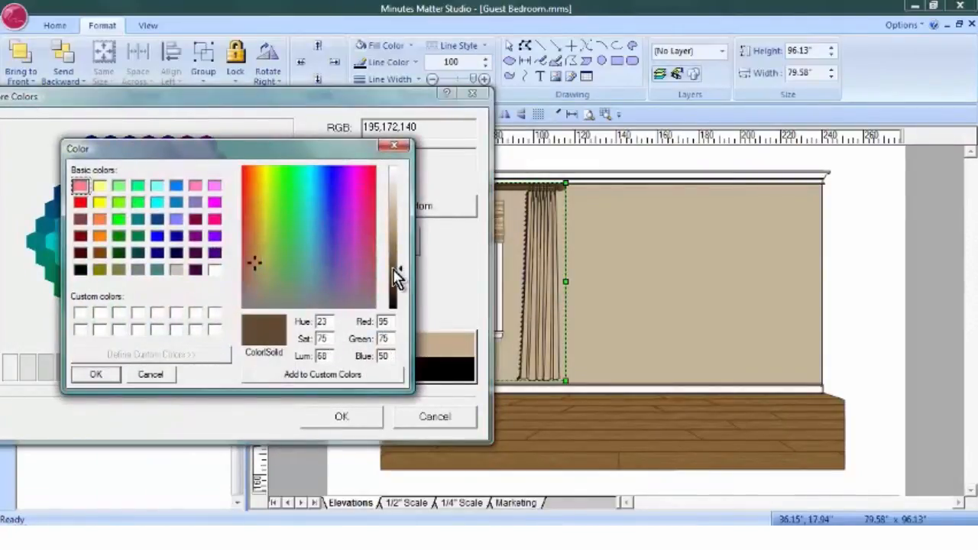
pyautogui.click(91, 375)
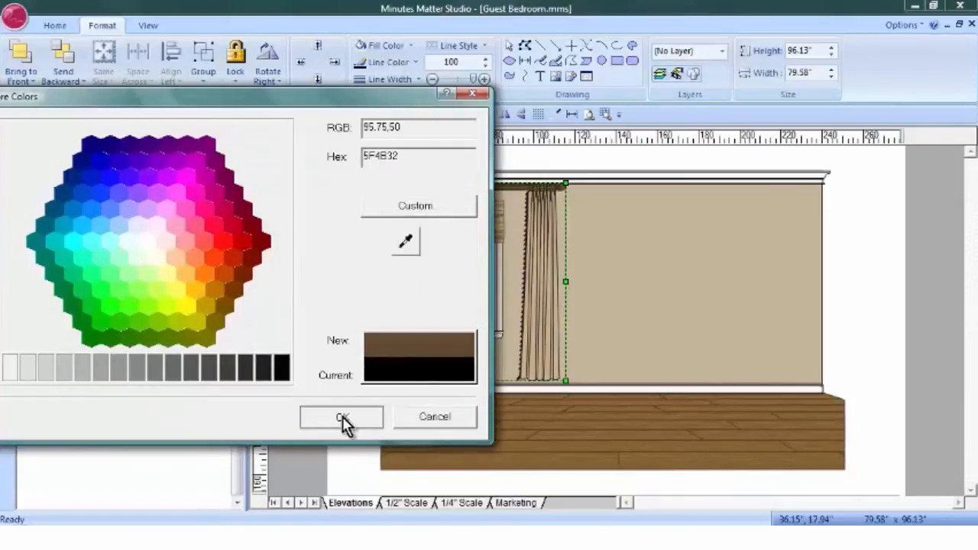
pyautogui.click(343, 419)
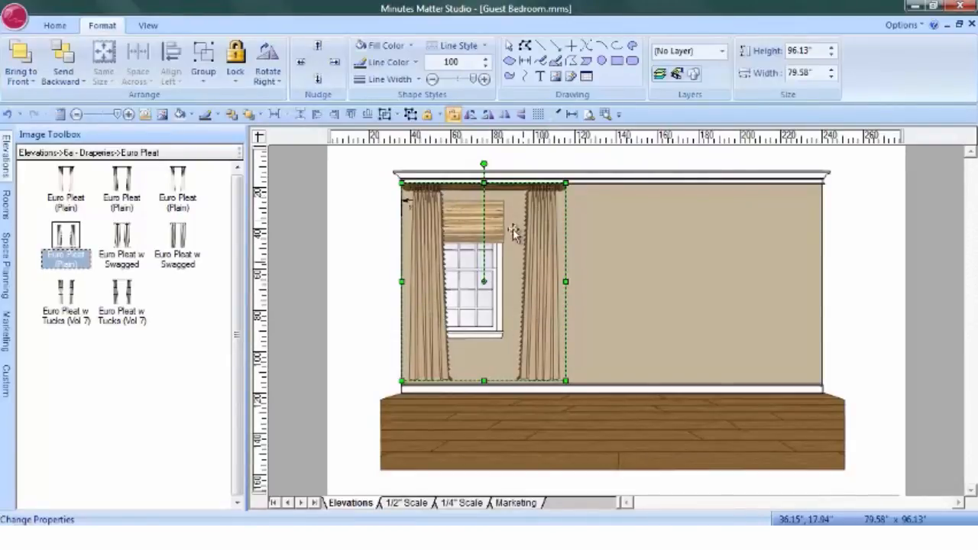
# Delete the tassel trims from the inner edges of both drapery panels
pyautogui.click(605, 114)
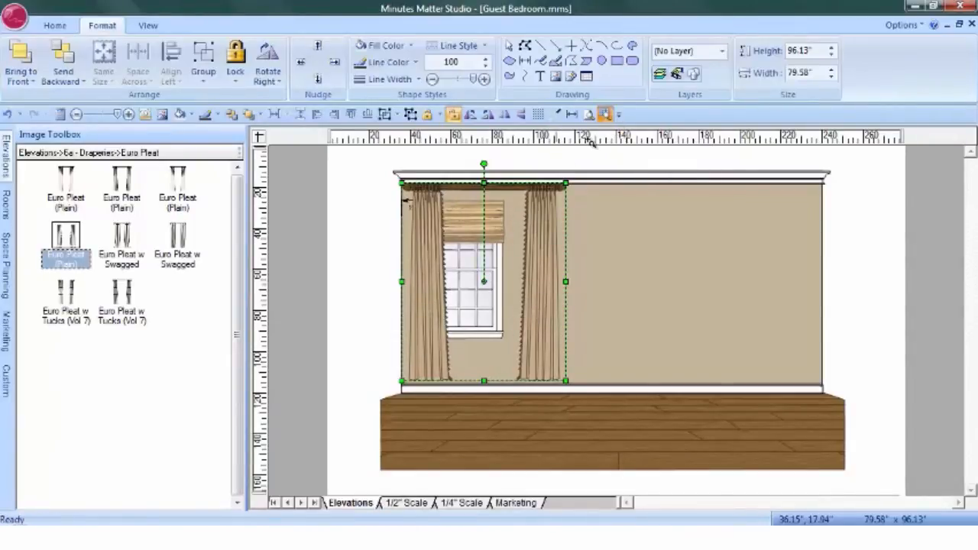
pyautogui.moveTo(428, 167); pyautogui.dragTo(540, 221)
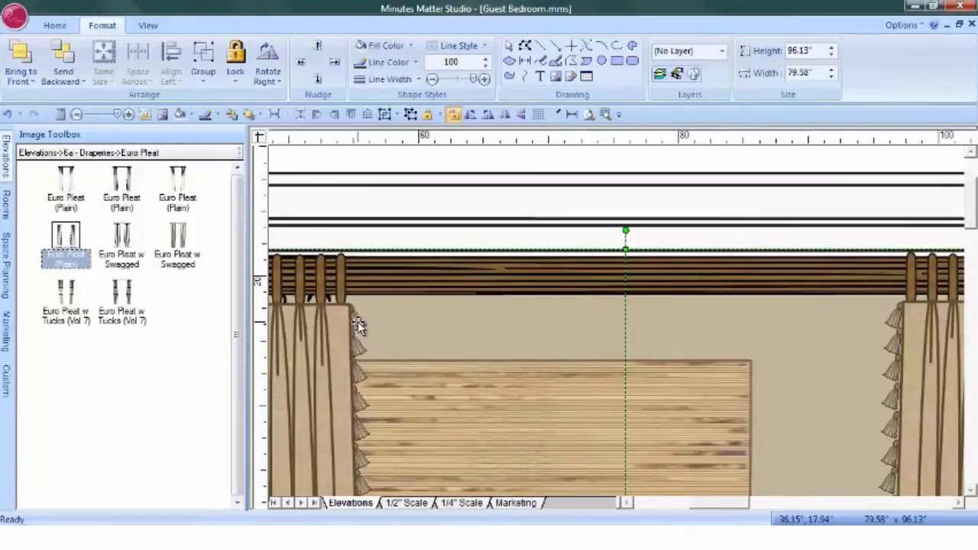
pyautogui.click(360, 328)
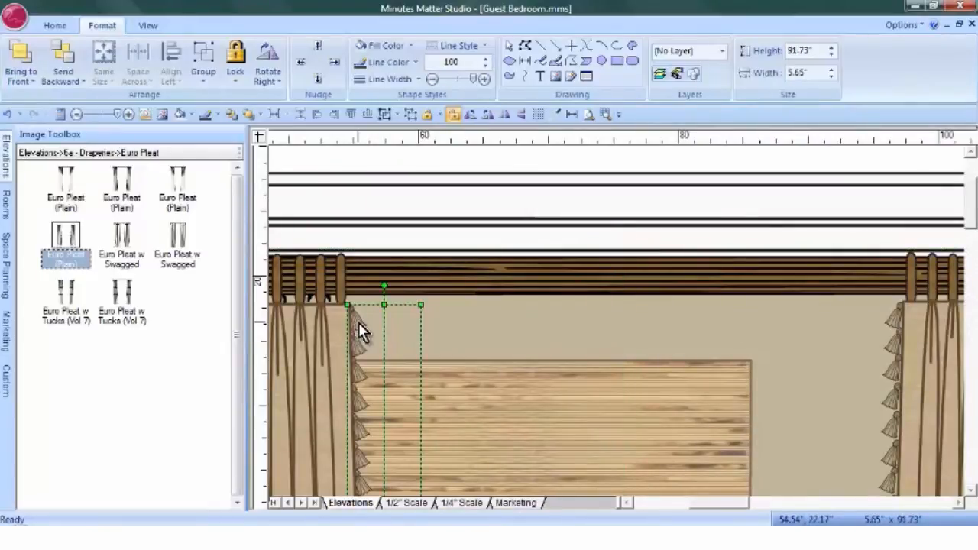
pyautogui.keyDown('shift'); pyautogui.click(896, 322); pyautogui.keyUp('shift')
pyautogui.rightClick(899, 329)
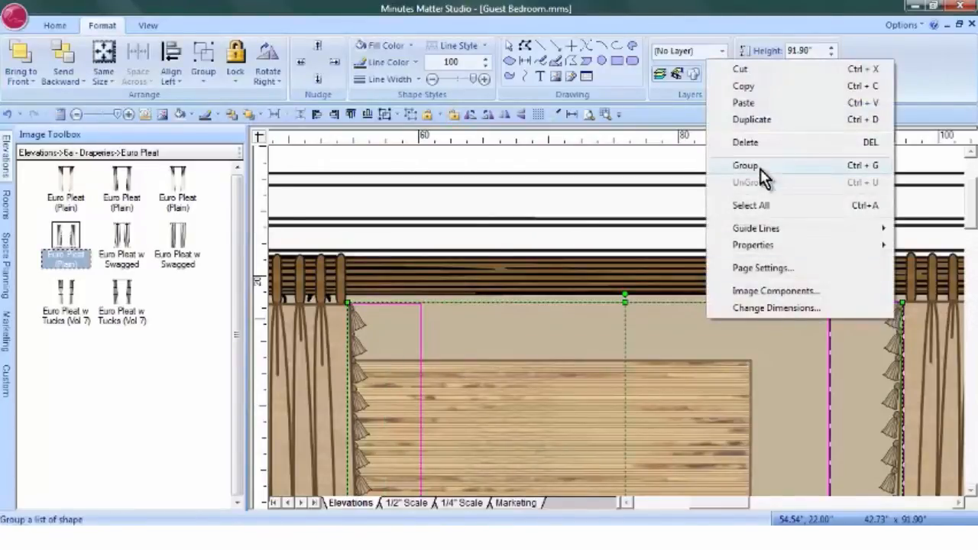
pyautogui.click(759, 143)
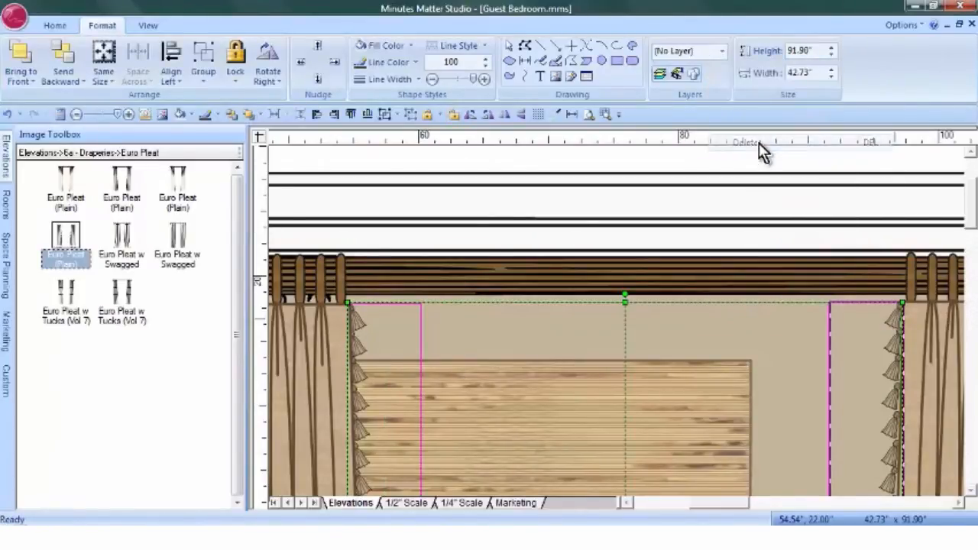
# Ungroup the drapery, and ungroup its hardware into separate rod, ring and finial pieces
pyautogui.click(579, 273)
pyautogui.rightClick(579, 271)
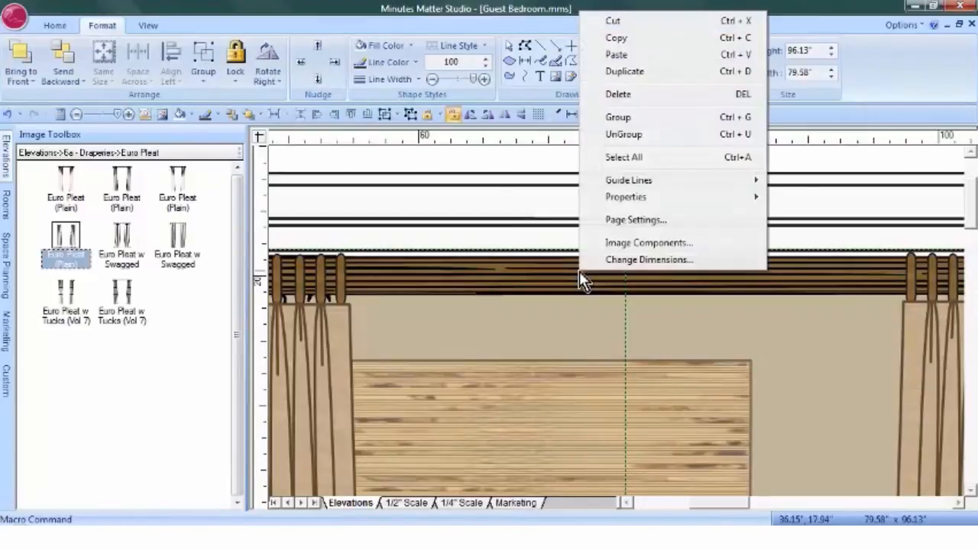
pyautogui.click(641, 142)
pyautogui.click(743, 161)
pyautogui.click(737, 279)
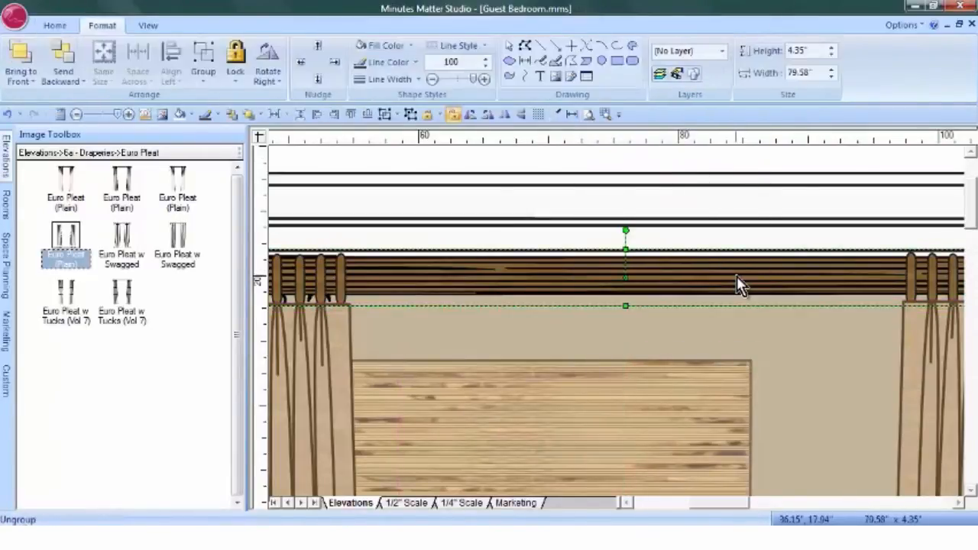
pyautogui.rightClick(737, 277)
pyautogui.click(800, 142)
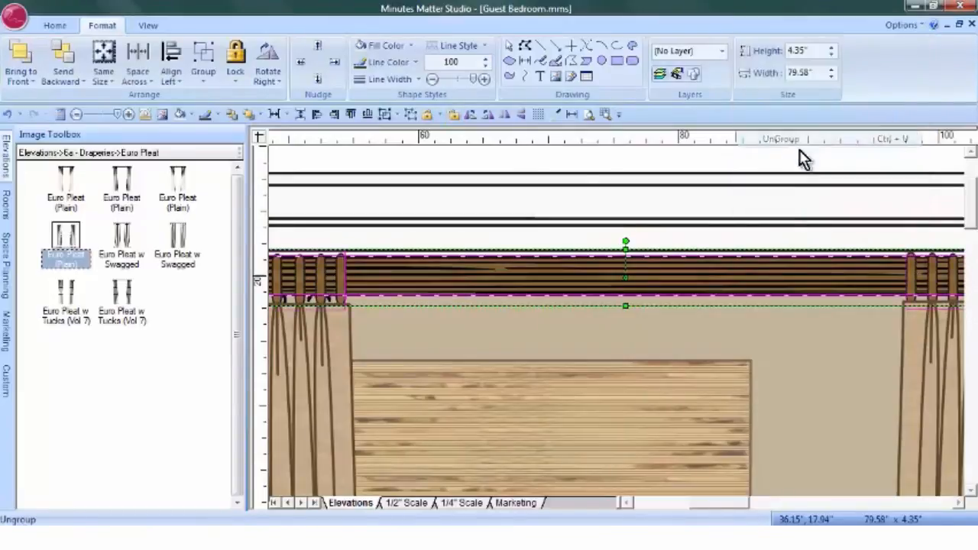
# Move the right drapery panel inward to the window's right edge and align its top with the left panel's
pyautogui.click(588, 114)
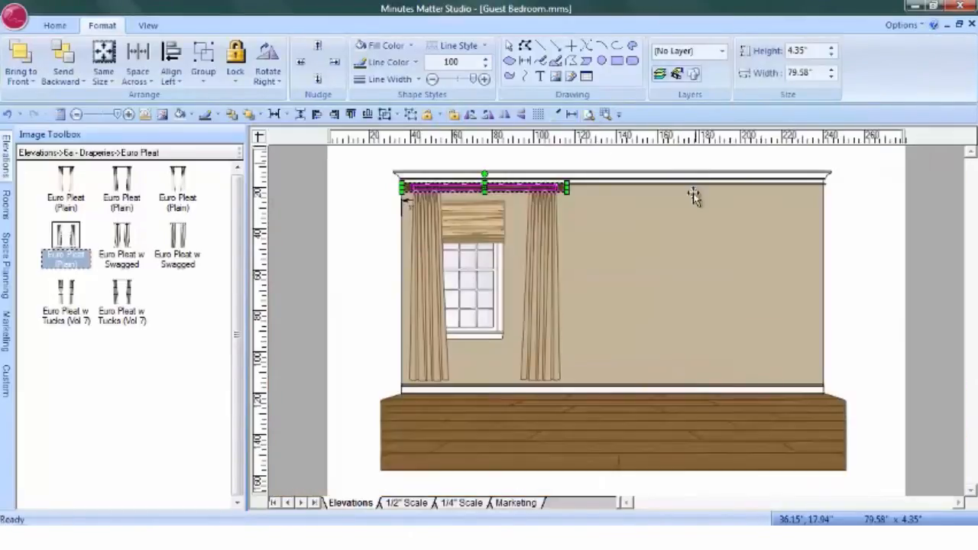
pyautogui.click(606, 118)
pyautogui.moveTo(466, 149); pyautogui.dragTo(595, 264)
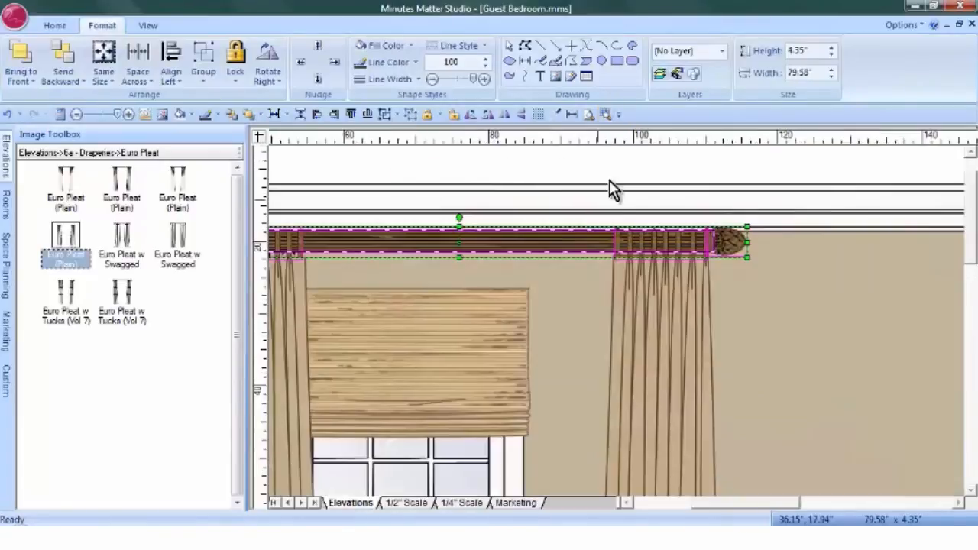
pyautogui.click(658, 187)
pyautogui.moveTo(646, 299); pyautogui.dragTo(525, 293)
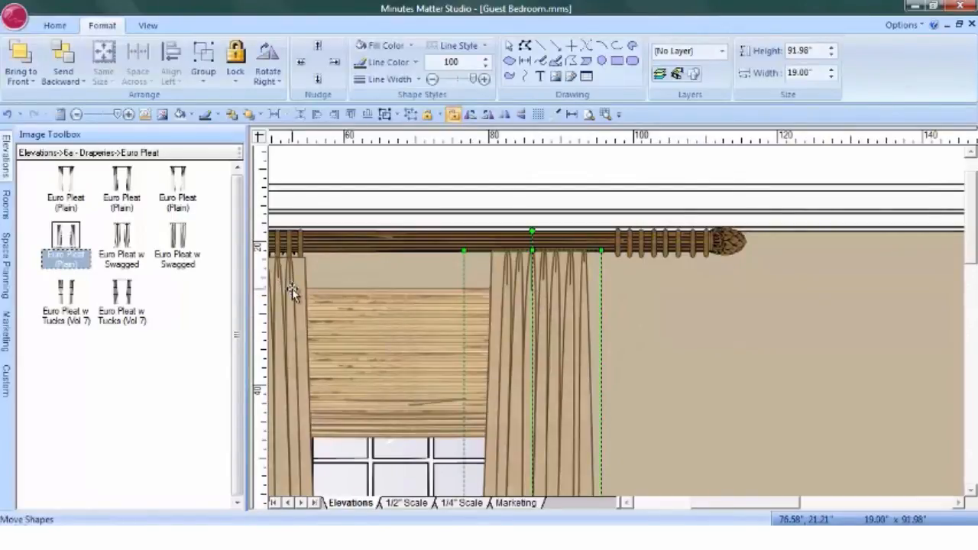
pyautogui.click(294, 266)
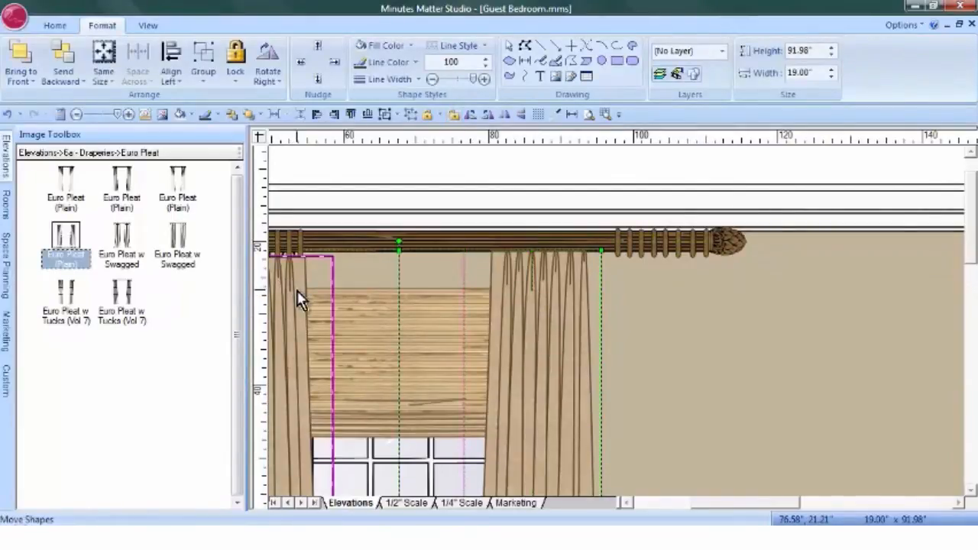
pyautogui.click(351, 115)
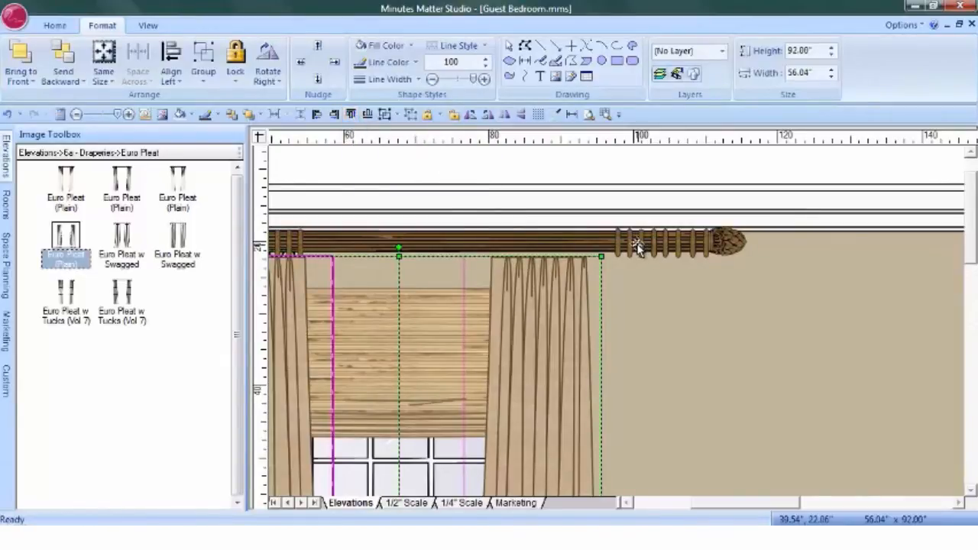
# Move the right ring set over the shifted panel and shorten the rod to about 53.94", with the right finial at its new end
pyautogui.moveTo(632, 241); pyautogui.dragTo(509, 242)
pyautogui.click(700, 244)
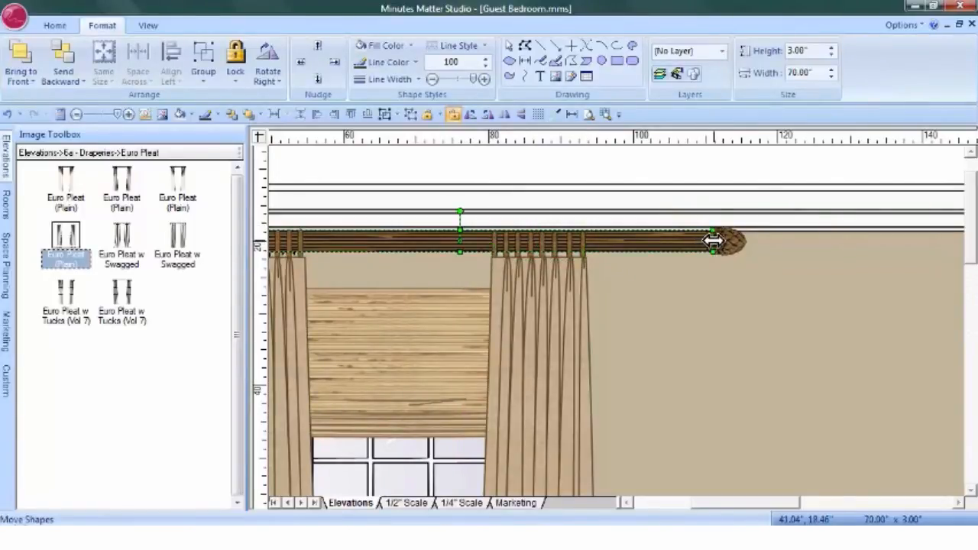
pyautogui.moveTo(713, 241); pyautogui.dragTo(597, 241)
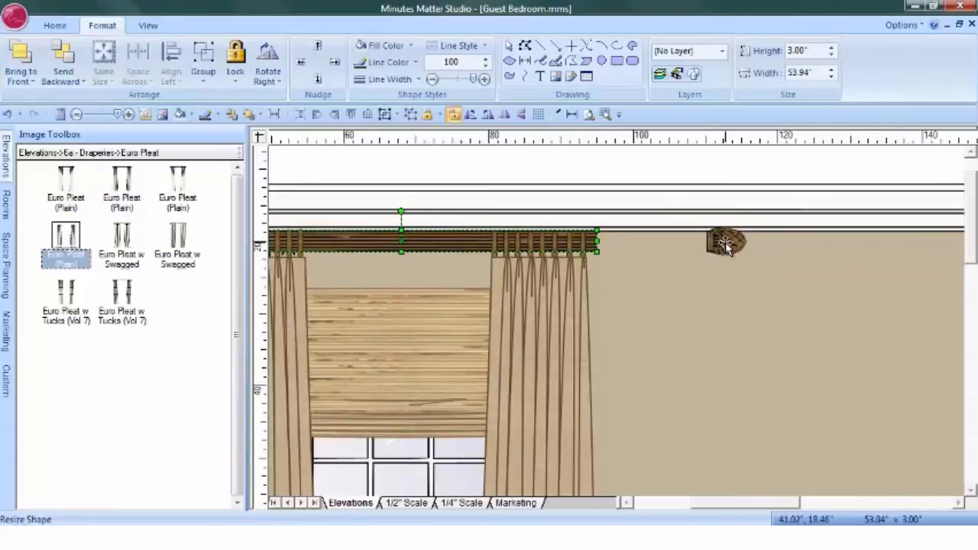
pyautogui.moveTo(726, 241); pyautogui.dragTo(306, 243)
# Align the left and right drapery ring sets along their tops
pyautogui.click(584, 243)
pyautogui.keyDown('shift'); pyautogui.click(301, 239); pyautogui.keyUp('shift')
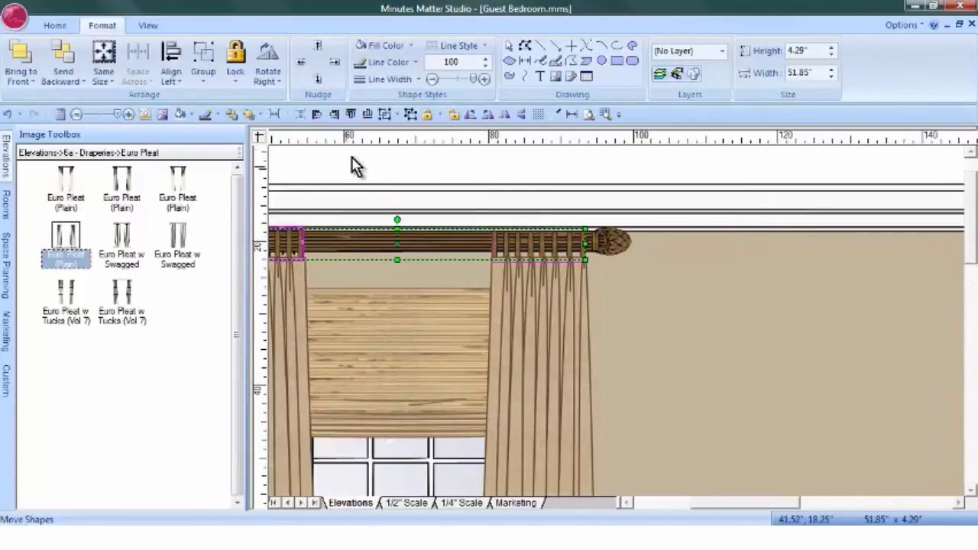
pyautogui.click(347, 114)
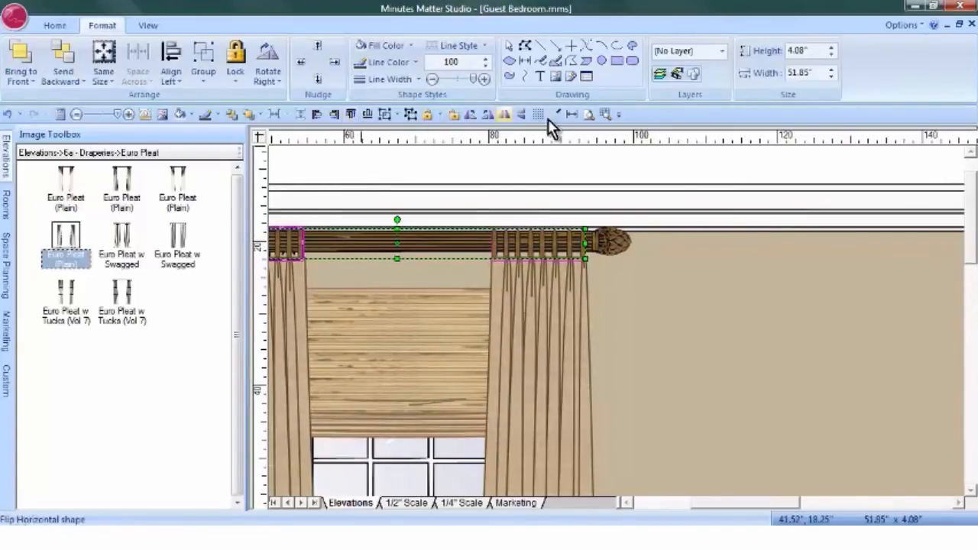
# Lengthen both drapery panels together down to the floor, to a height of about 99.75"
pyautogui.click(590, 115)
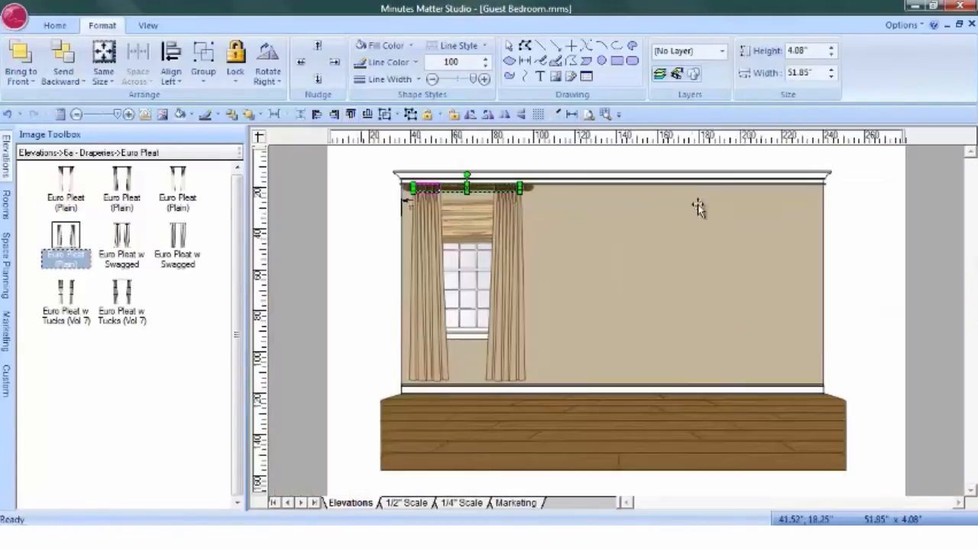
pyautogui.click(434, 352)
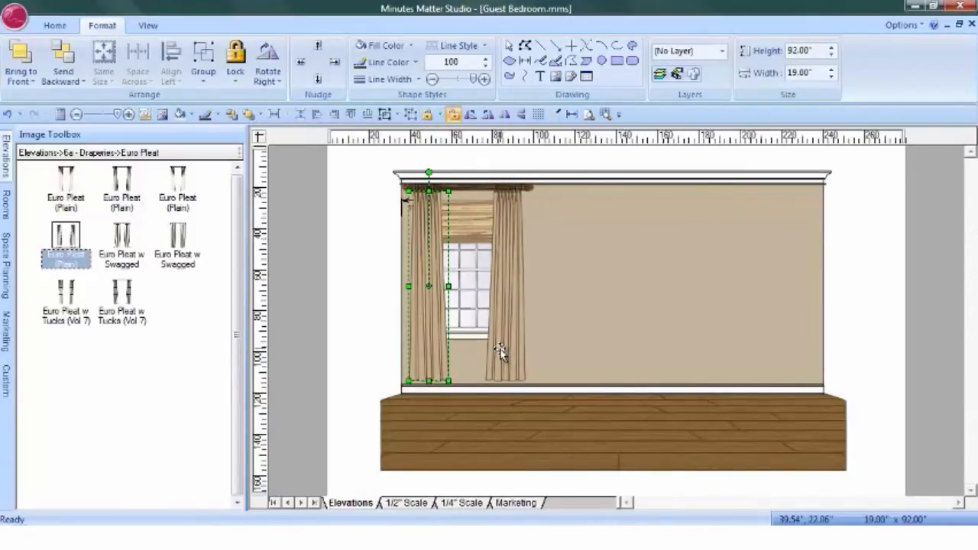
pyautogui.keyDown('shift'); pyautogui.click(504, 346); pyautogui.keyUp('shift')
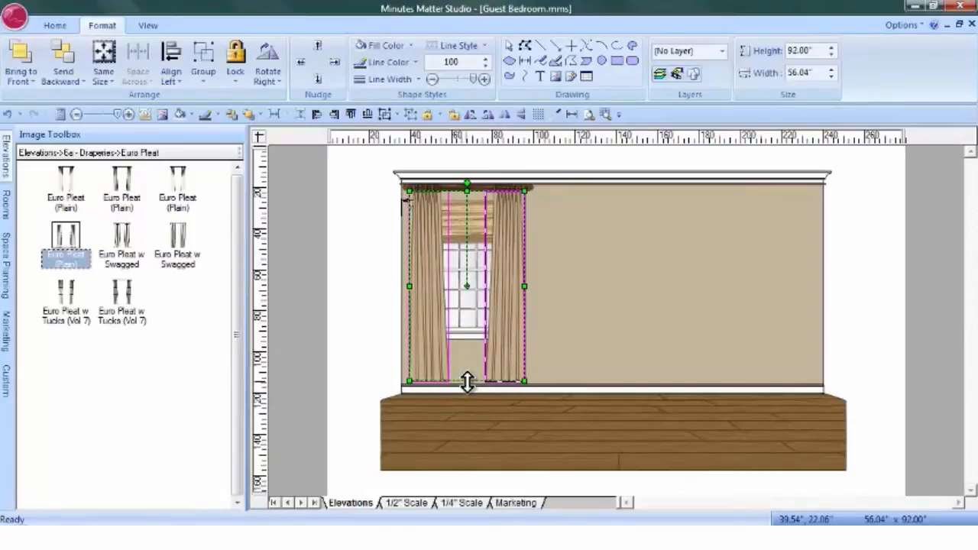
pyautogui.moveTo(467, 382); pyautogui.dragTo(467, 398)
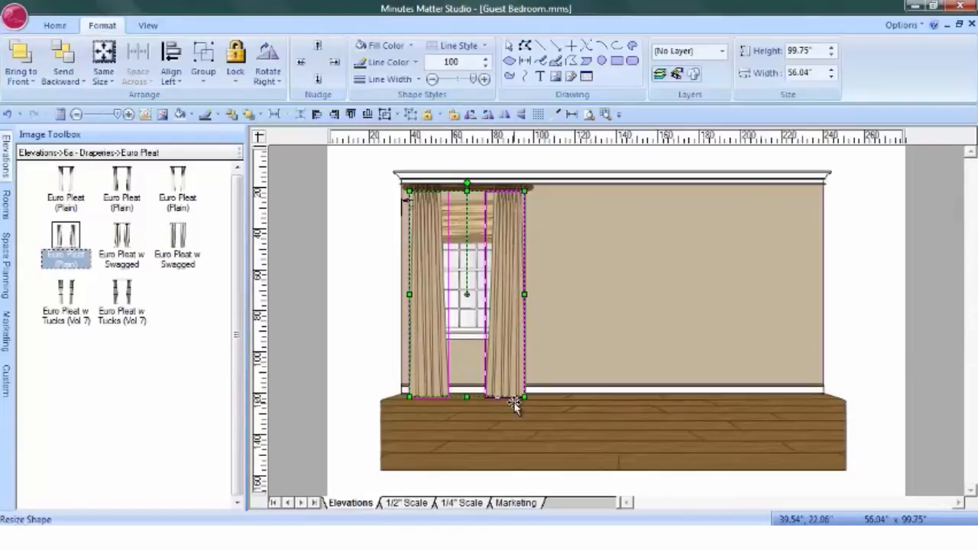
pyautogui.click(352, 336)
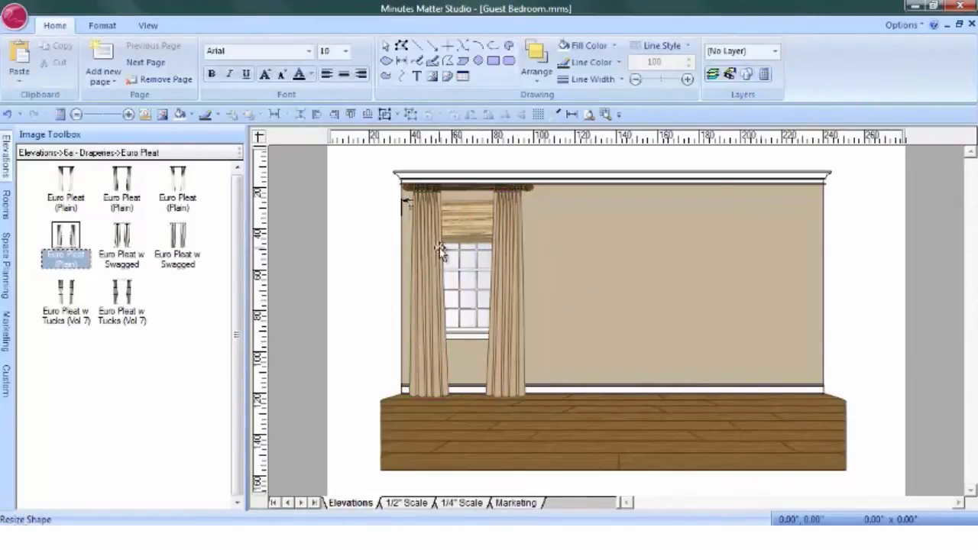
# Extend the Roman shade upward to just below the drapery rod, to a height of about 24.77"
pyautogui.click(605, 115)
pyautogui.moveTo(388, 159); pyautogui.dragTo(554, 276)
pyautogui.click(589, 321)
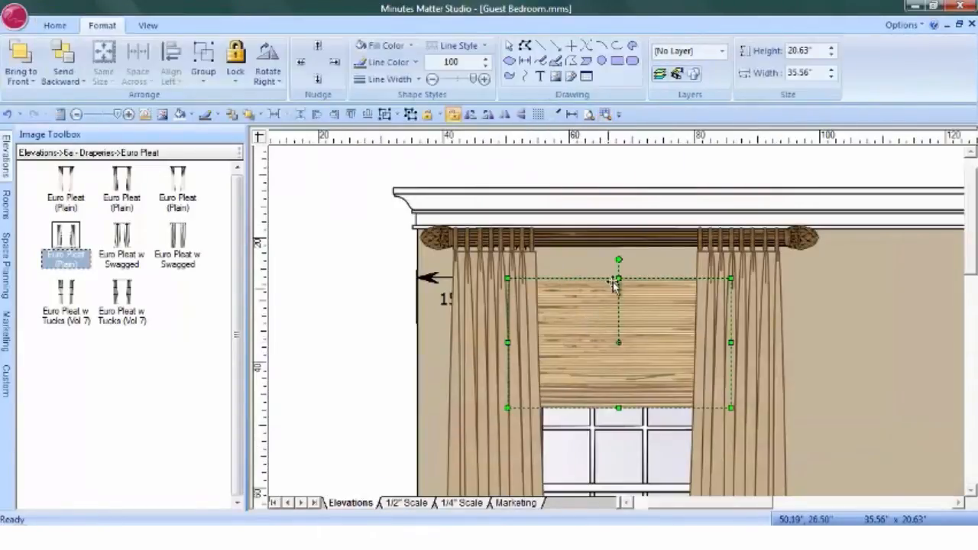
pyautogui.moveTo(619, 278); pyautogui.dragTo(617, 252)
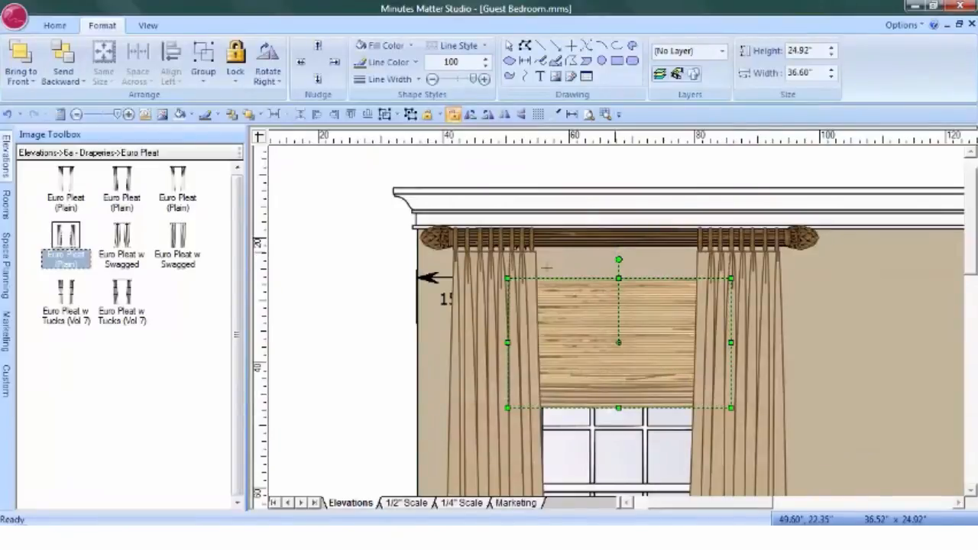
pyautogui.click(589, 114)
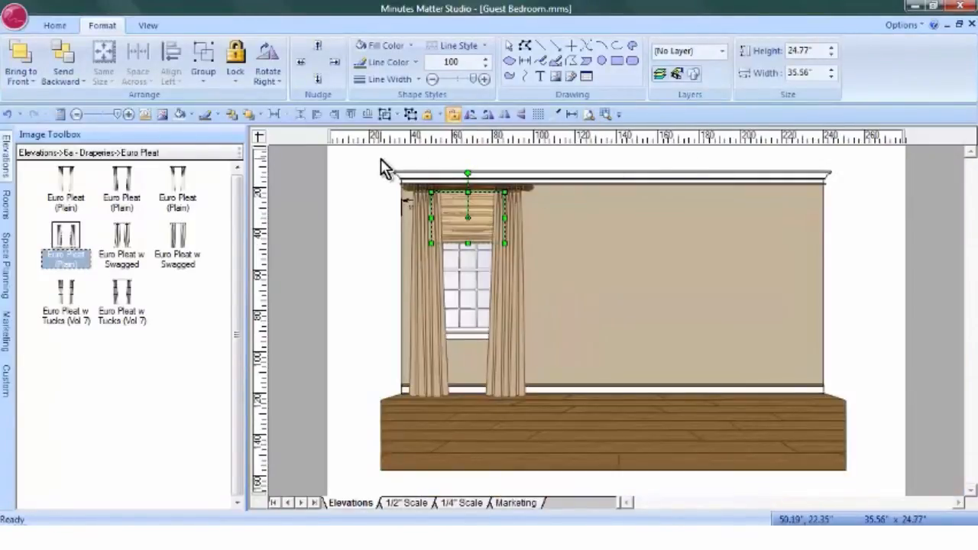
# Duplicate the complete window with its shade, draperies, hardware and dimensions, and move the copy to the wall's right end
pyautogui.moveTo(361, 158); pyautogui.dragTo(543, 186)
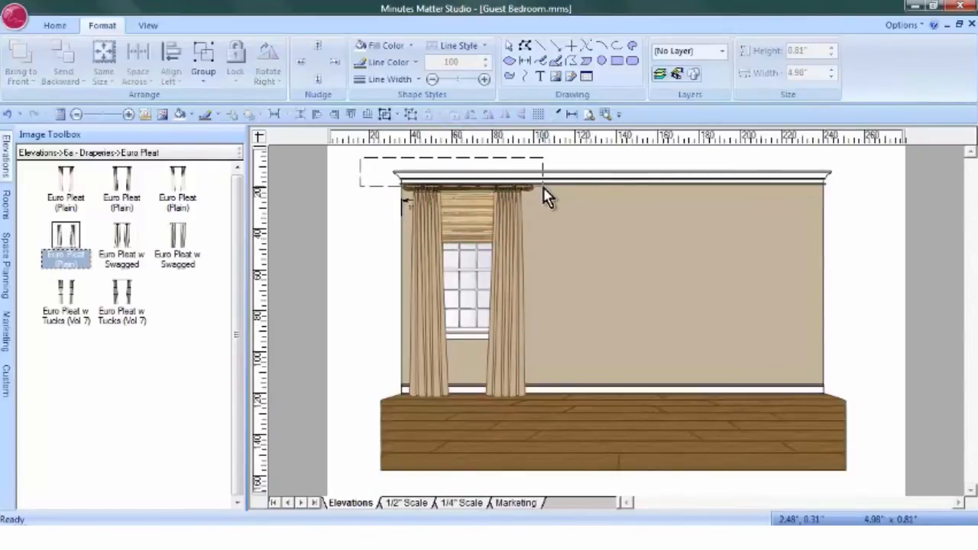
pyautogui.moveTo(543, 187); pyautogui.dragTo(542, 426)
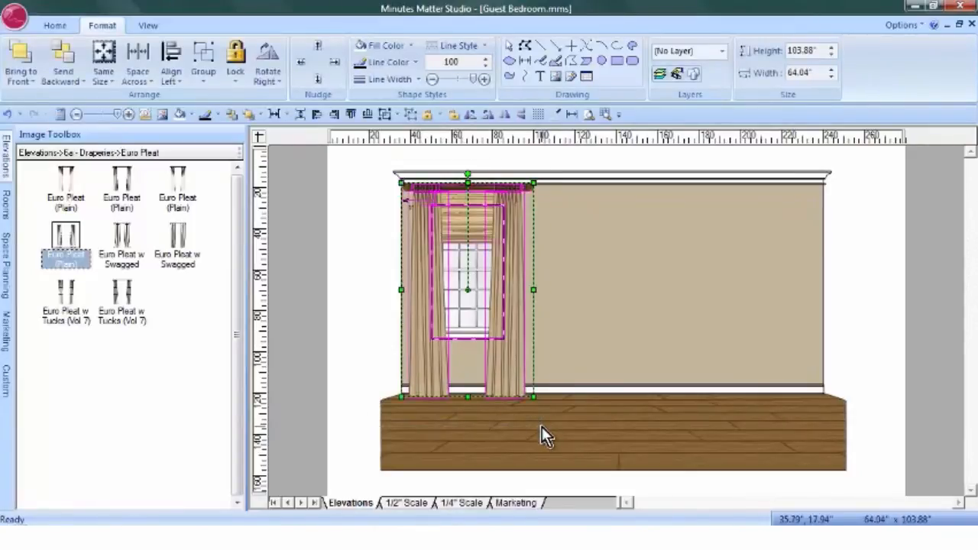
pyautogui.rightClick(511, 268)
pyautogui.click(555, 319)
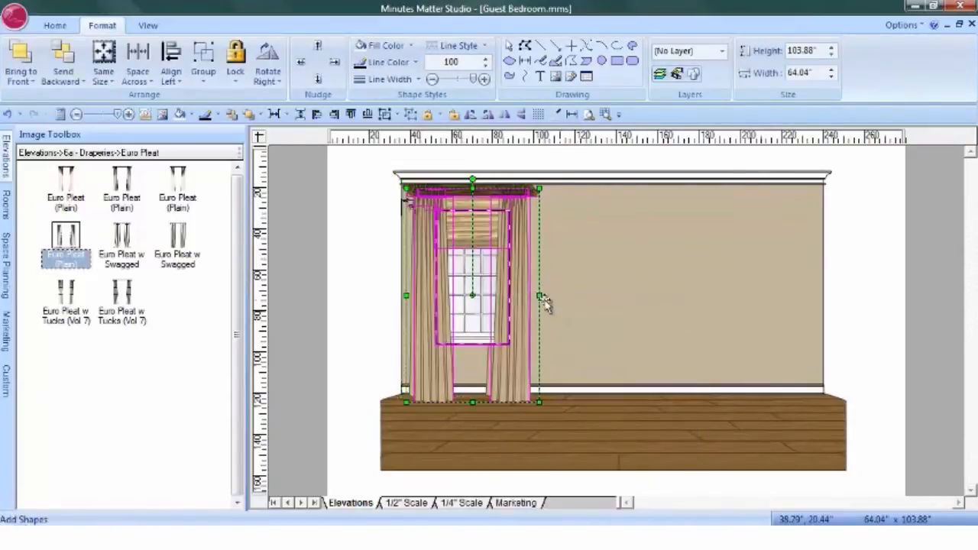
pyautogui.moveTo(502, 296); pyautogui.dragTo(797, 286)
# Fine-tune the copied window treatment's position so it sits just under the crown molding and against the wall's right edge
pyautogui.click(605, 114)
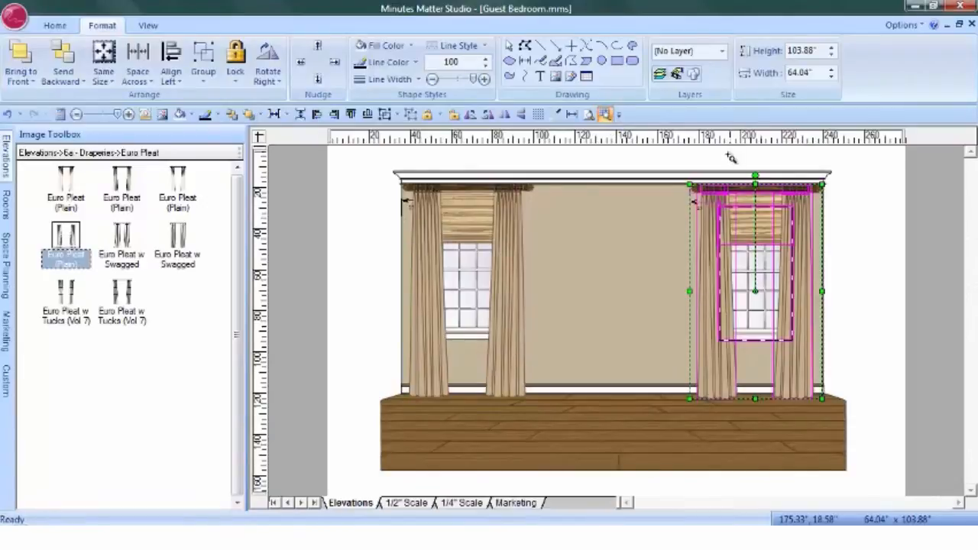
pyautogui.moveTo(673, 166); pyautogui.dragTo(880, 262)
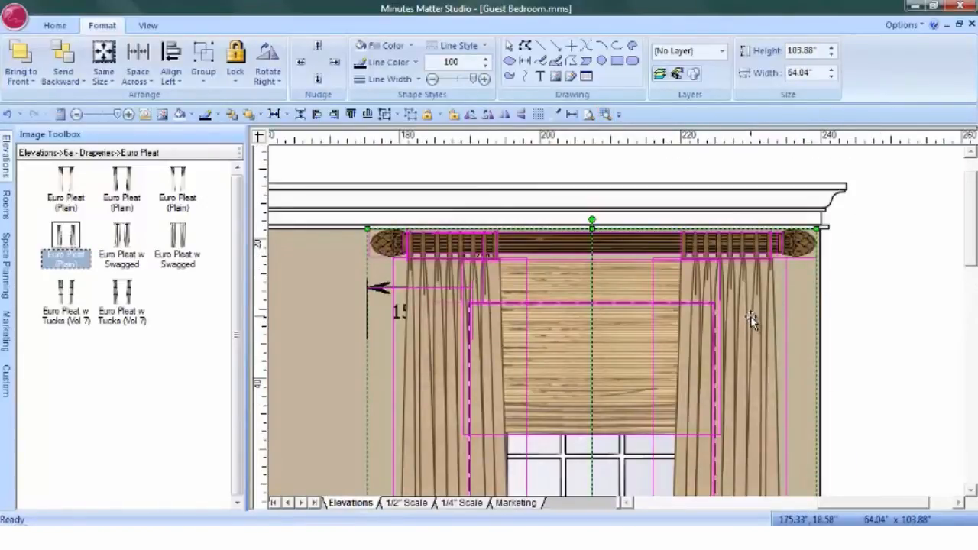
pyautogui.moveTo(743, 319)
pyautogui.mouseDown()
pyautogui.moveTo(732, 348)
pyautogui.moveTo(738, 334)
pyautogui.mouseUp()
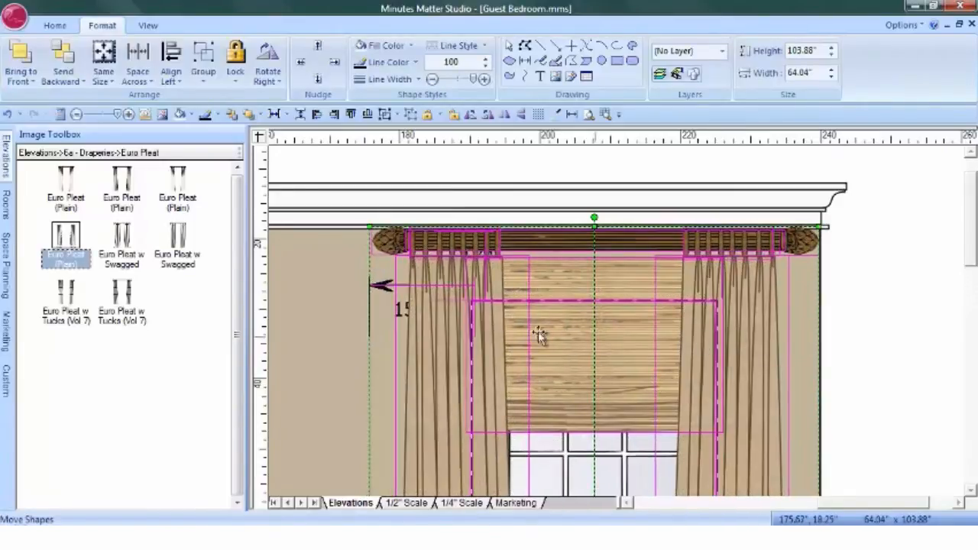
pyautogui.click(840, 296)
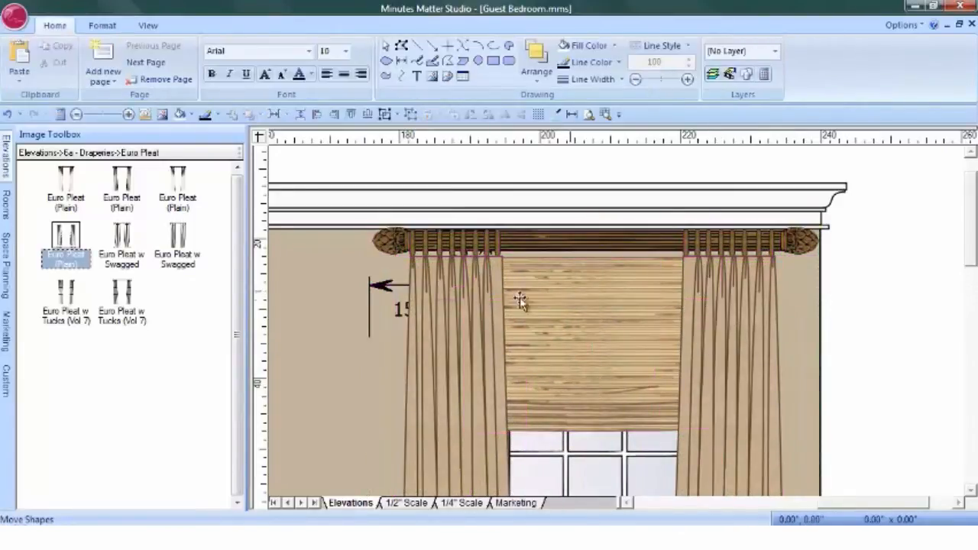
# Move the copied 15" dimension between the right window and the wall's right edge to check the window's spacing
pyautogui.click(381, 287)
pyautogui.moveTo(395, 287); pyautogui.dragTo(724, 291)
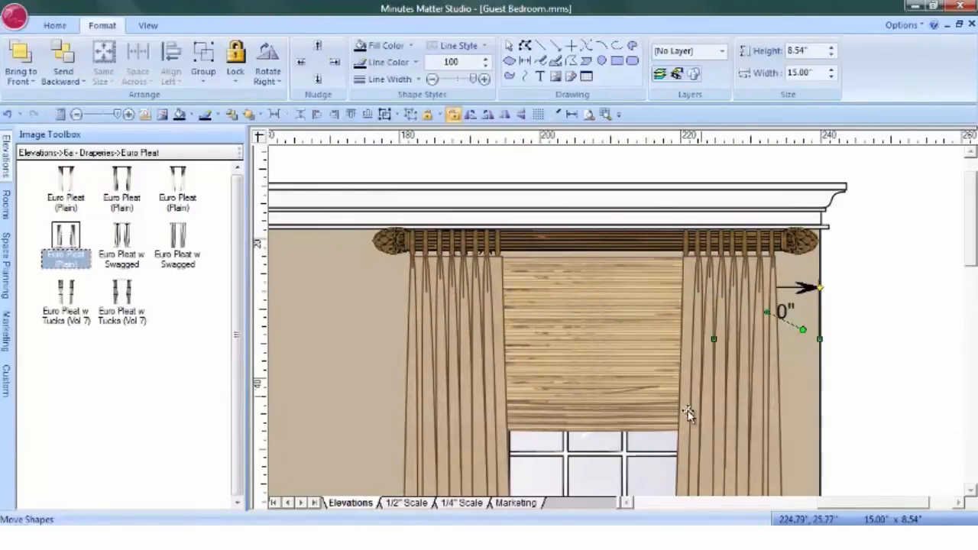
pyautogui.click(616, 467)
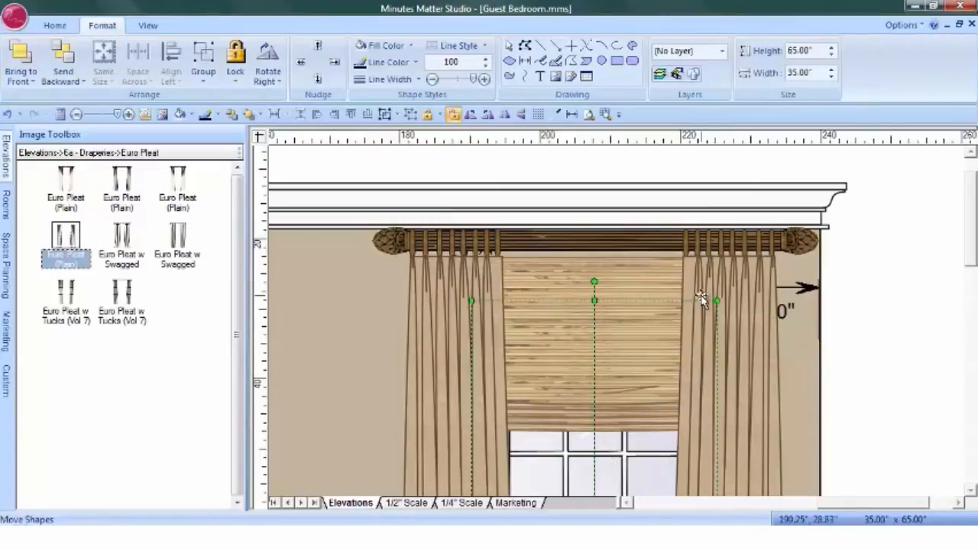
pyautogui.keyDown('shift'); pyautogui.click(804, 285); pyautogui.keyUp('shift')
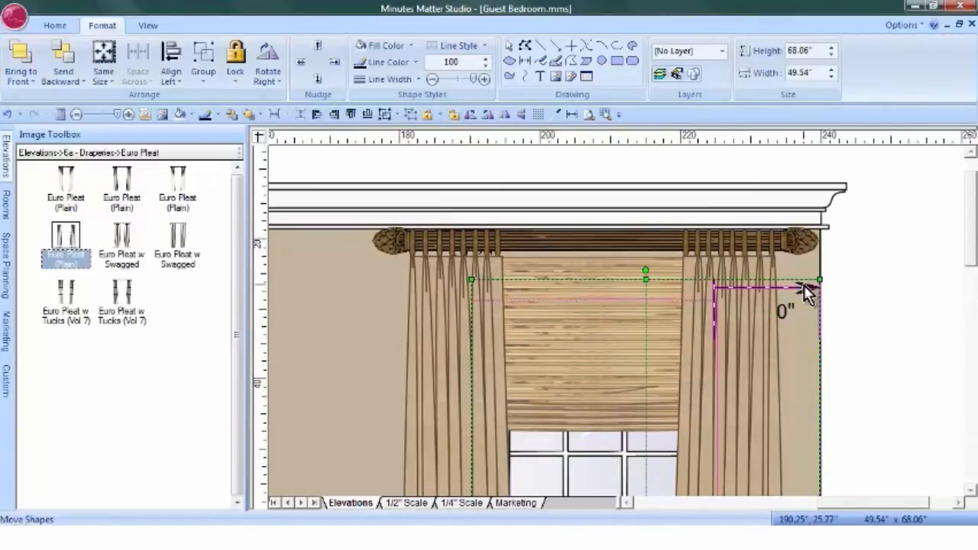
pyautogui.click(884, 265)
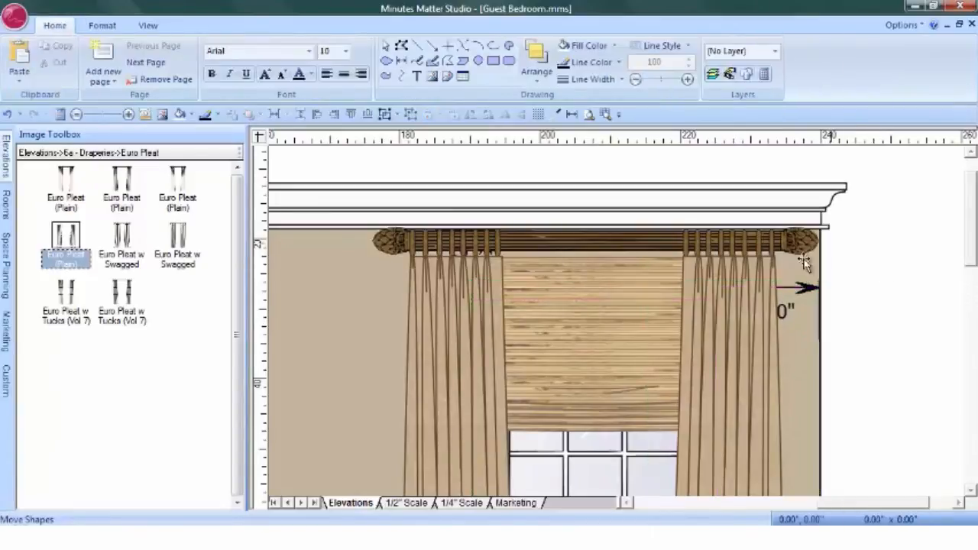
# Delete the horizontal 15" dimensions beside the right and left windows
pyautogui.click(806, 289)
pyautogui.rightClick(805, 287)
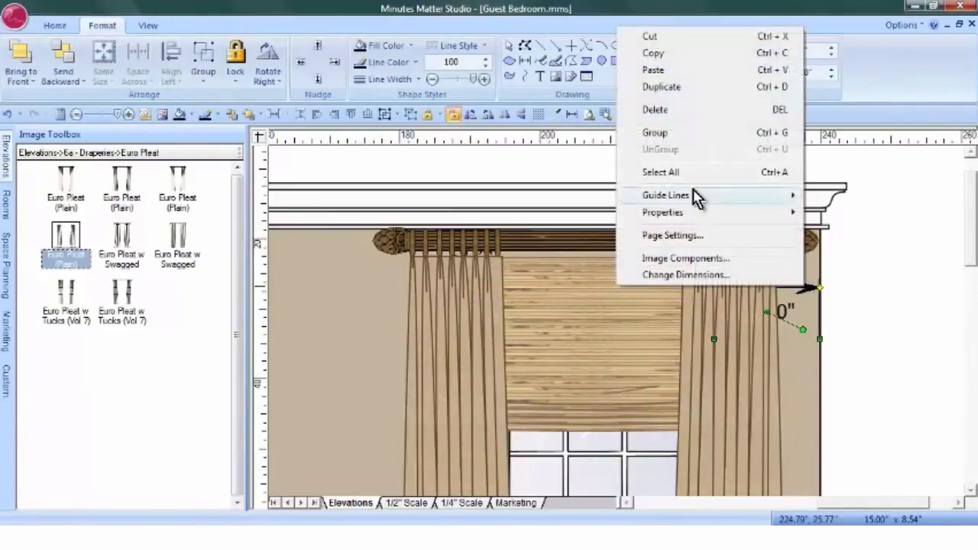
pyautogui.click(659, 111)
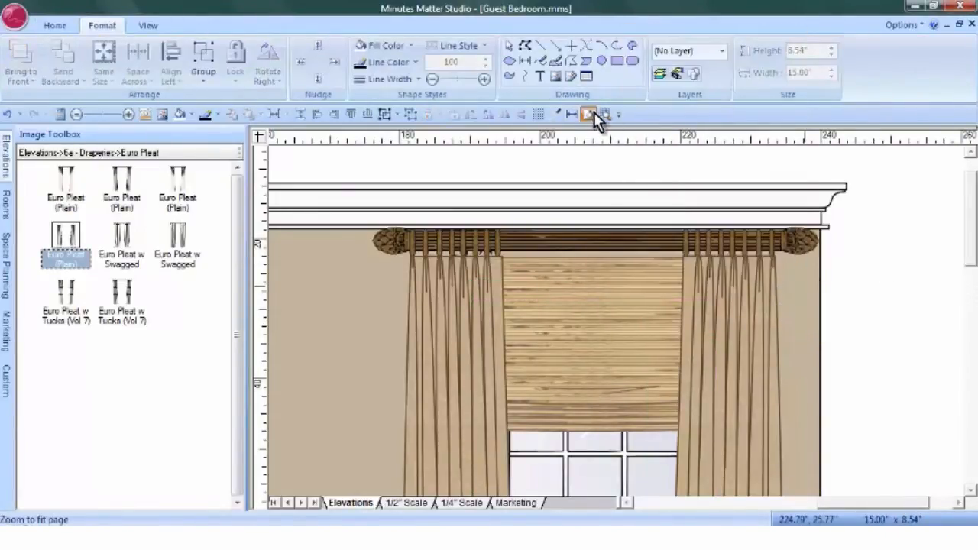
pyautogui.click(591, 114)
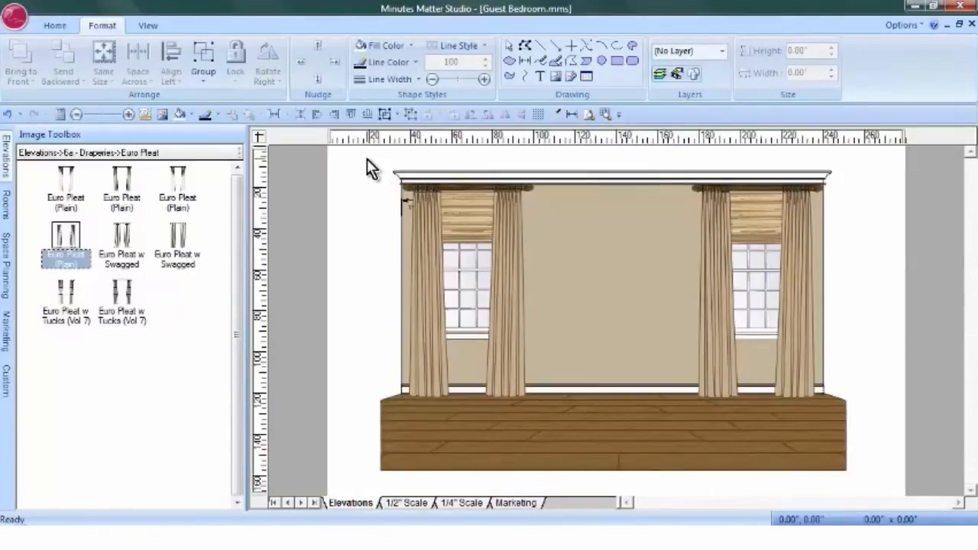
pyautogui.click(605, 114)
pyautogui.moveTo(397, 157); pyautogui.dragTo(452, 282)
pyautogui.click(558, 321)
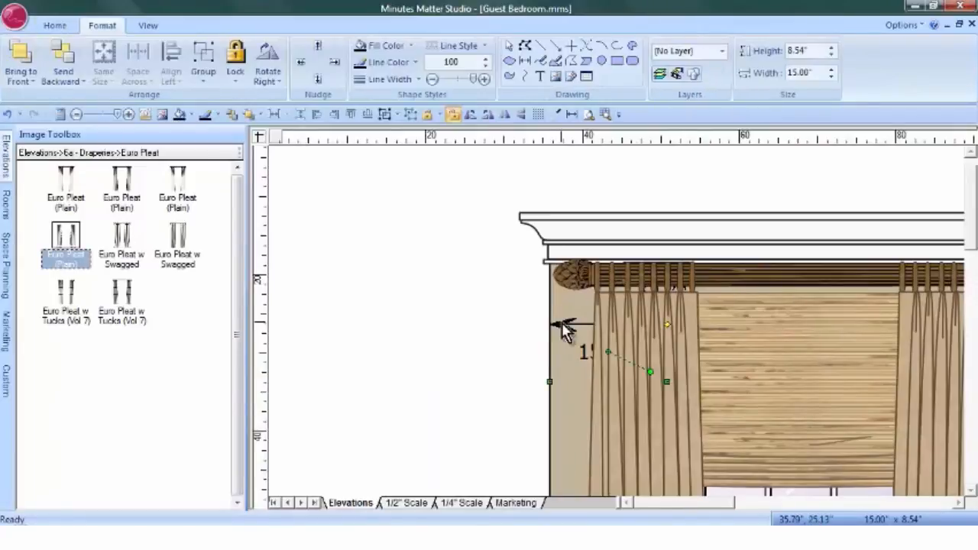
pyautogui.rightClick(562, 319)
pyautogui.click(600, 146)
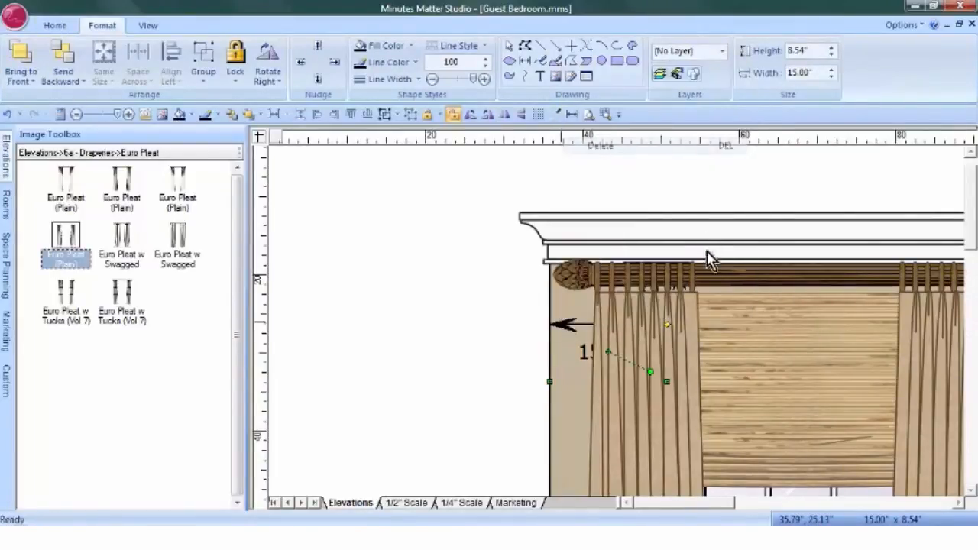
# Delete the vertical 10" dimensions hidden behind the left drapery panel of both window treatments
pyautogui.click(678, 297)
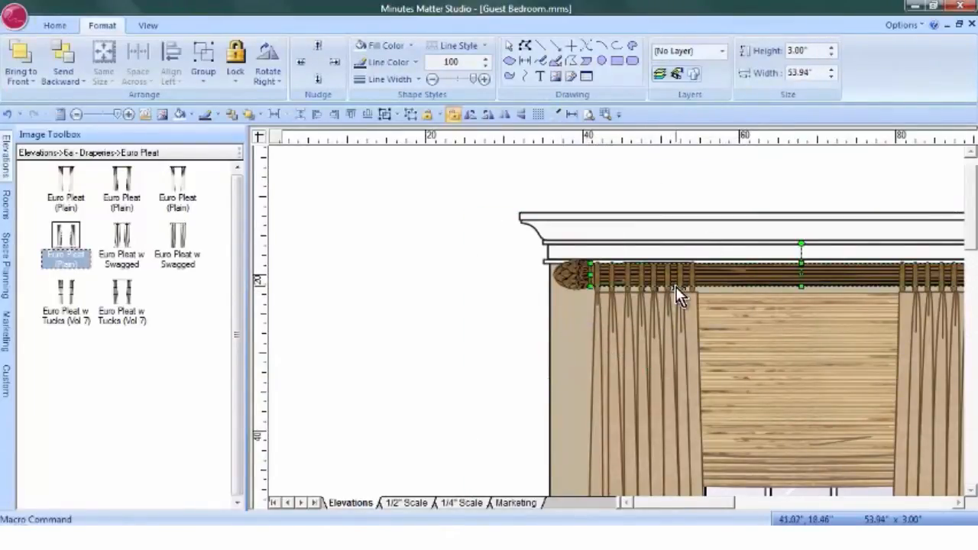
pyautogui.click(686, 298)
pyautogui.rightClick(685, 298)
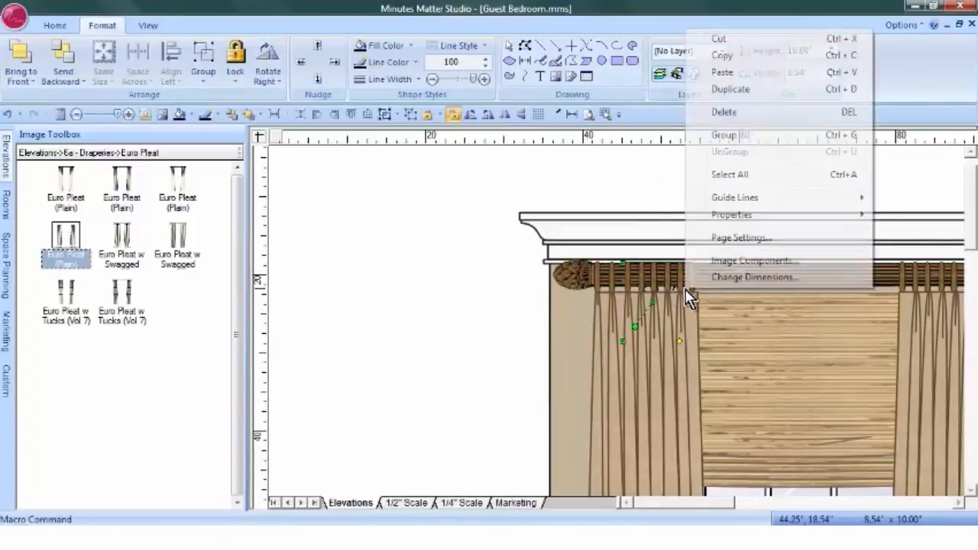
pyautogui.click(734, 113)
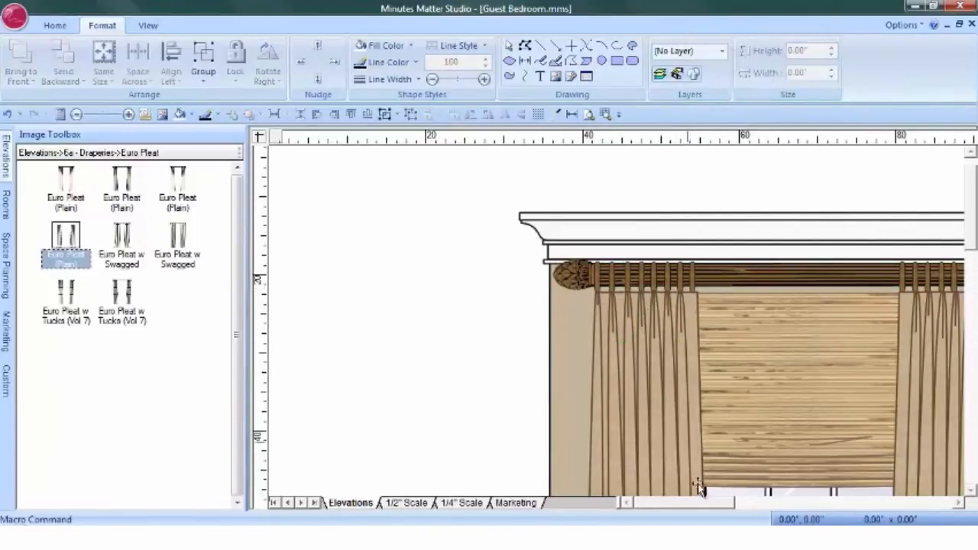
pyautogui.moveTo(705, 505); pyautogui.dragTo(889, 514)
pyautogui.click(543, 288)
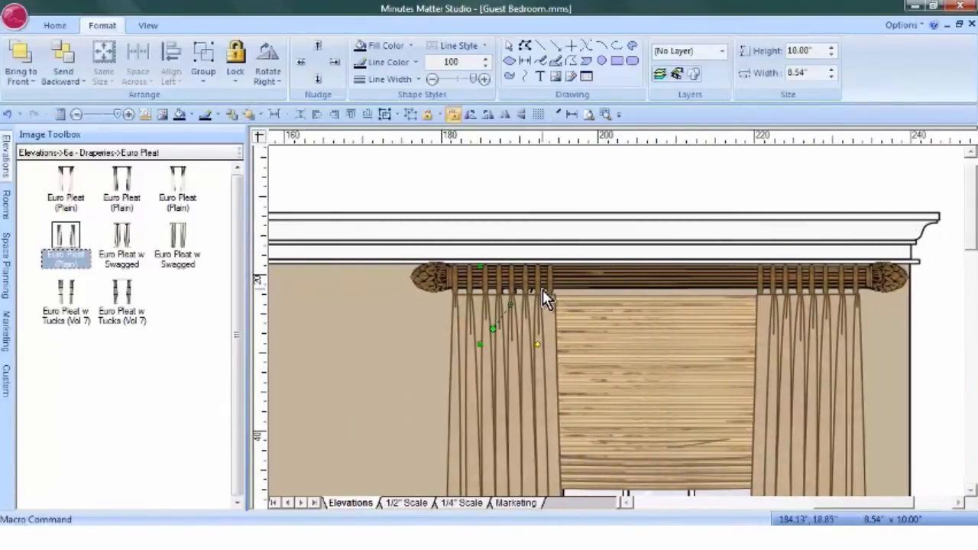
pyautogui.rightClick(542, 290)
pyautogui.click(597, 115)
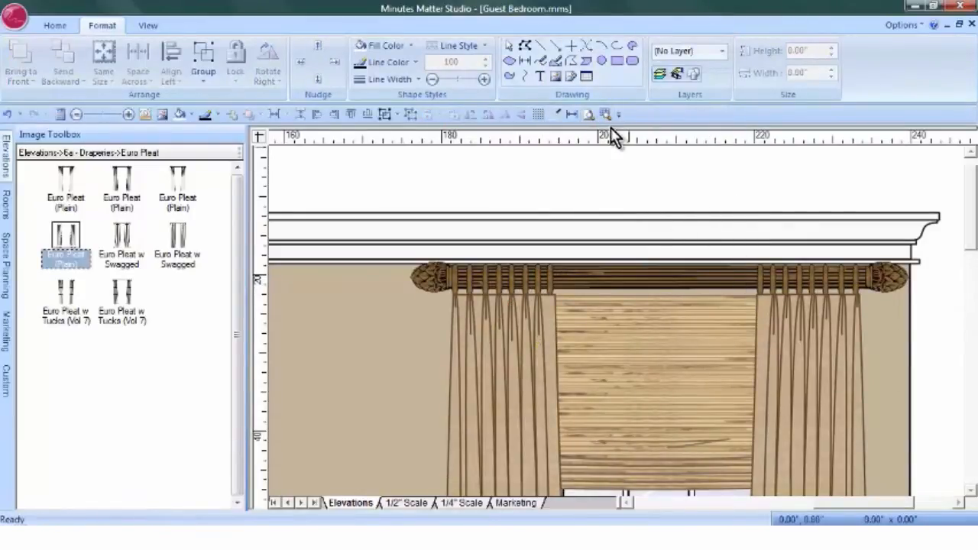
pyautogui.click(590, 114)
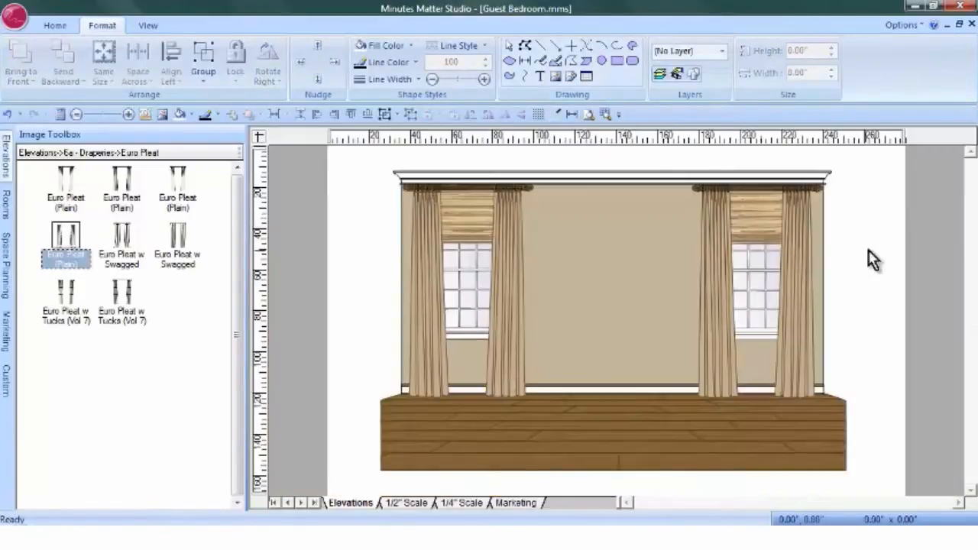
pyautogui.click(924, 217)
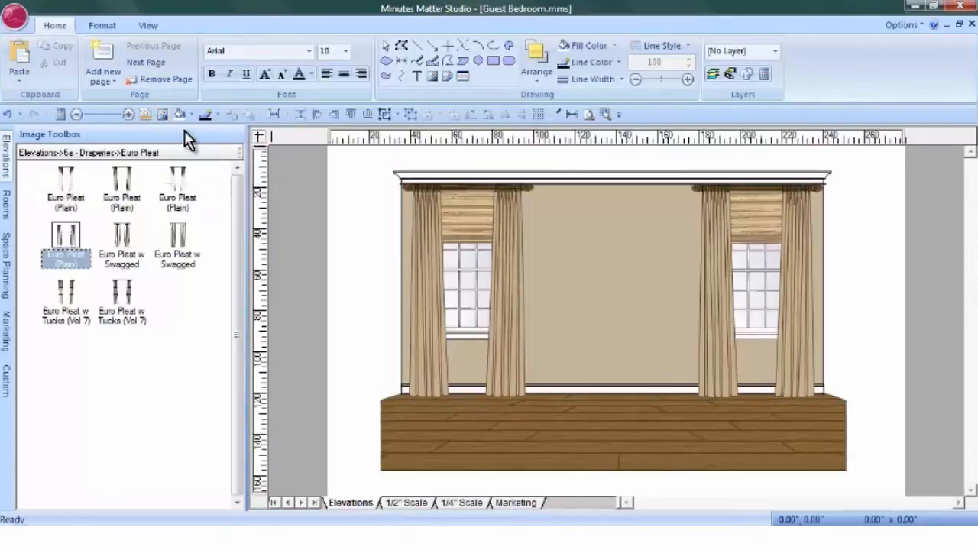
# Insert the picture "gold and black rug lg perspective.png" from the Accessories folder, browsing the files as large icons
pyautogui.click(434, 77)
pyautogui.click(368, 341)
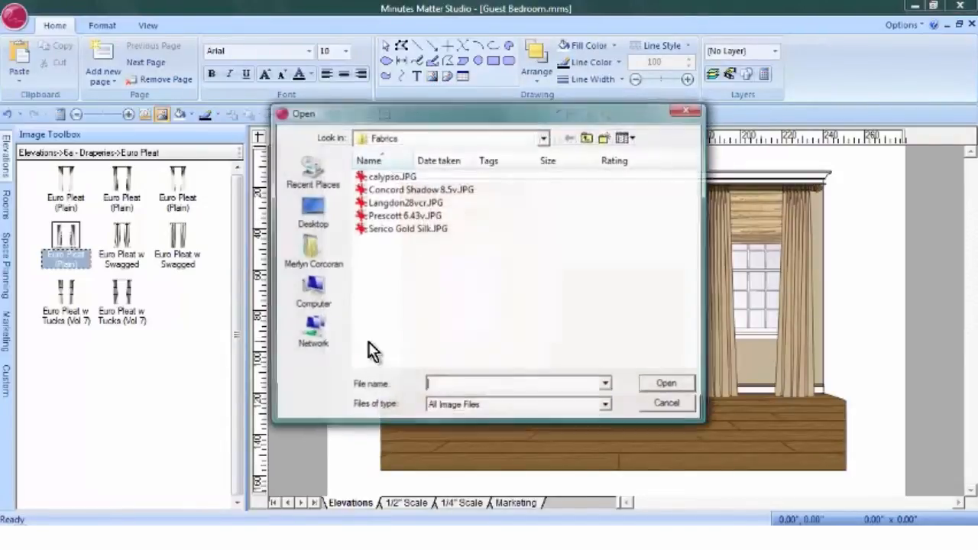
pyautogui.click(587, 139)
pyautogui.doubleClick(411, 179)
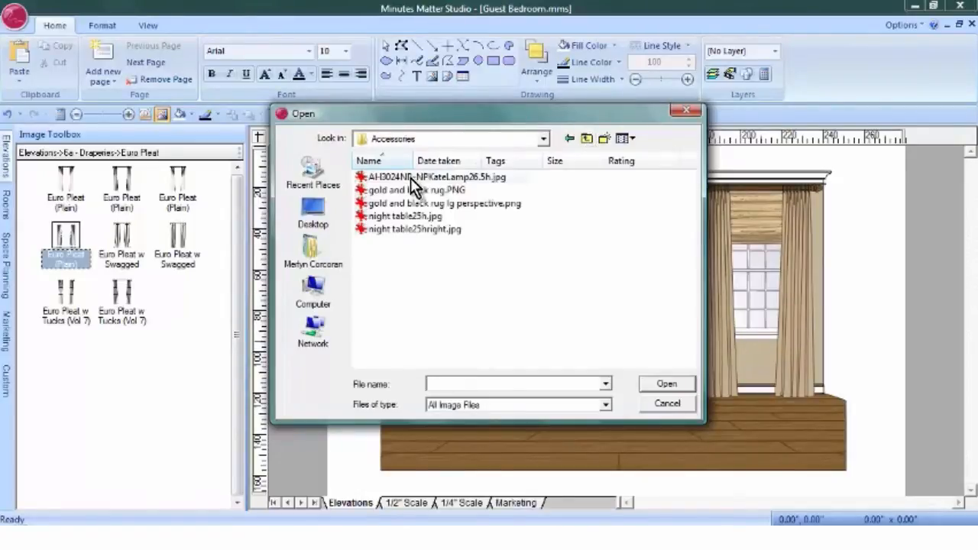
pyautogui.click(627, 139)
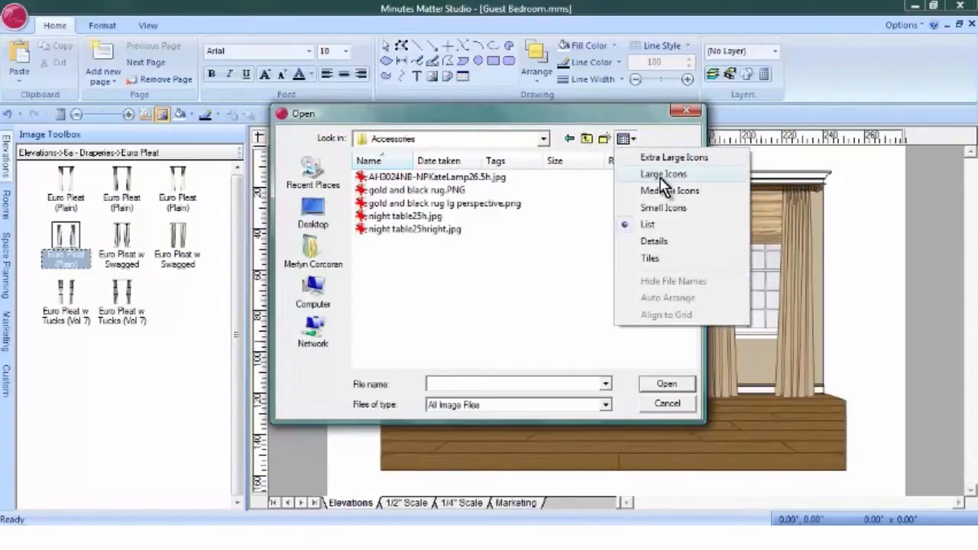
pyautogui.click(663, 176)
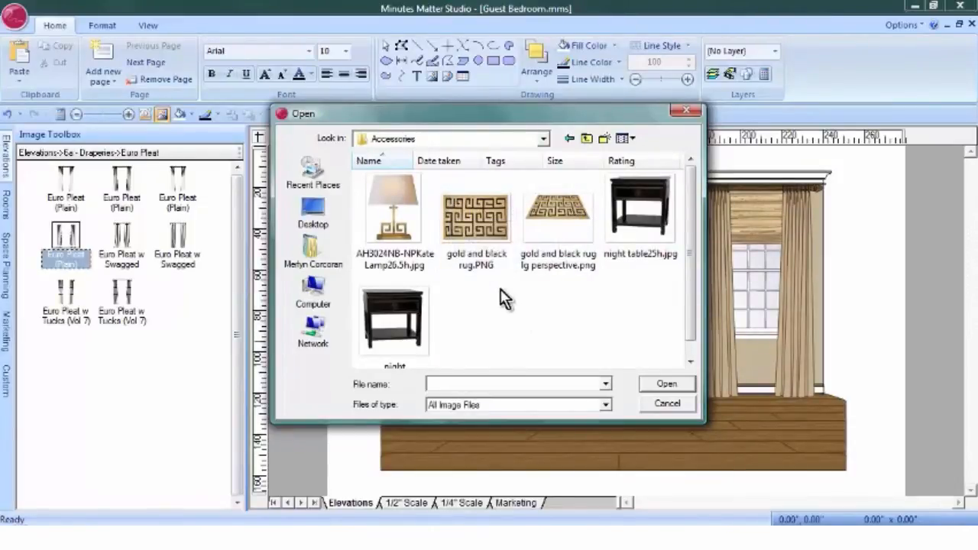
pyautogui.click(564, 219)
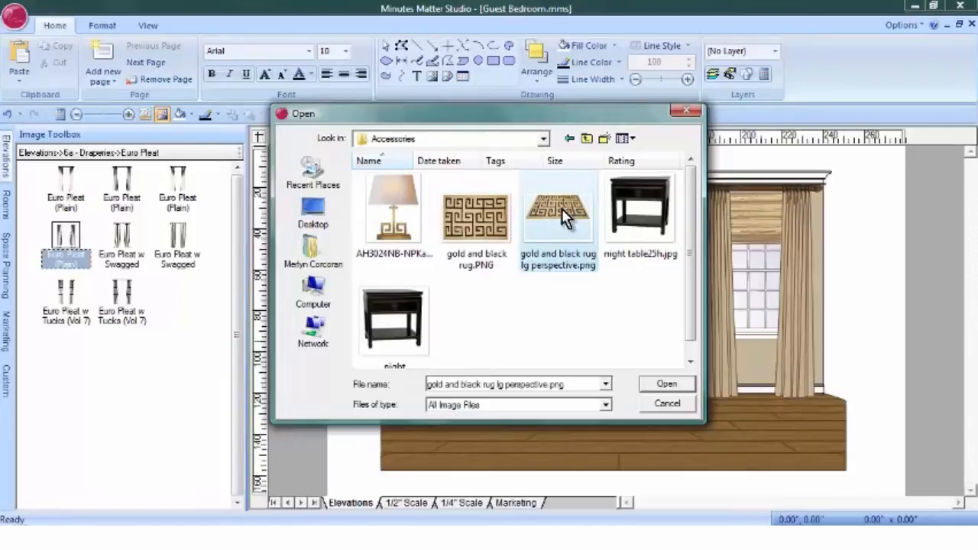
pyautogui.click(673, 388)
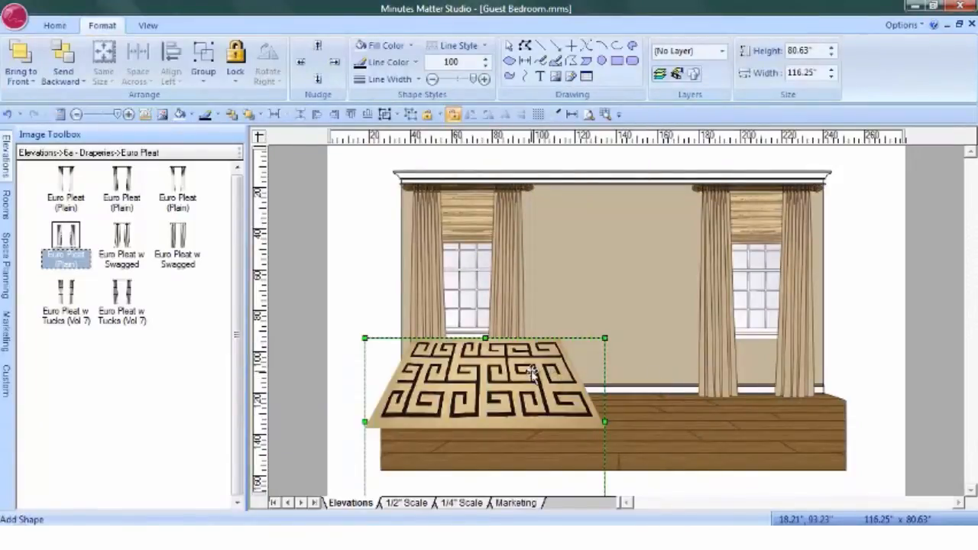
# Resize the rug to 217" wide and 60" high without keeping its aspect ratio
pyautogui.rightClick(532, 372)
pyautogui.click(595, 361)
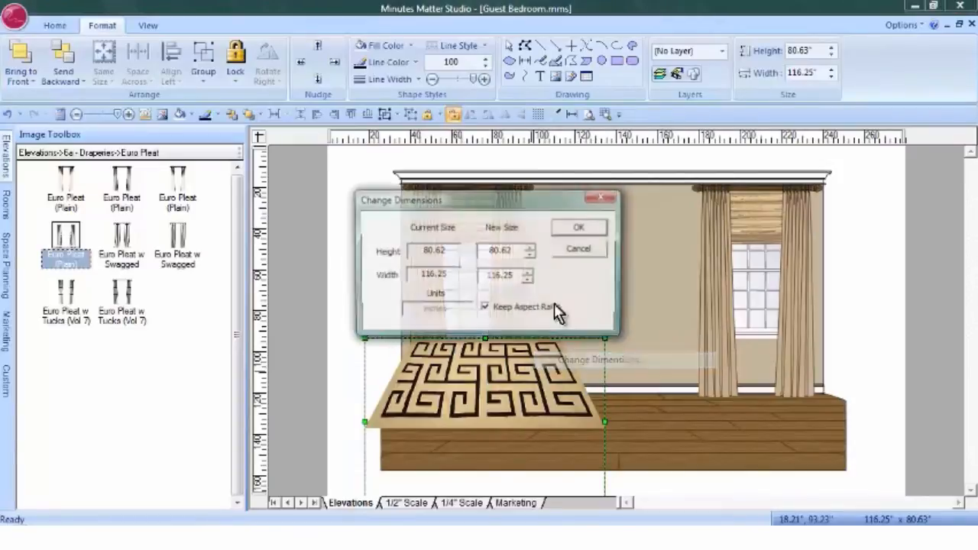
pyautogui.doubleClick(511, 274)
pyautogui.write('217')
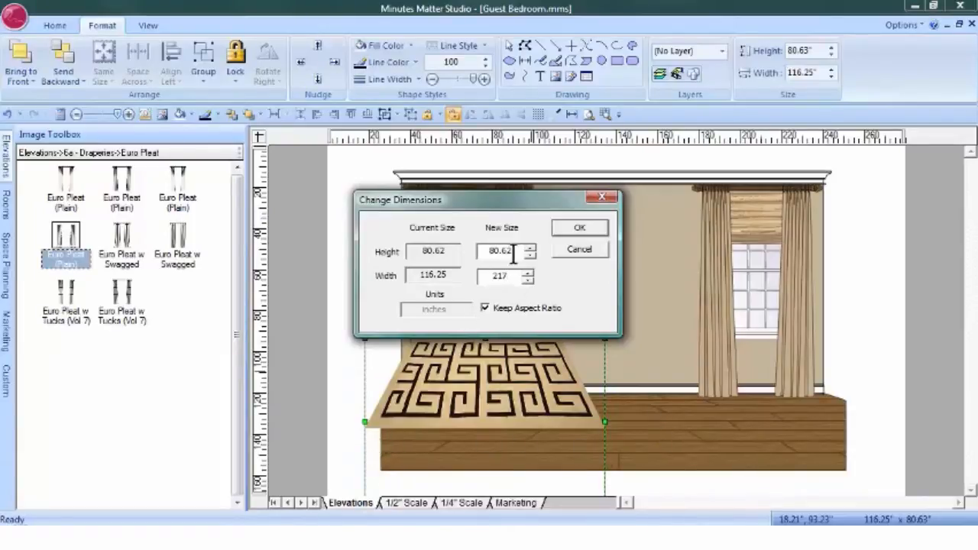
pyautogui.click(485, 308)
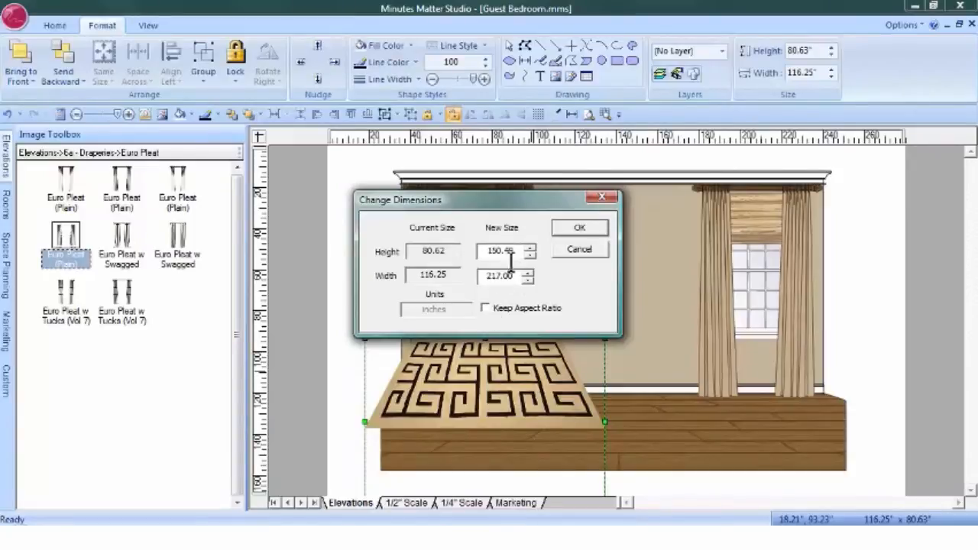
pyautogui.moveTo(517, 251); pyautogui.dragTo(445, 245)
pyautogui.write('60')
pyautogui.click(585, 227)
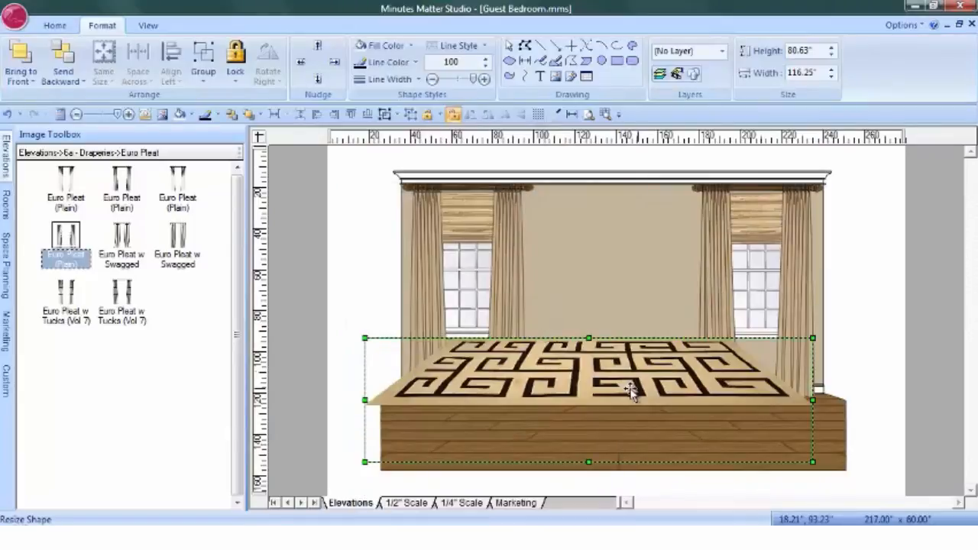
# Move the rug down onto the wood floor and center-align it horizontally with the room
pyautogui.moveTo(592, 356); pyautogui.dragTo(636, 432)
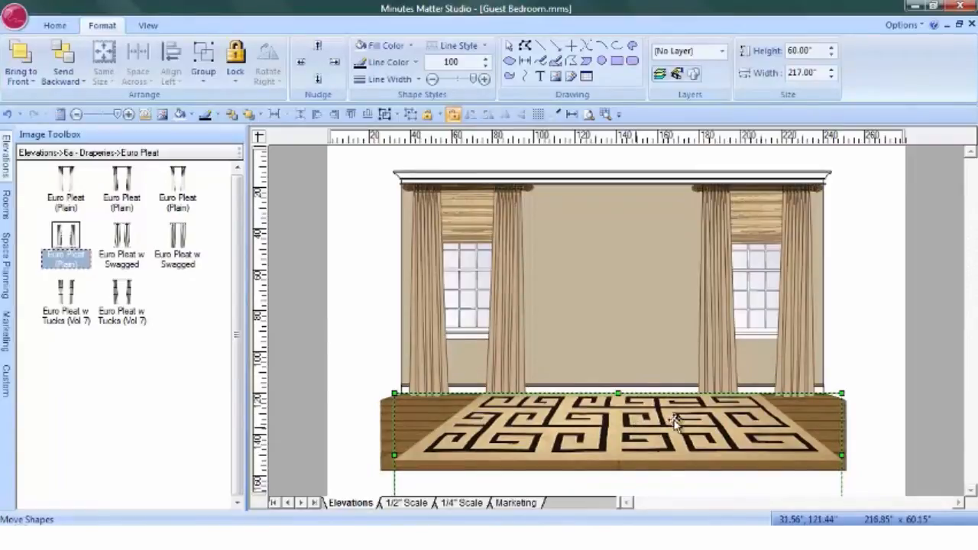
pyautogui.moveTo(547, 436); pyautogui.dragTo(625, 435)
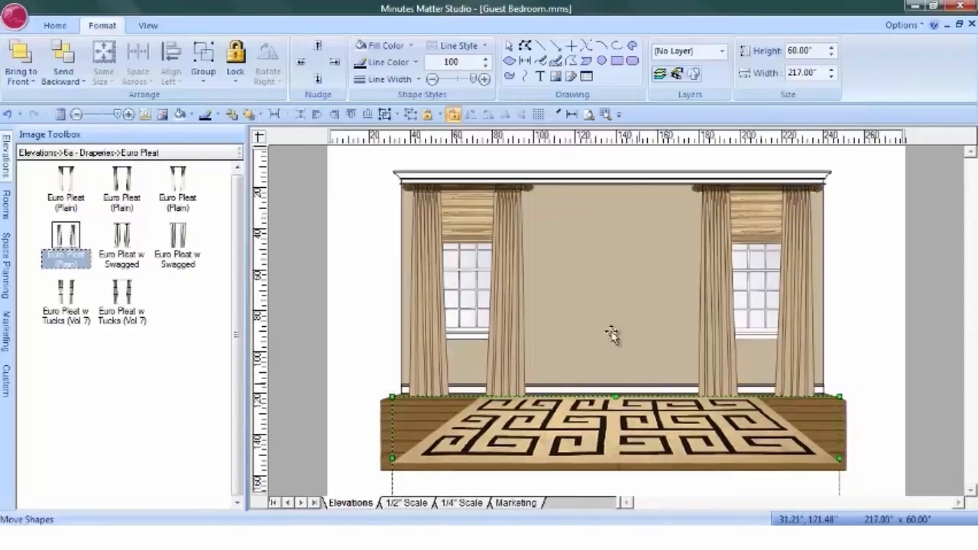
pyautogui.click(618, 262)
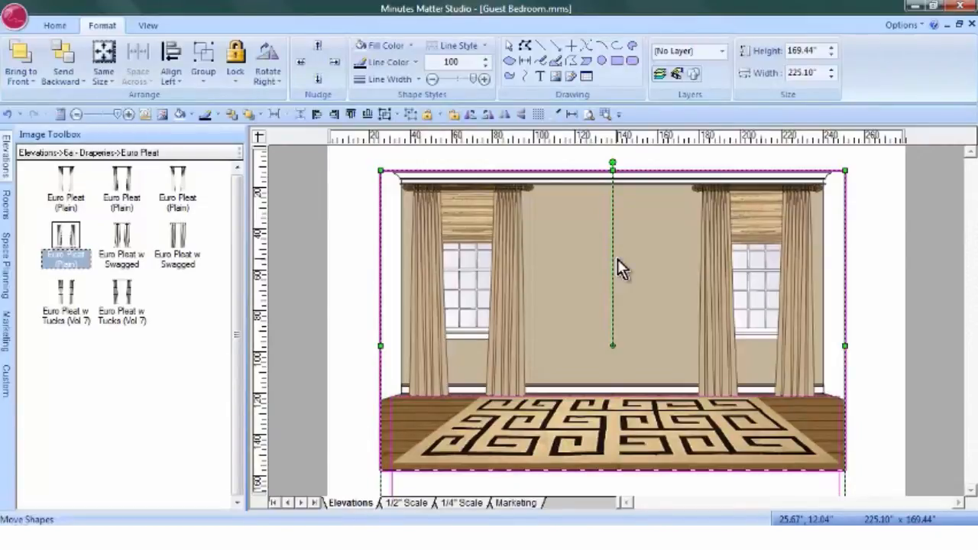
pyautogui.click(182, 79)
pyautogui.click(205, 183)
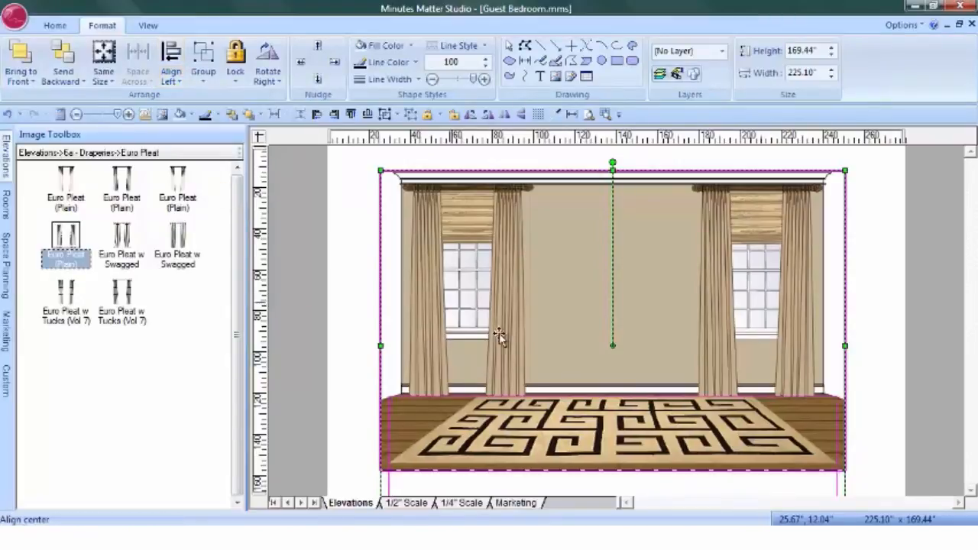
pyautogui.click(341, 411)
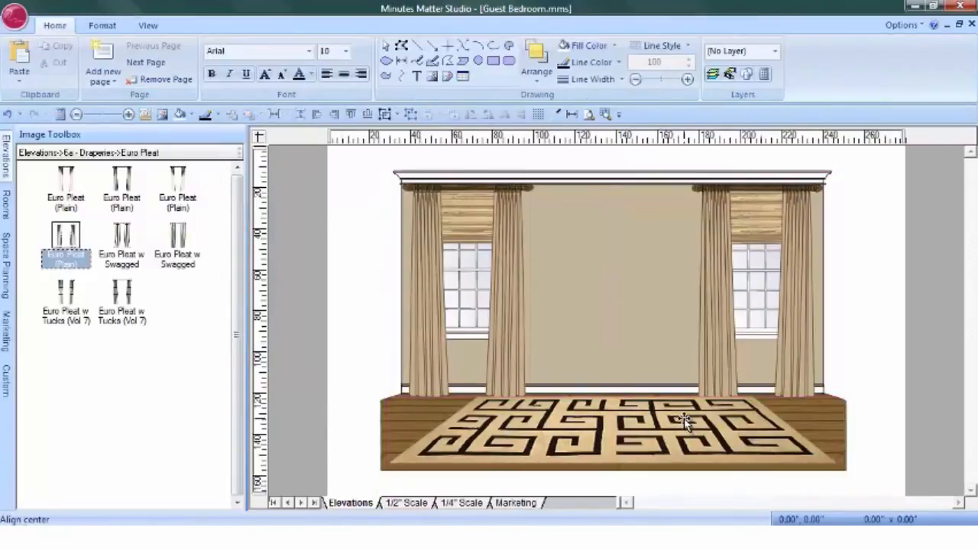
# Send the rug and the room background to the back of the stacking order together
pyautogui.click(685, 422)
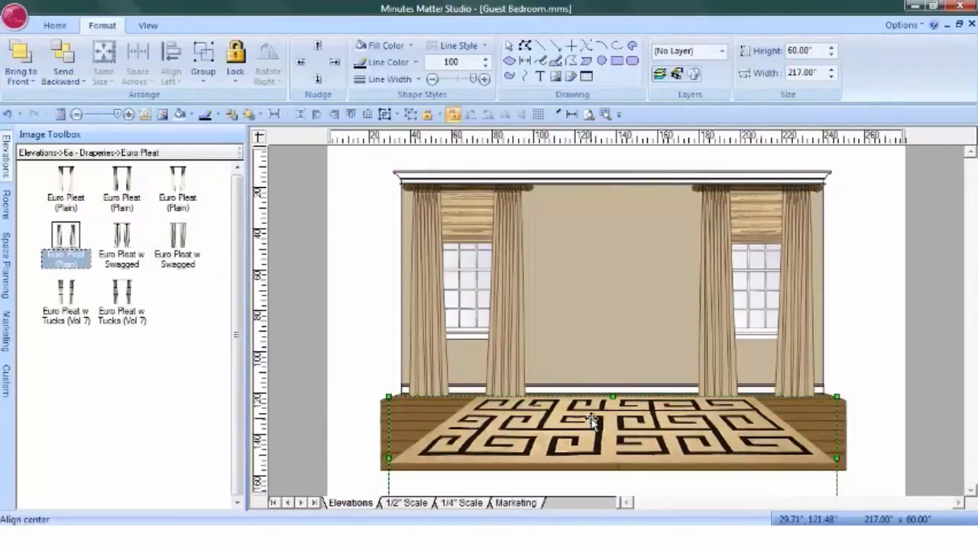
pyautogui.keyDown('shift'); pyautogui.click(599, 315); pyautogui.keyUp('shift')
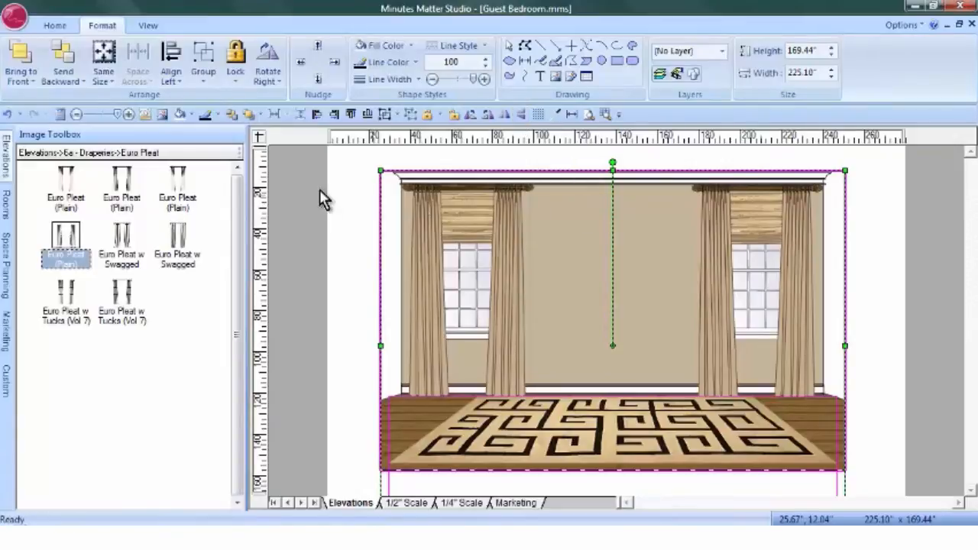
pyautogui.click(233, 119)
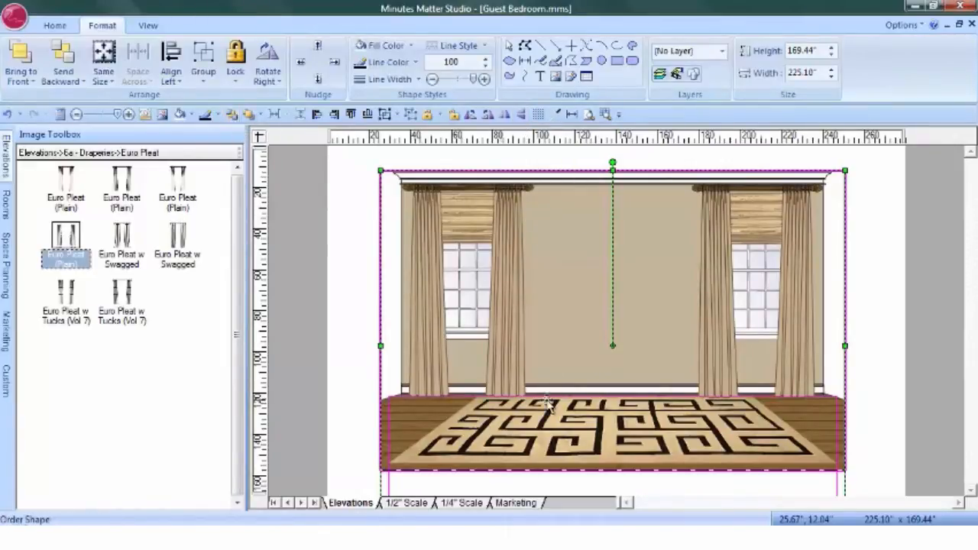
pyautogui.click(909, 351)
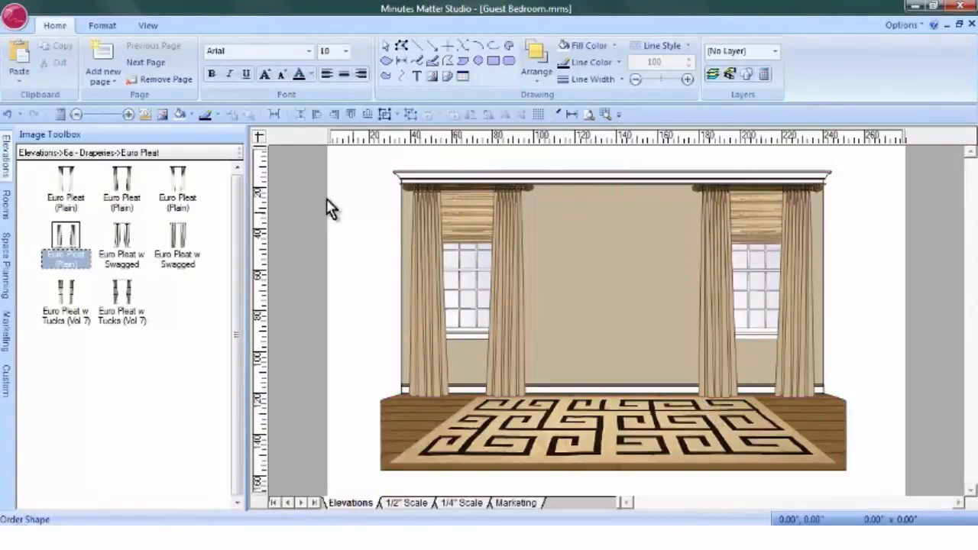
# Insert the image night table25h.jpg from the Accessories folder into the bedroom elevation
pyautogui.click(163, 115)
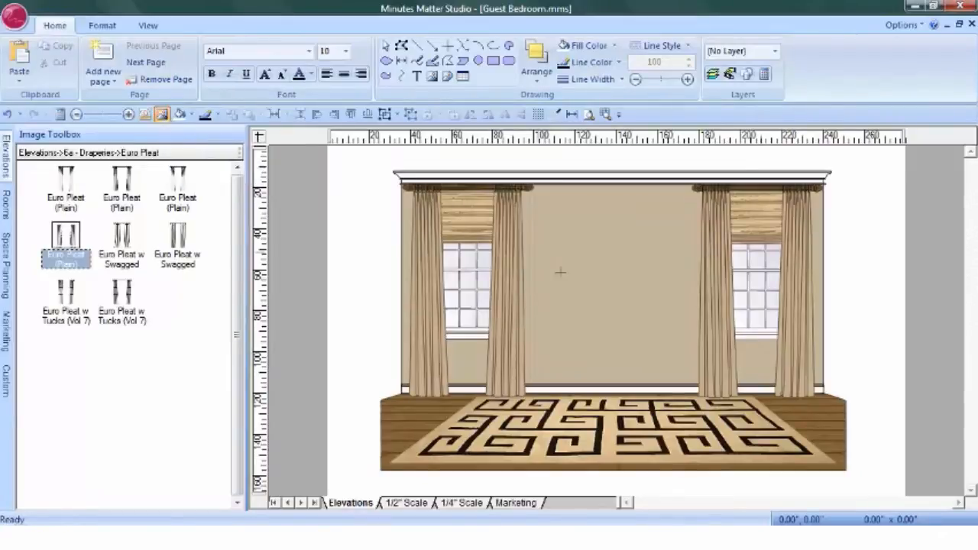
pyautogui.click(600, 305)
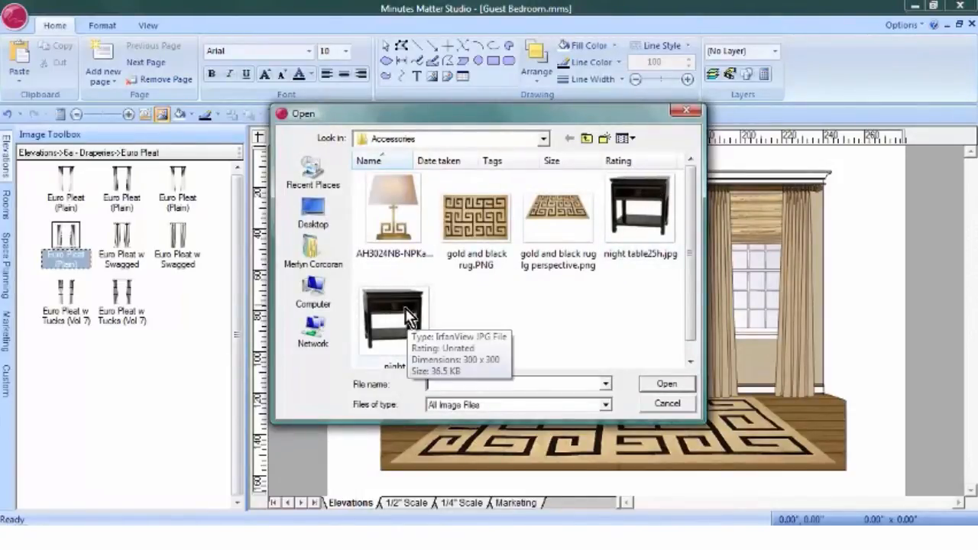
pyautogui.click(642, 205)
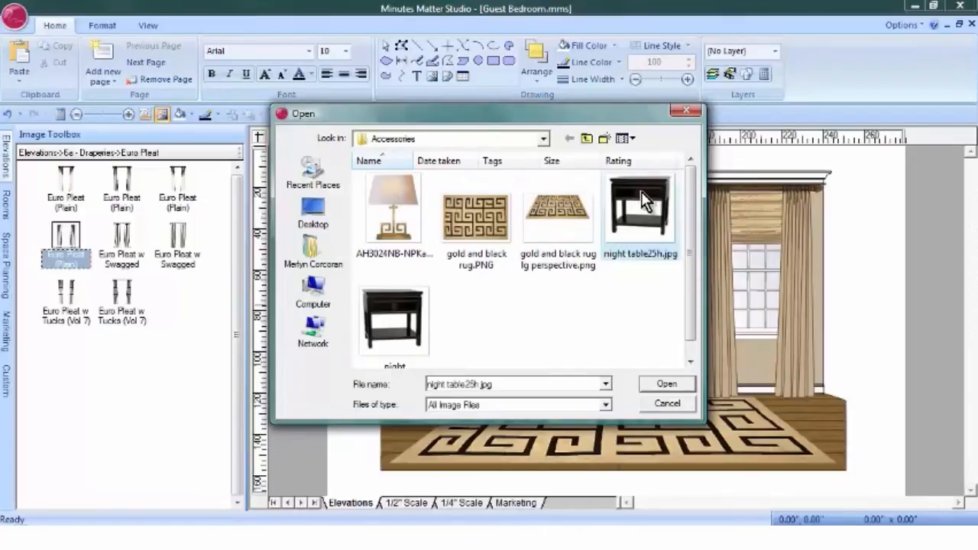
pyautogui.click(670, 387)
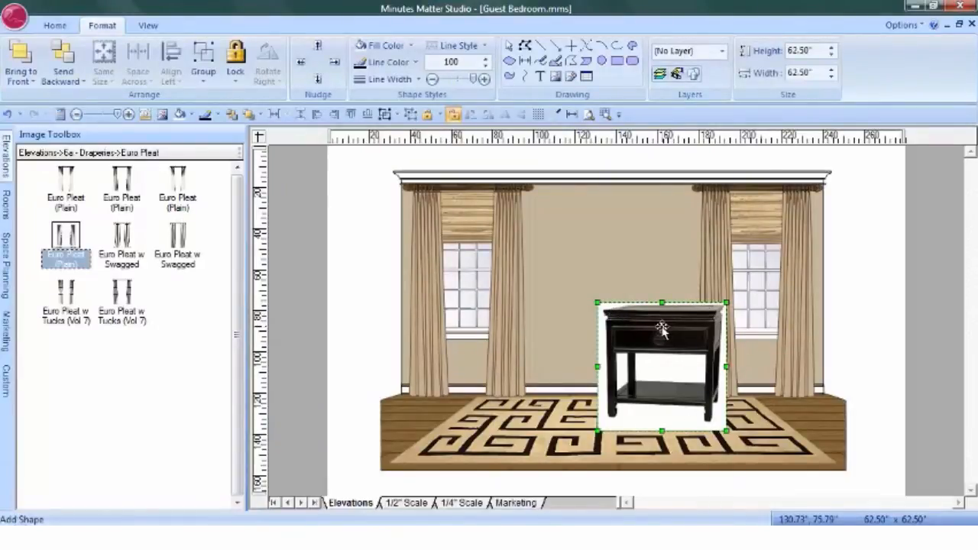
# Make the night table image's white background transparent in its fill properties with a transparency of 17%
pyautogui.rightClick(662, 328)
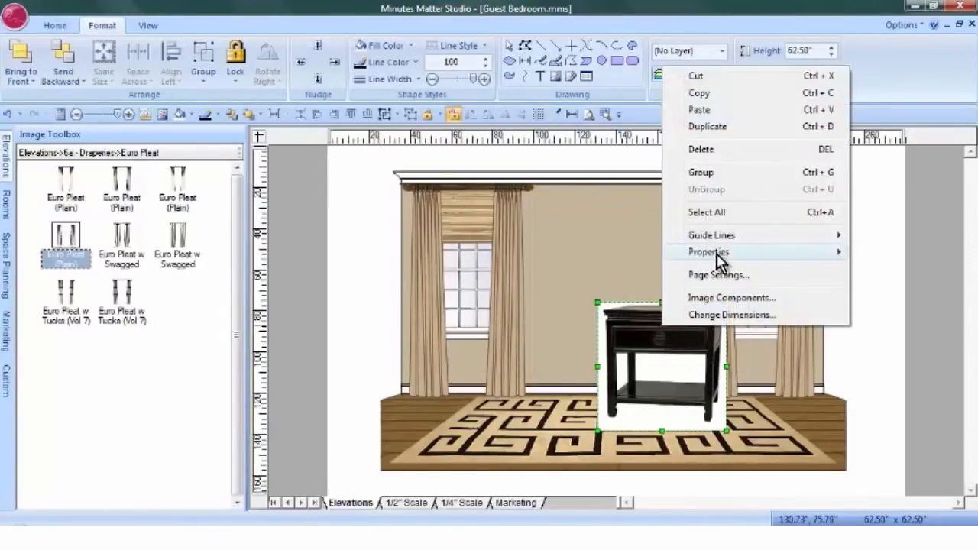
pyautogui.moveTo(716, 254)
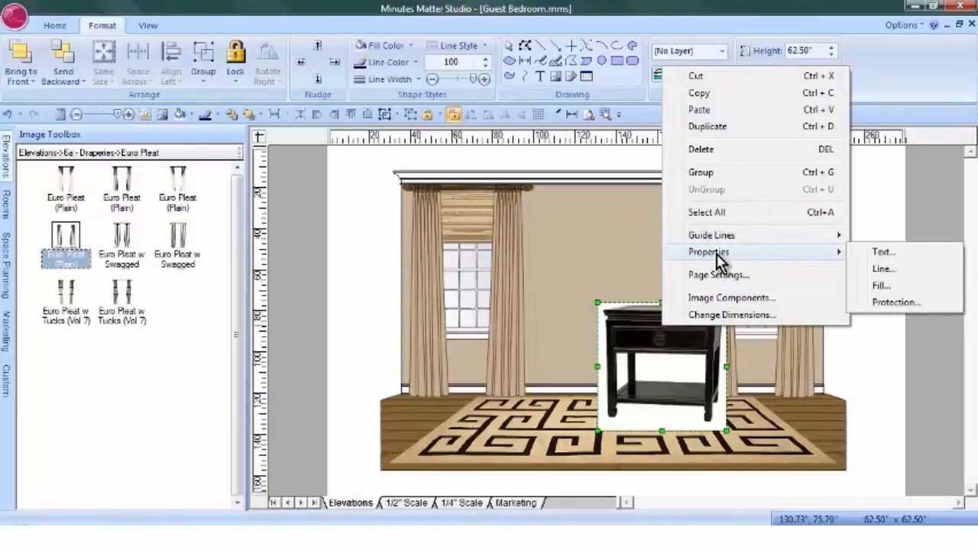
pyautogui.click(881, 286)
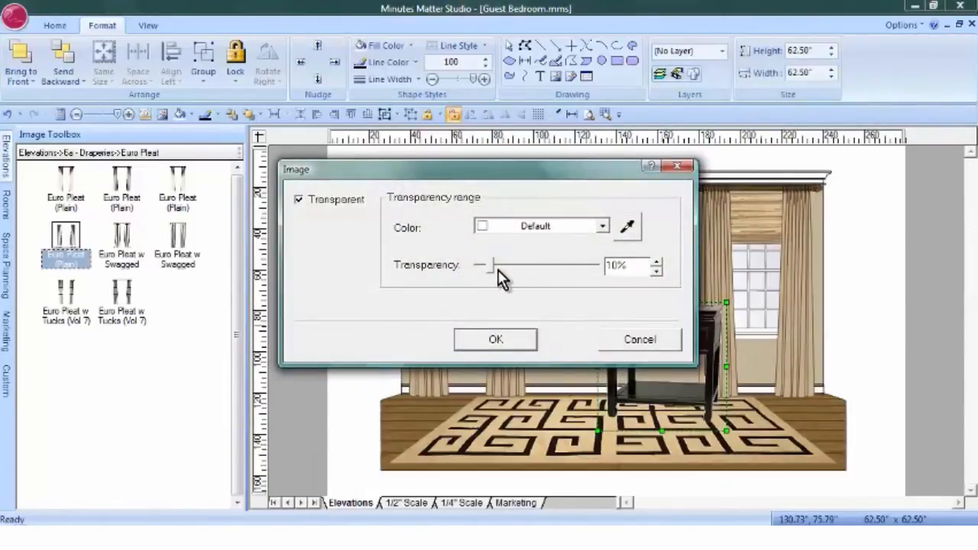
pyautogui.moveTo(593, 172); pyautogui.dragTo(396, 164)
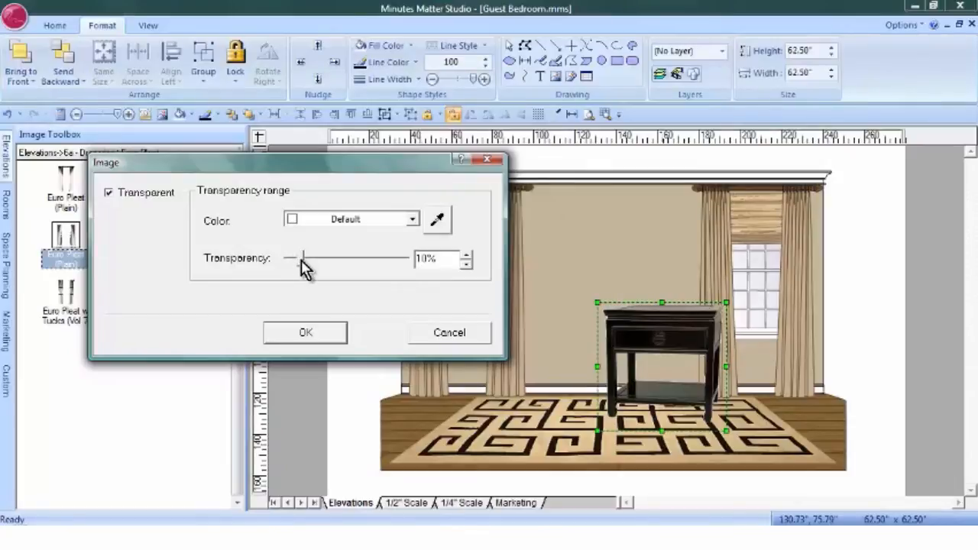
pyautogui.moveTo(301, 261); pyautogui.dragTo(312, 264)
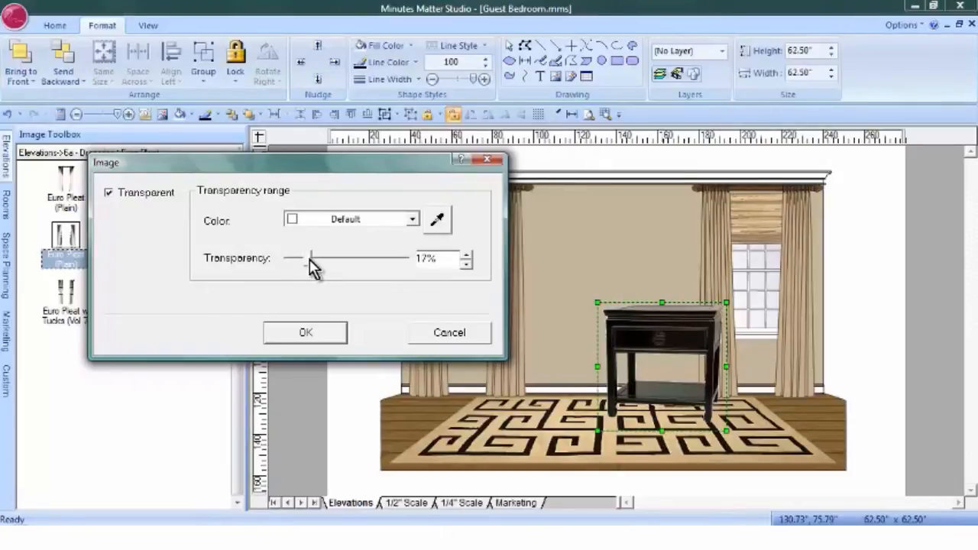
pyautogui.click(314, 334)
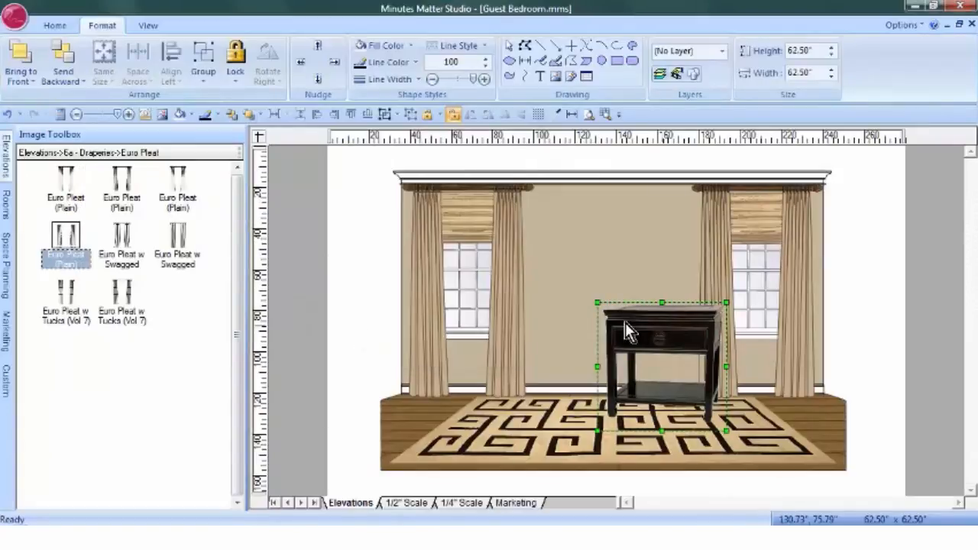
# Resize the night table to 36 inches high with its aspect ratio kept and move it in front of the left window's inner drapery panel
pyautogui.hotkey('ctrl', 'd')
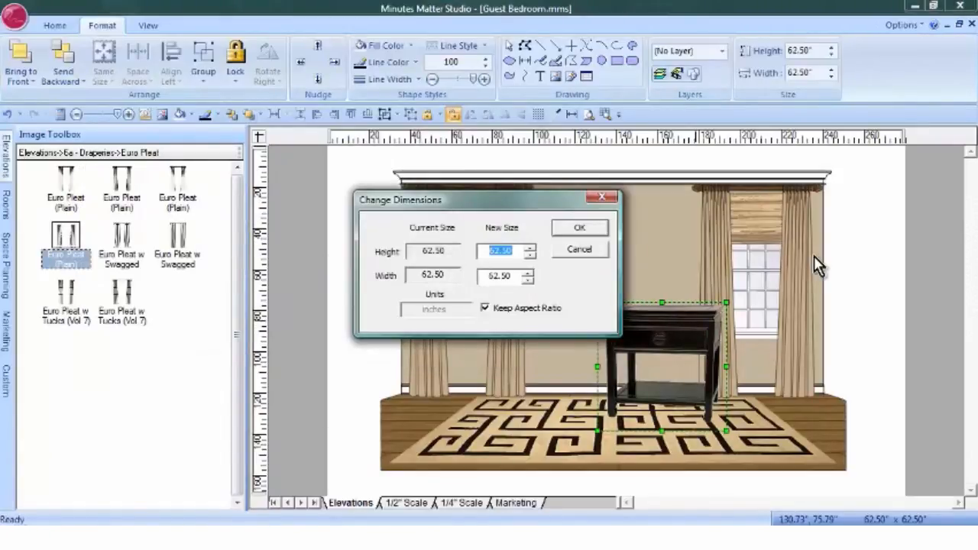
pyautogui.write('36')
pyautogui.click(580, 228)
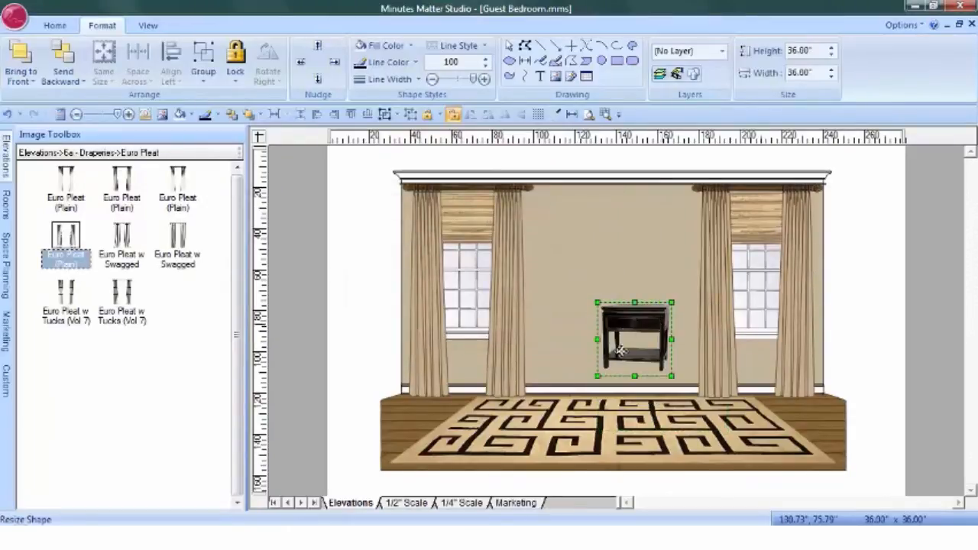
pyautogui.moveTo(672, 317); pyautogui.dragTo(519, 362)
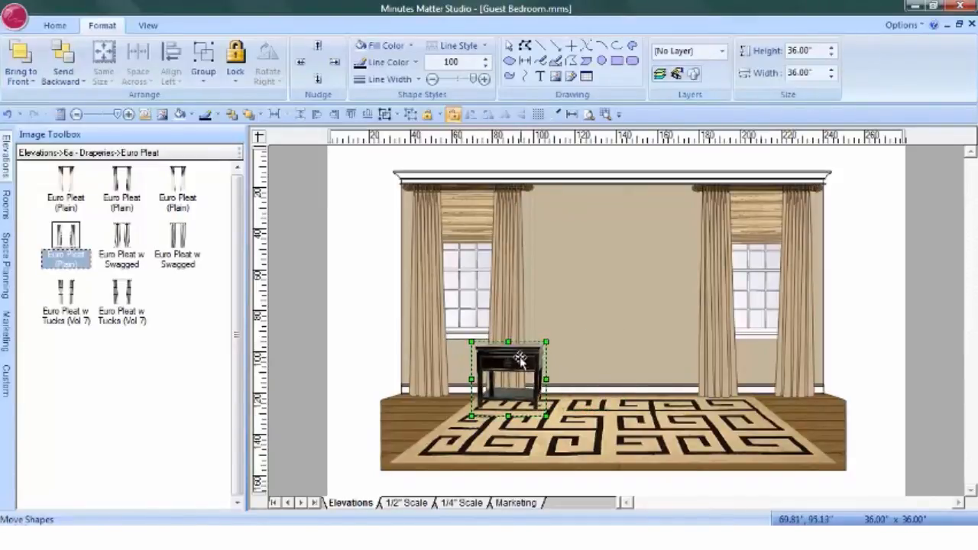
# Insert the other night table image from the Accessories folder near the right window
pyautogui.click(162, 118)
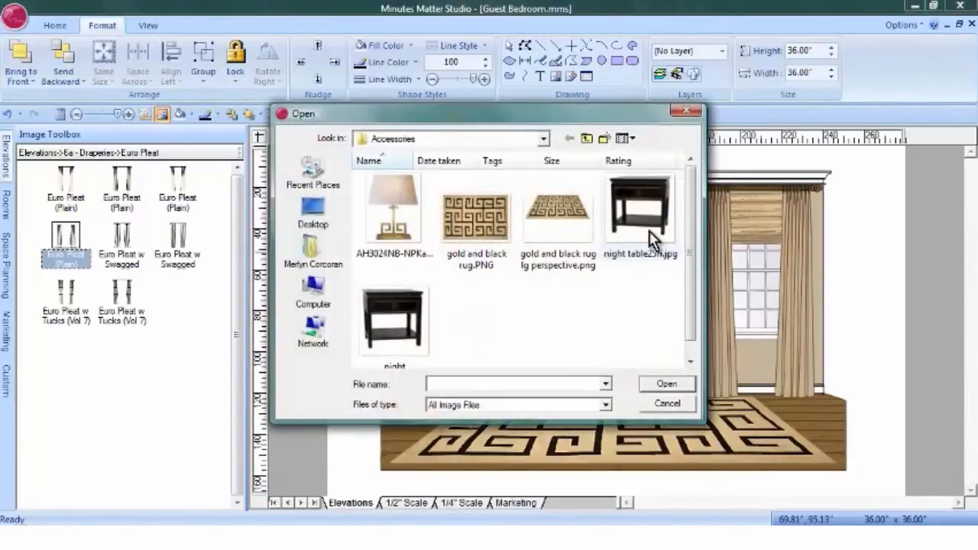
pyautogui.click(397, 310)
pyautogui.click(662, 384)
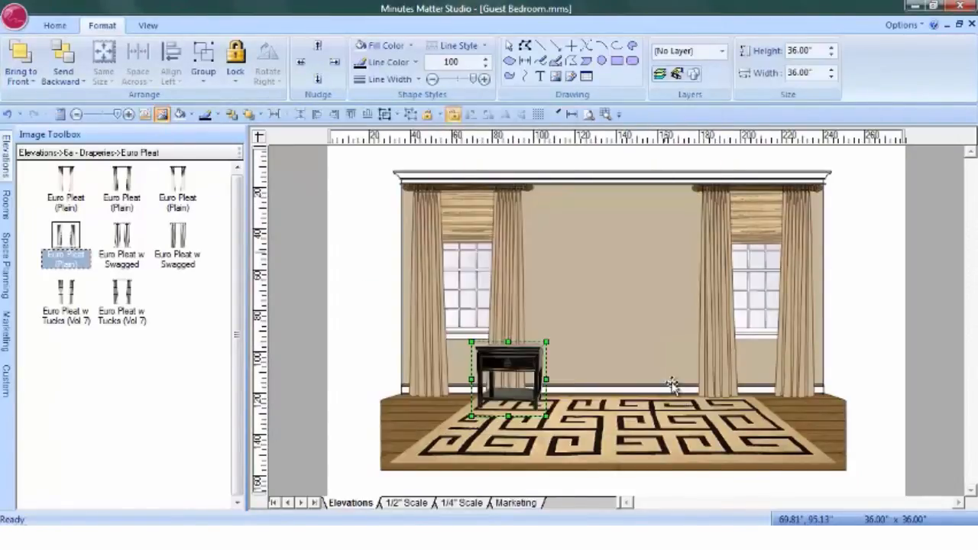
# Match the second night table's size to the first one and align the tops of both tables
pyautogui.keyDown('shift'); pyautogui.click(502, 359); pyautogui.keyUp('shift')
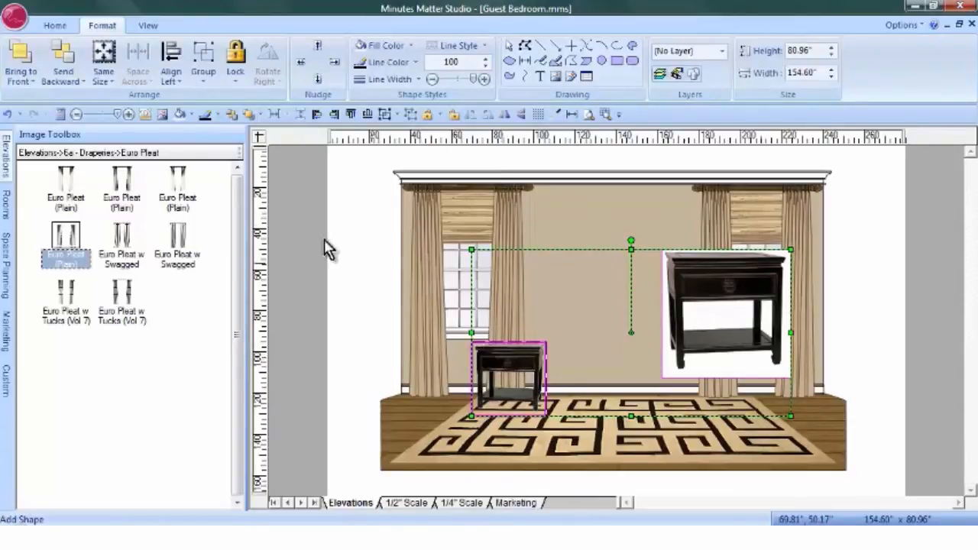
pyautogui.click(104, 53)
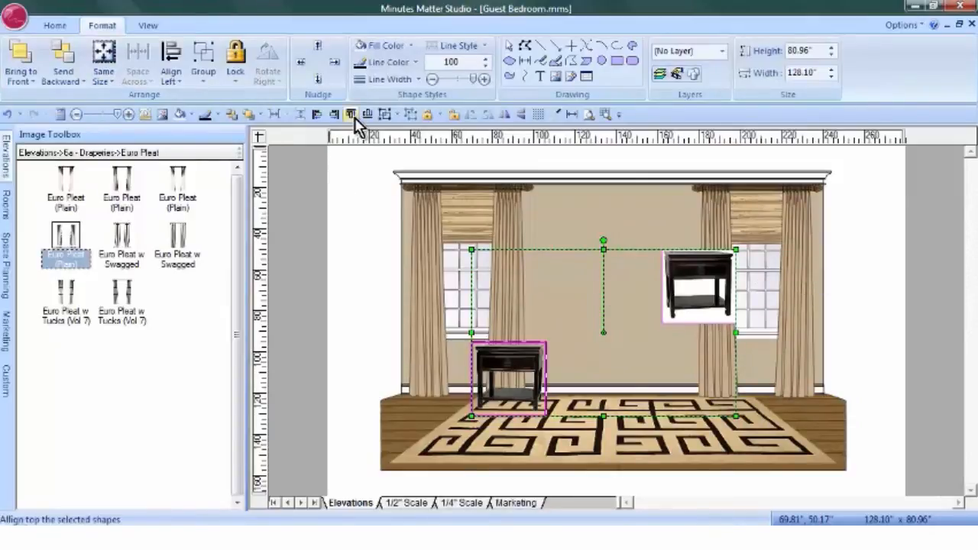
pyautogui.click(923, 291)
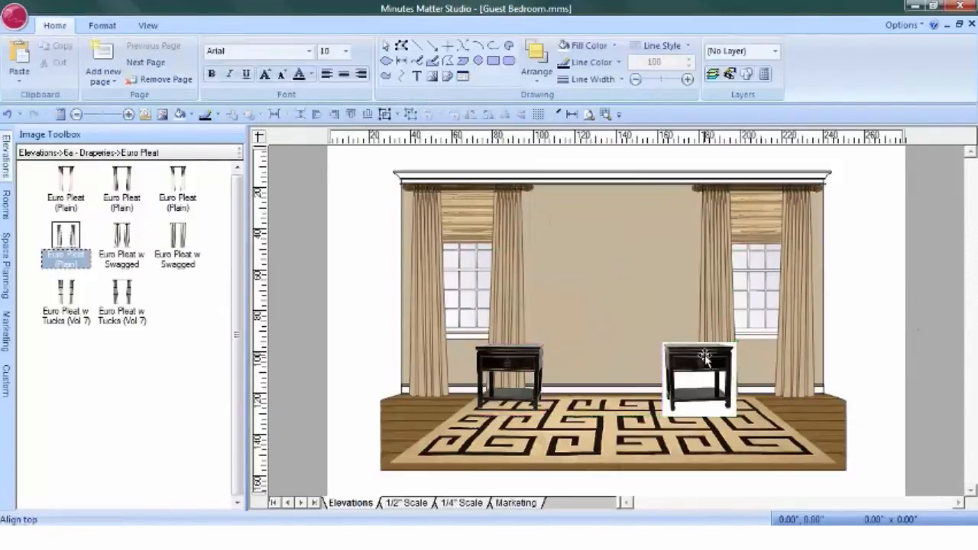
# Make the right night table image's white background transparent in its fill properties with a transparency of 24%
pyautogui.click(705, 355)
pyautogui.rightClick(706, 356)
pyautogui.moveTo(750, 282)
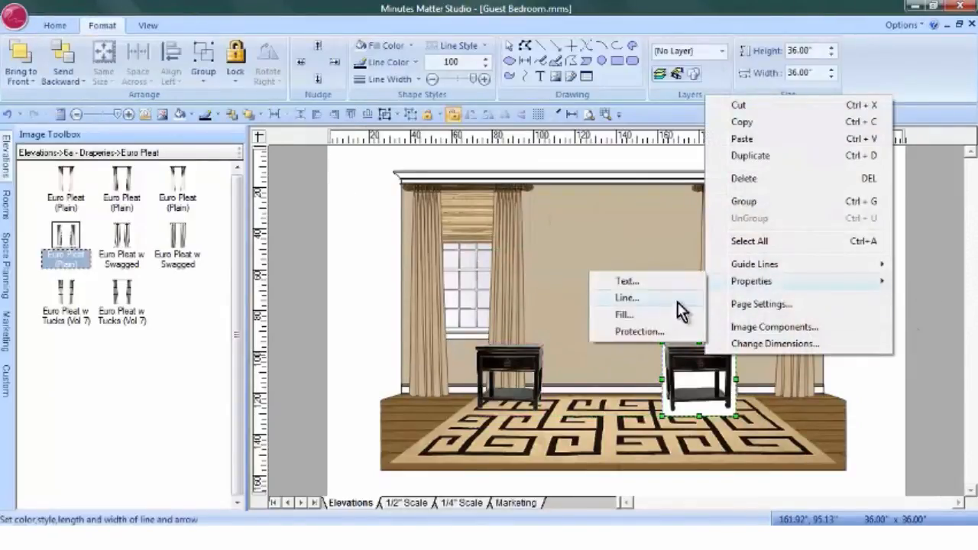
pyautogui.click(624, 316)
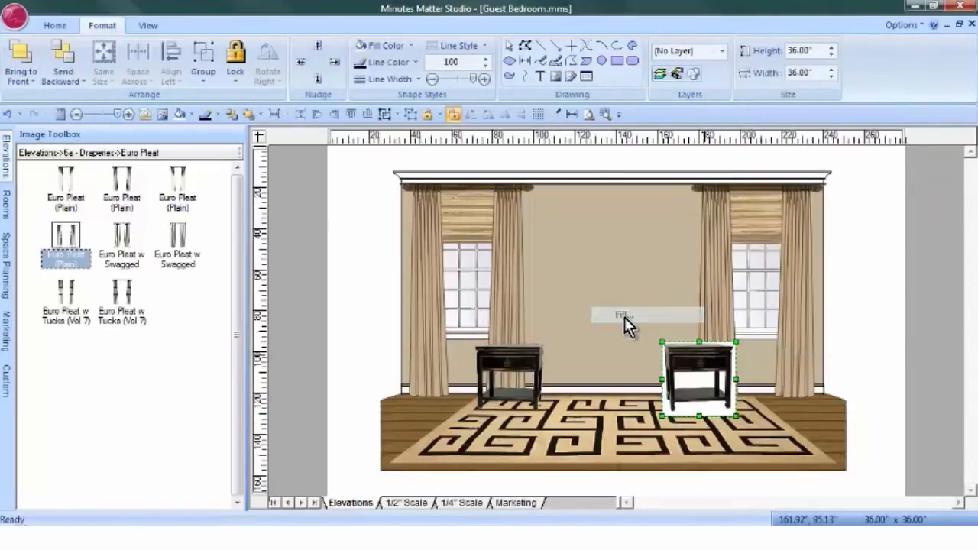
pyautogui.moveTo(498, 278); pyautogui.dragTo(507, 267)
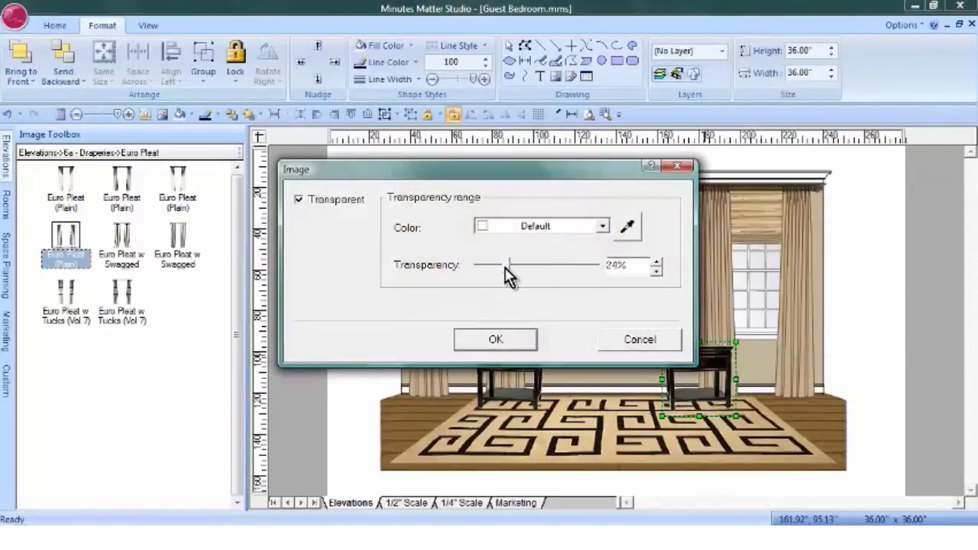
pyautogui.click(511, 341)
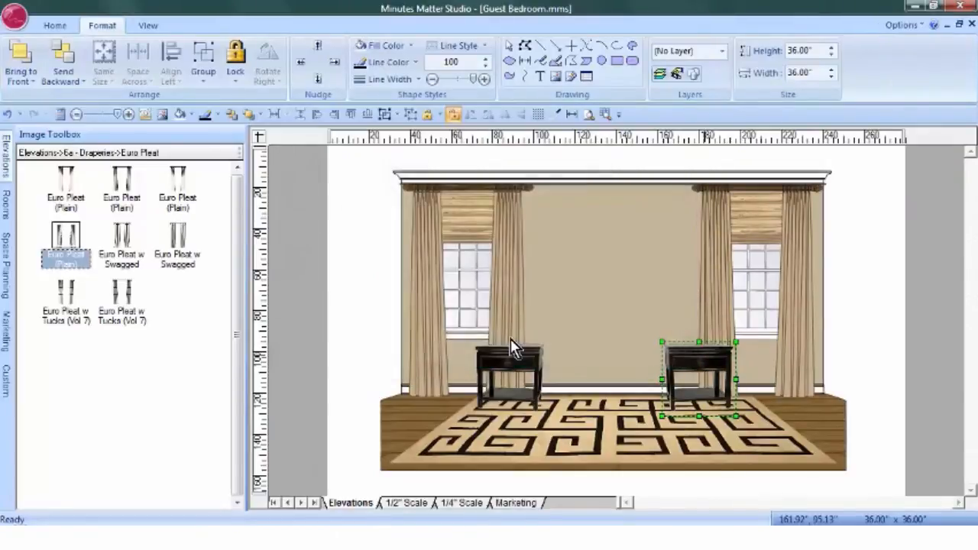
# Insert the AH3024NB lamp image from the Accessories folder and position it between the two windows
pyautogui.click(162, 114)
pyautogui.click(572, 273)
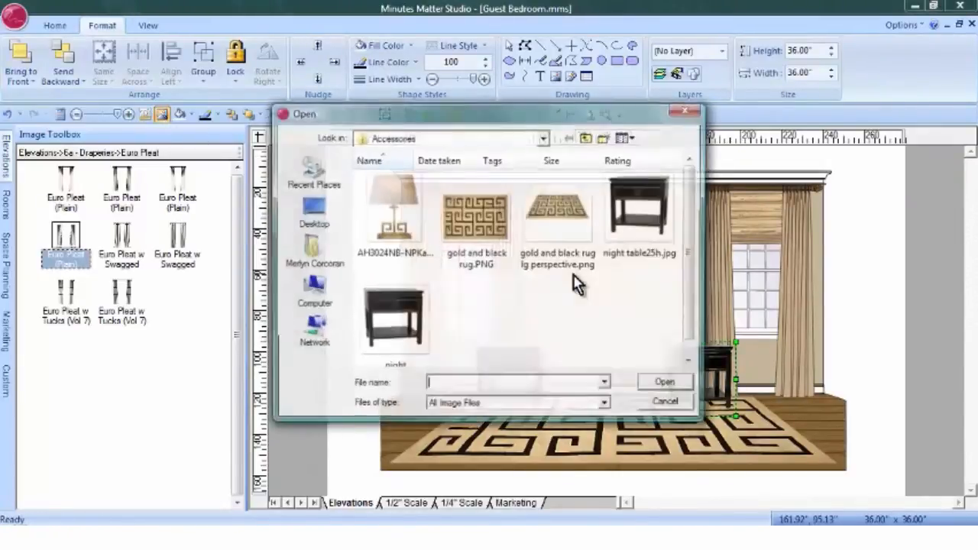
pyautogui.click(677, 388)
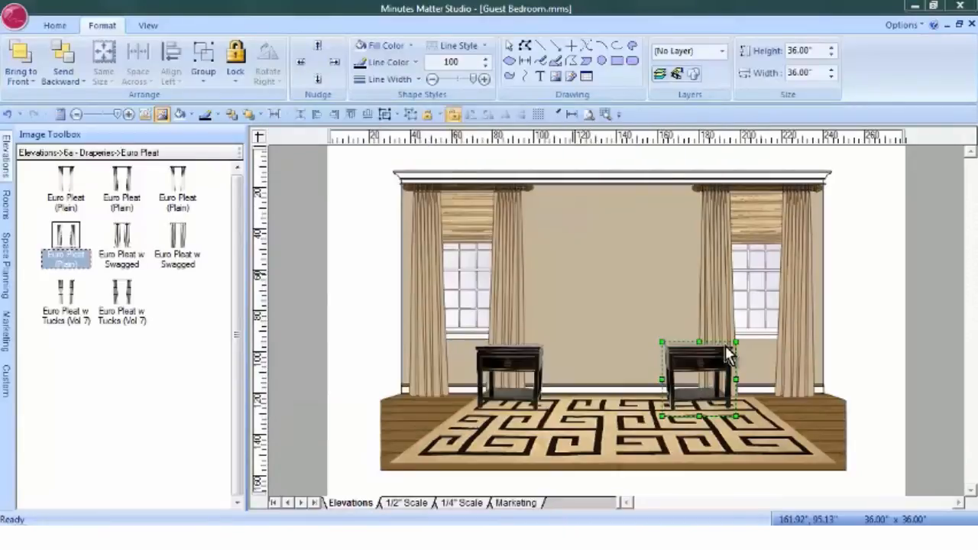
pyautogui.moveTo(675, 317); pyautogui.dragTo(610, 229)
# Set the lamp image's height to 26.5 inches with its aspect ratio kept
pyautogui.rightClick(610, 229)
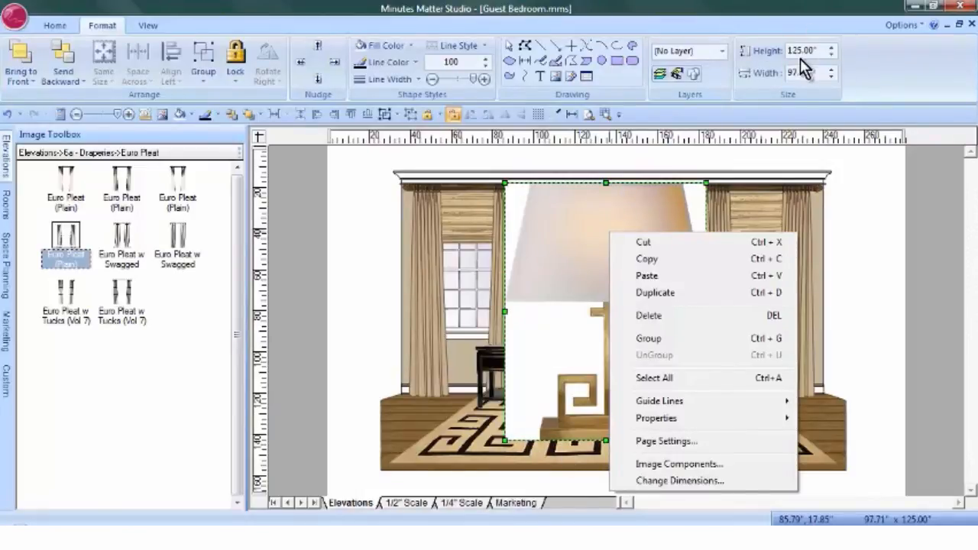
pyautogui.click(679, 481)
pyautogui.moveTo(525, 210); pyautogui.dragTo(429, 200)
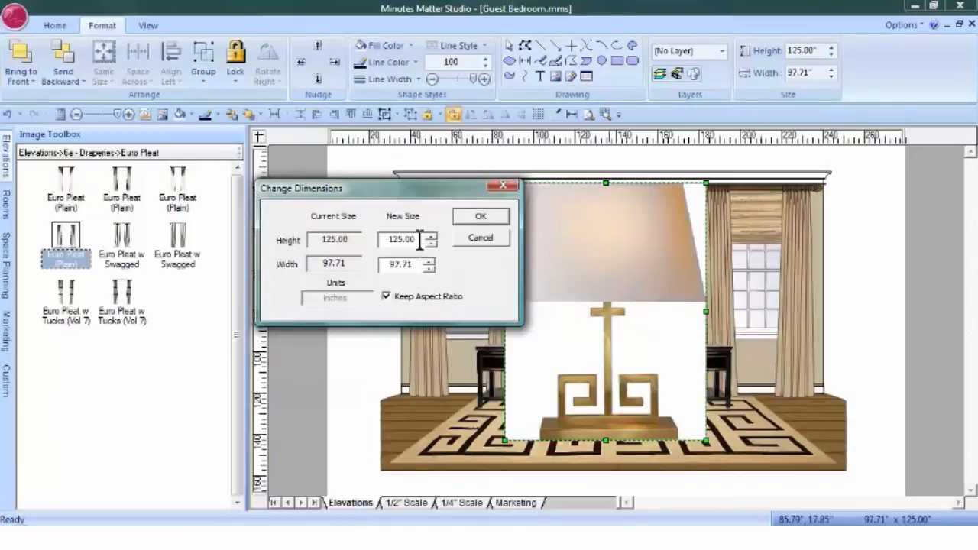
pyautogui.moveTo(419, 238); pyautogui.dragTo(365, 239)
pyautogui.write('26.5')
pyautogui.click(480, 220)
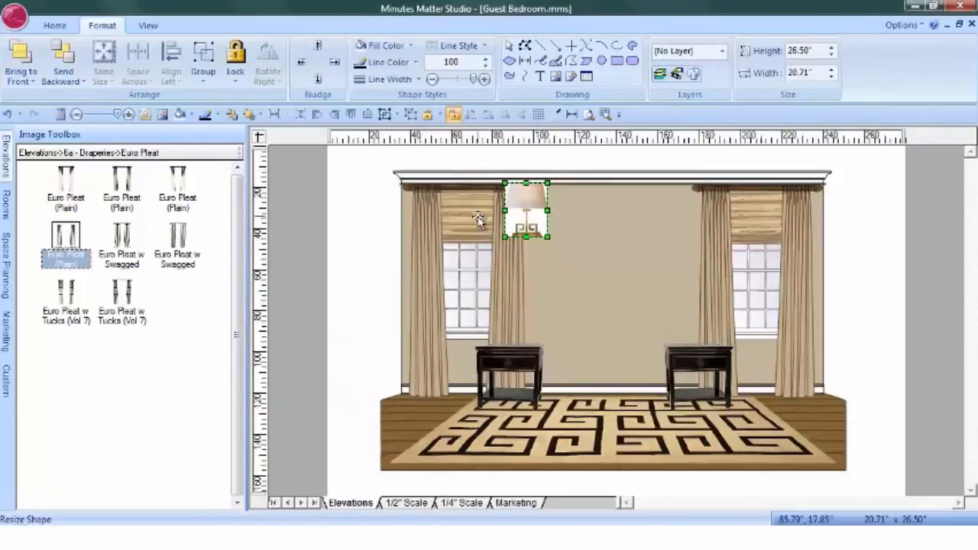
# Make the lamp image's white background transparent through its fill properties
pyautogui.rightClick(522, 206)
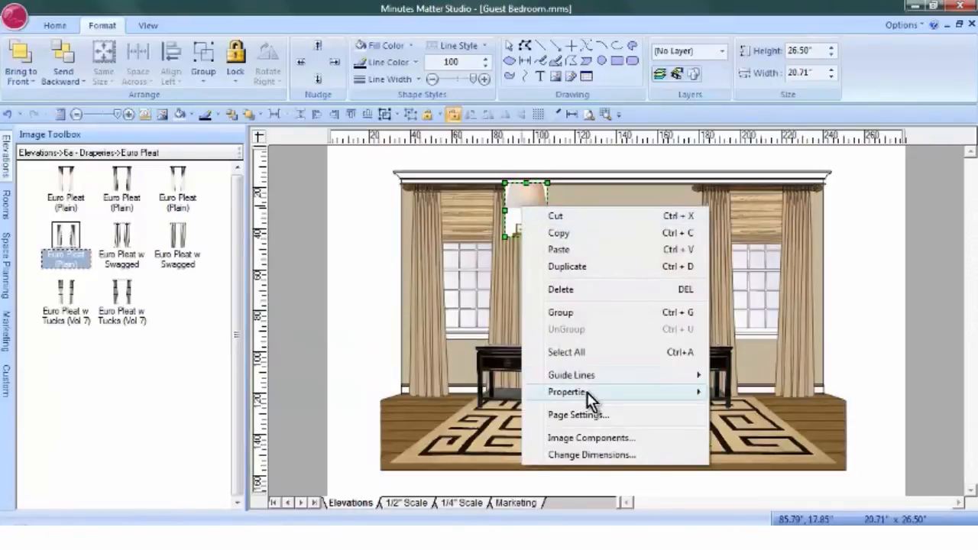
pyautogui.moveTo(587, 392)
pyautogui.click(739, 426)
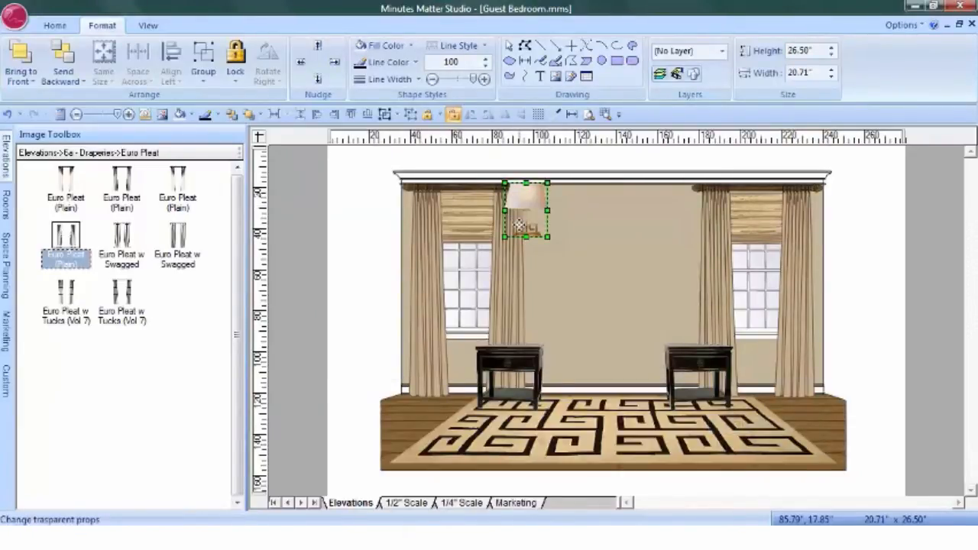
# Place the lamp on top of the left night table and duplicate it
pyautogui.moveTo(519, 226); pyautogui.dragTo(505, 336)
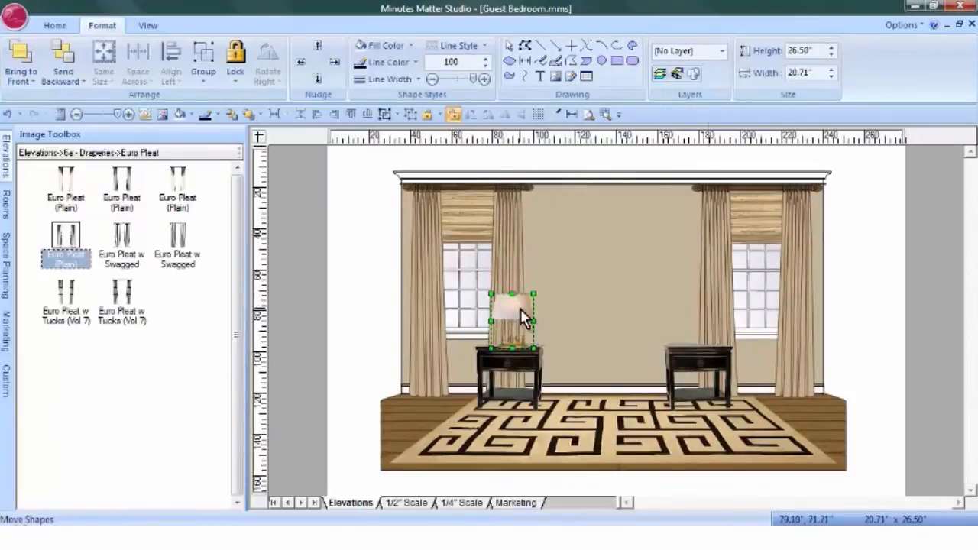
pyautogui.rightClick(522, 315)
pyautogui.click(569, 108)
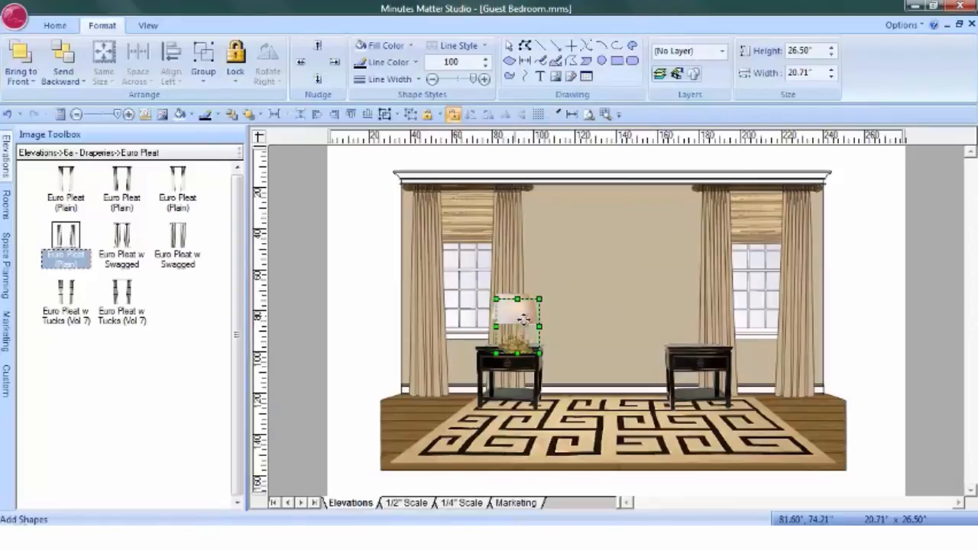
# Move the duplicate lamp onto the right night table and fine-tune its position on the tabletop
pyautogui.moveTo(521, 315); pyautogui.dragTo(703, 312)
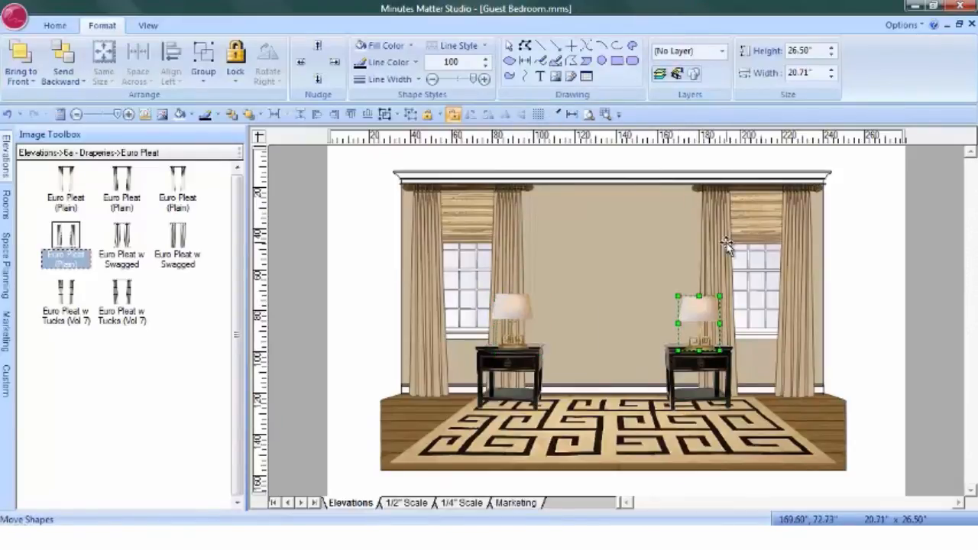
pyautogui.click(606, 115)
pyautogui.moveTo(651, 288); pyautogui.dragTo(773, 373)
pyautogui.moveTo(619, 229); pyautogui.dragTo(612, 230)
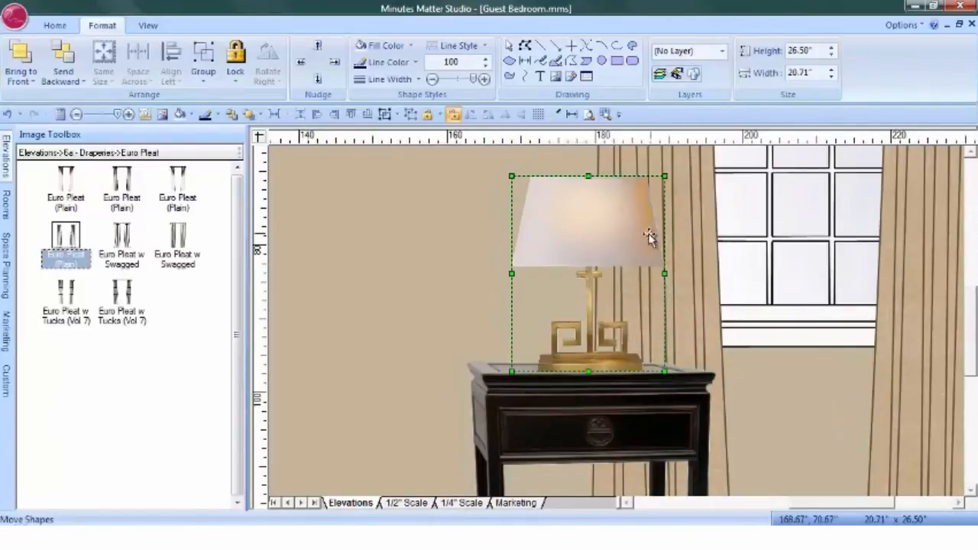
# Fine-tune the left lamp's position so it stands properly on the left night table
pyautogui.moveTo(829, 506); pyautogui.dragTo(754, 507)
pyautogui.moveTo(437, 242); pyautogui.dragTo(432, 235)
pyautogui.click(589, 114)
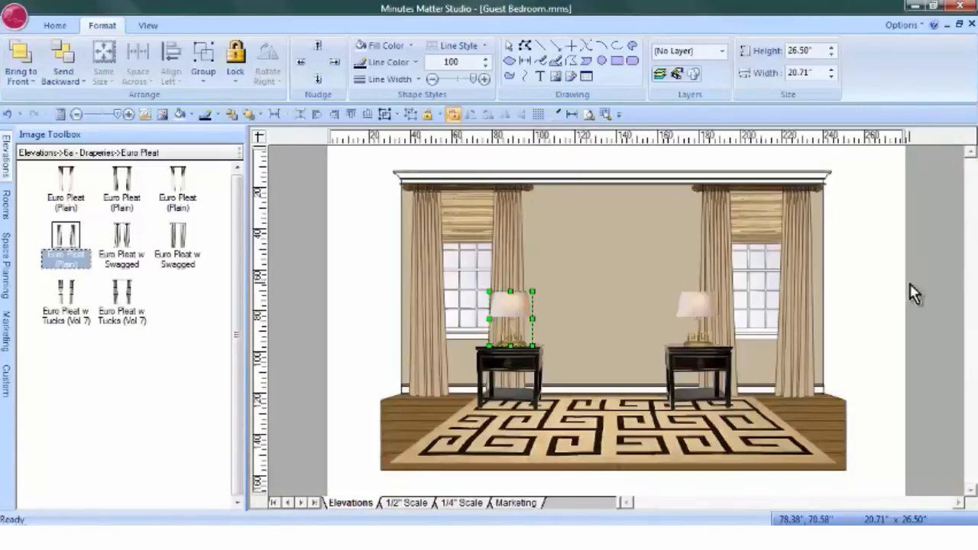
pyautogui.click(928, 269)
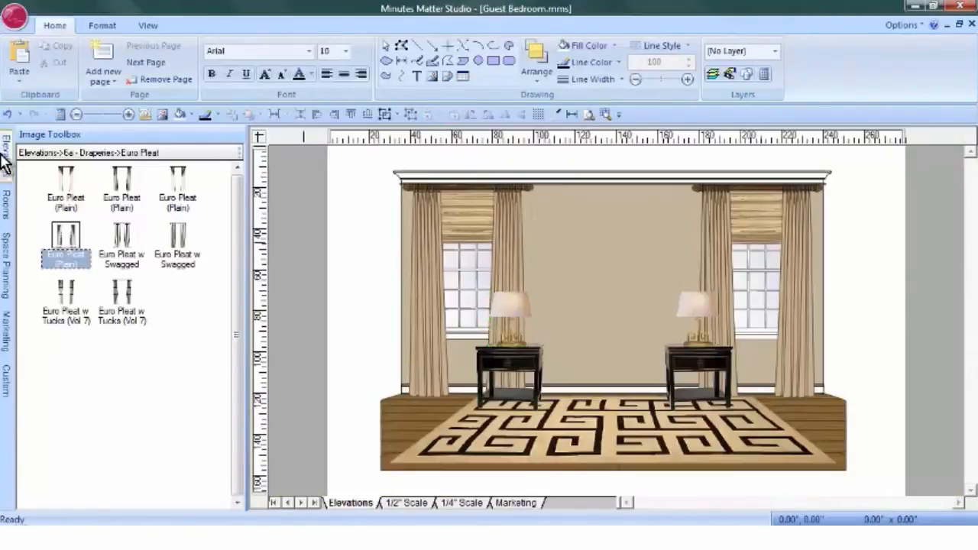
# Insert the front-view Tufted Bed 903 (HB) from the Bedroom category Beds (Upholstered) and place it on the rug between the night tables
pyautogui.click(2, 205)
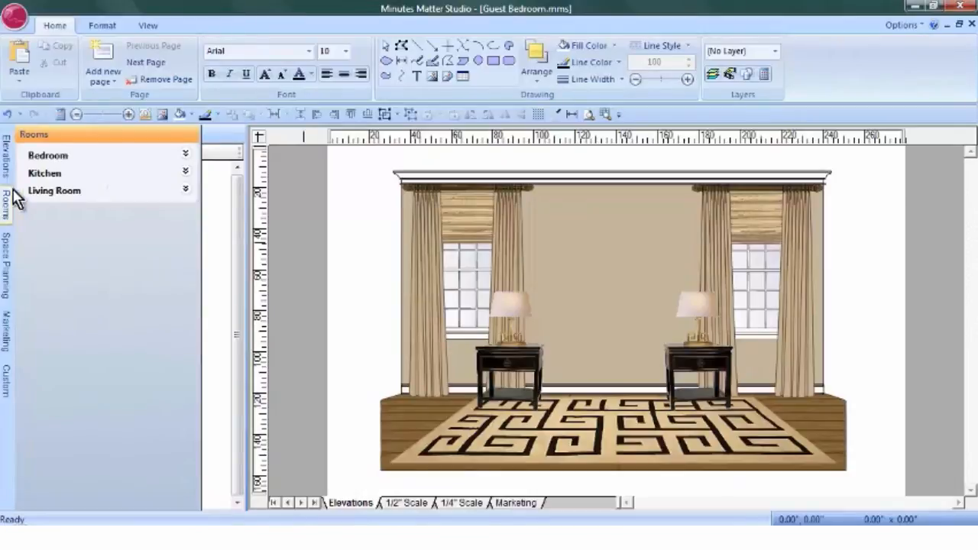
pyautogui.click(49, 157)
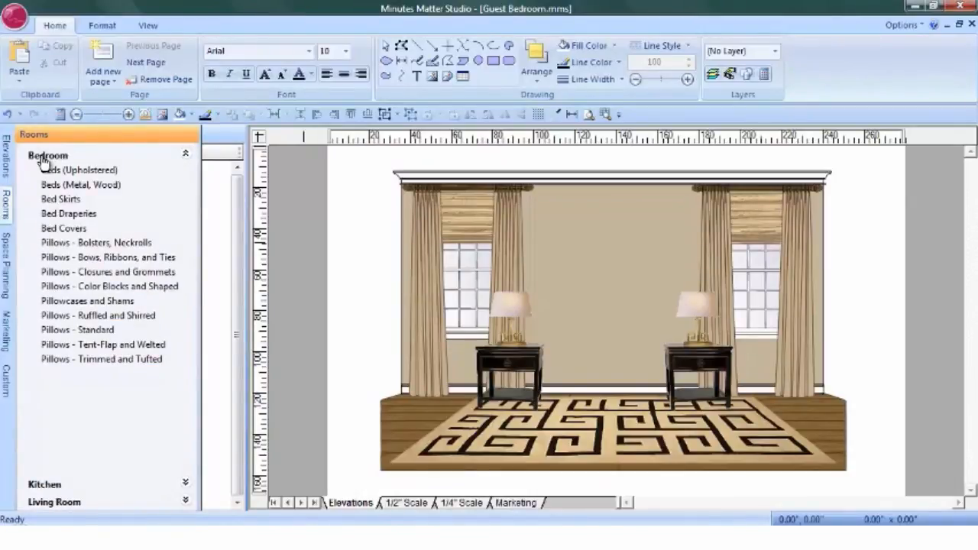
pyautogui.click(96, 174)
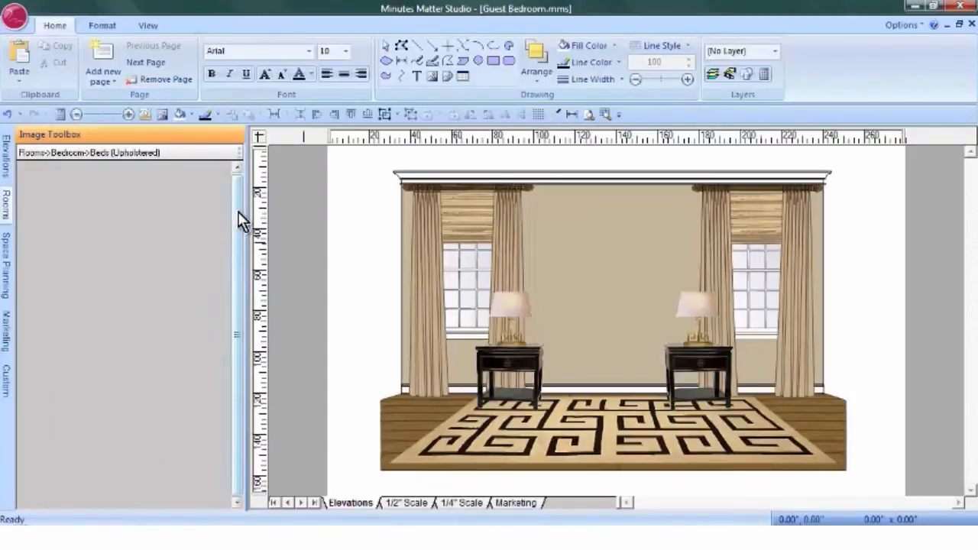
pyautogui.moveTo(241, 197); pyautogui.dragTo(238, 451)
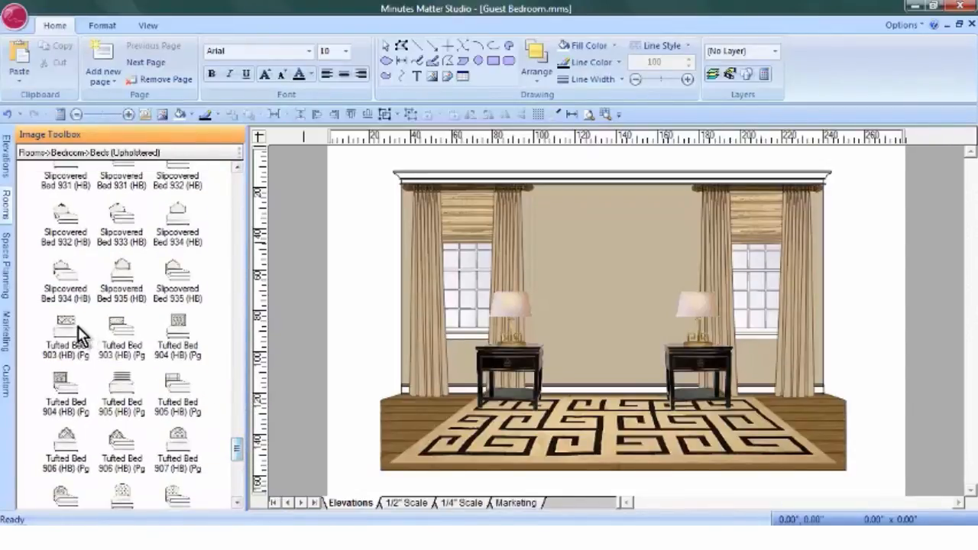
pyautogui.moveTo(67, 333)
pyautogui.moveTo(66, 333); pyautogui.dragTo(510, 201)
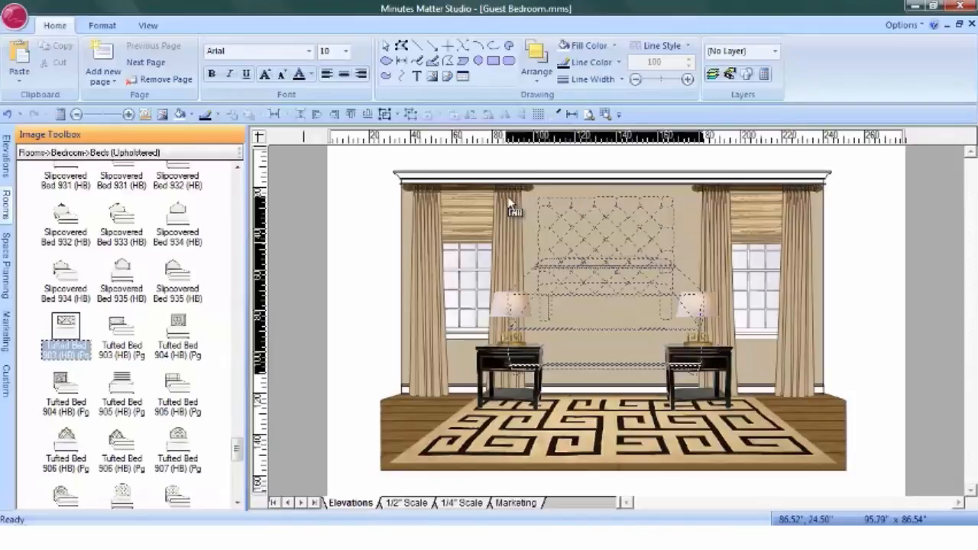
pyautogui.moveTo(508, 197); pyautogui.dragTo(505, 276)
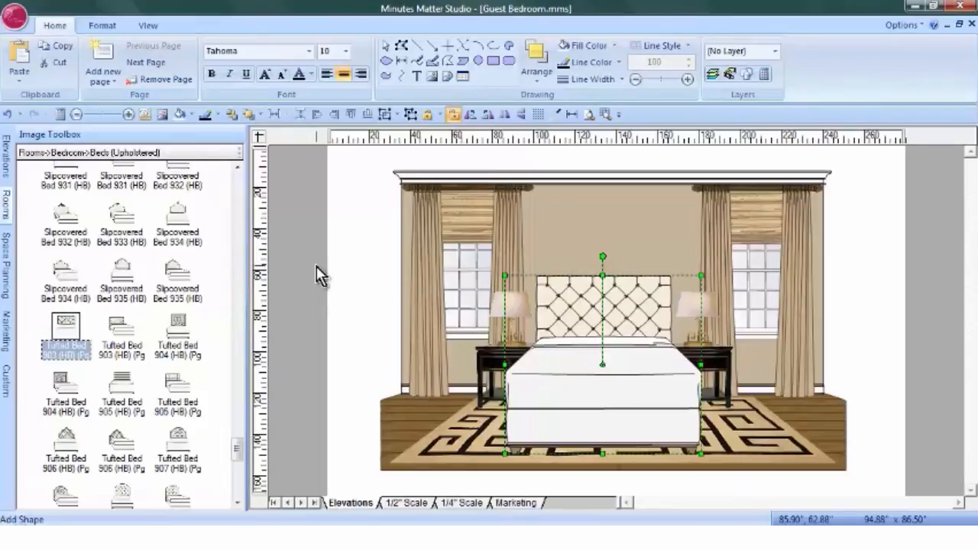
# Move the left night table with its lamp, and likewise the right pair, outward so that they flank the bed
pyautogui.moveTo(317, 267); pyautogui.dragTo(554, 422)
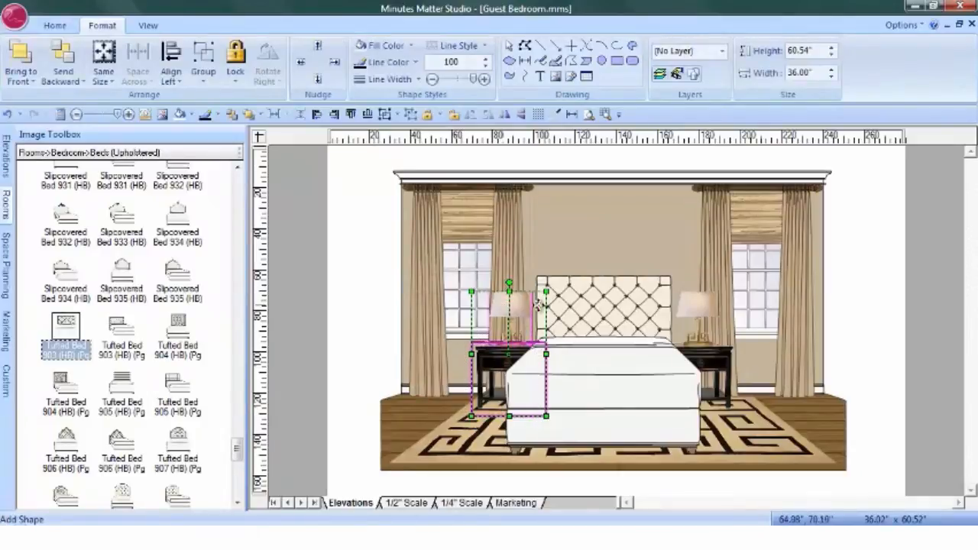
pyautogui.moveTo(537, 304); pyautogui.dragTo(478, 304)
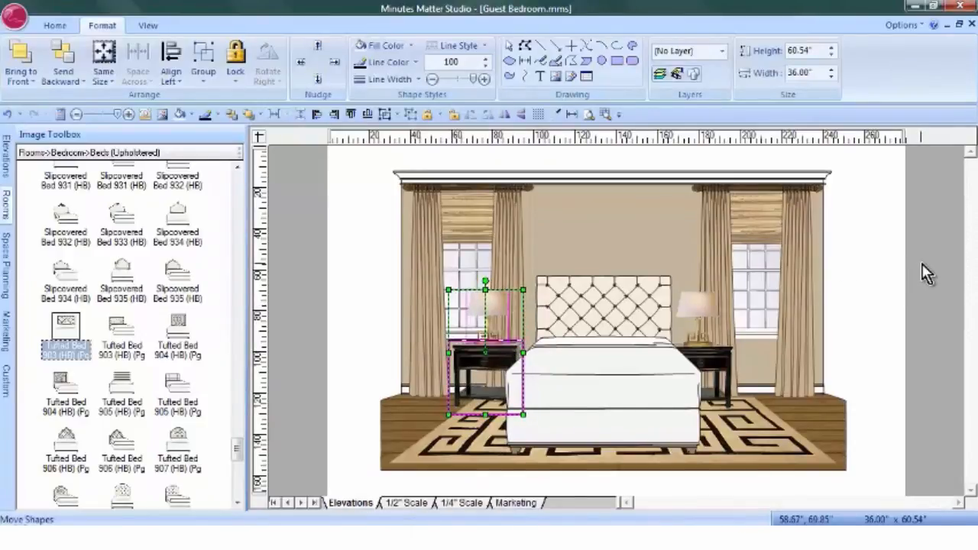
pyautogui.moveTo(922, 265); pyautogui.dragTo(643, 425)
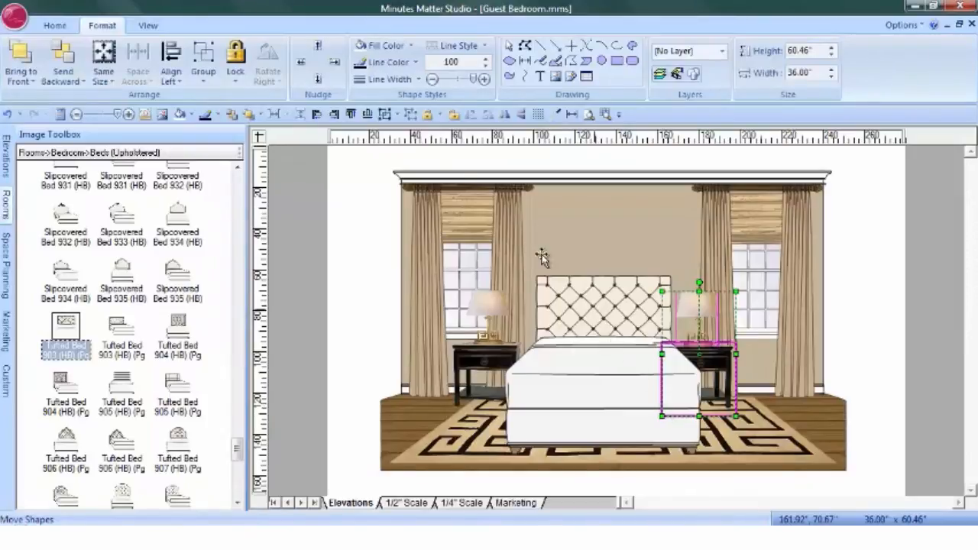
pyautogui.click(335, 63)
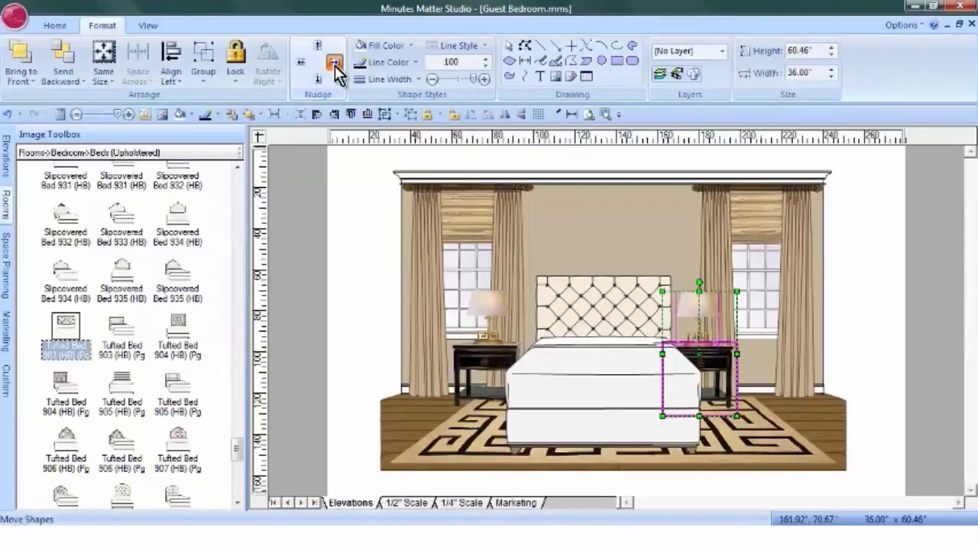
pyautogui.click(335, 63)
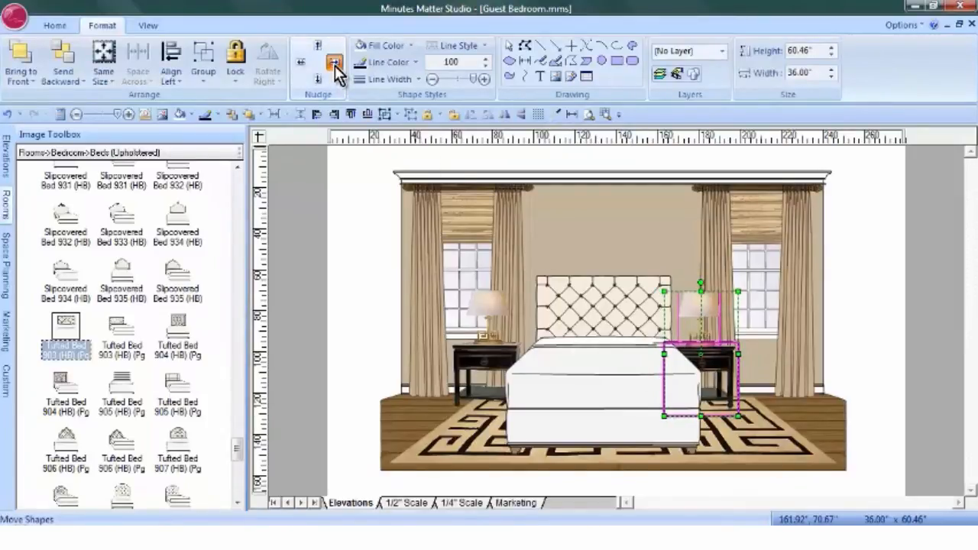
pyautogui.moveTo(732, 304); pyautogui.dragTo(713, 305)
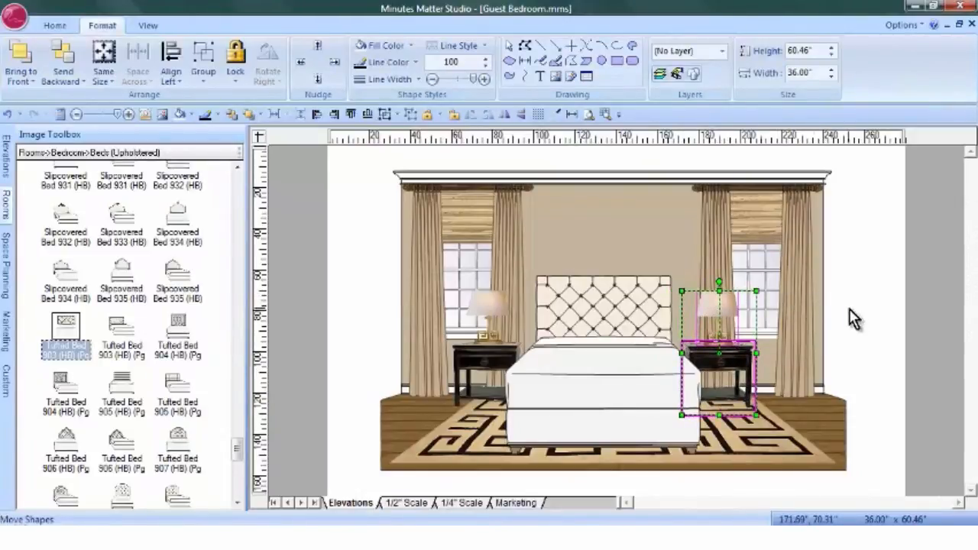
pyautogui.moveTo(725, 303); pyautogui.dragTo(733, 301)
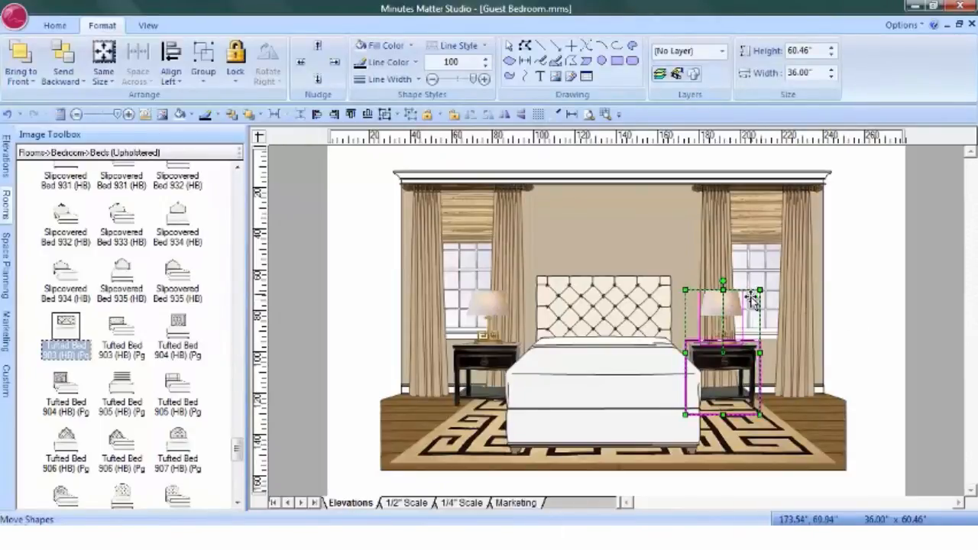
pyautogui.click(939, 301)
# Align the tops of the two lamps with each other, and likewise the tops of the two night tables
pyautogui.click(723, 300)
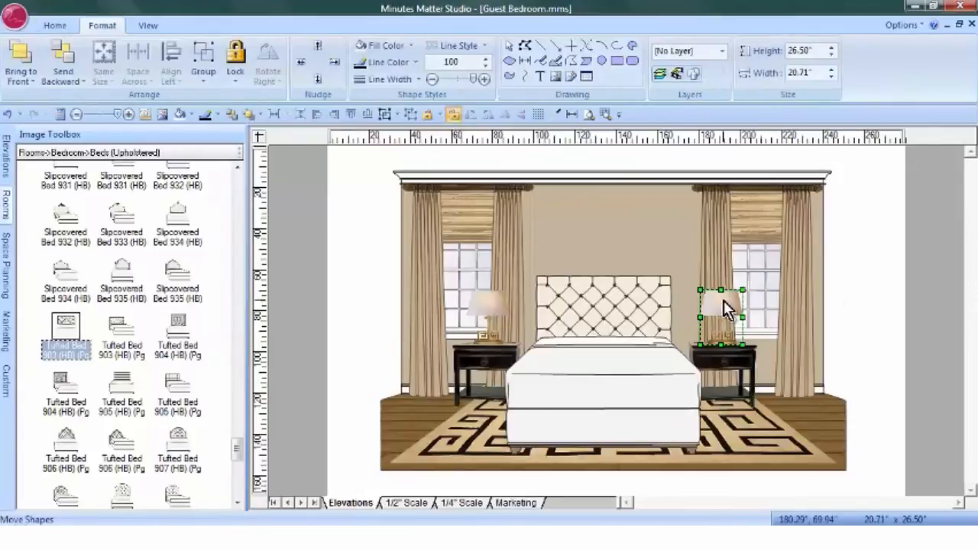
pyautogui.keyDown('shift'); pyautogui.click(489, 310); pyautogui.keyUp('shift')
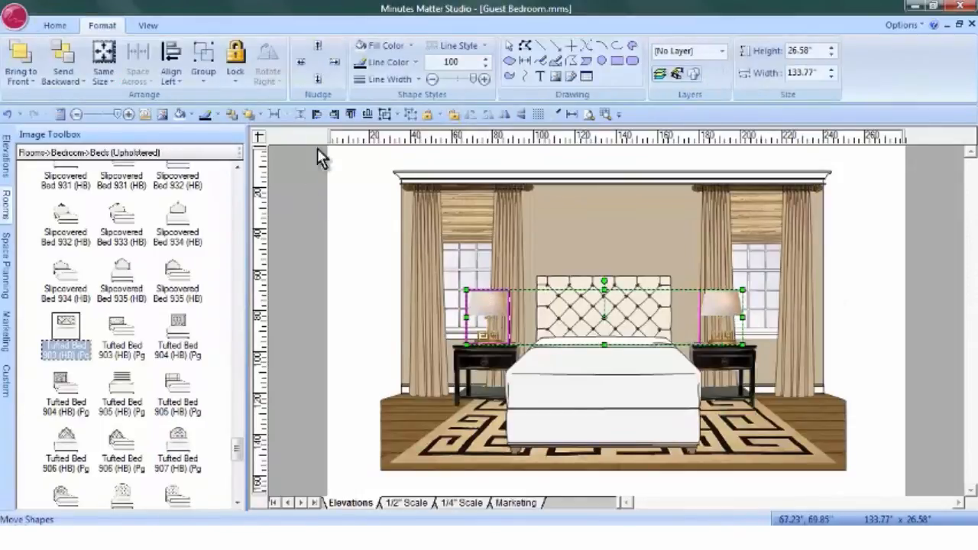
pyautogui.click(352, 117)
pyautogui.click(728, 359)
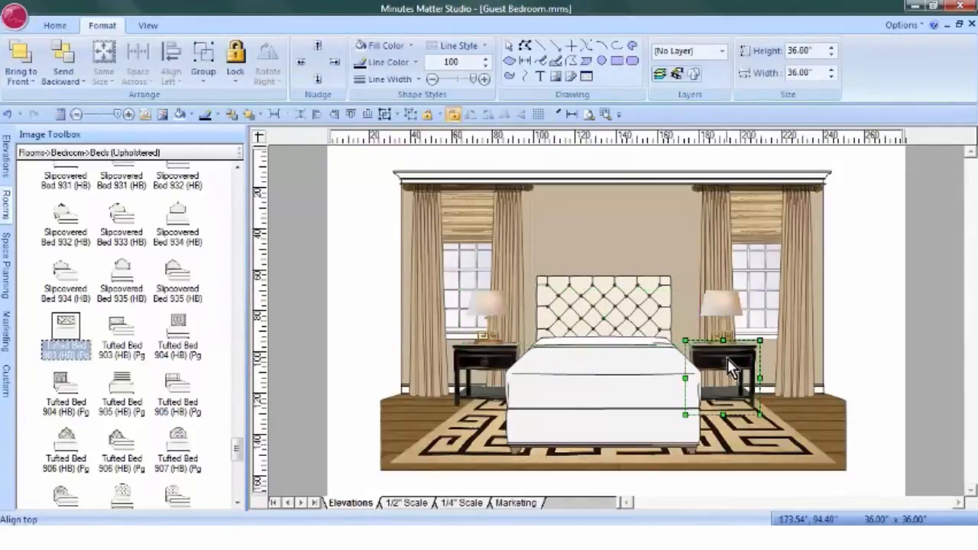
pyautogui.keyDown('shift'); pyautogui.click(494, 358); pyautogui.keyUp('shift')
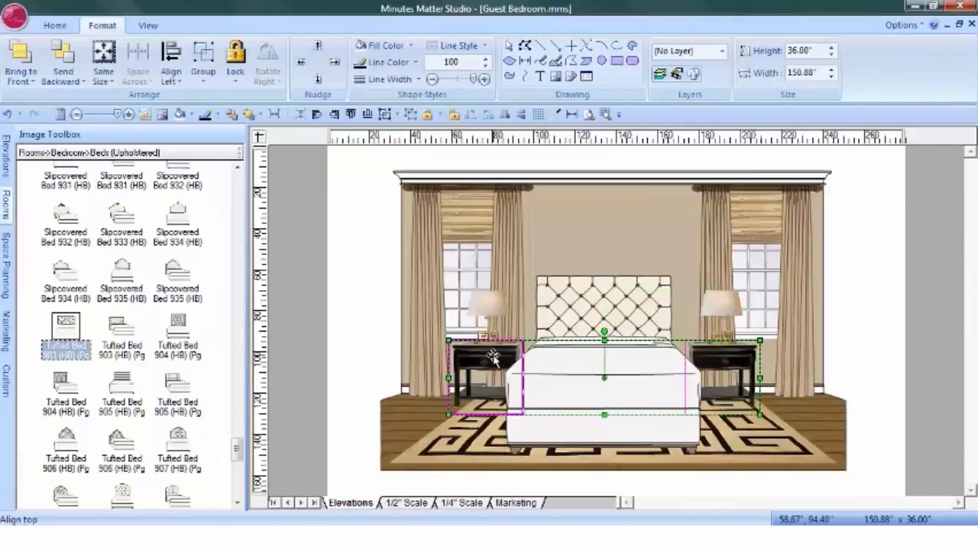
pyautogui.click(350, 115)
pyautogui.click(928, 246)
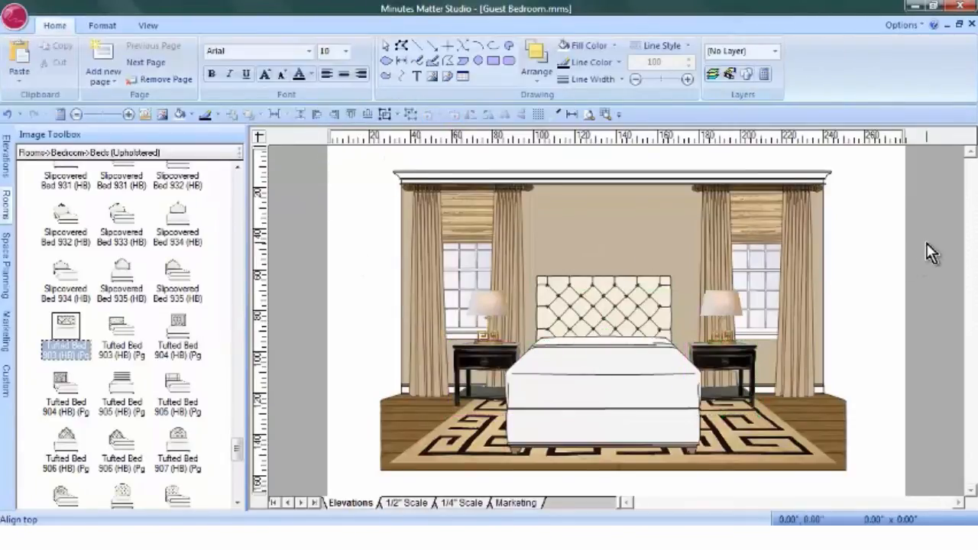
# Center the bed horizontally on the room background using Align Center
pyautogui.click(594, 369)
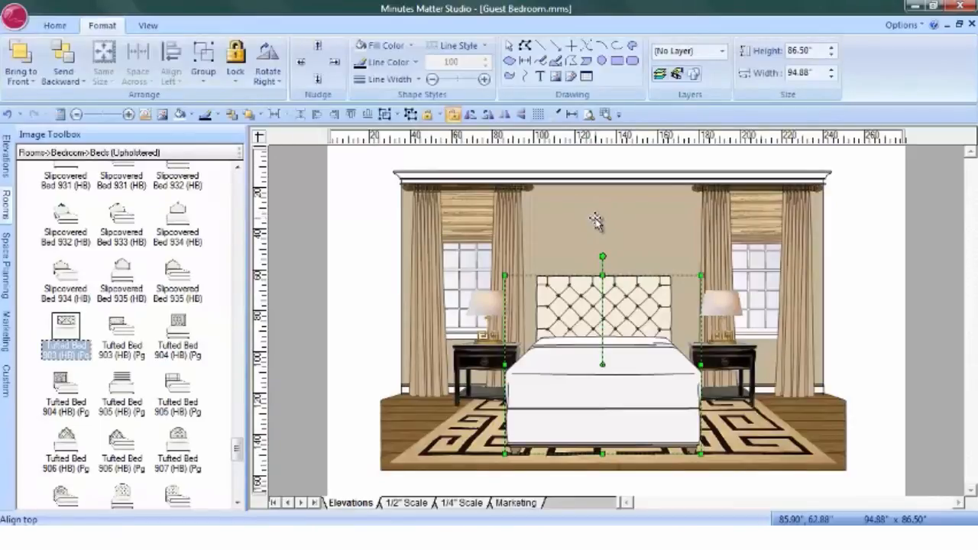
pyautogui.keyDown('shift'); pyautogui.click(596, 221); pyautogui.keyUp('shift')
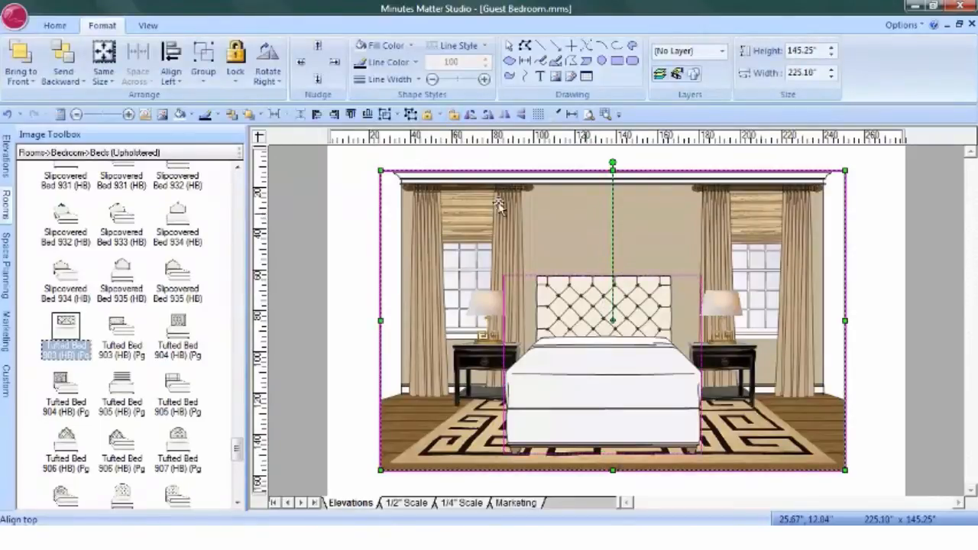
pyautogui.click(170, 76)
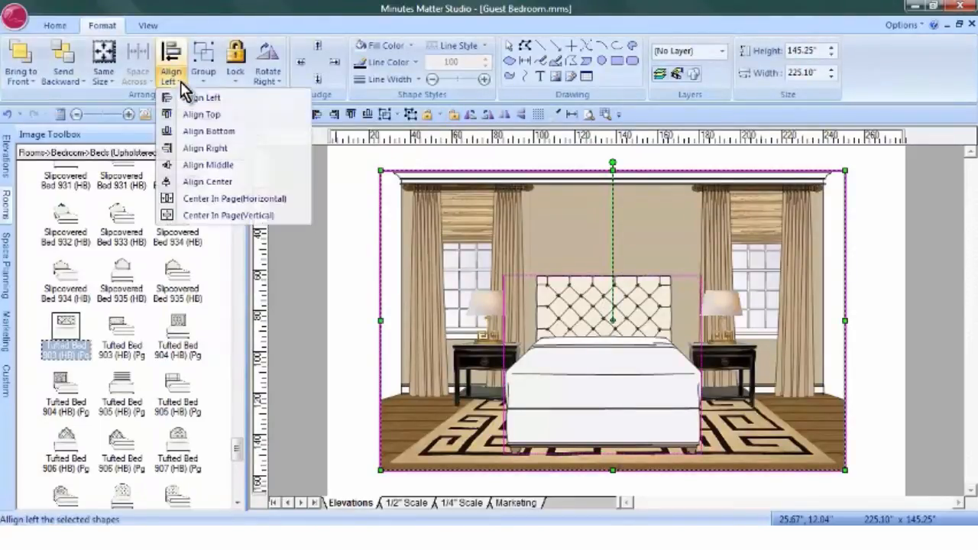
pyautogui.click(214, 181)
pyautogui.click(926, 272)
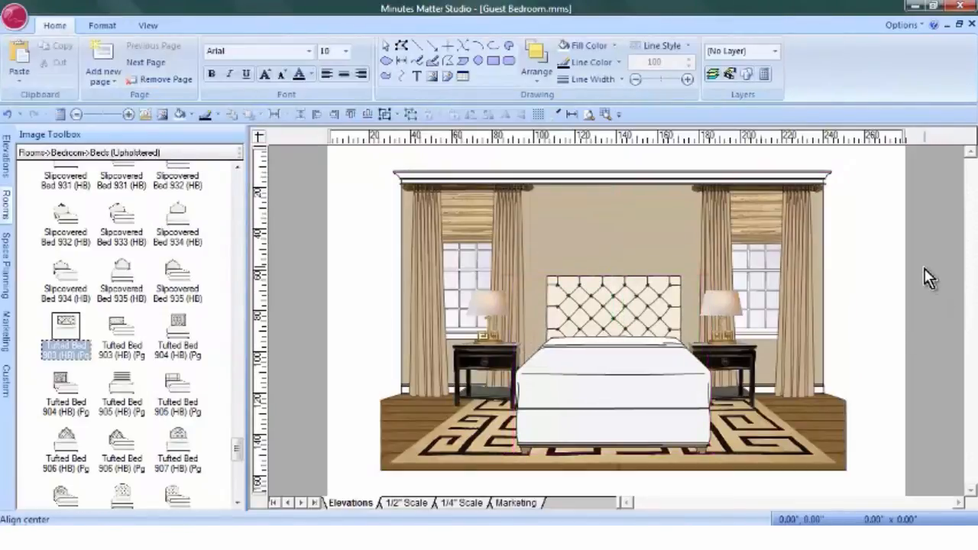
# Nudge the left night table together with its lamp to the right, closer to the bed
pyautogui.click(486, 353)
pyautogui.keyDown('shift'); pyautogui.click(489, 302); pyautogui.keyUp('shift')
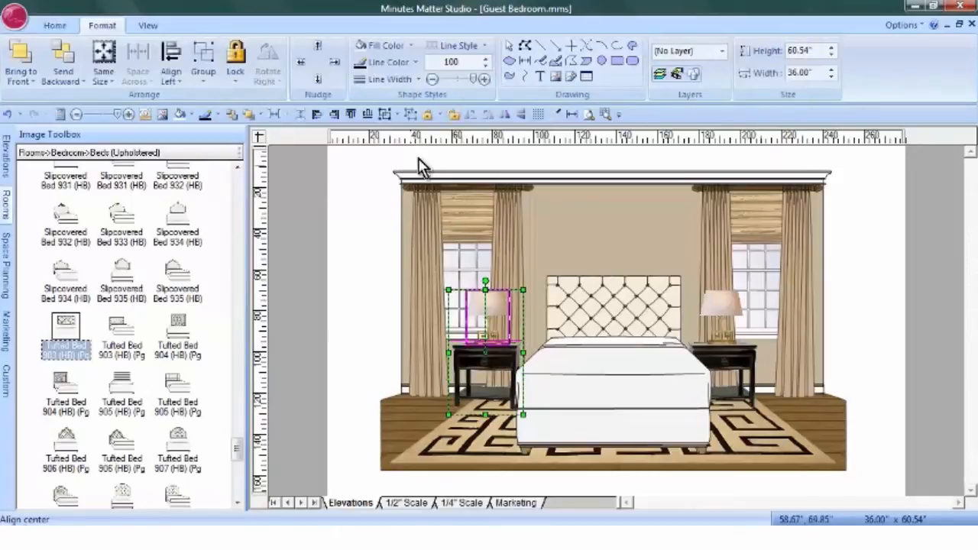
pyautogui.click(335, 62)
pyautogui.click(337, 65)
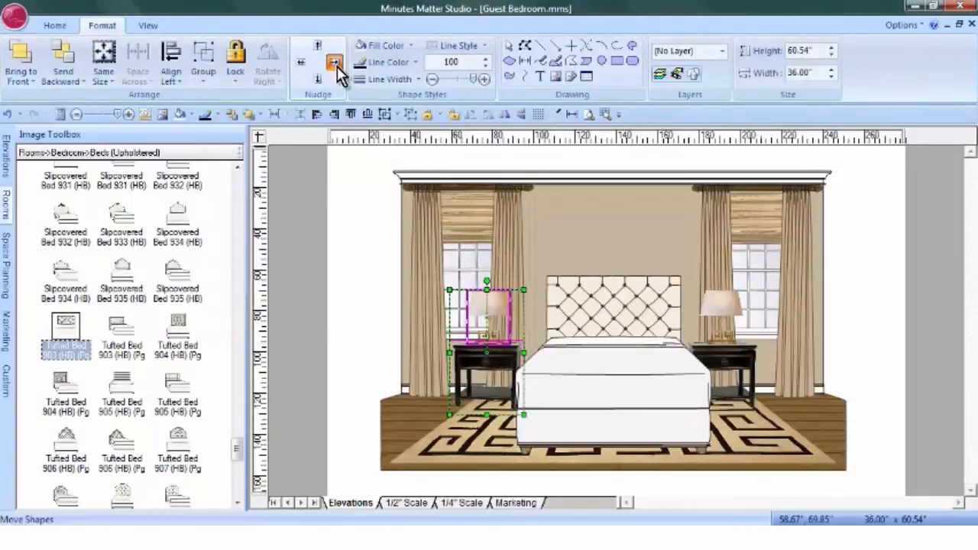
pyautogui.click(336, 65)
pyautogui.click(337, 65)
pyautogui.click(336, 65)
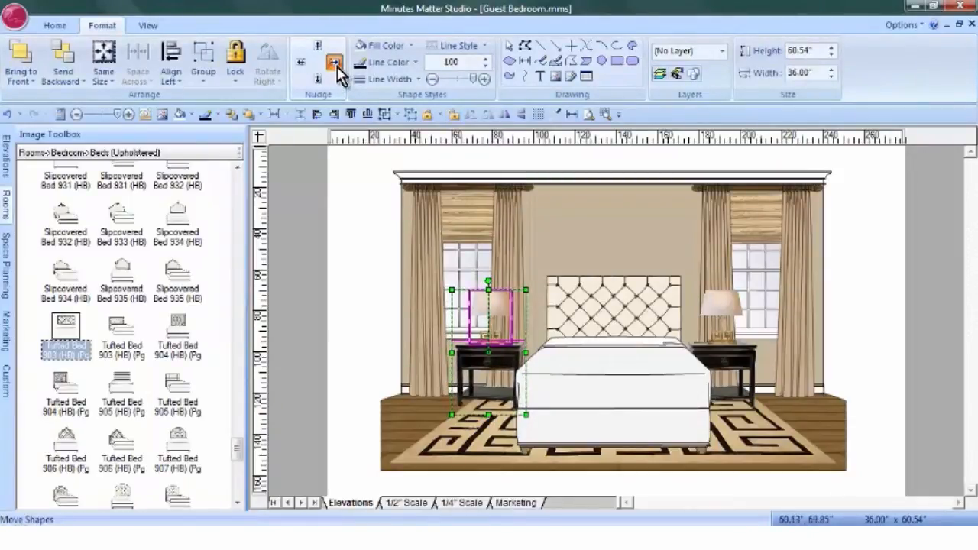
pyautogui.click(337, 65)
pyautogui.click(336, 65)
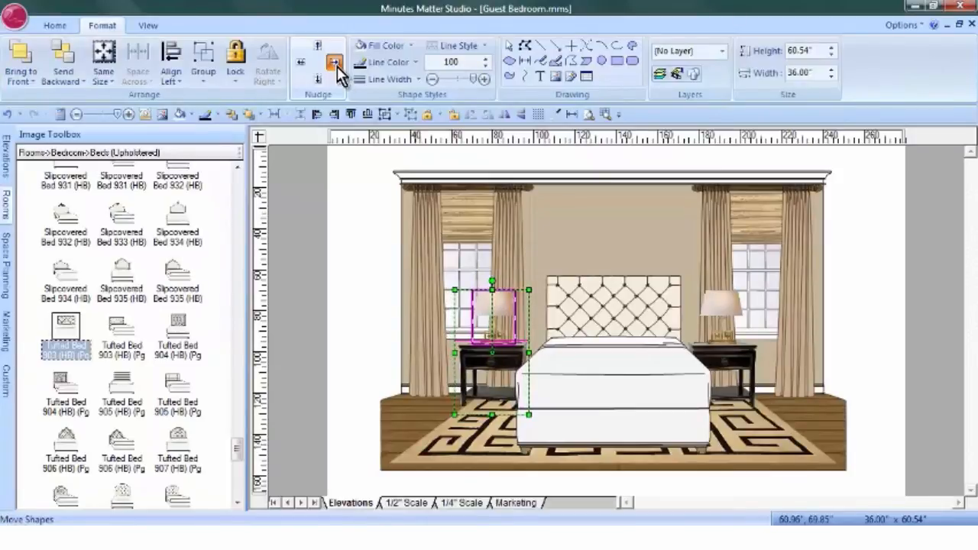
pyautogui.click(925, 243)
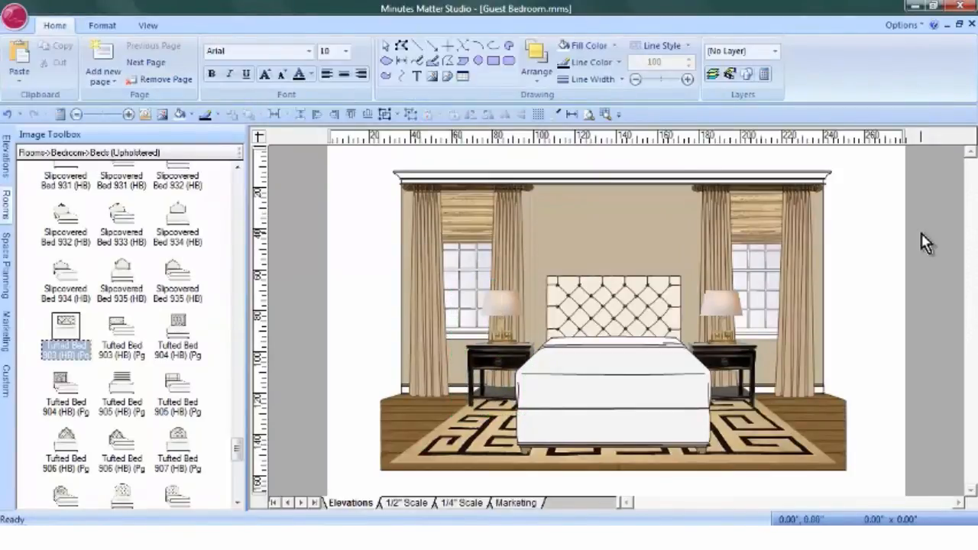
# Switch to the Beacon Hill page in Firefox, show the full repeat of the Wrought Work fabric in Topaz, and start saving its image
pyautogui.hotkey('alt', 'Tab')
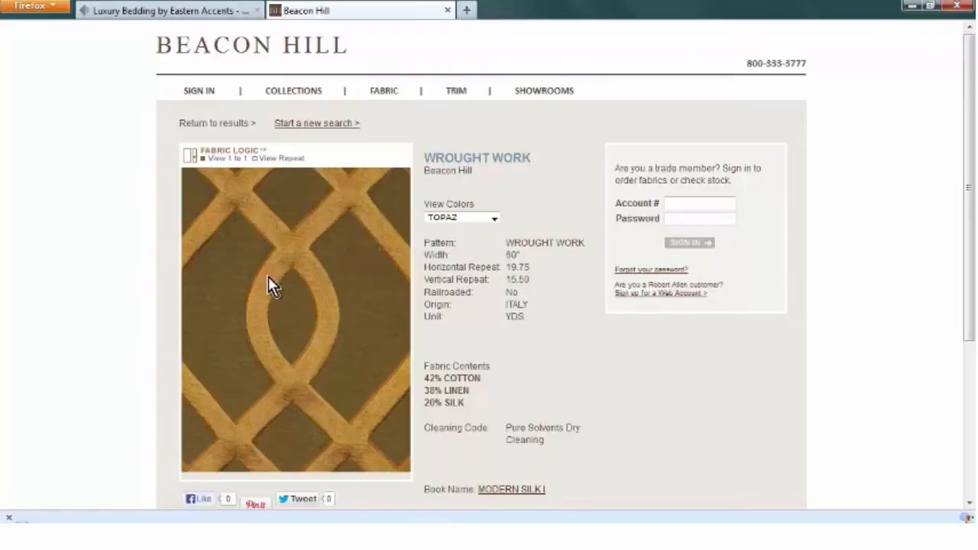
pyautogui.click(289, 159)
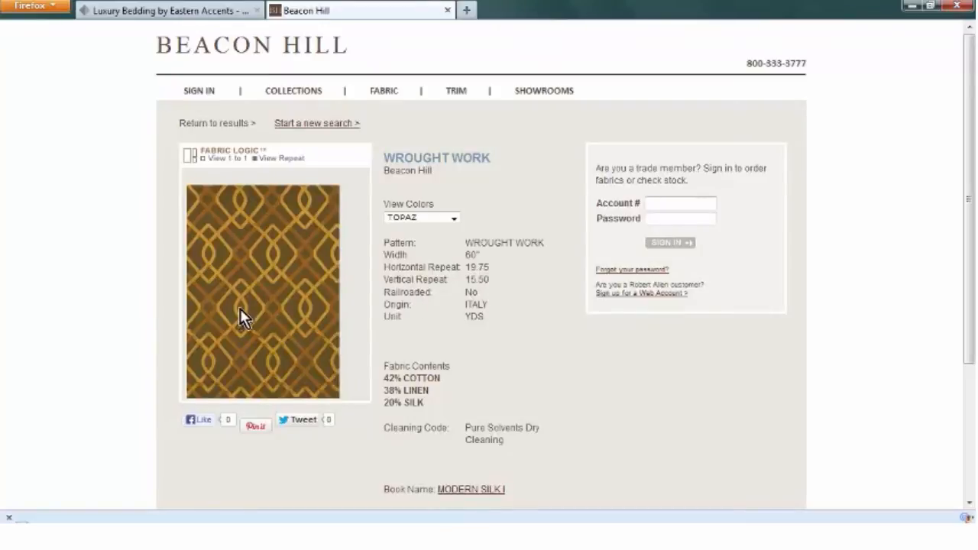
pyautogui.rightClick(231, 246)
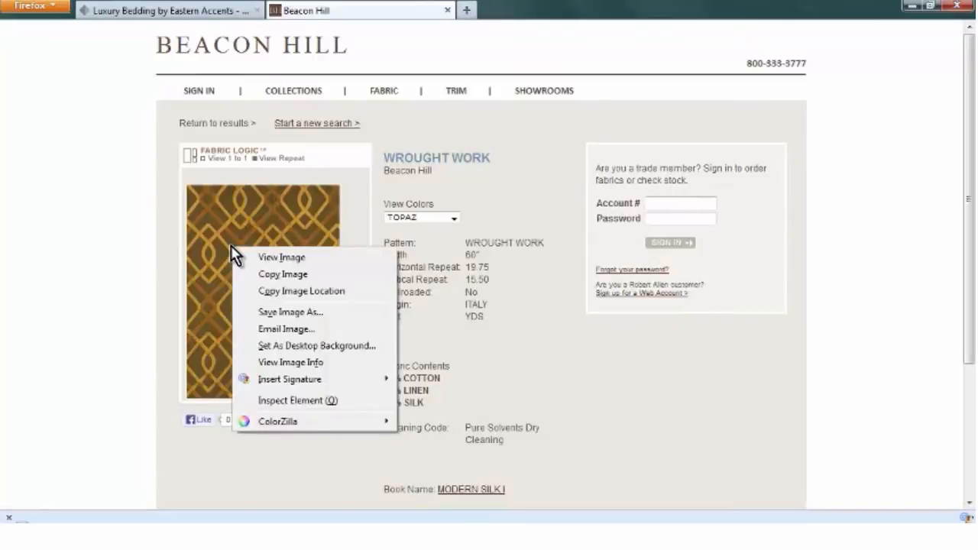
pyautogui.click(282, 315)
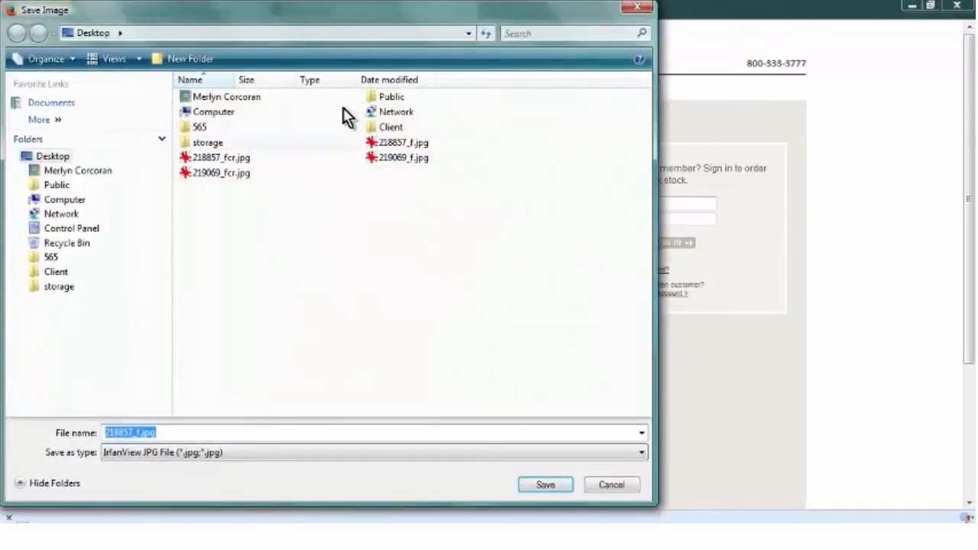
# Set the image's save location to the client's Fabrics folder under Documents, My Studio Designs, Clients
pyautogui.doubleClick(239, 104)
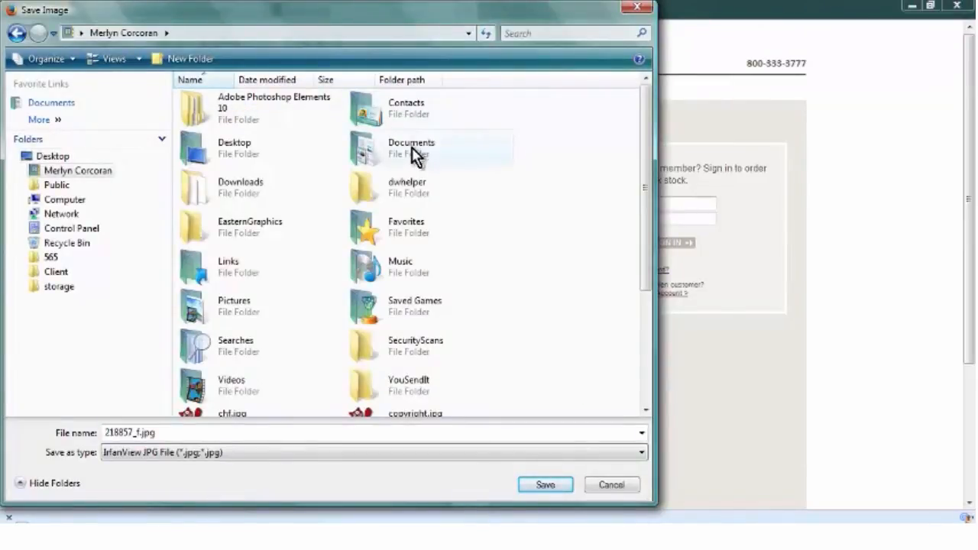
pyautogui.doubleClick(413, 149)
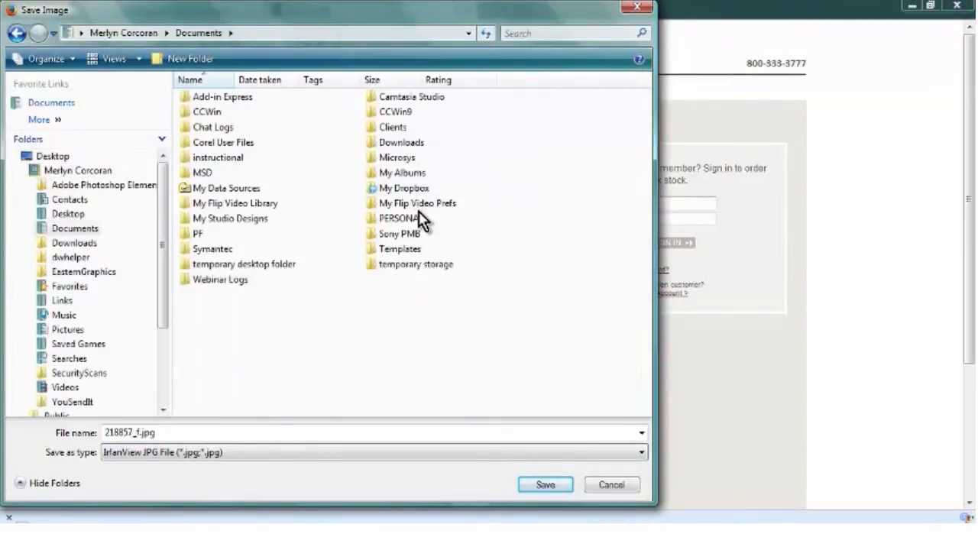
pyautogui.doubleClick(255, 220)
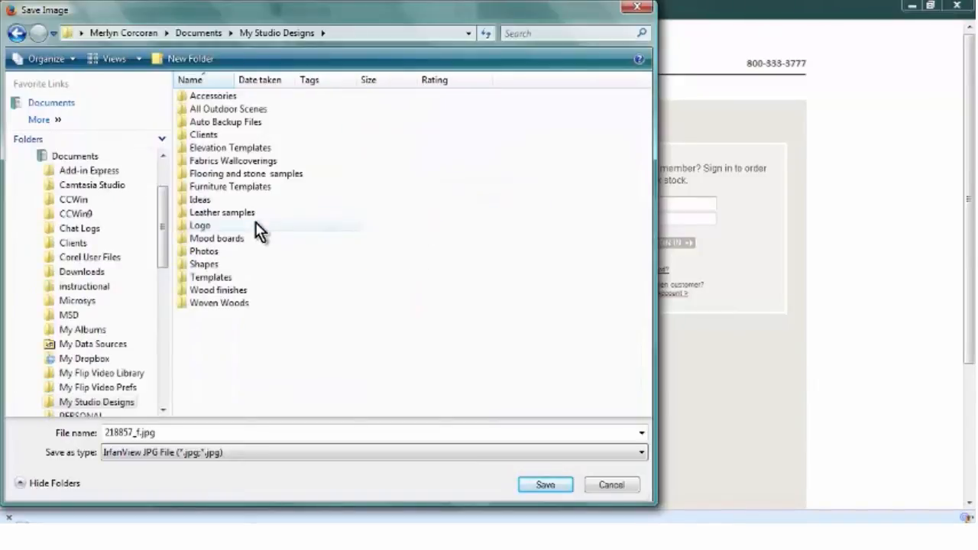
pyautogui.doubleClick(211, 136)
pyautogui.click(203, 138)
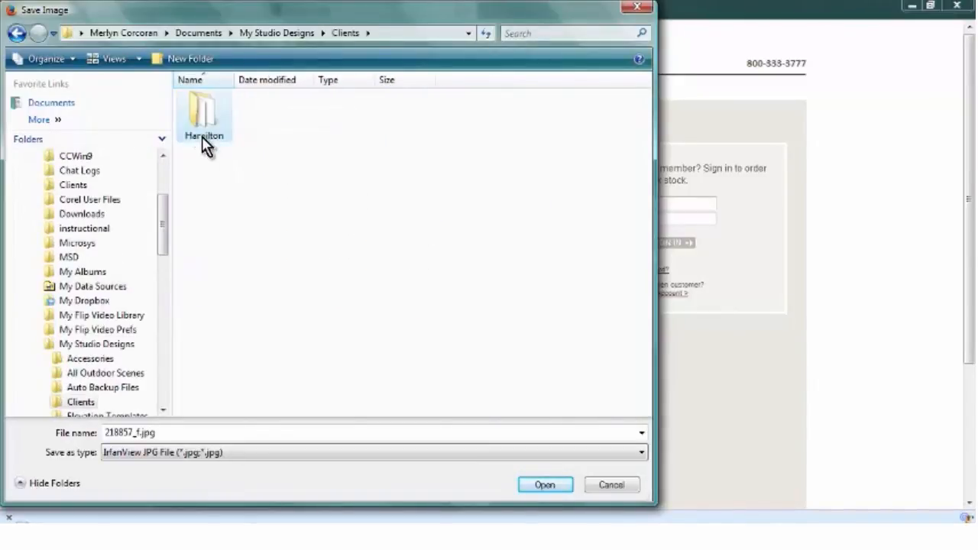
pyautogui.doubleClick(202, 136)
pyautogui.doubleClick(394, 102)
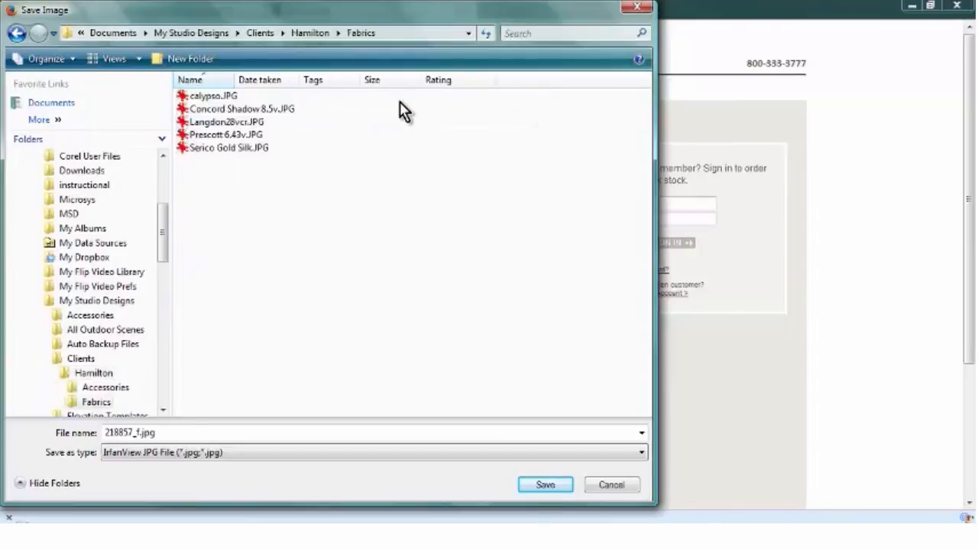
# Name the fabric image BHWroughtWork15.5v, after its vertical repeat, and save it as a JPG file
pyautogui.moveTo(416, 21); pyautogui.dragTo(657, 373)
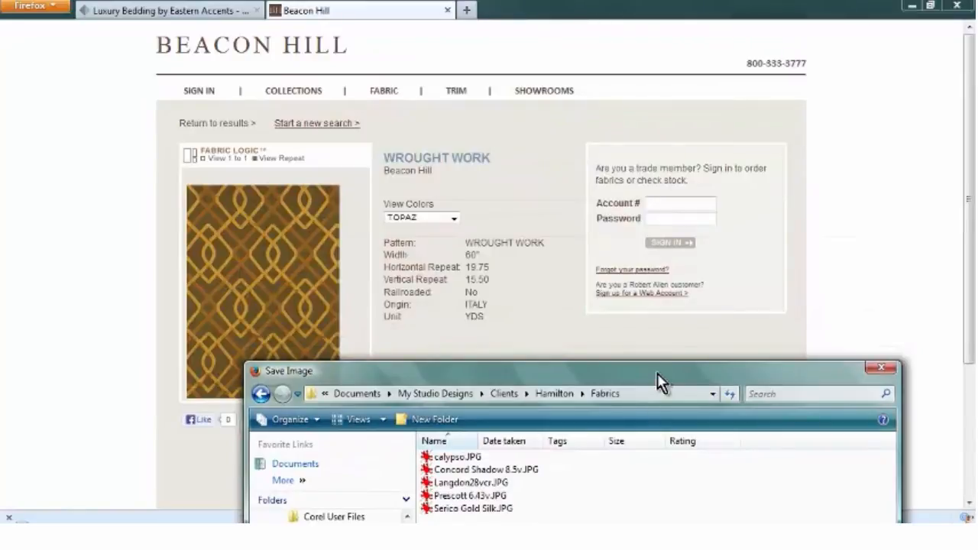
pyautogui.moveTo(658, 373); pyautogui.dragTo(611, 4)
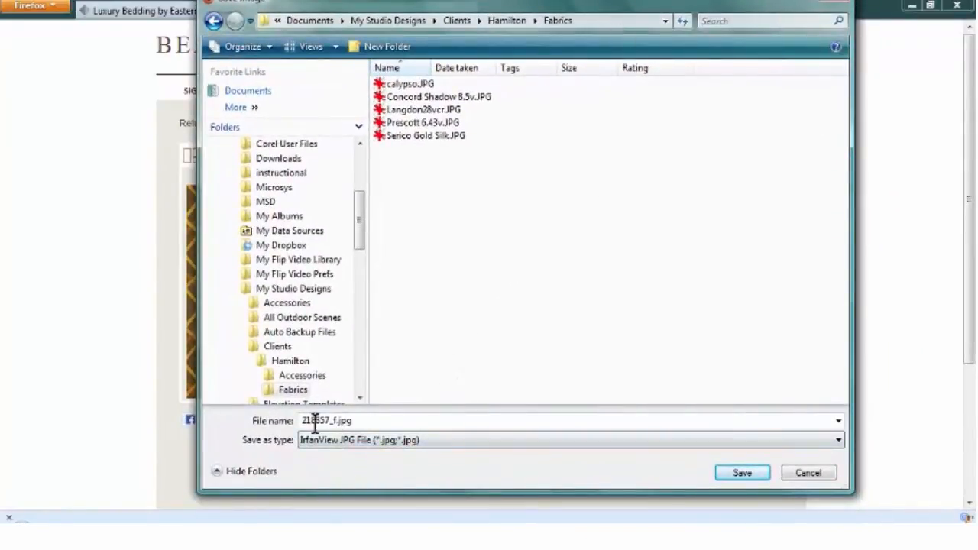
pyautogui.doubleClick(347, 420)
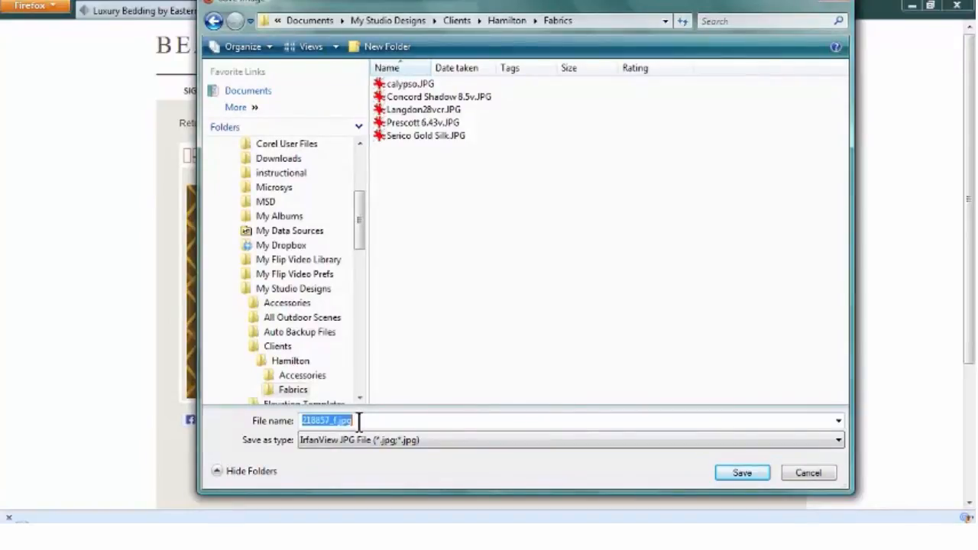
pyautogui.write('BHWroughtWork15.5v')
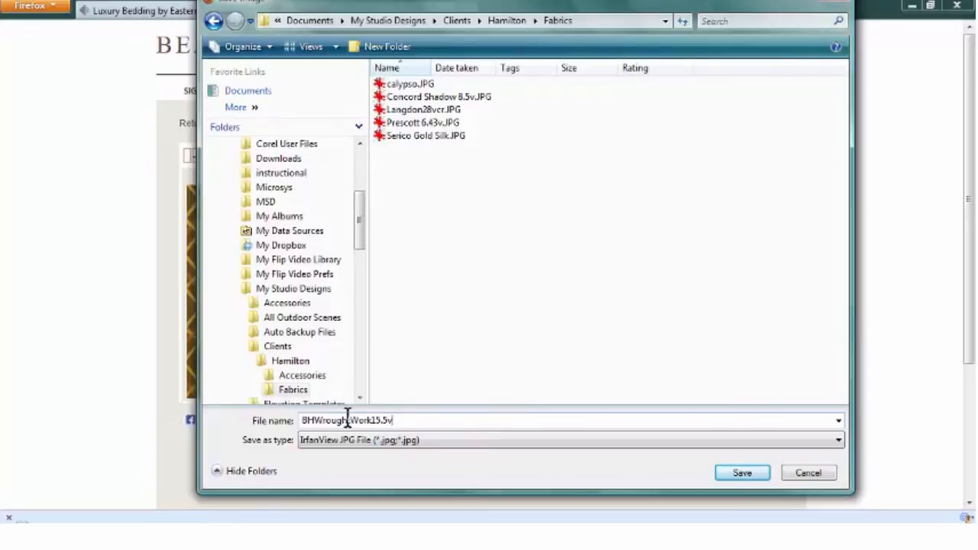
pyautogui.click(742, 474)
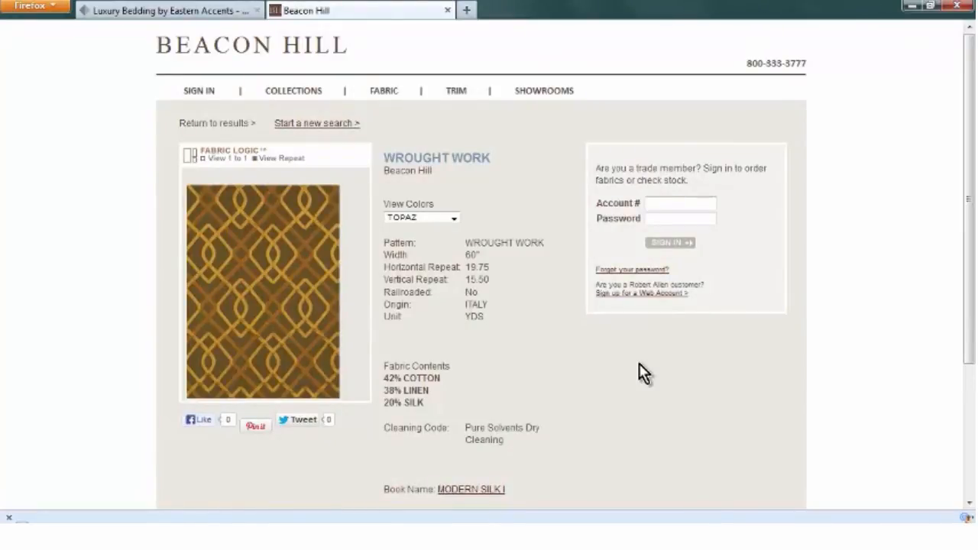
# Capture a small rectangular sample of the Serico Gold Silk swatch on the Eastern Accents page with the Snipping Tool
pyautogui.click(243, 9)
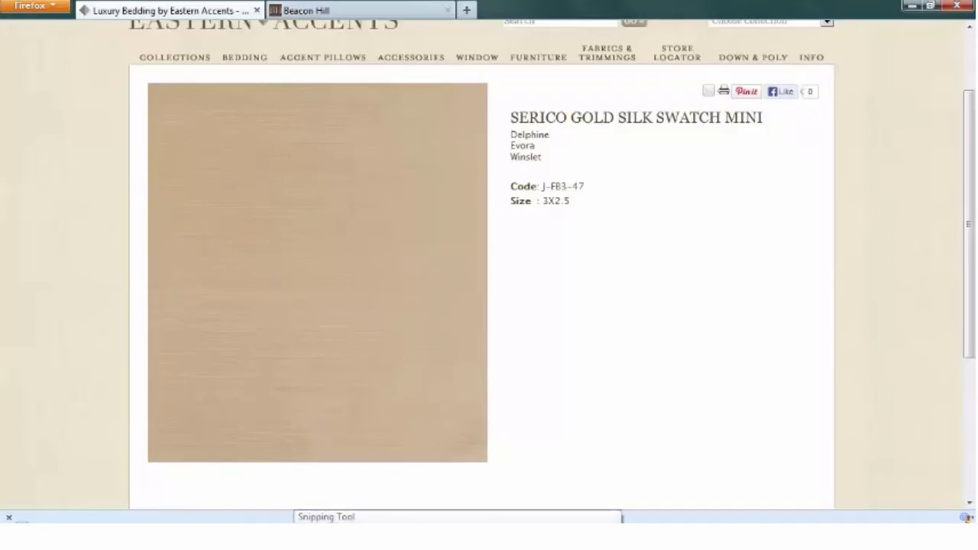
pyautogui.click(294, 537)
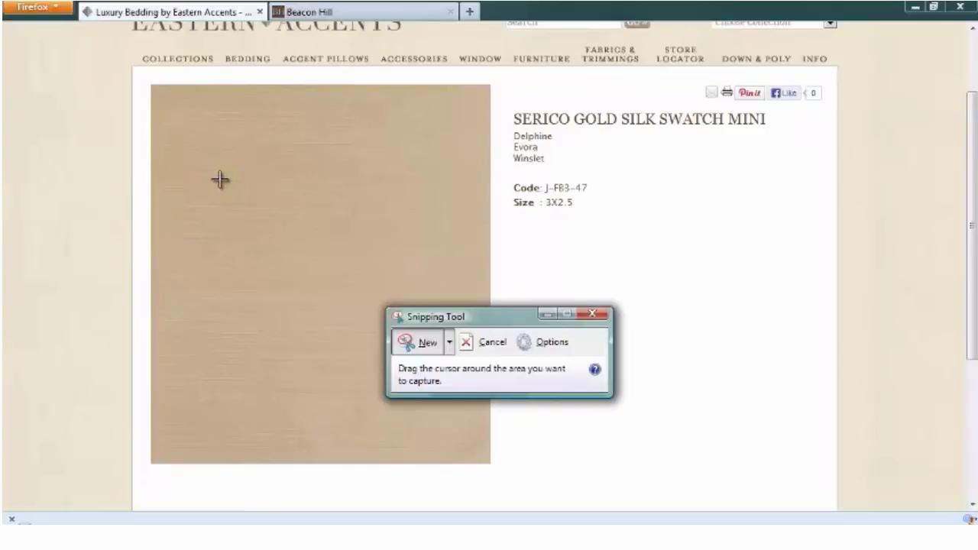
pyautogui.moveTo(234, 191); pyautogui.dragTo(348, 296)
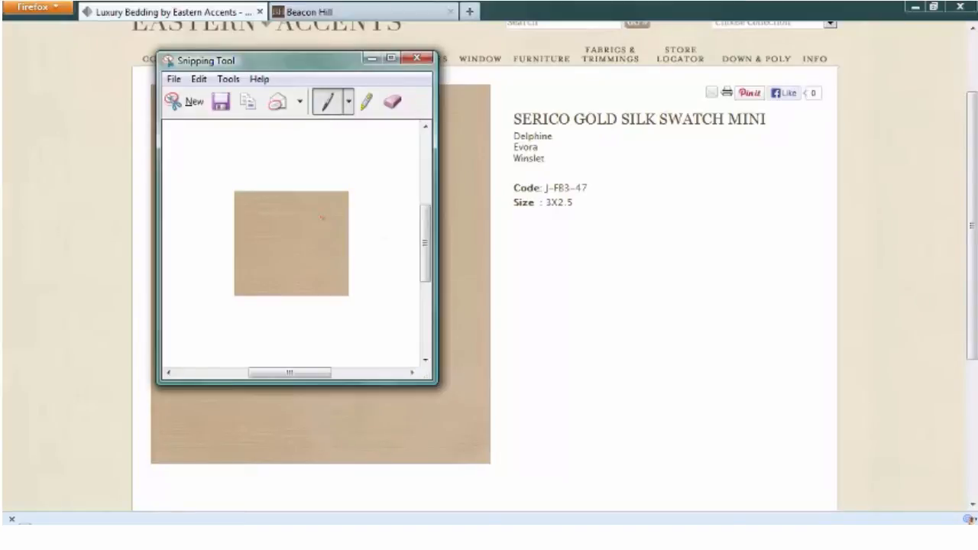
# Start saving the snip as a JPEG file and browse to the client's Fabrics folder in My Studio Designs
pyautogui.click(175, 79)
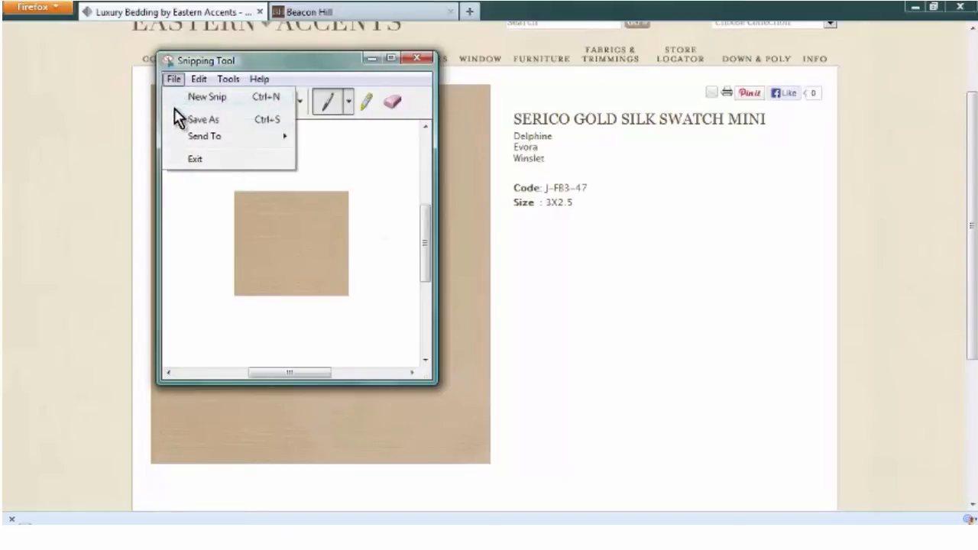
pyautogui.click(203, 126)
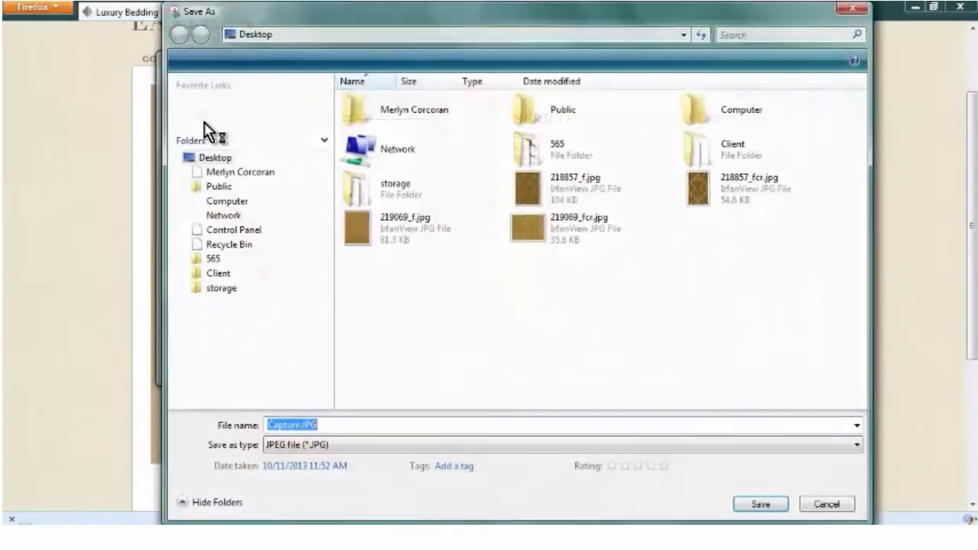
pyautogui.doubleClick(409, 113)
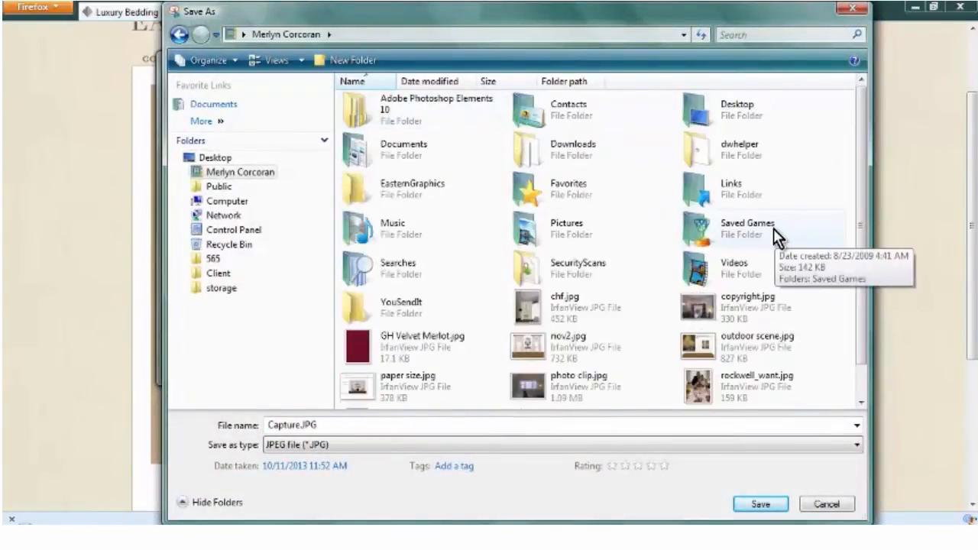
pyautogui.click(419, 152)
pyautogui.doubleClick(419, 151)
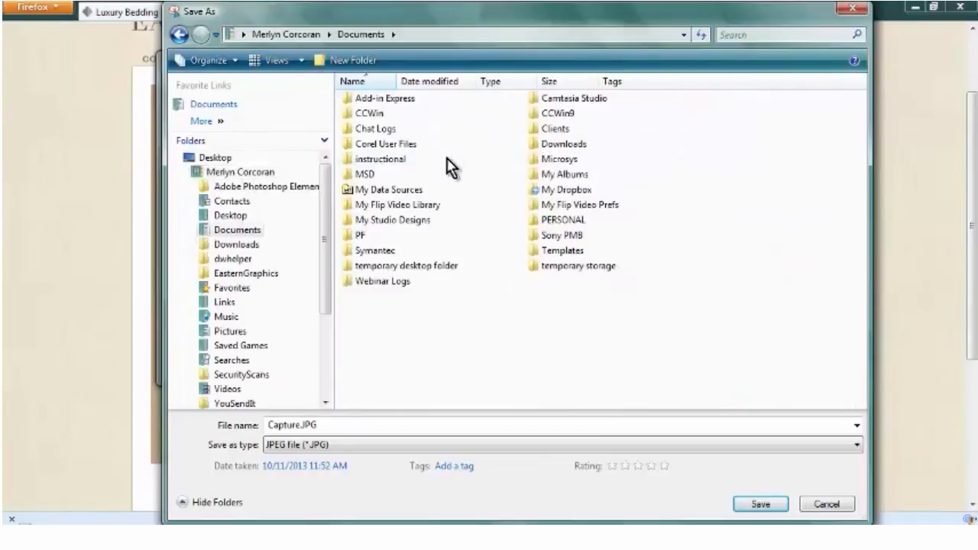
pyautogui.doubleClick(393, 221)
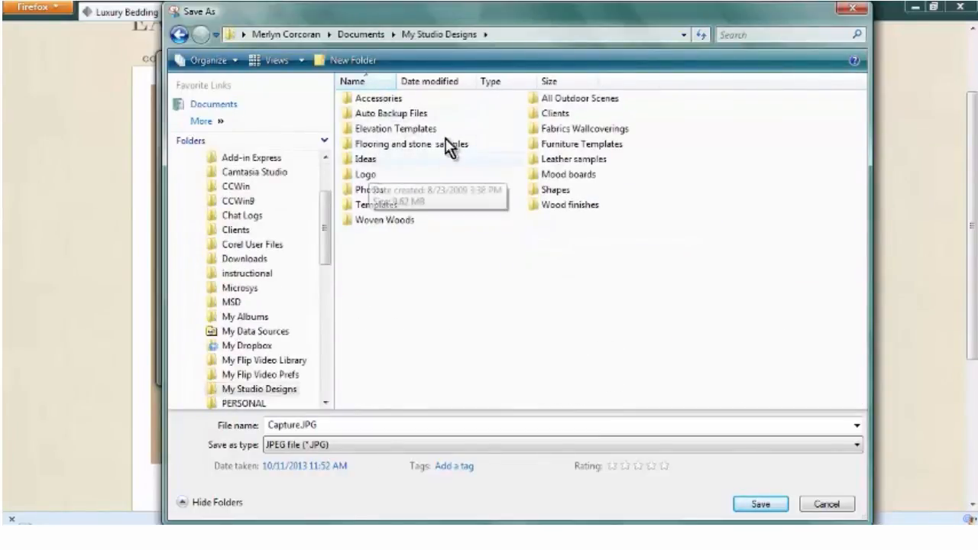
pyautogui.doubleClick(555, 115)
pyautogui.doubleClick(376, 98)
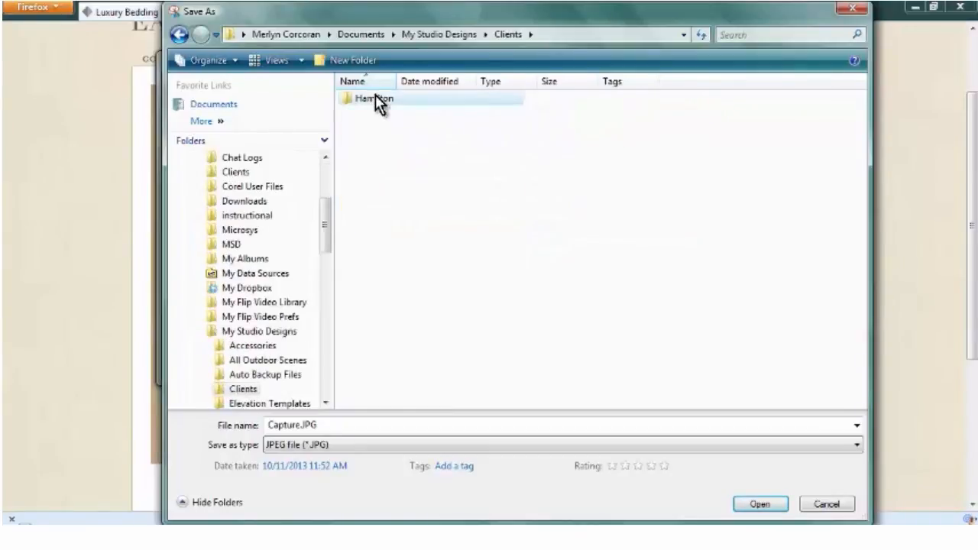
pyautogui.doubleClick(555, 103)
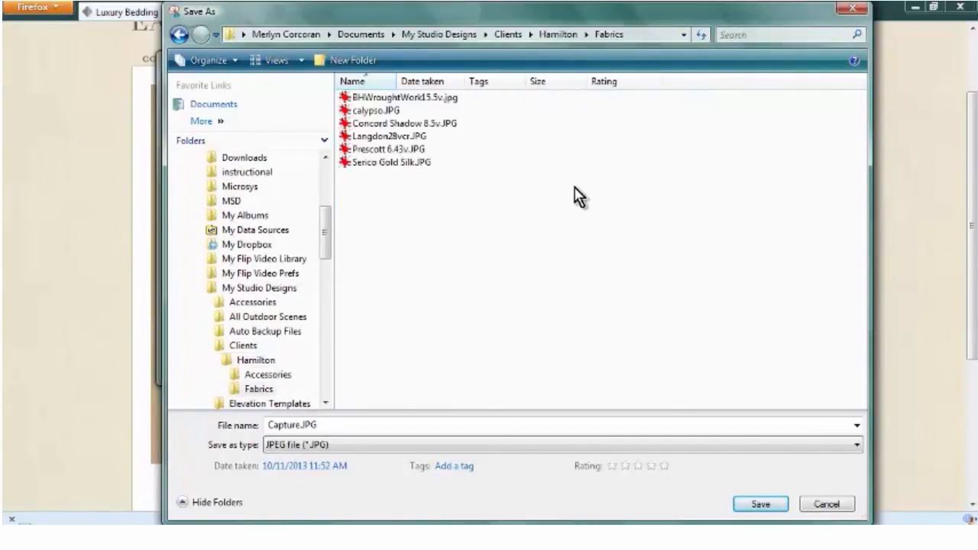
# Cancel saving the snip and close the Snipping Tool, discarding the capture
pyautogui.click(320, 425)
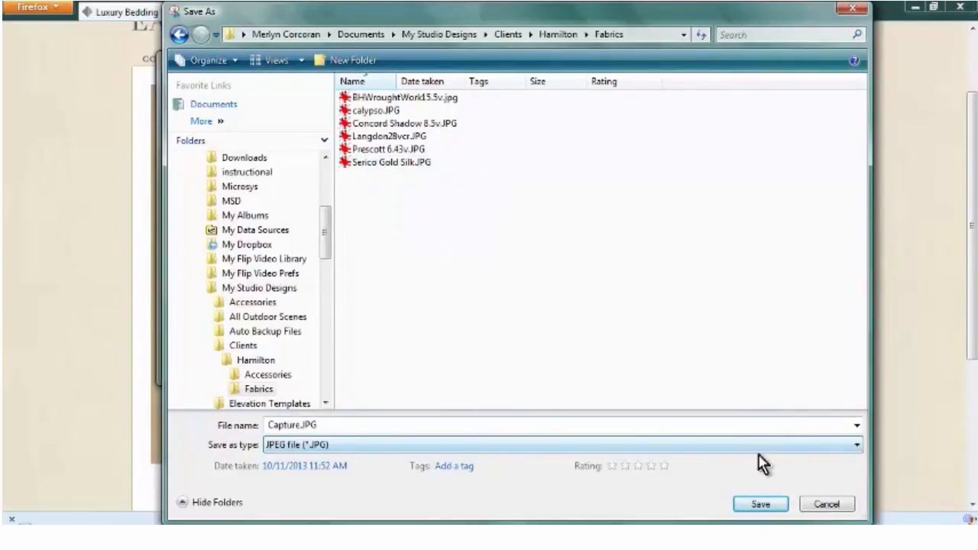
pyautogui.click(829, 507)
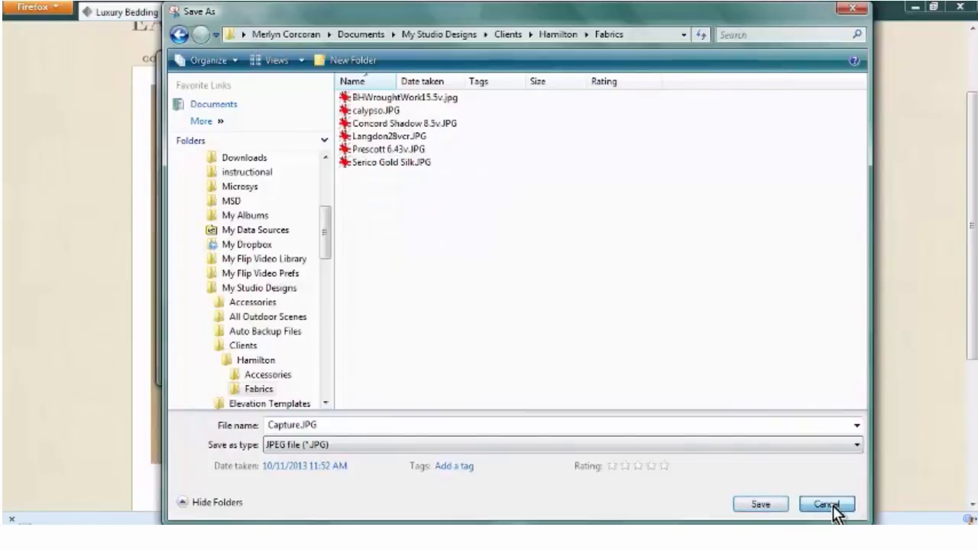
pyautogui.click(418, 61)
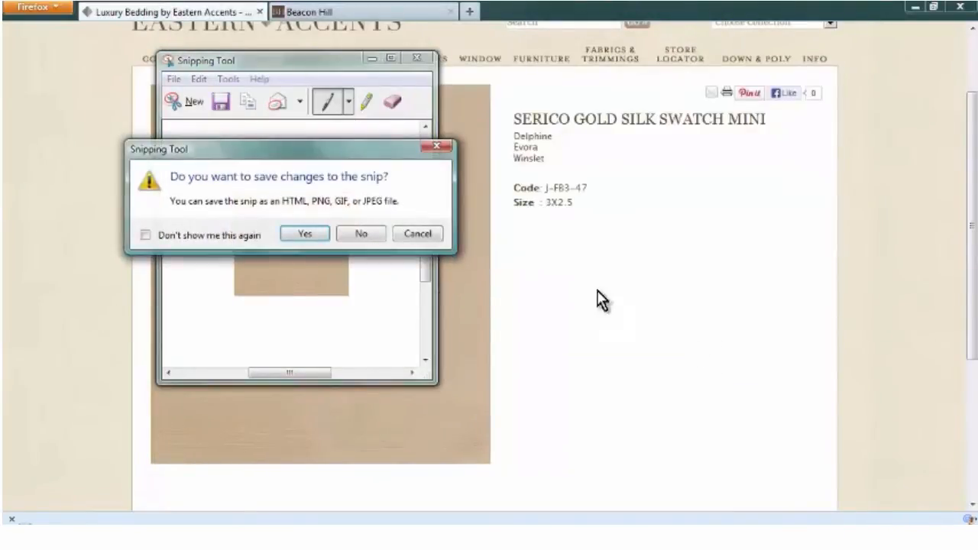
pyautogui.click(362, 232)
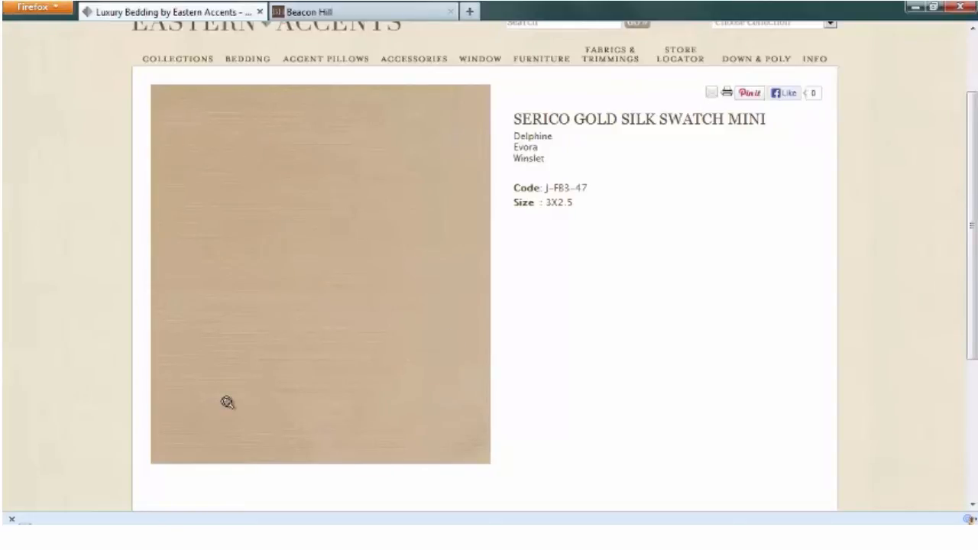
# Switch to Minutes Matter Studio and place the front-view Pleated Skirt 137 (Center Buttons) from Bed Skirts over the lower part of the bed
pyautogui.hotkey('alt', 'Tab')
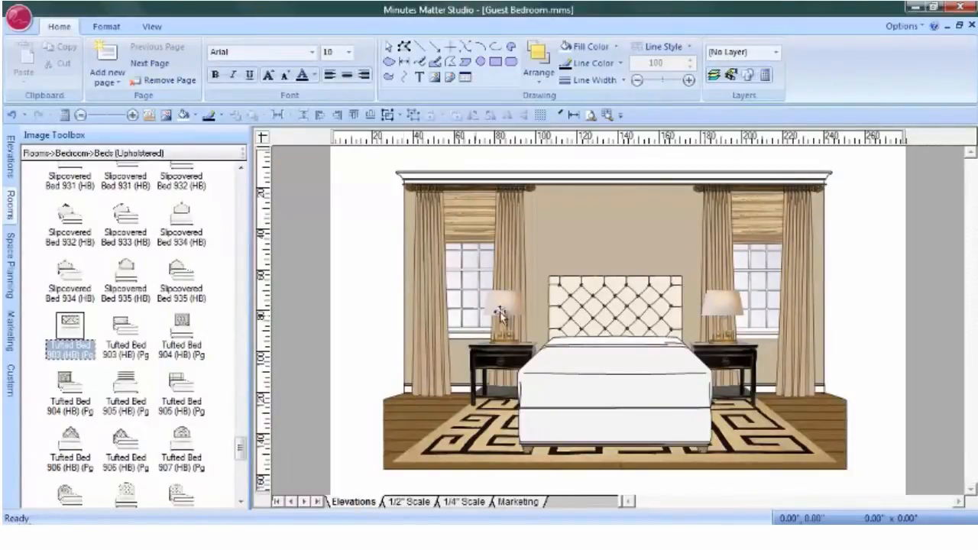
pyautogui.click(7, 206)
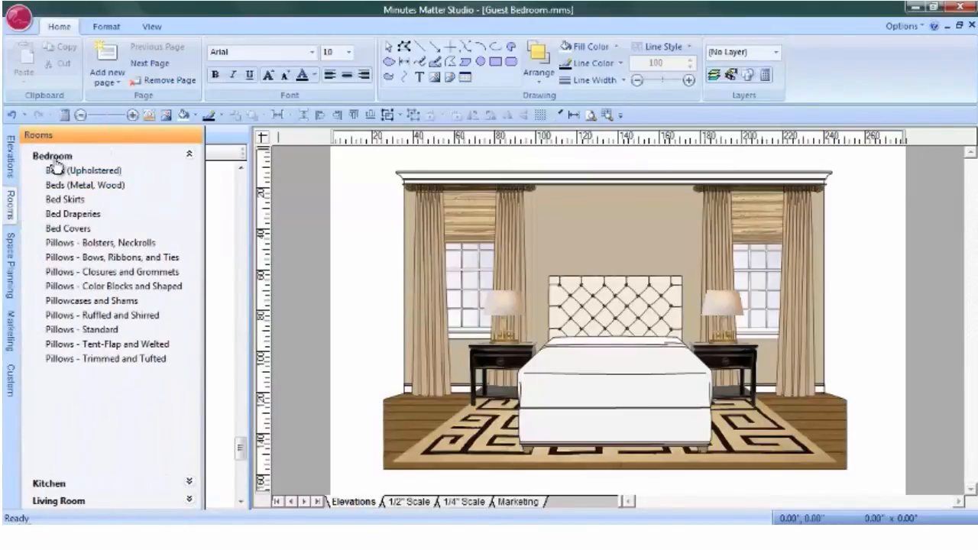
pyautogui.click(73, 201)
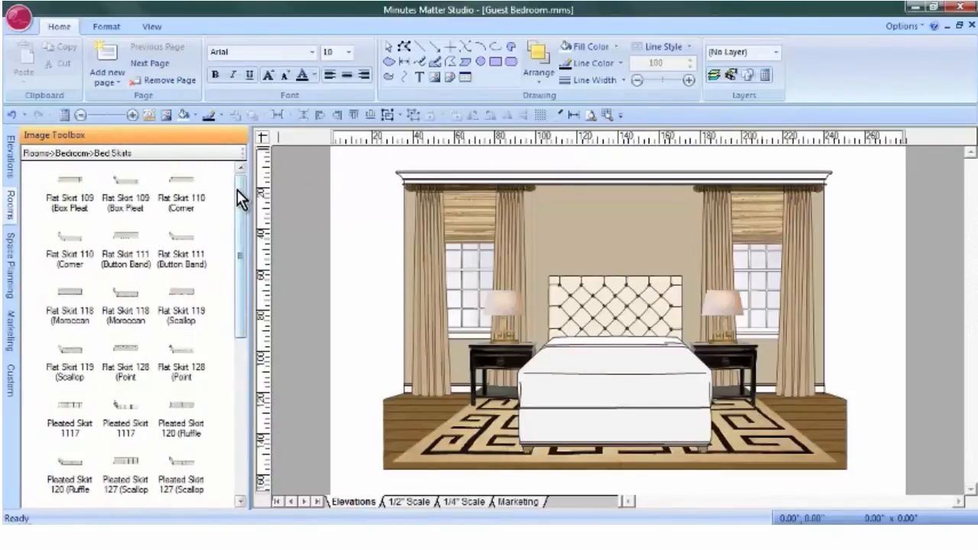
pyautogui.moveTo(237, 190); pyautogui.dragTo(234, 269)
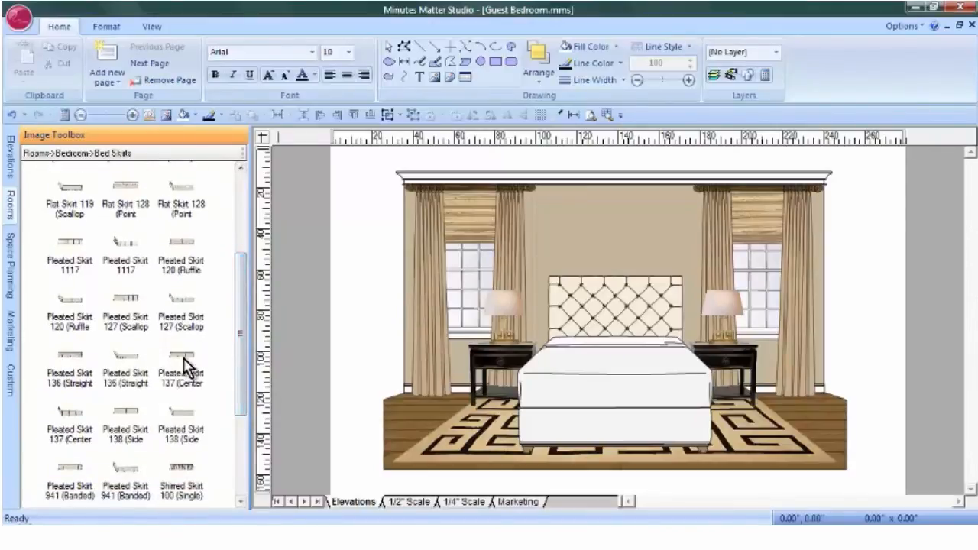
pyautogui.moveTo(184, 356)
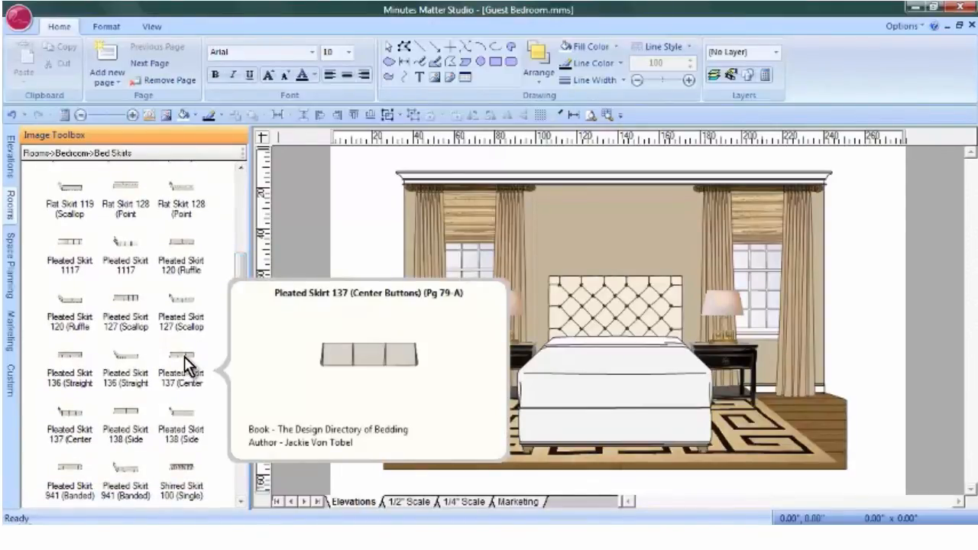
pyautogui.moveTo(127, 358)
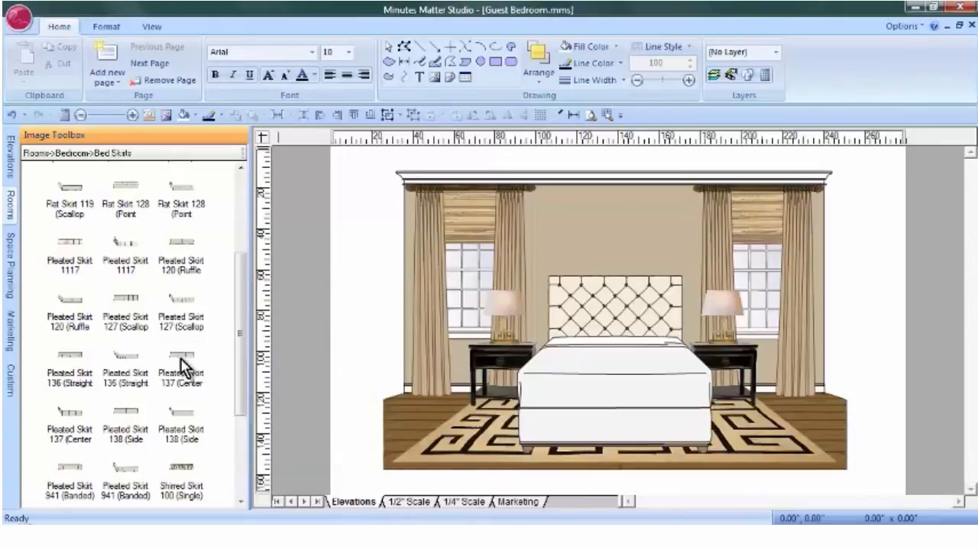
pyautogui.moveTo(184, 369); pyautogui.dragTo(517, 420)
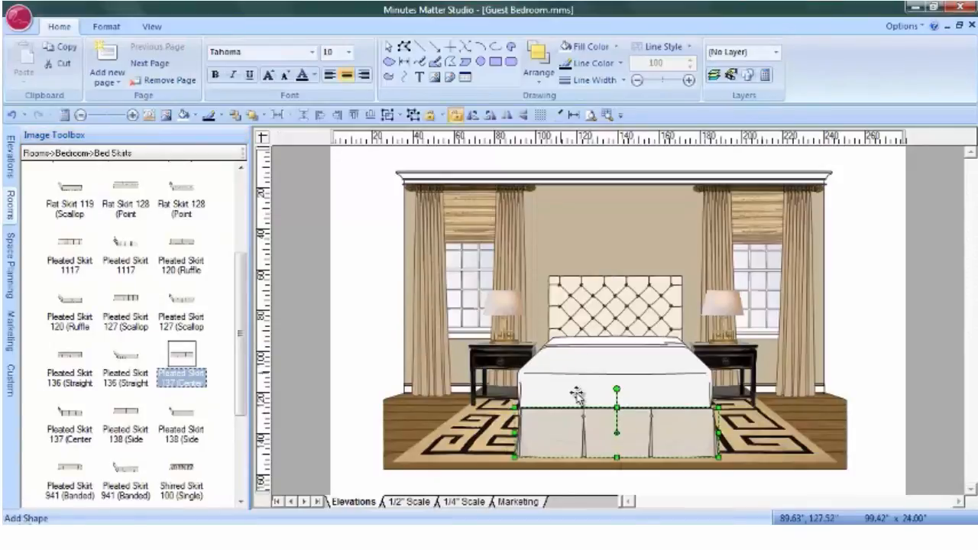
# Open the bed skirt's fill properties and select the first empty custom fill slot
pyautogui.rightClick(618, 426)
pyautogui.moveTo(648, 350)
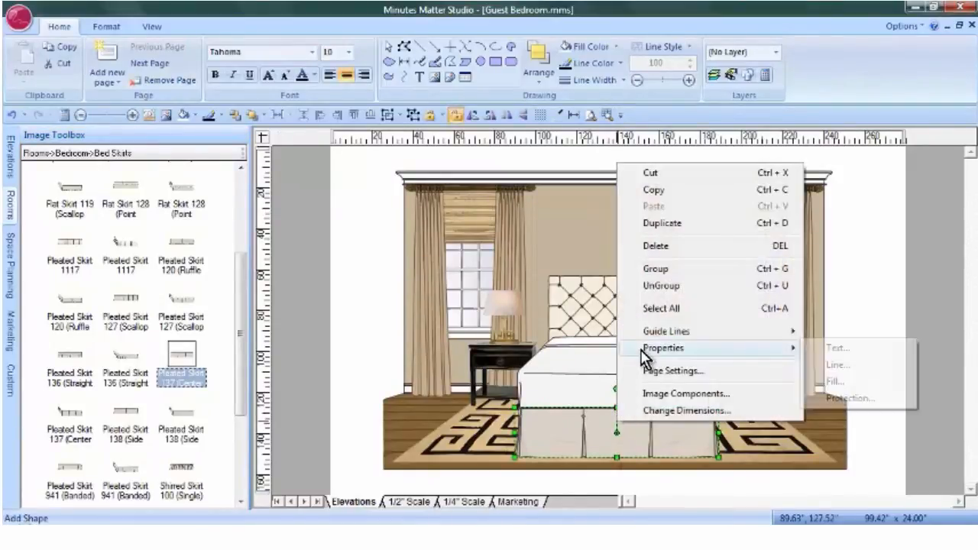
pyautogui.click(838, 382)
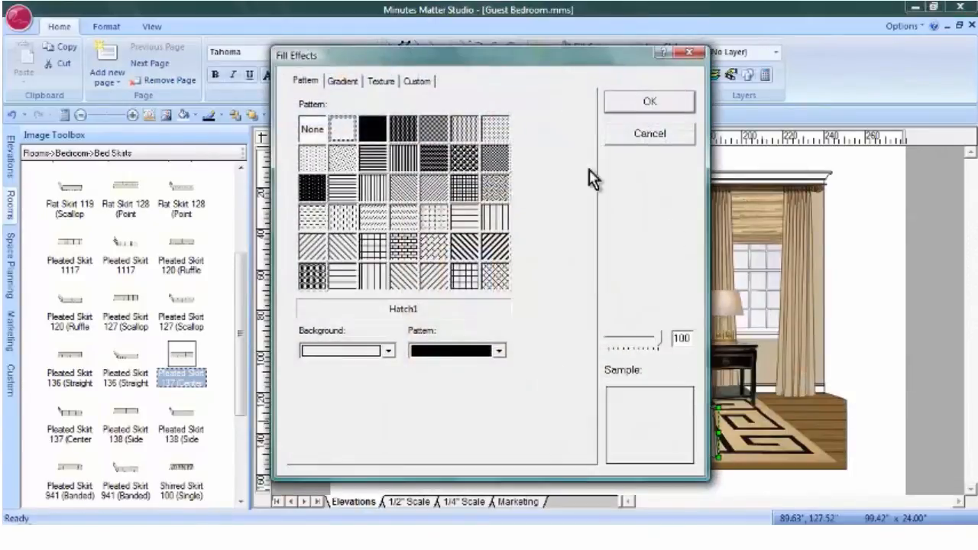
pyautogui.click(417, 82)
pyautogui.click(403, 139)
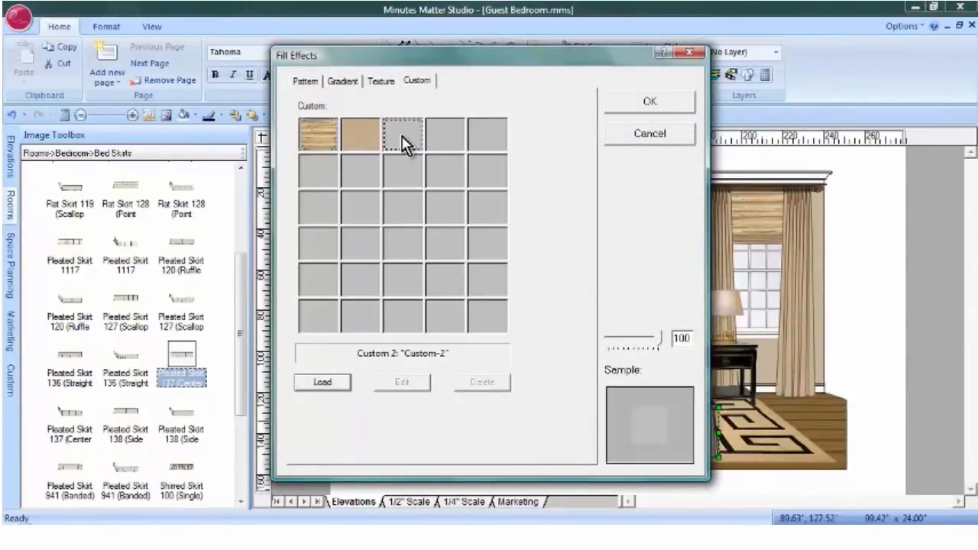
# Load Concord Shadow 8.5v.JPG from the Fabrics folder into the selected custom slot, showing the files as large icons
pyautogui.click(324, 384)
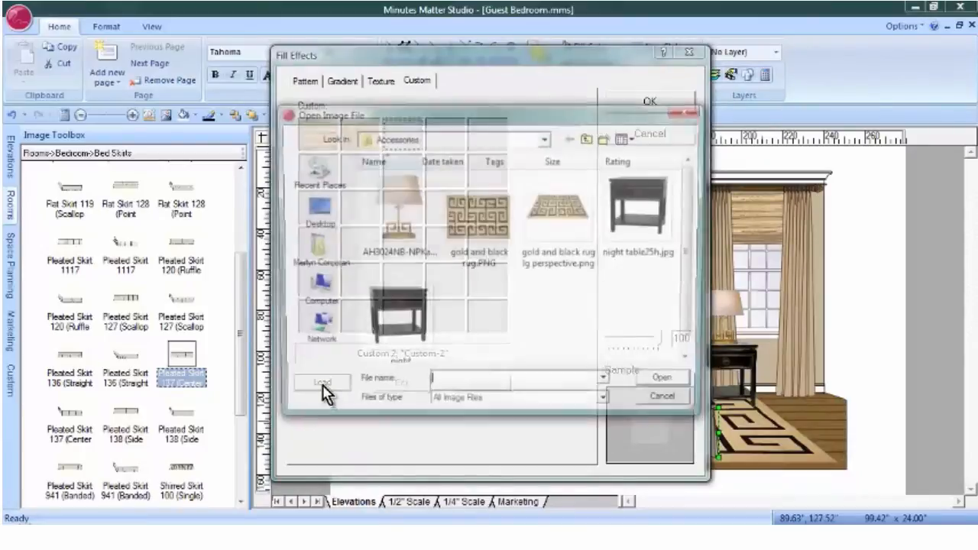
pyautogui.click(589, 139)
pyautogui.doubleClick(586, 196)
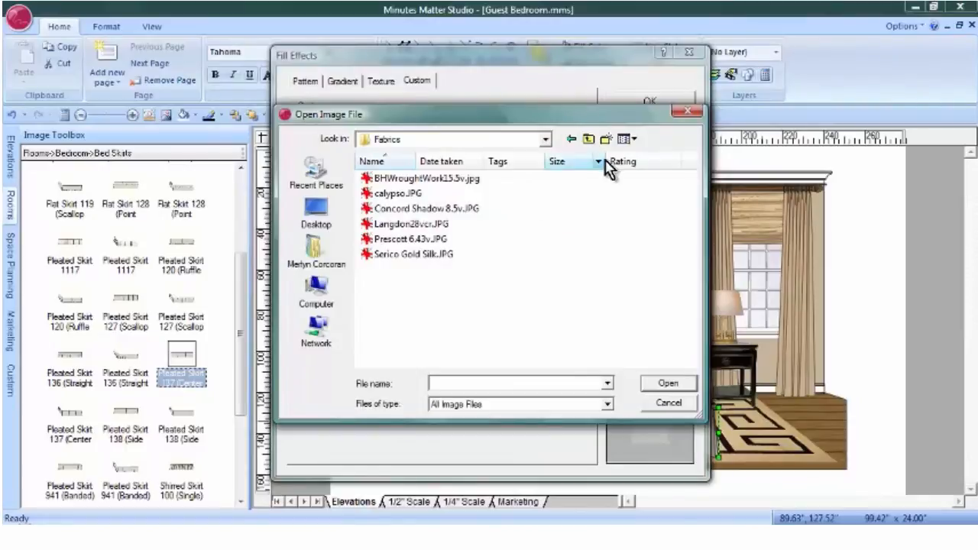
pyautogui.click(633, 139)
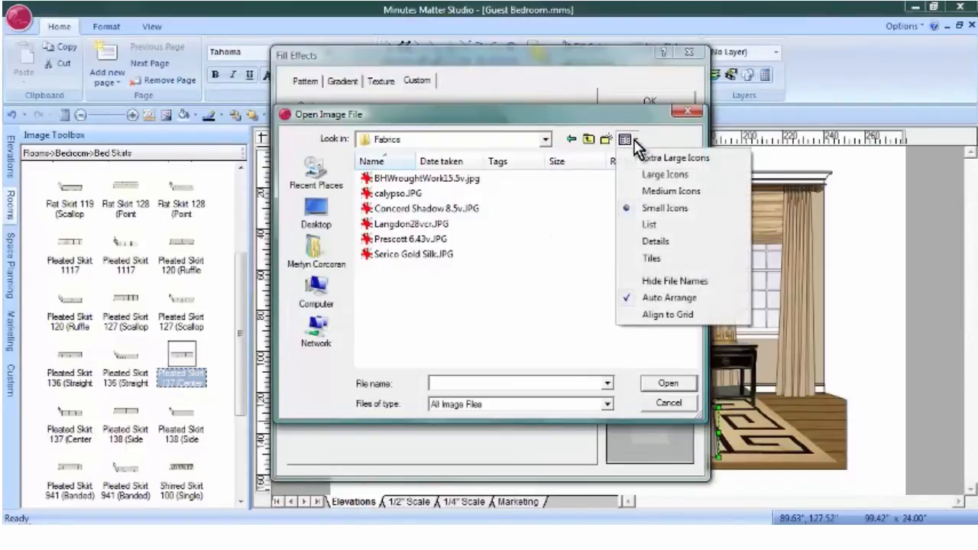
pyautogui.click(655, 174)
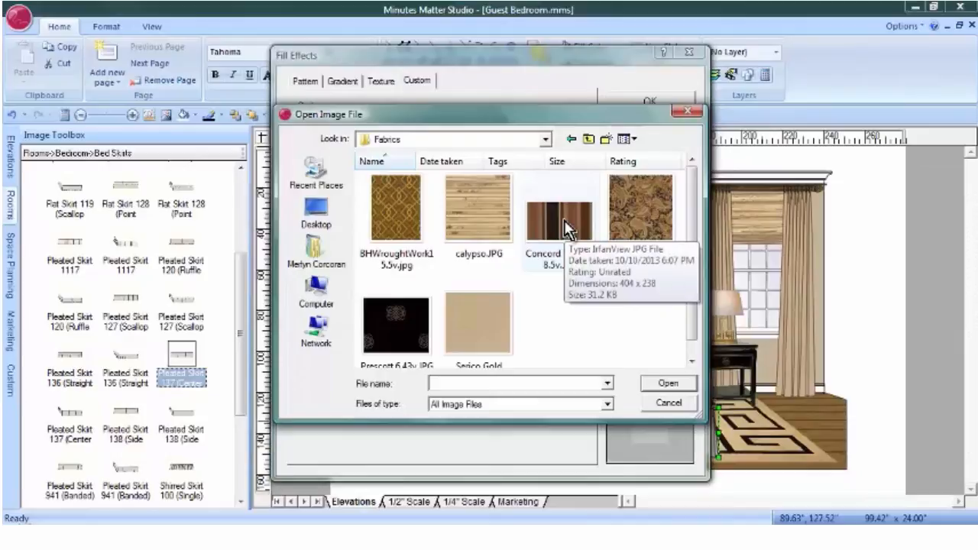
pyautogui.click(549, 229)
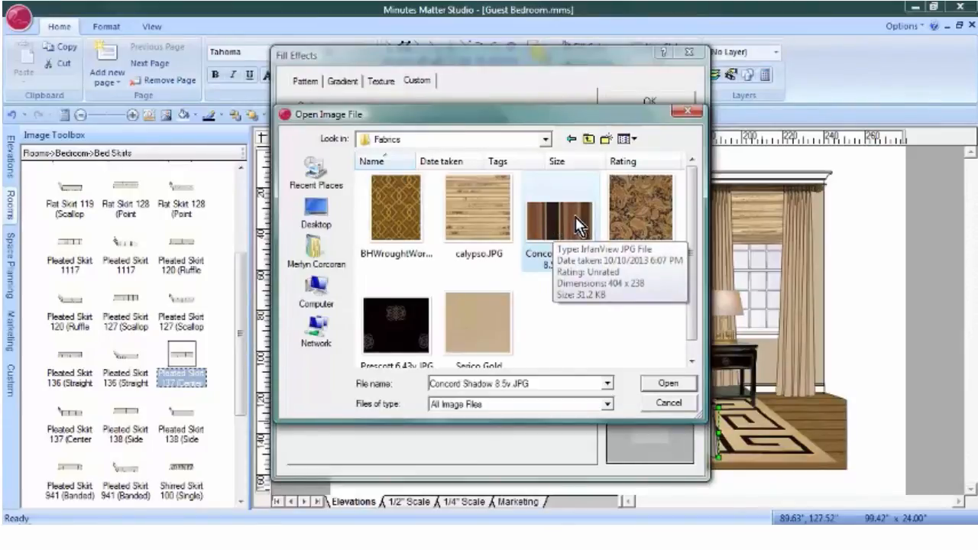
pyautogui.click(669, 385)
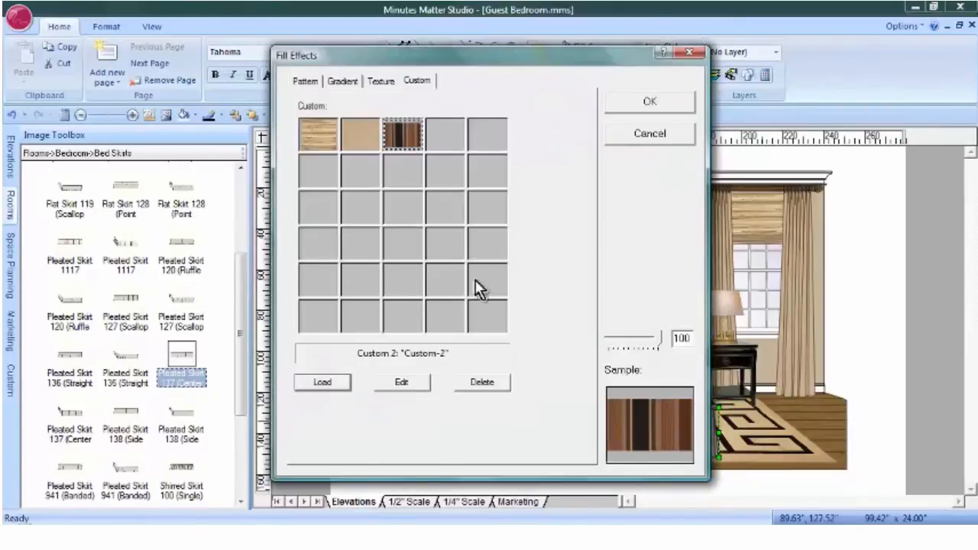
# Set the striped fabric's image width to 8.5 inches without keeping the aspect ratio, and apply the fill to the bed skirt
pyautogui.click(405, 382)
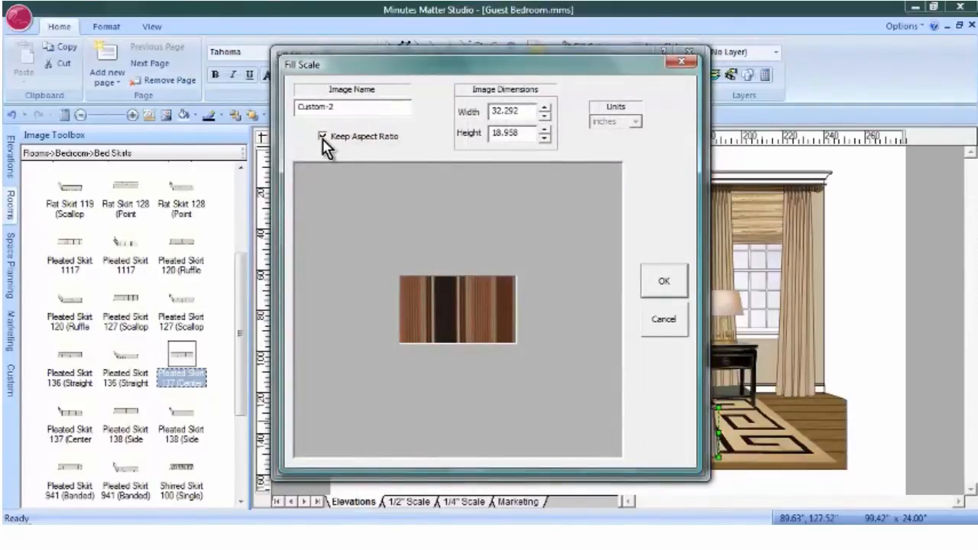
pyautogui.click(322, 138)
pyautogui.doubleClick(532, 111)
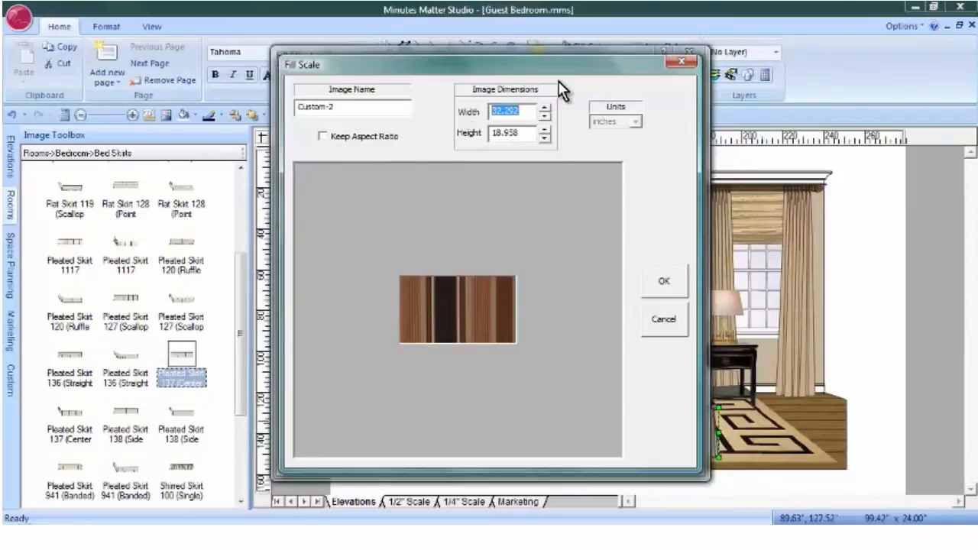
pyautogui.write('8.5')
pyautogui.click(676, 289)
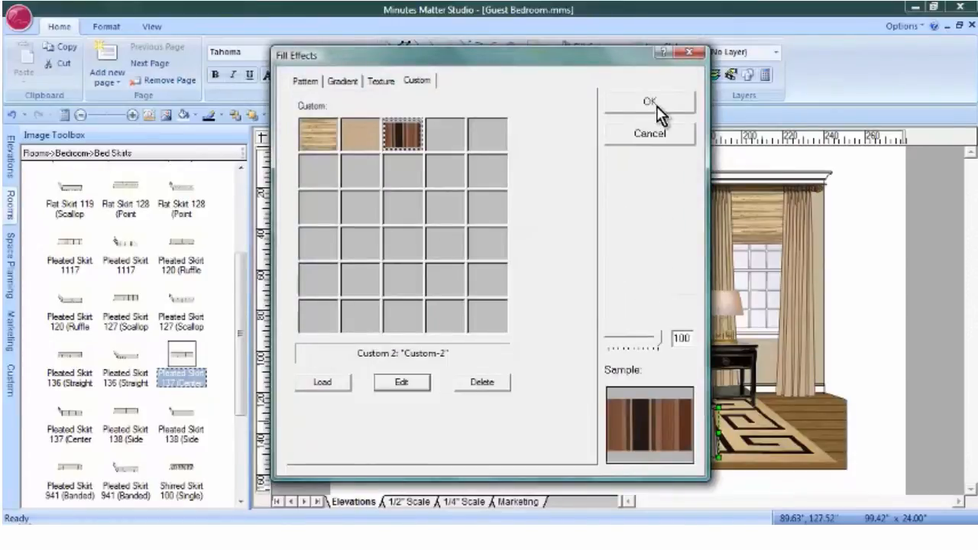
pyautogui.click(657, 108)
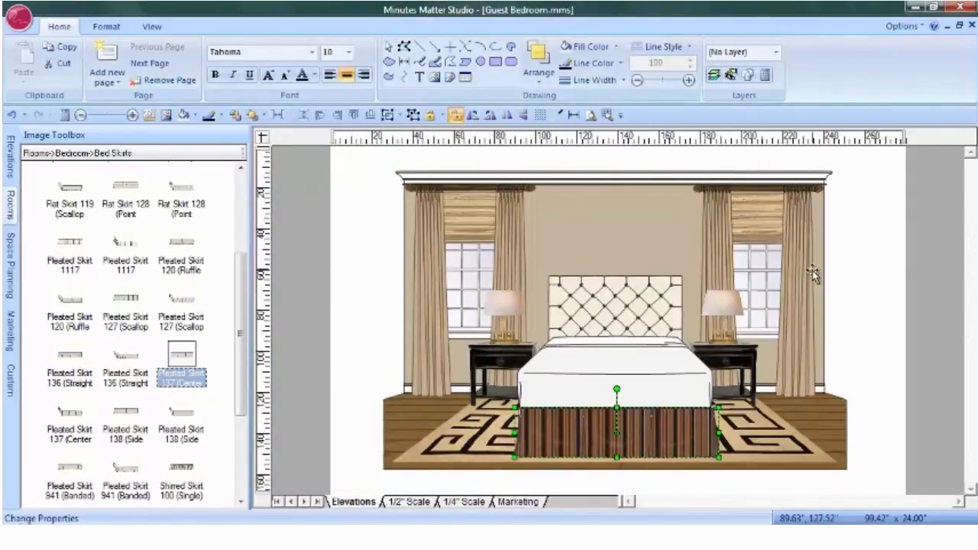
# Place the front-view Flat Cover 224 (Plain) from Bed Covers over the bed above the skirt
pyautogui.click(11, 203)
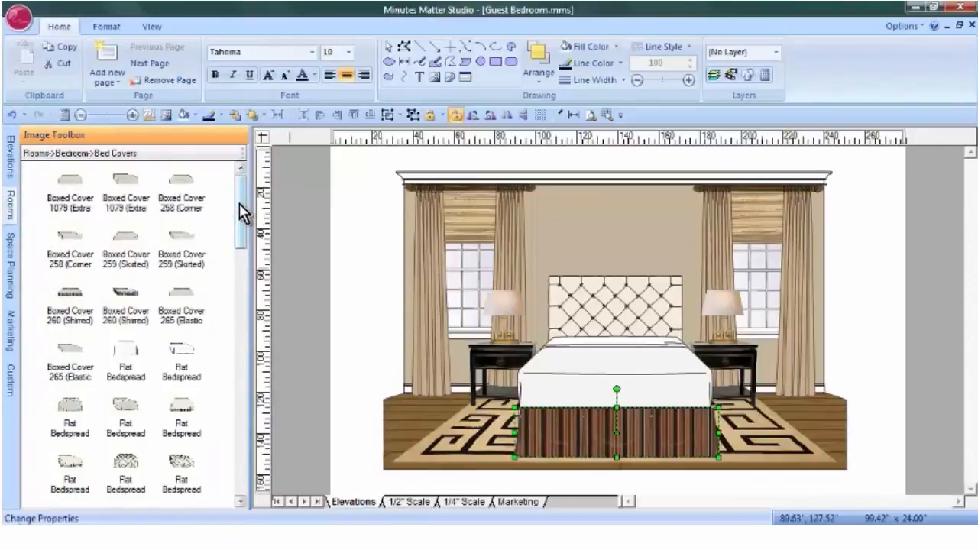
pyautogui.moveTo(240, 207); pyautogui.dragTo(240, 312)
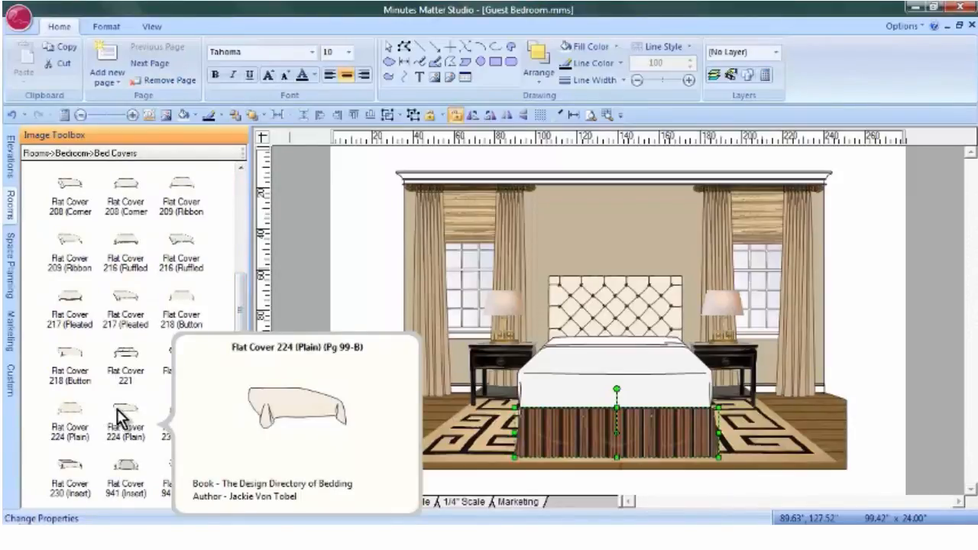
pyautogui.moveTo(65, 419)
pyautogui.mouseDown()
pyautogui.moveTo(474, 386)
pyautogui.moveTo(506, 339)
pyautogui.moveTo(702, 332)
pyautogui.moveTo(698, 366)
pyautogui.mouseUp()
# Load Langdon28vcr.JPG into the next empty custom fill slot for the bed cover
pyautogui.rightClick(628, 372)
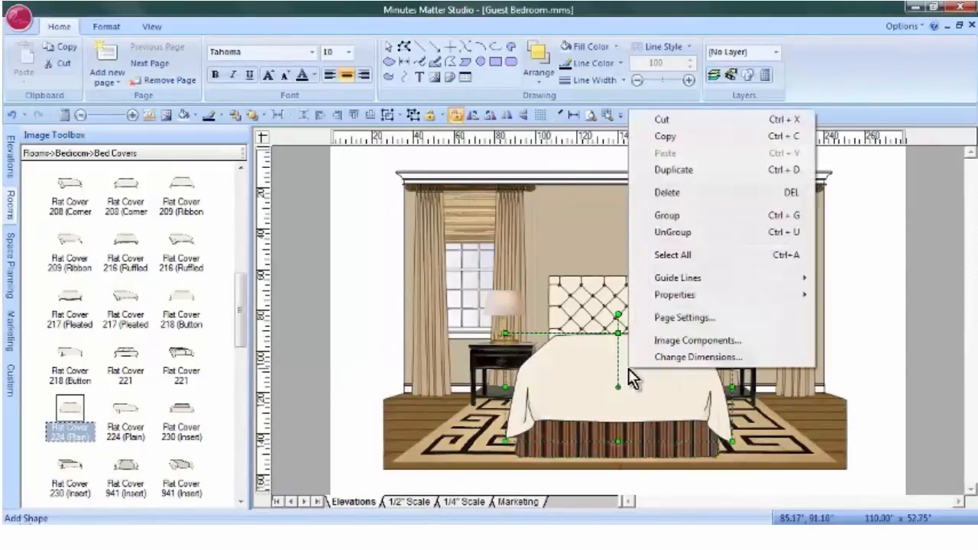
pyautogui.moveTo(688, 295)
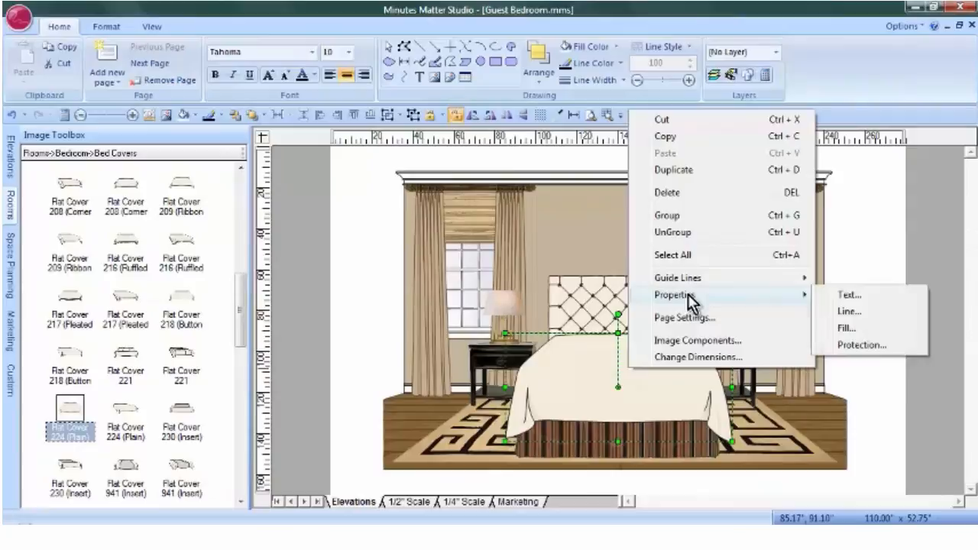
pyautogui.click(849, 330)
pyautogui.click(419, 81)
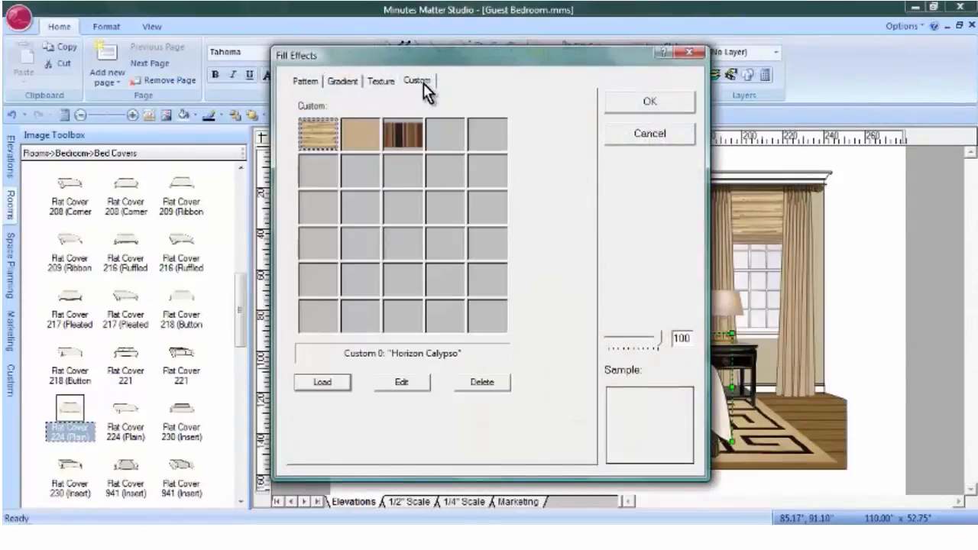
pyautogui.click(447, 136)
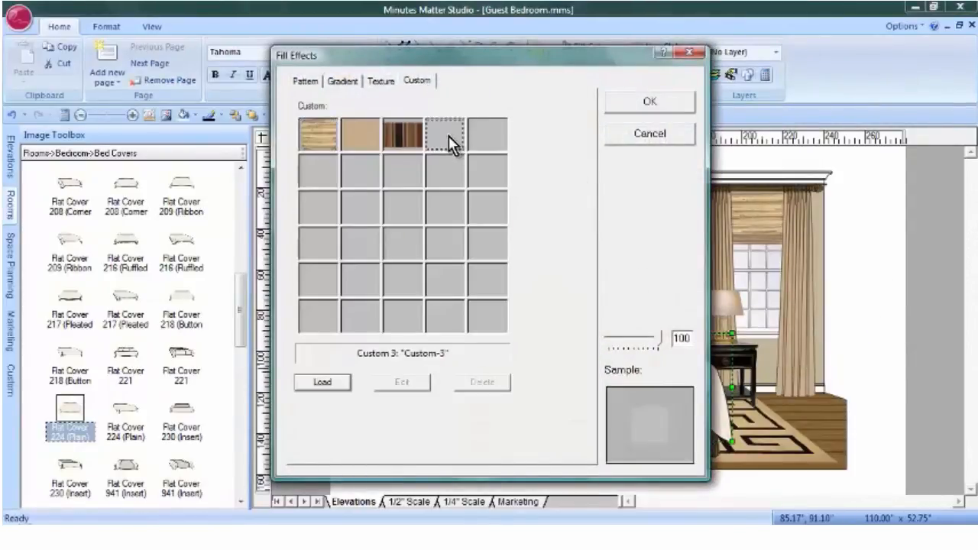
pyautogui.click(321, 385)
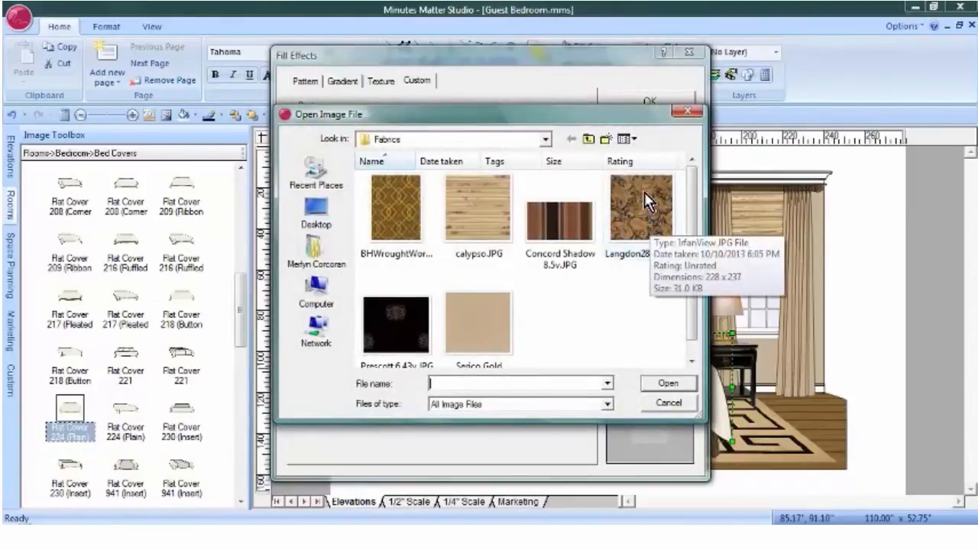
pyautogui.click(644, 192)
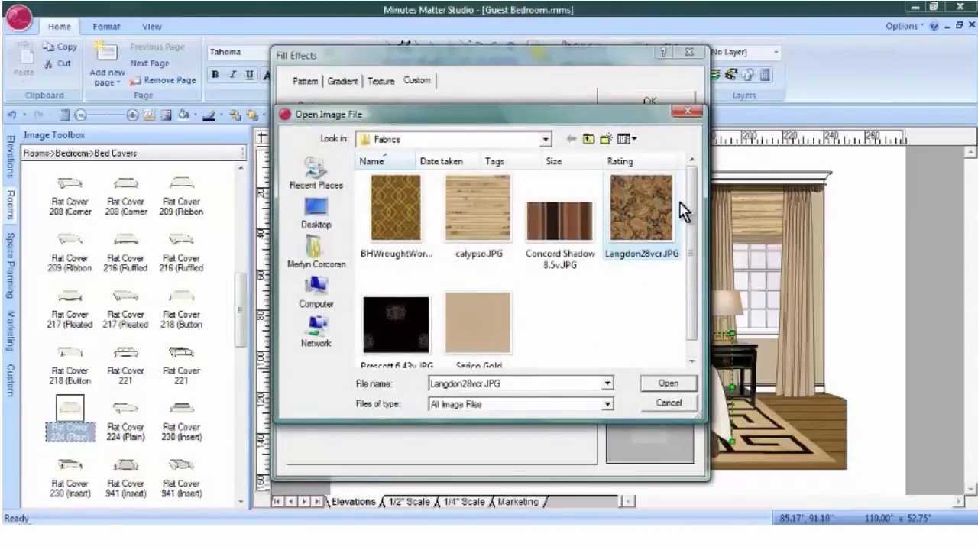
pyautogui.click(674, 385)
# Set the paisley fabric's image height to 28 inches with the aspect ratio kept, and apply the fill to the bed cover
pyautogui.click(413, 386)
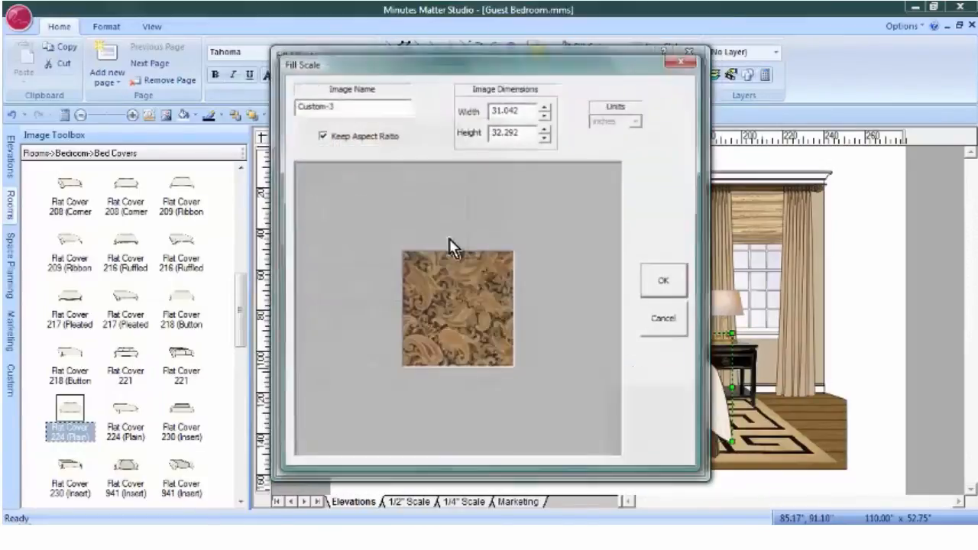
pyautogui.press('Tab')
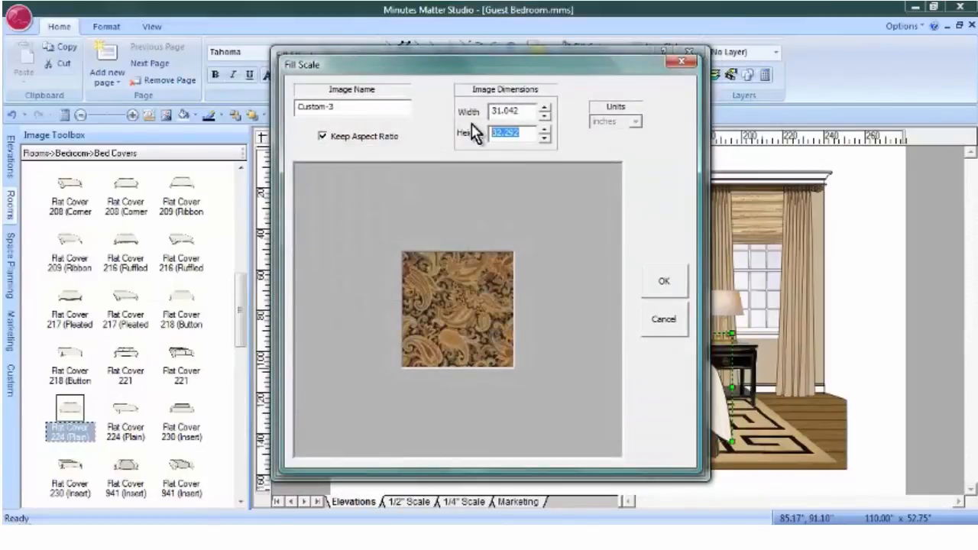
pyautogui.write('28')
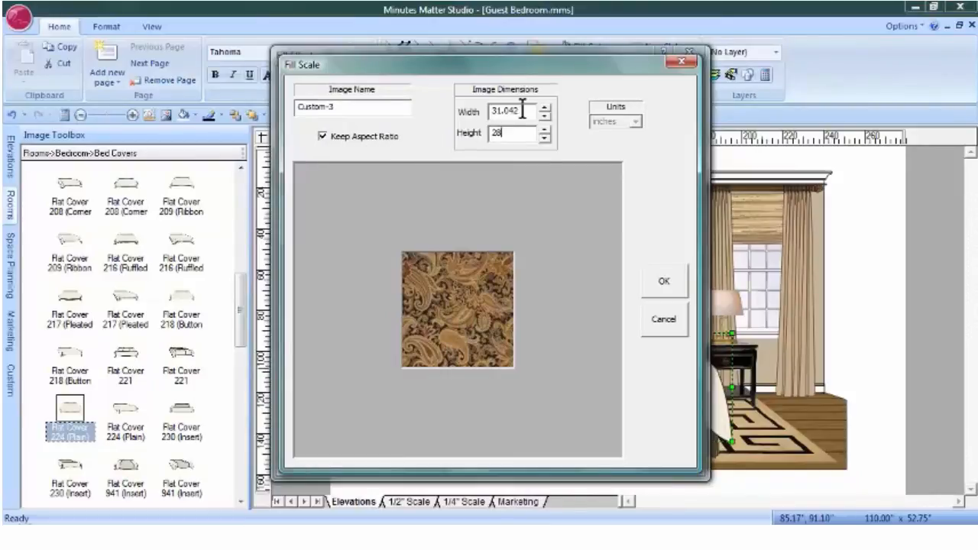
pyautogui.click(668, 287)
pyautogui.click(665, 110)
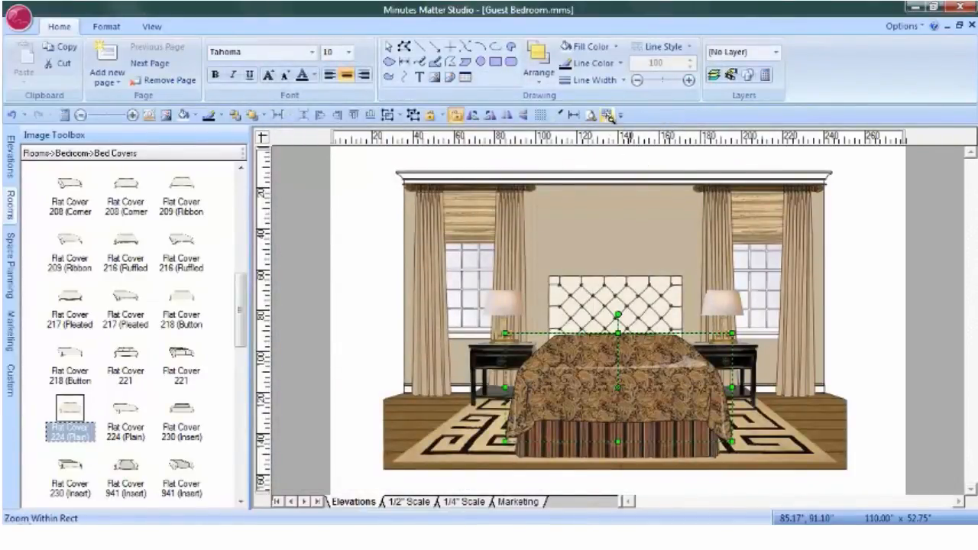
# Lower the fill opacity of the bed cover's Highlight component through its image components
pyautogui.click(608, 115)
pyautogui.moveTo(625, 340); pyautogui.dragTo(744, 445)
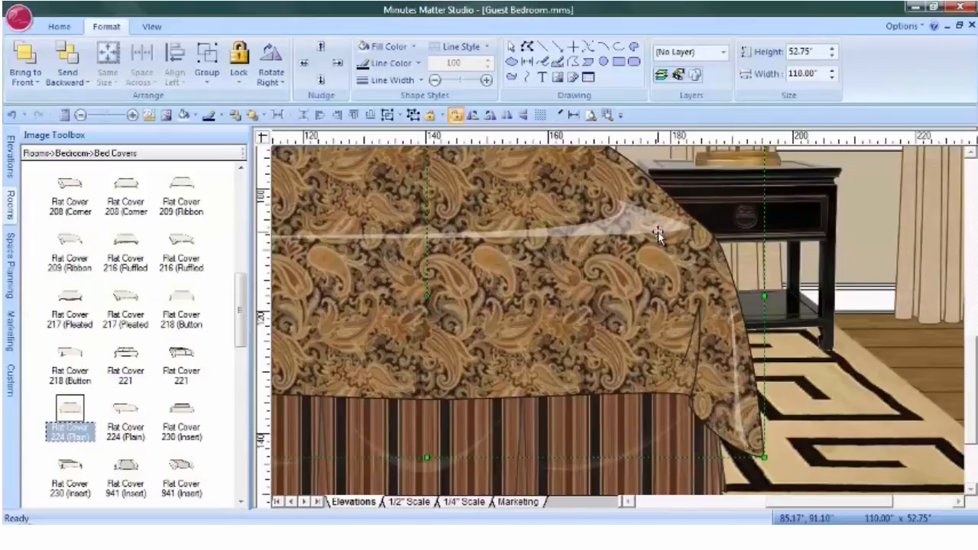
pyautogui.rightClick(518, 215)
pyautogui.click(587, 446)
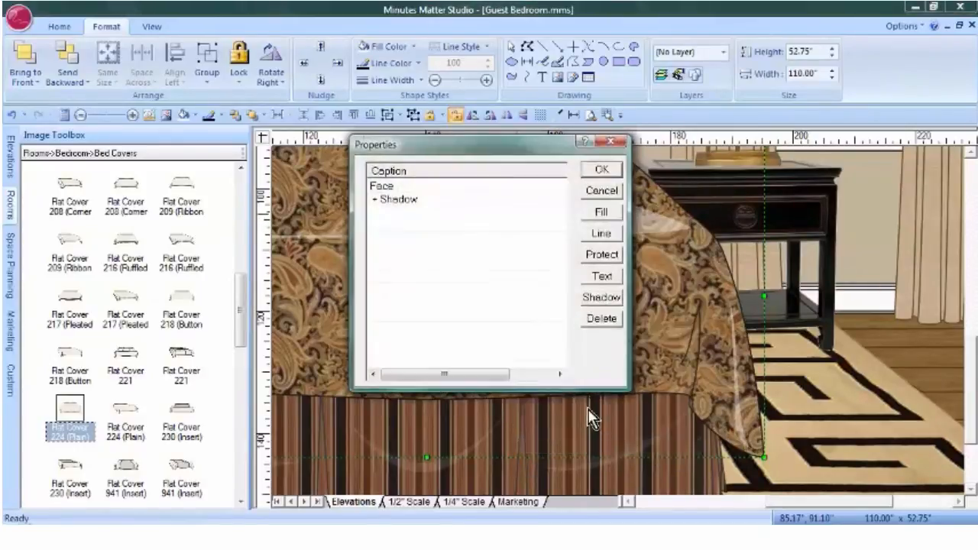
pyautogui.doubleClick(386, 199)
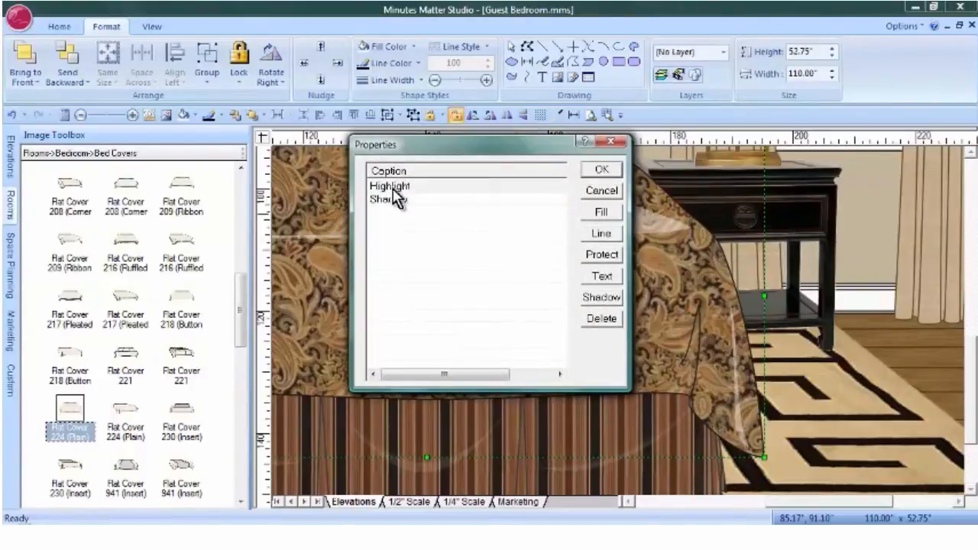
pyautogui.click(388, 188)
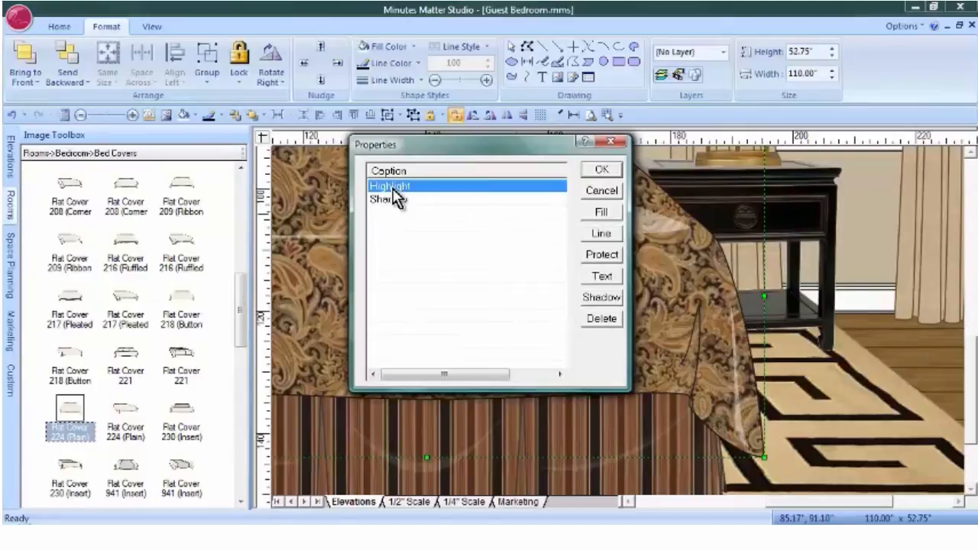
pyautogui.click(604, 214)
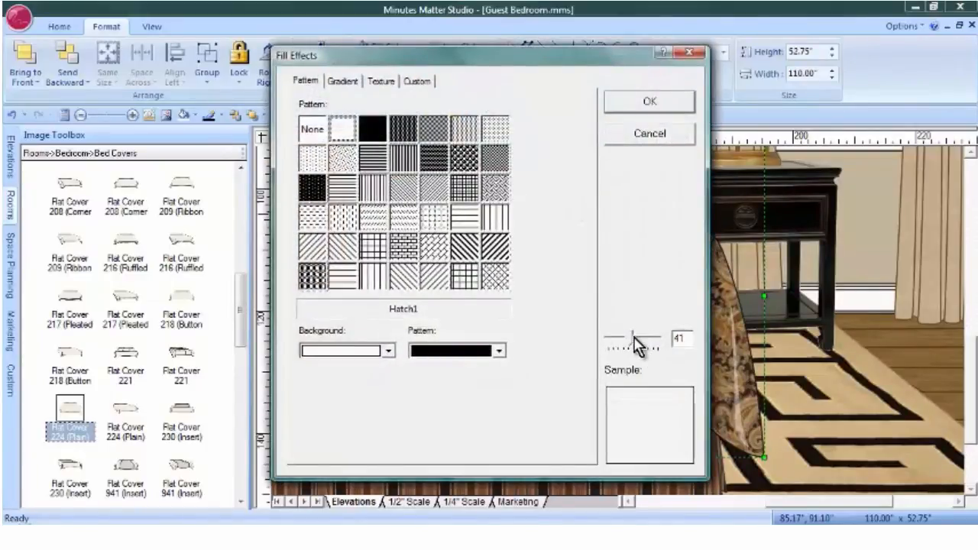
pyautogui.moveTo(633, 337); pyautogui.dragTo(619, 337)
pyautogui.click(672, 102)
pyautogui.click(603, 173)
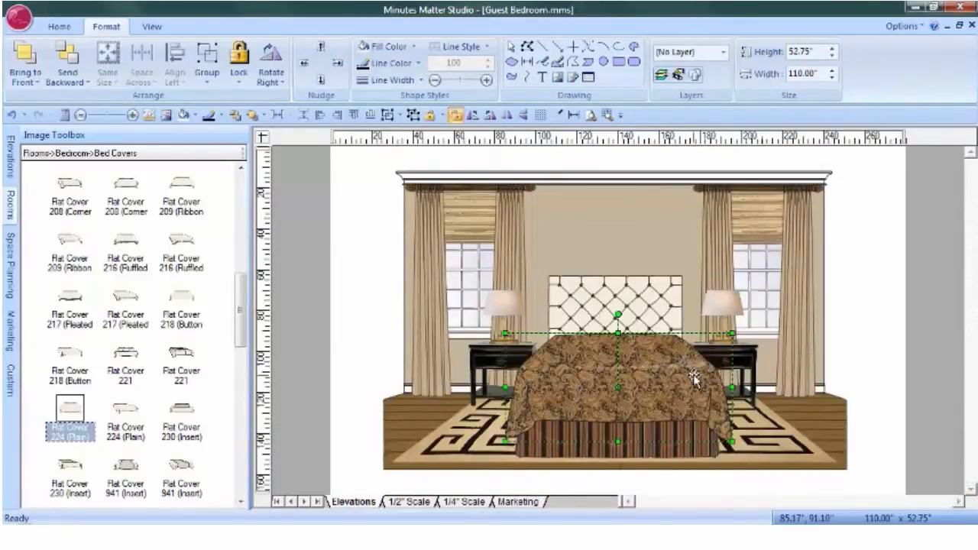
# Fill the bed cover with brown RGB 169,133,85 sampled from the paisley fabric, and undo that fill
pyautogui.click(608, 115)
pyautogui.moveTo(579, 288); pyautogui.dragTo(647, 353)
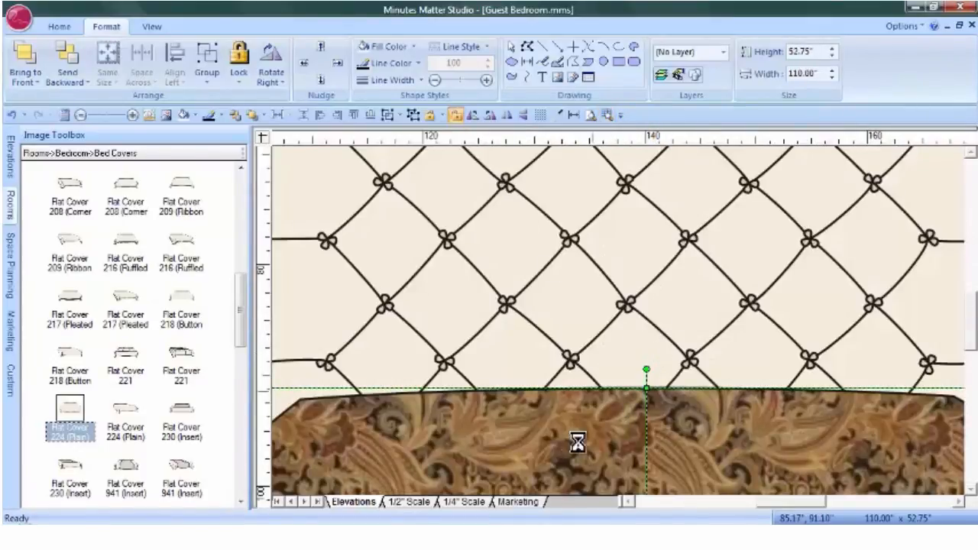
pyautogui.click(561, 119)
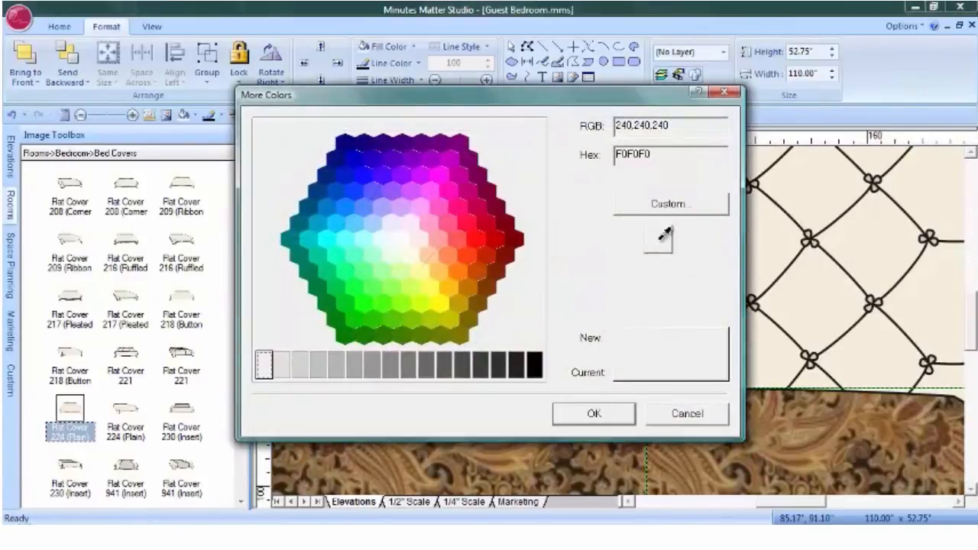
pyautogui.click(658, 238)
pyautogui.click(822, 448)
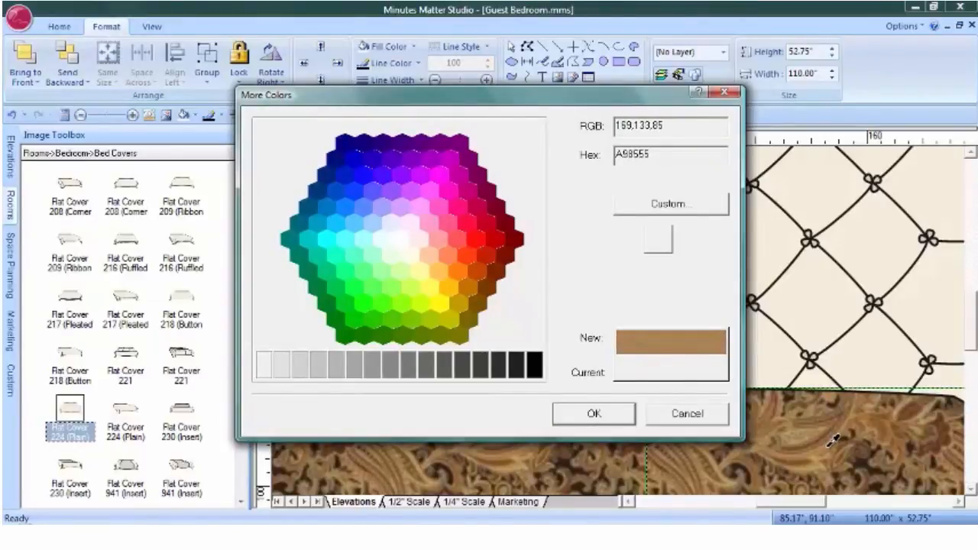
pyautogui.click(828, 447)
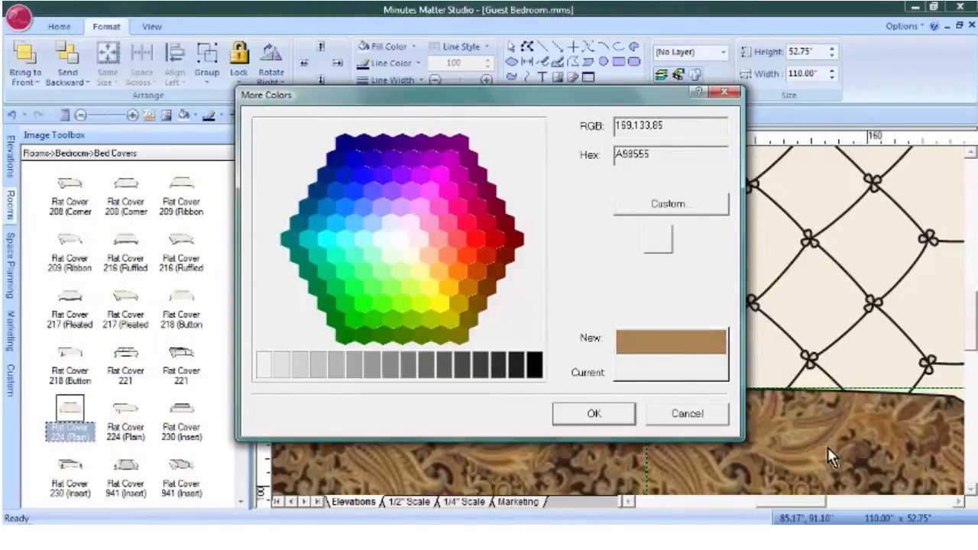
pyautogui.click(593, 414)
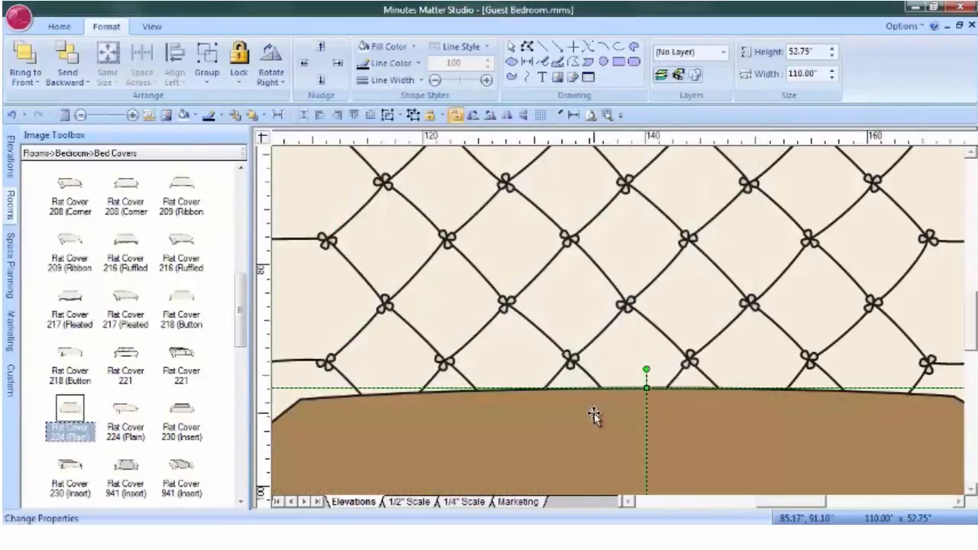
pyautogui.click(12, 115)
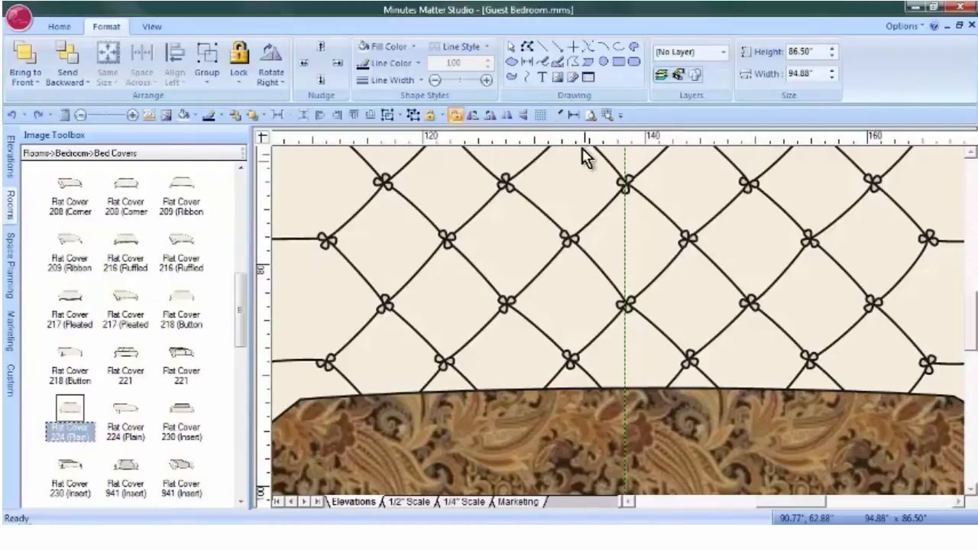
# Fill the upholstered bed's headboard with a solid brown sampled from the paisley bed cover fabric
pyautogui.click(560, 115)
pyautogui.click(659, 243)
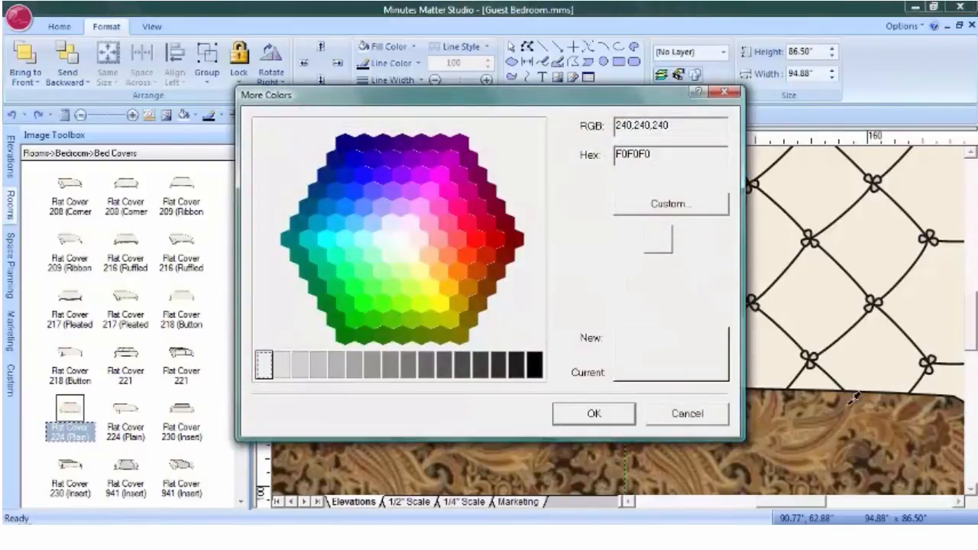
pyautogui.click(844, 430)
pyautogui.click(602, 416)
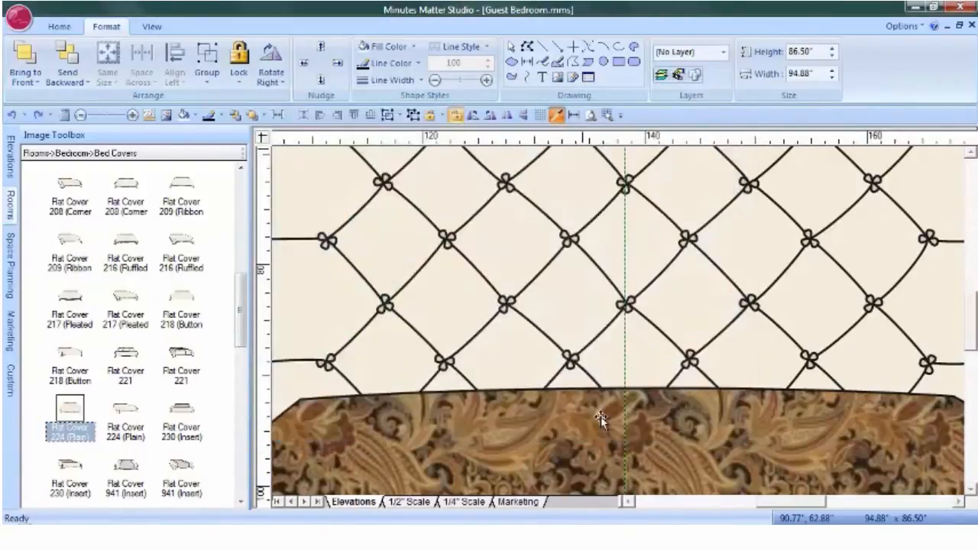
# Fill the Tie component of the bed's headboard with solid black through the bed's image components
pyautogui.rightClick(539, 223)
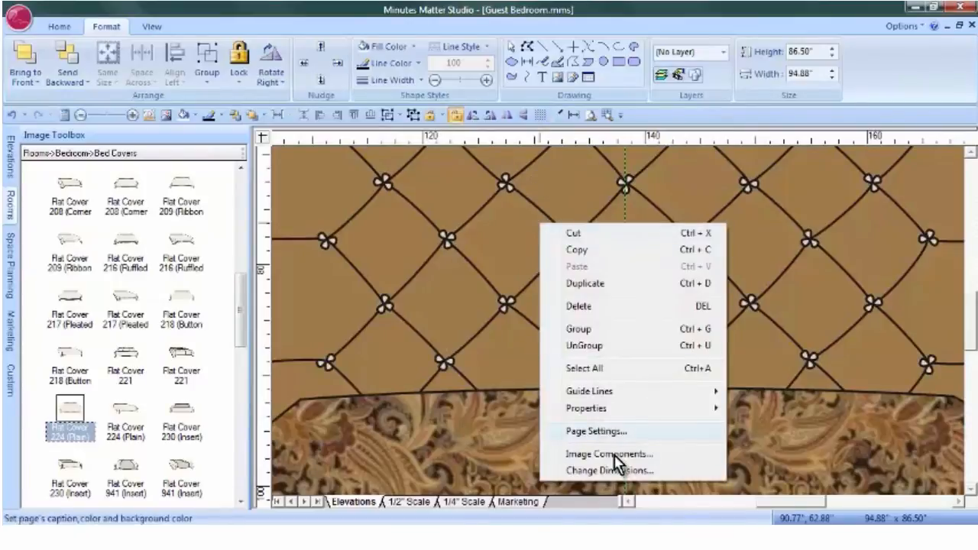
pyautogui.click(612, 456)
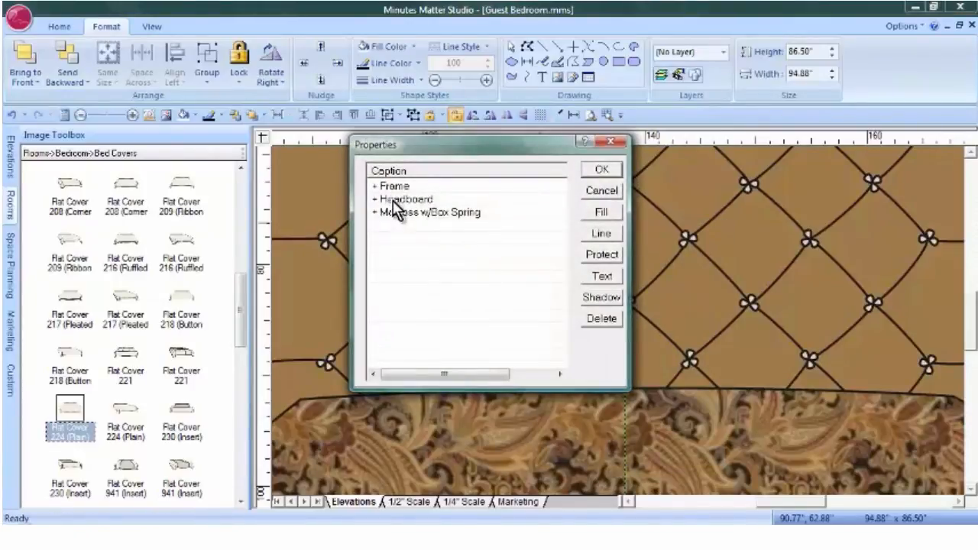
pyautogui.doubleClick(391, 201)
pyautogui.click(382, 215)
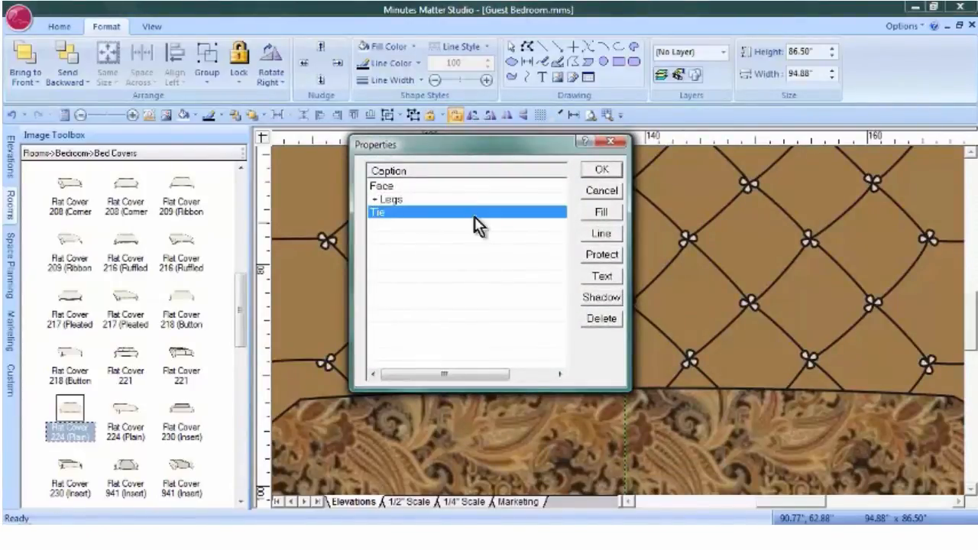
pyautogui.click(601, 213)
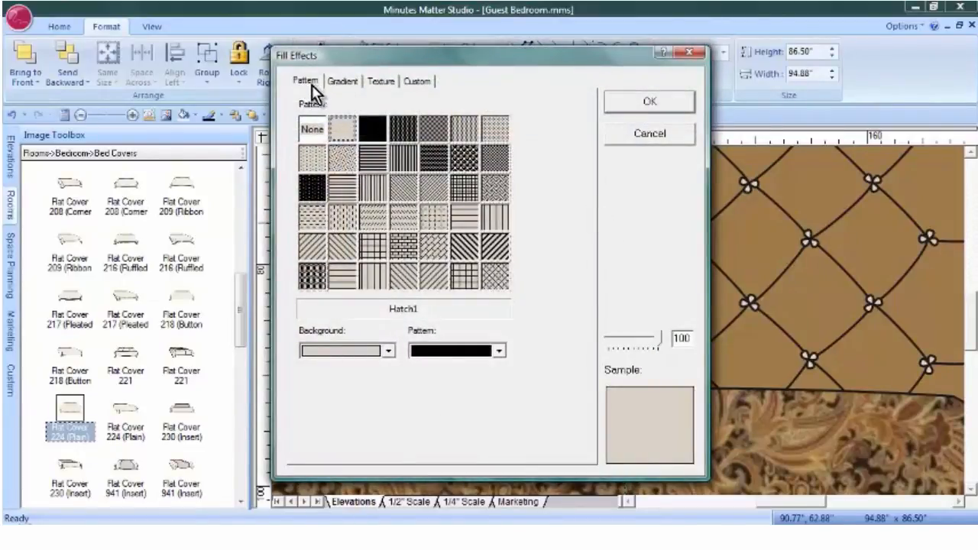
pyautogui.click(390, 351)
pyautogui.click(311, 373)
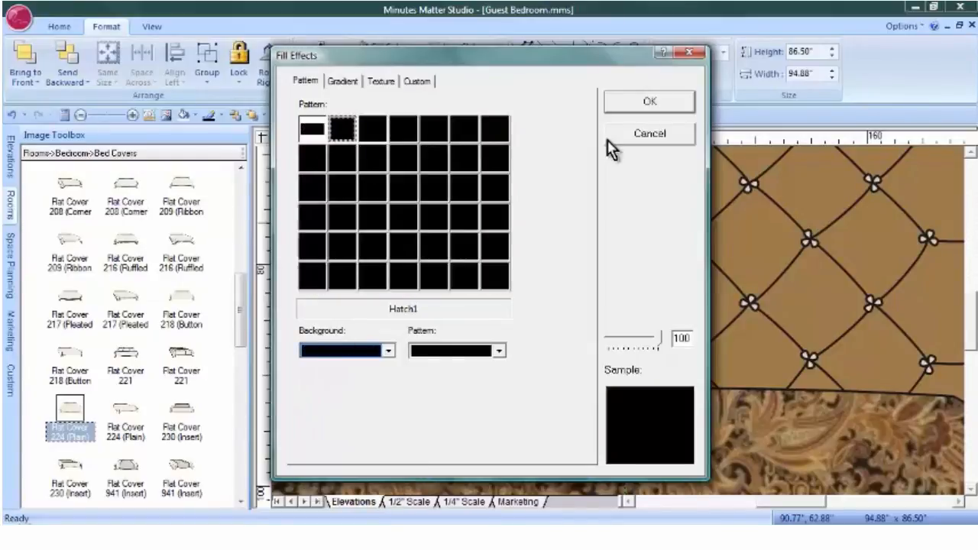
pyautogui.click(651, 101)
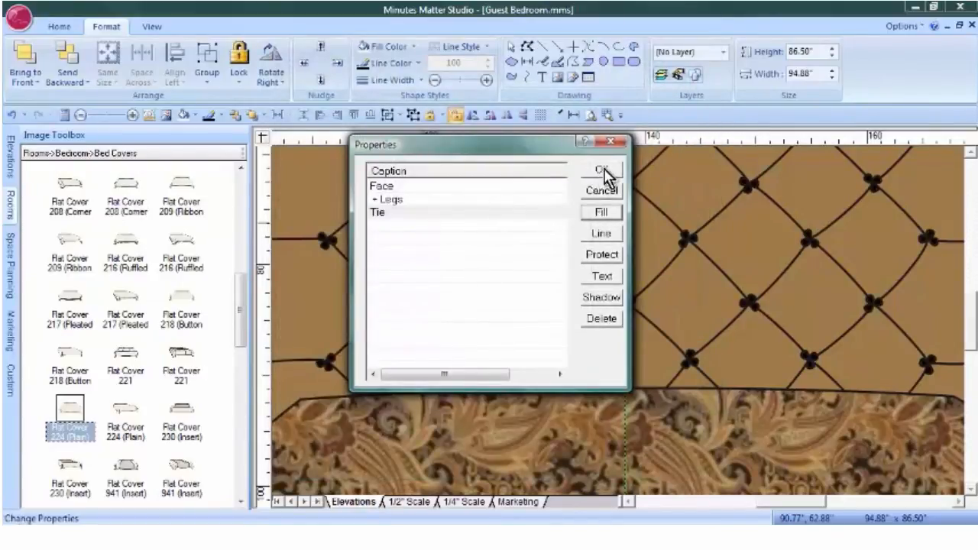
pyautogui.click(603, 169)
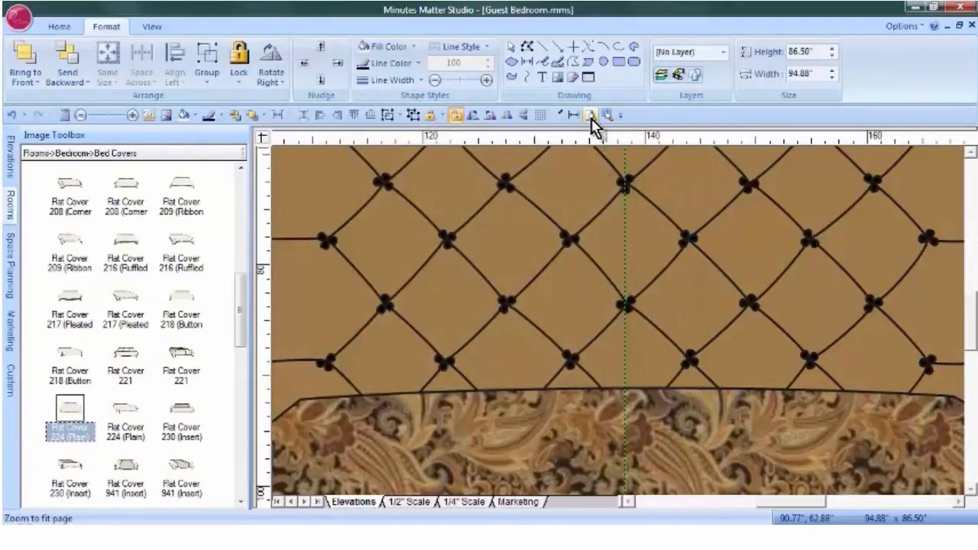
# Place a Sham (Flange) from Pillows - Standard against the left half of the headboard, just above the bed cover
pyautogui.click(591, 116)
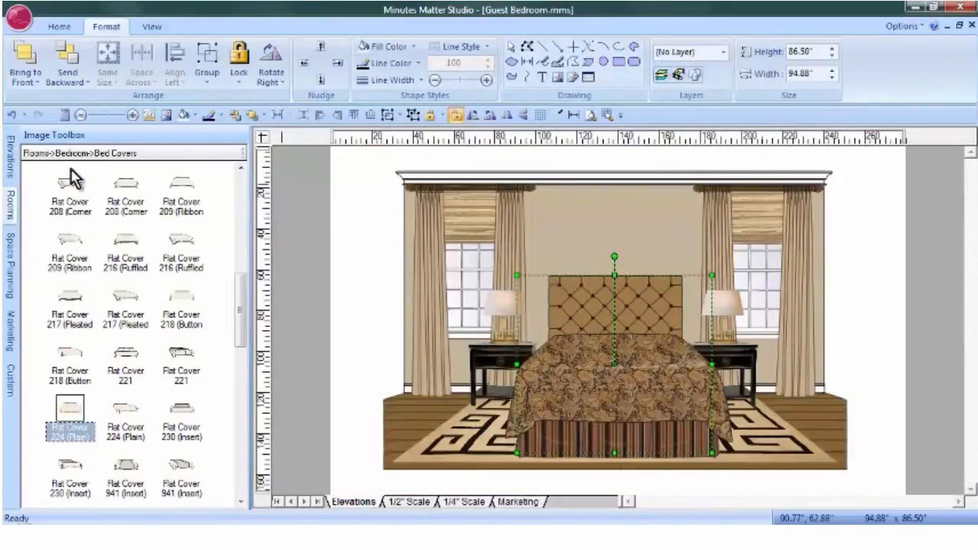
pyautogui.click(10, 206)
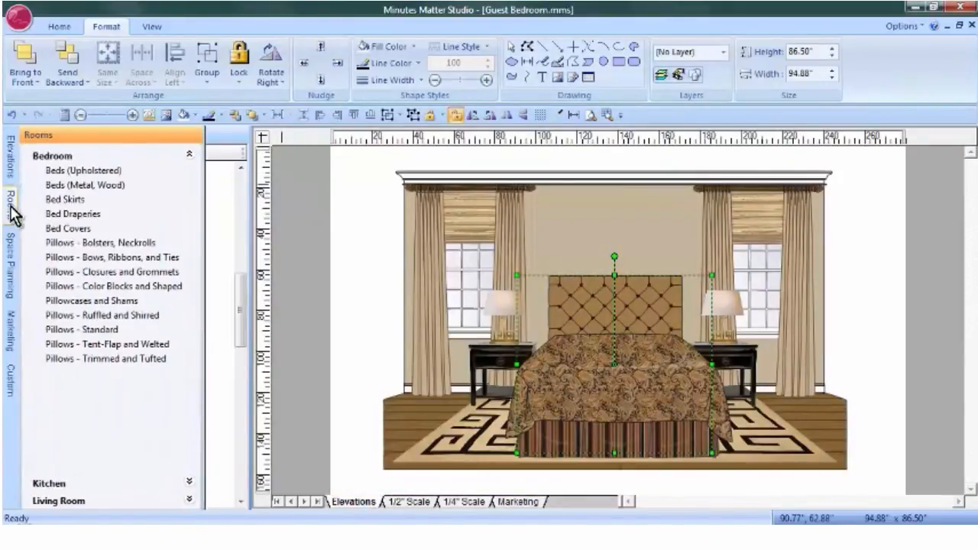
pyautogui.click(99, 330)
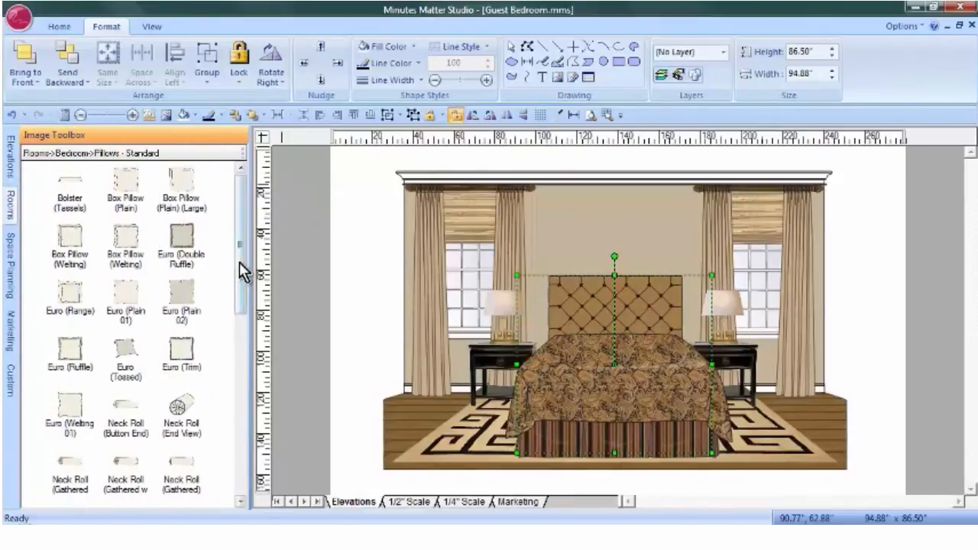
pyautogui.moveTo(241, 273); pyautogui.dragTo(240, 396)
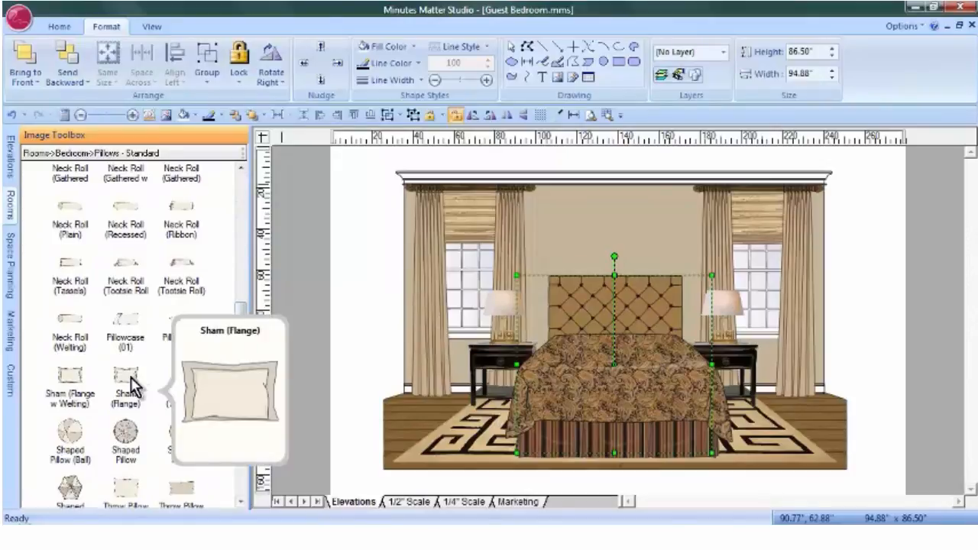
pyautogui.moveTo(126, 379); pyautogui.dragTo(587, 317)
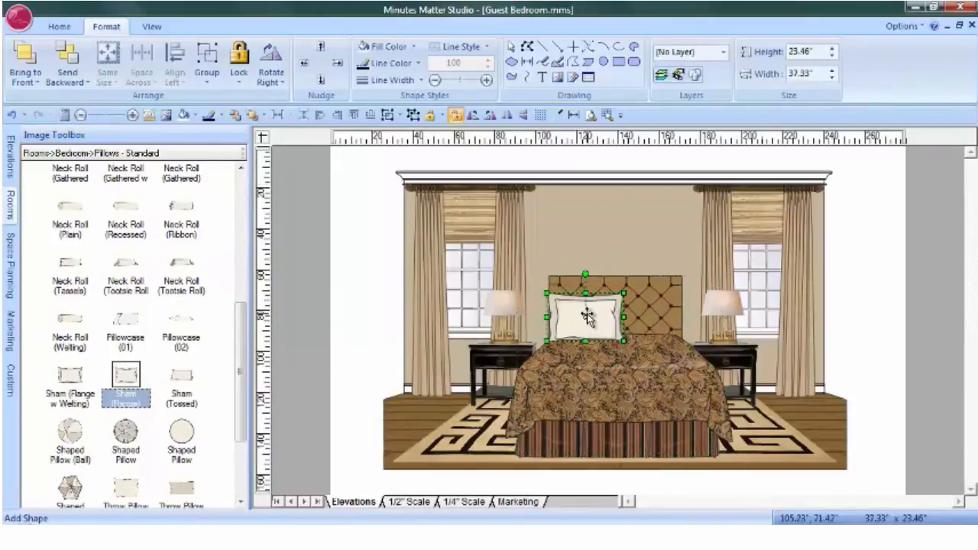
# Fill the flange sham with the striped custom fabric Custom-2
pyautogui.rightClick(587, 317)
pyautogui.moveTo(592, 242)
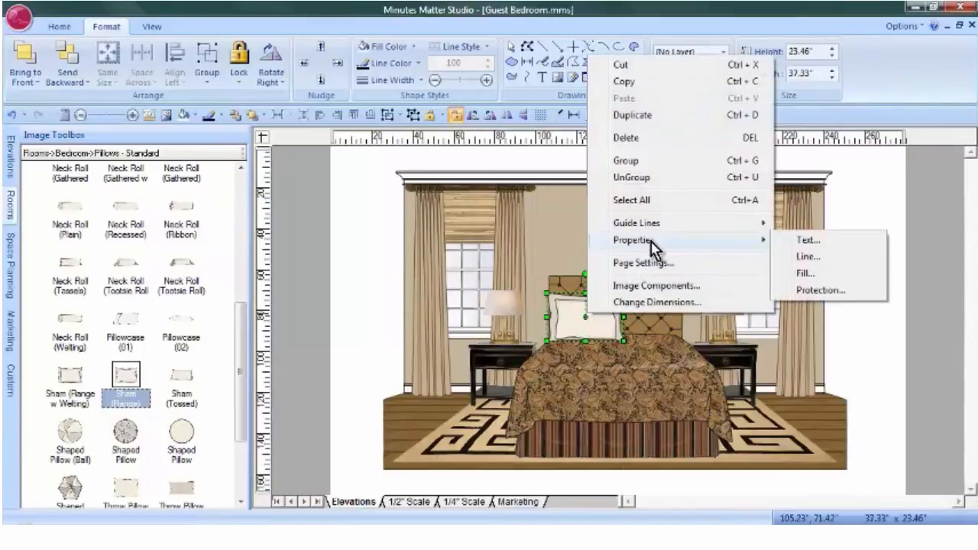
pyautogui.click(807, 275)
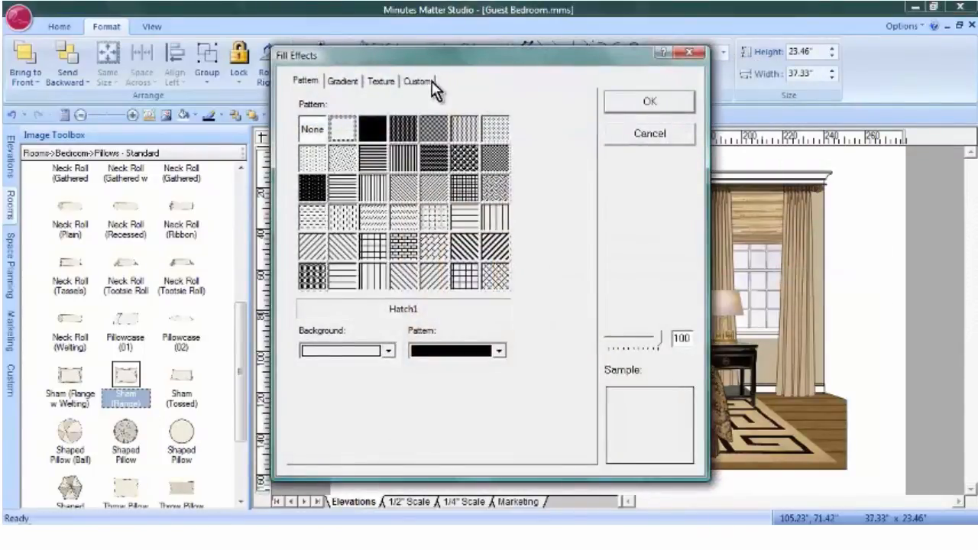
pyautogui.click(417, 81)
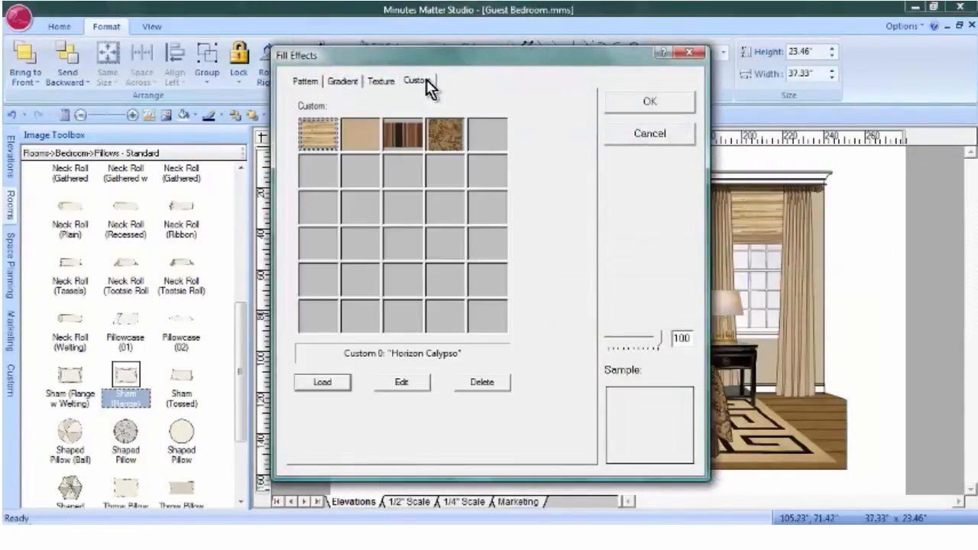
pyautogui.click(408, 140)
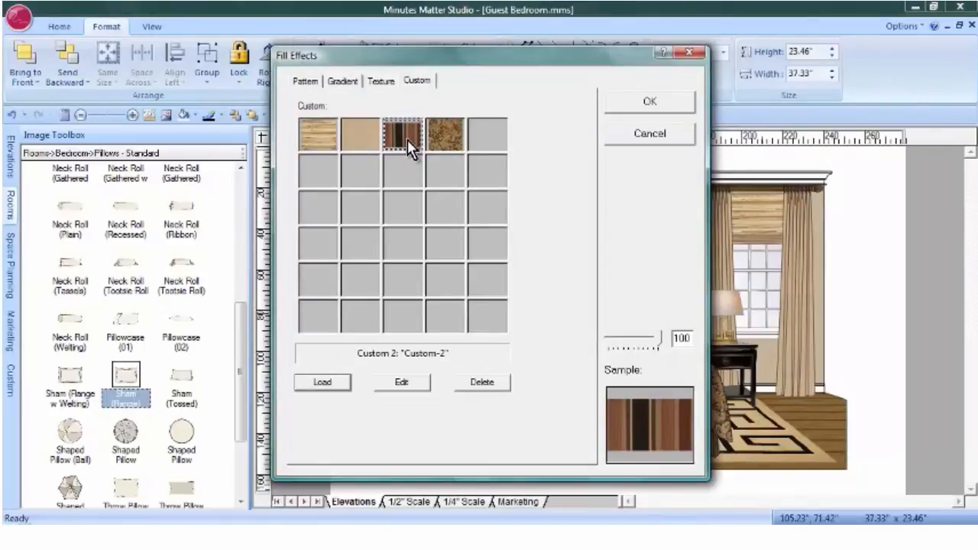
pyautogui.click(659, 109)
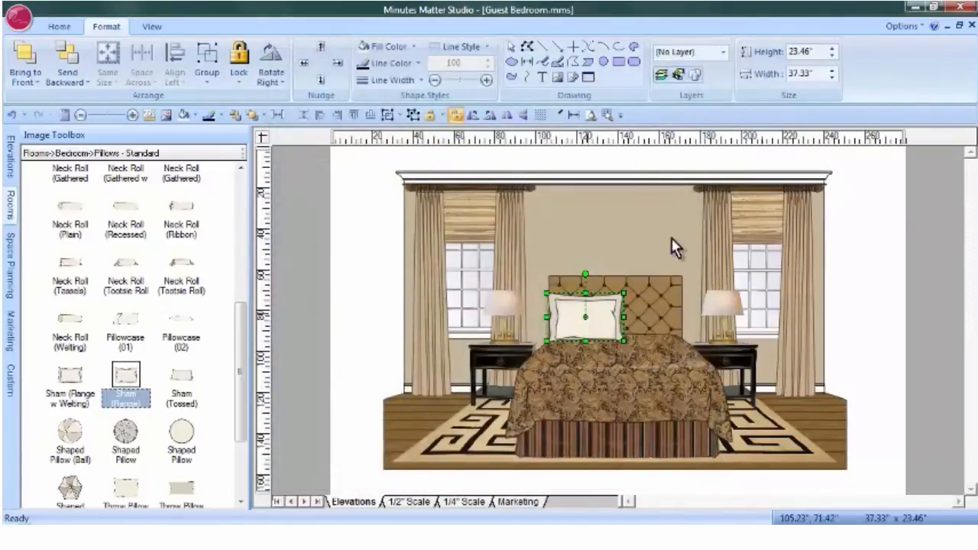
# Duplicate the striped sham and position the copy beside it against the right half of the headboard
pyautogui.rightClick(615, 315)
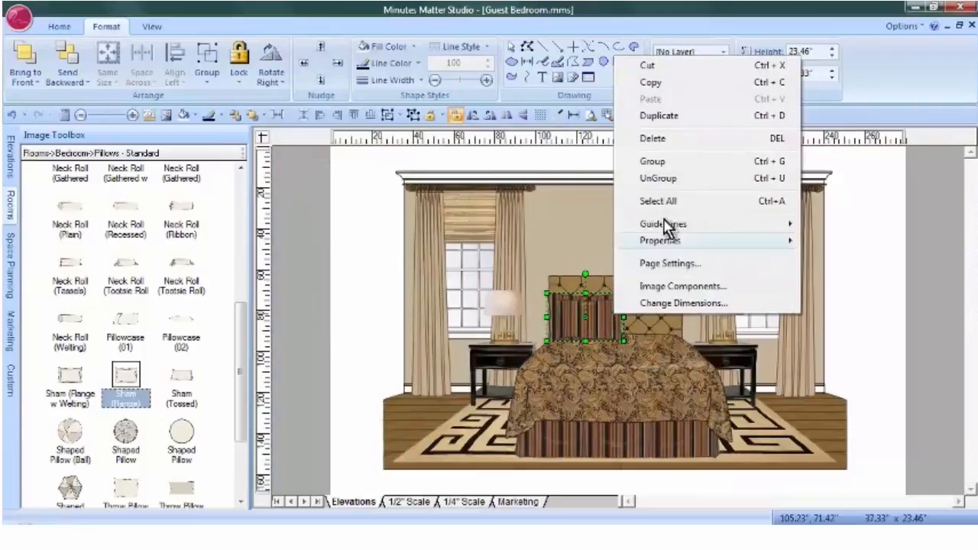
pyautogui.click(665, 123)
pyautogui.moveTo(604, 317); pyautogui.dragTo(683, 315)
pyautogui.click(928, 269)
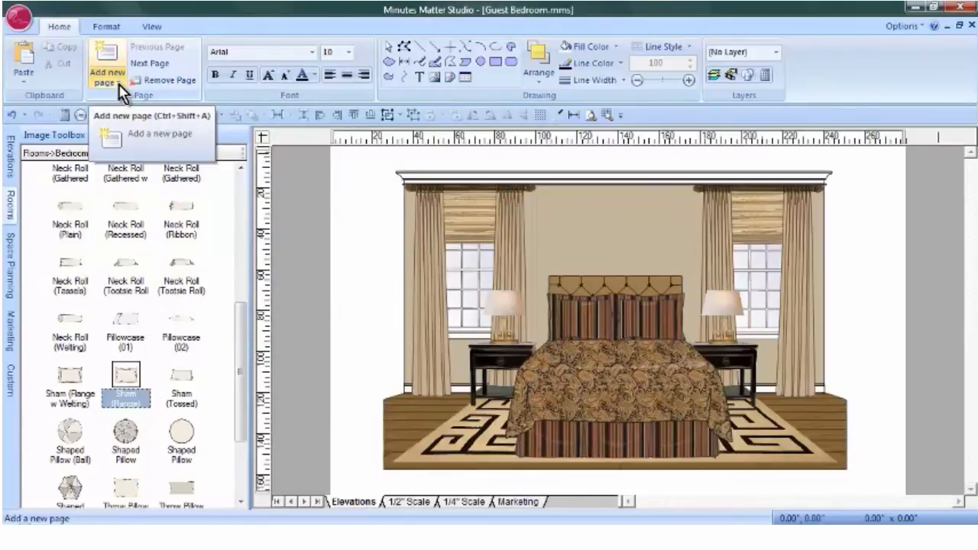
# Create a copy of the Elevations page
pyautogui.click(119, 84)
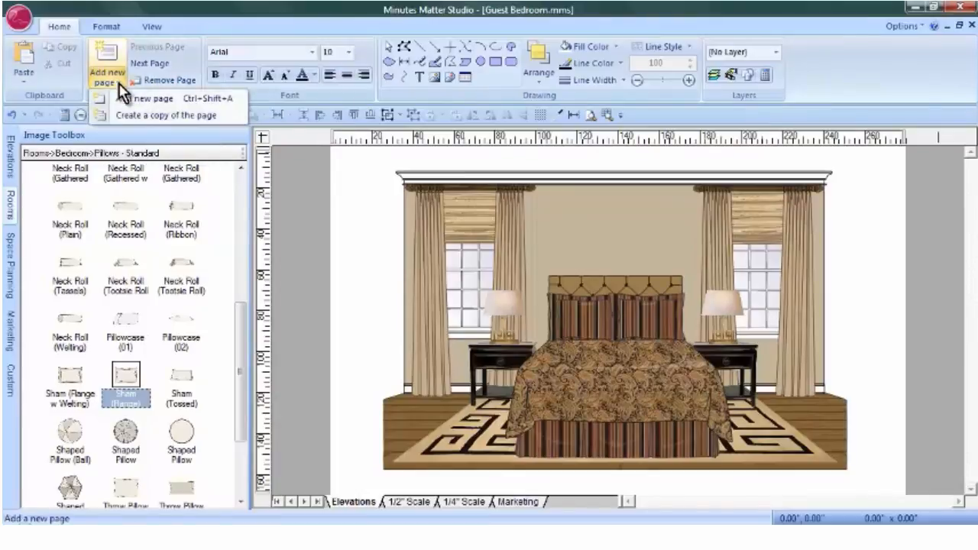
pyautogui.click(142, 117)
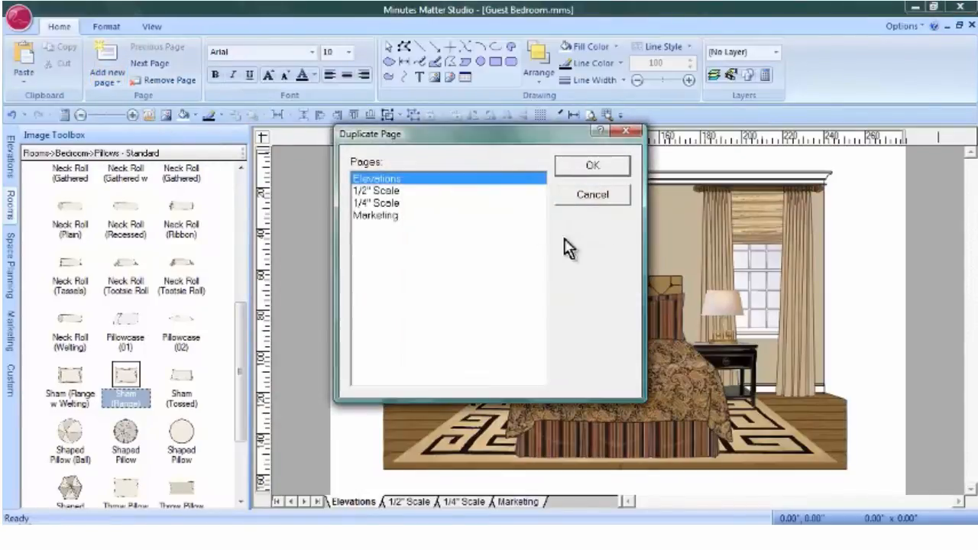
pyautogui.click(594, 169)
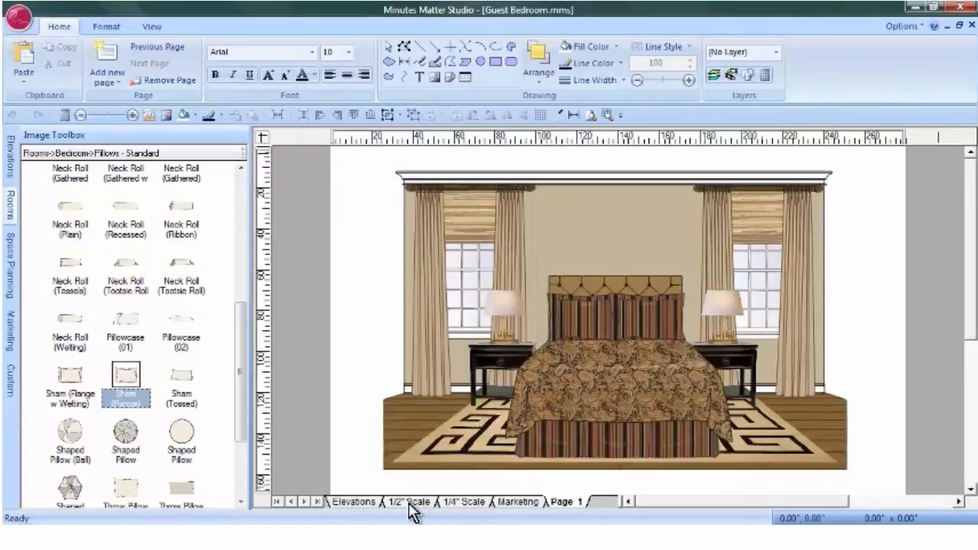
# Remove the blank 1/2" Scale, 1/4" Scale and Marketing pages from the document
pyautogui.click(411, 503)
pyautogui.rightClick(411, 506)
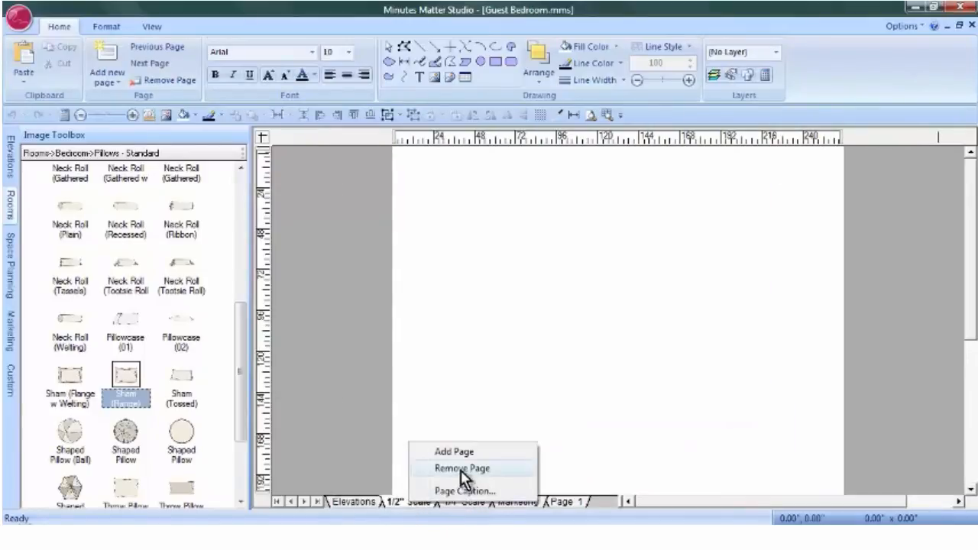
pyautogui.click(463, 529)
pyautogui.rightClick(425, 504)
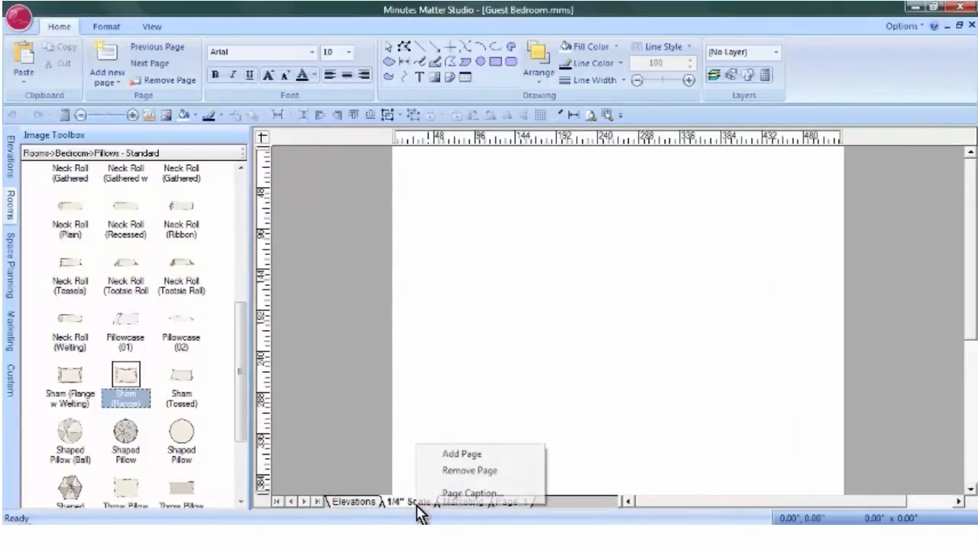
pyautogui.click(462, 470)
pyautogui.rightClick(416, 503)
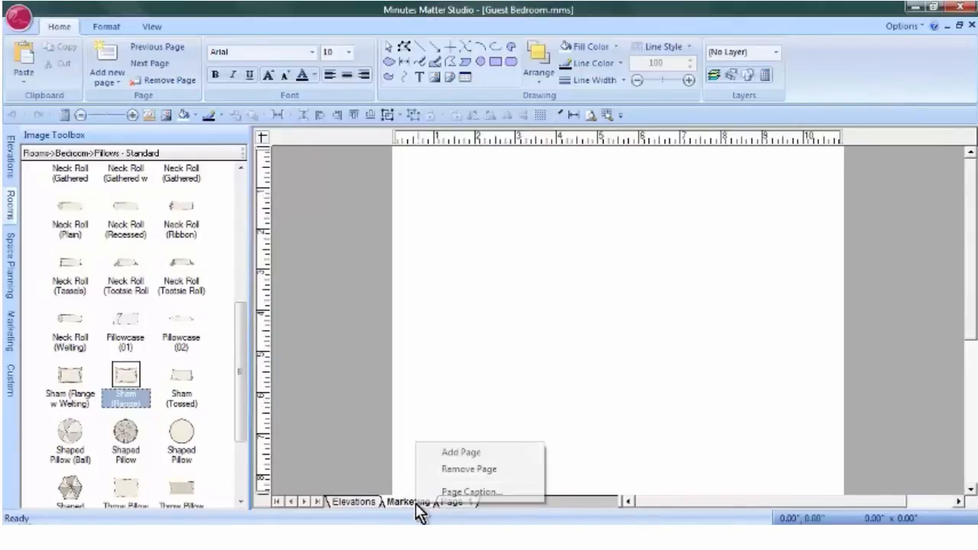
pyautogui.click(460, 470)
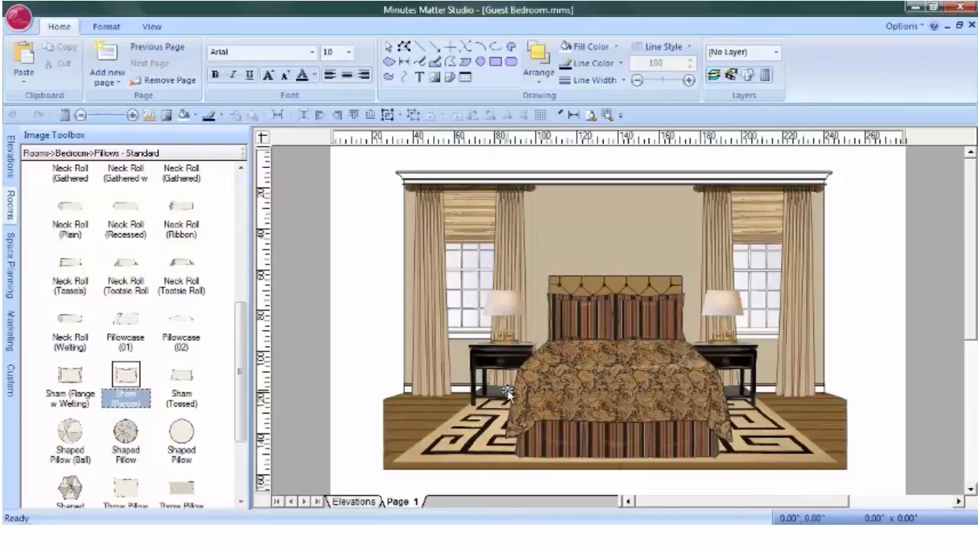
# Review the Installation Specs and Workroom Specs pages of the specifications document
pyautogui.hotkey('ctrl', 'Tab')
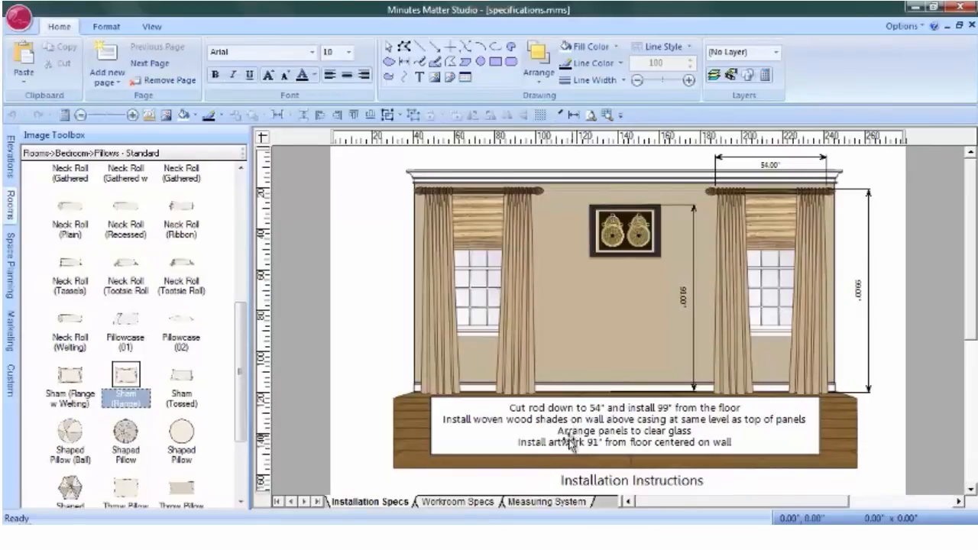
pyautogui.click(449, 503)
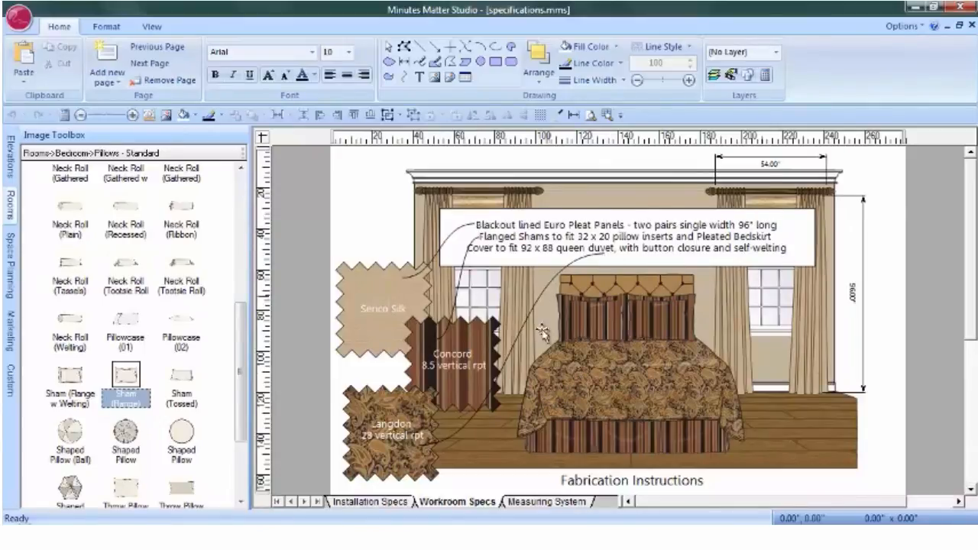
pyautogui.click(370, 281)
pyautogui.click(294, 201)
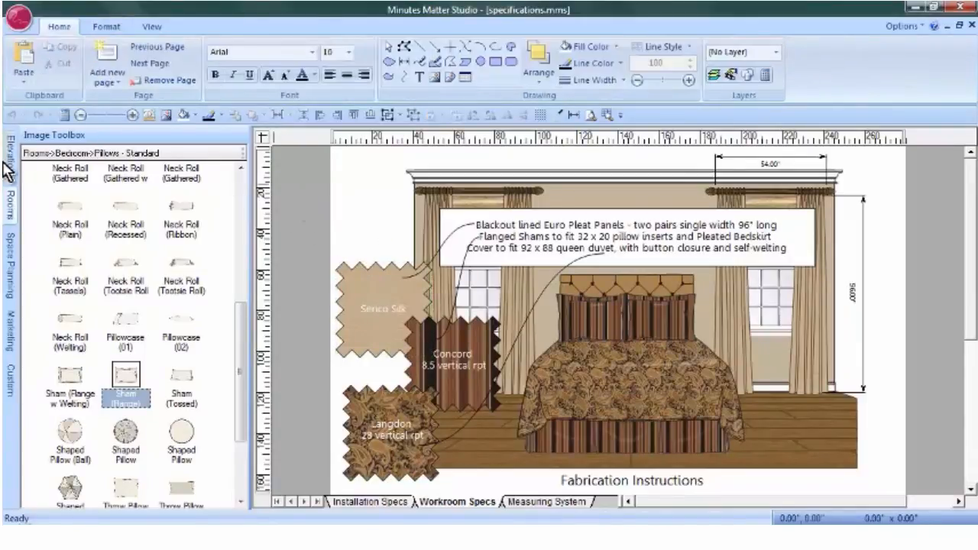
# Browse the Color Cards collection under Elevations Paint & Color and preview the Fabric Swatch template
pyautogui.click(9, 168)
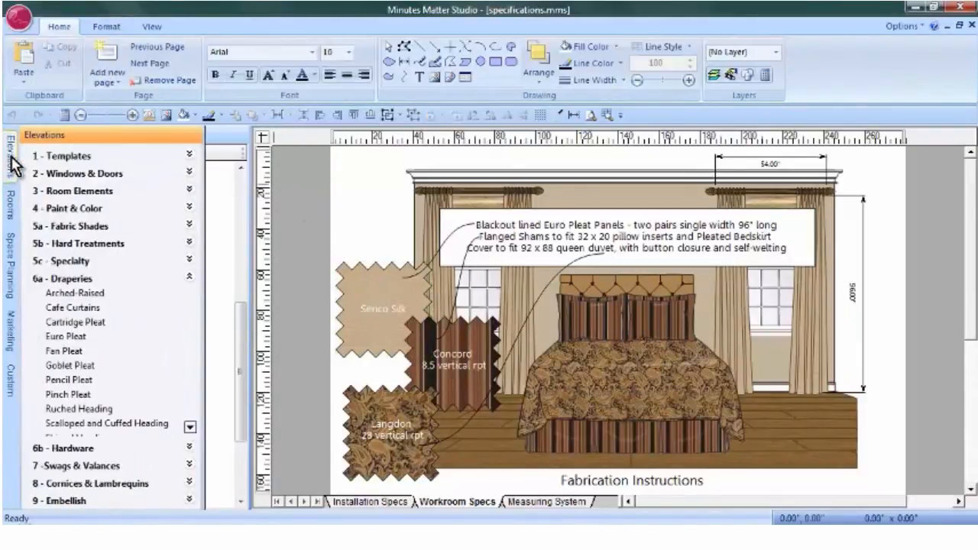
pyautogui.click(84, 211)
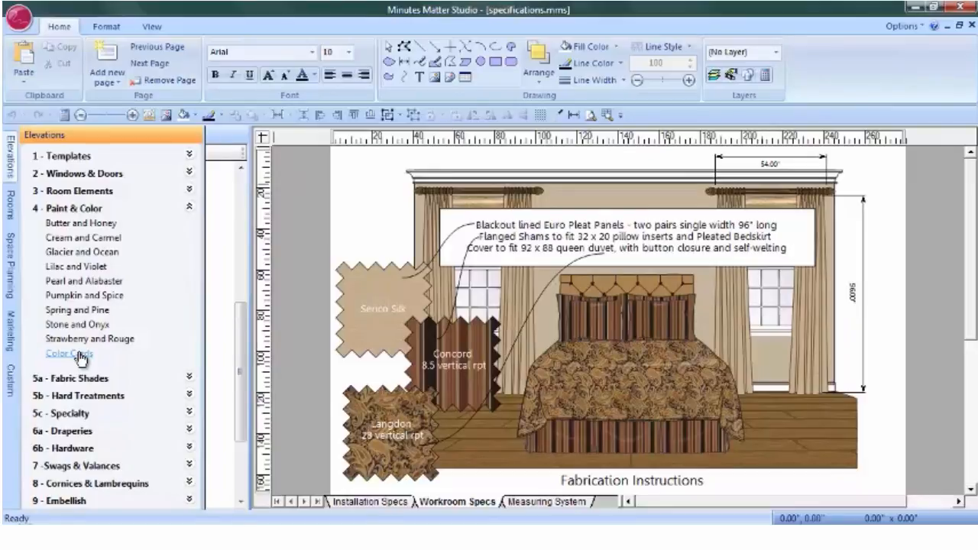
pyautogui.click(80, 356)
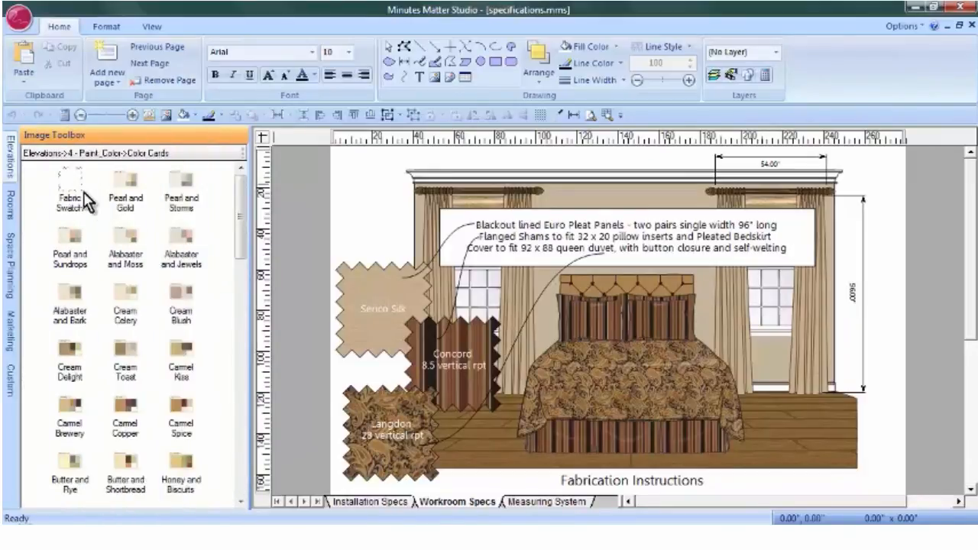
pyautogui.moveTo(72, 191)
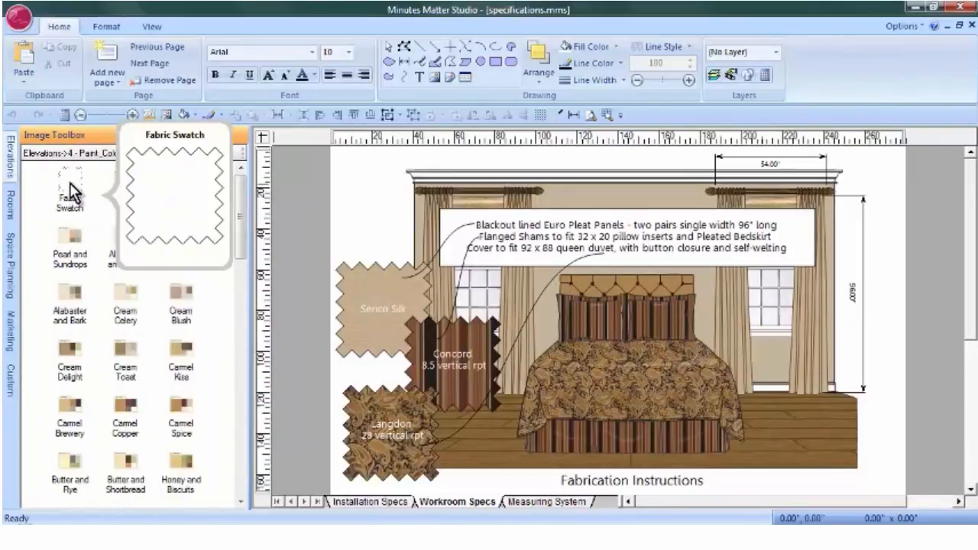
pyautogui.click(307, 202)
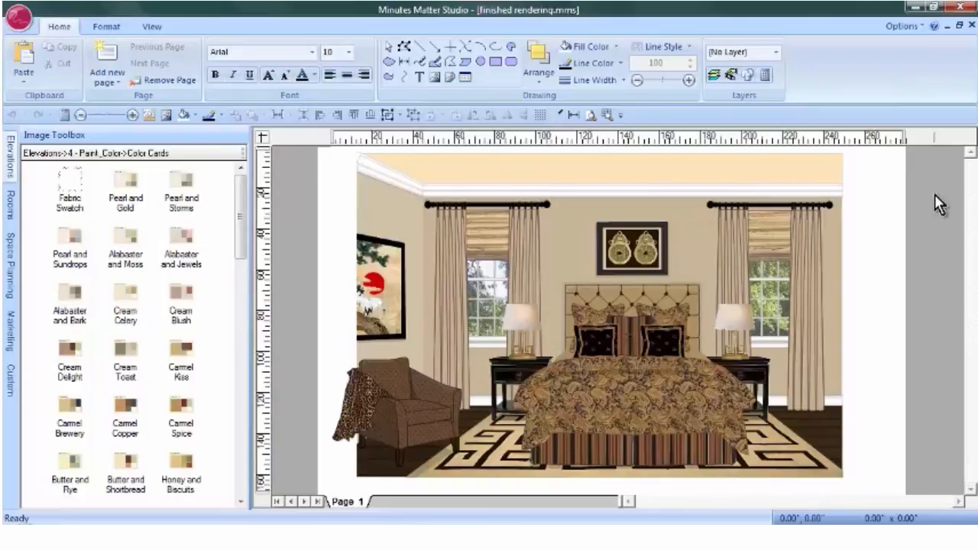
# Export the finished rendering as a JPEG named Guest Bedroom in the project folder above Fabrics, with Medium output quality
pyautogui.click(19, 24)
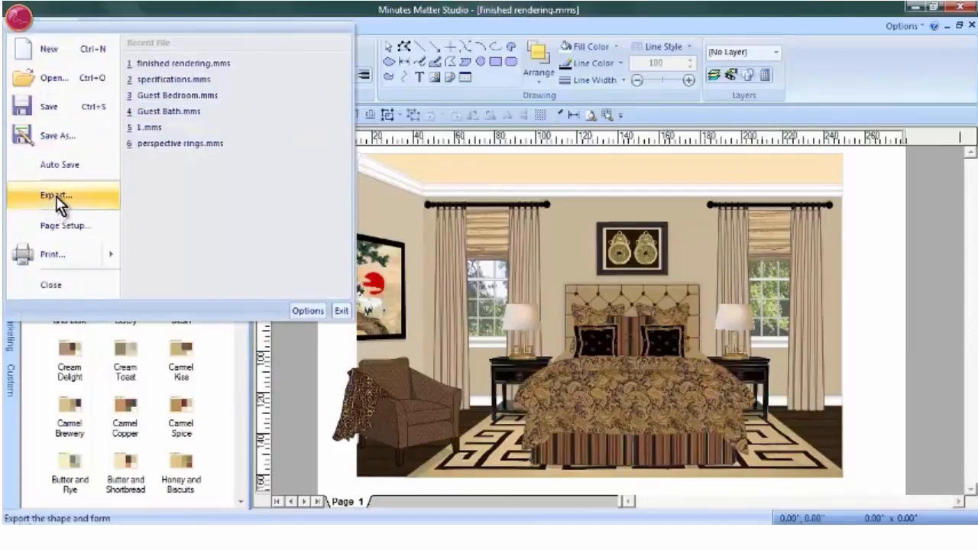
pyautogui.click(56, 197)
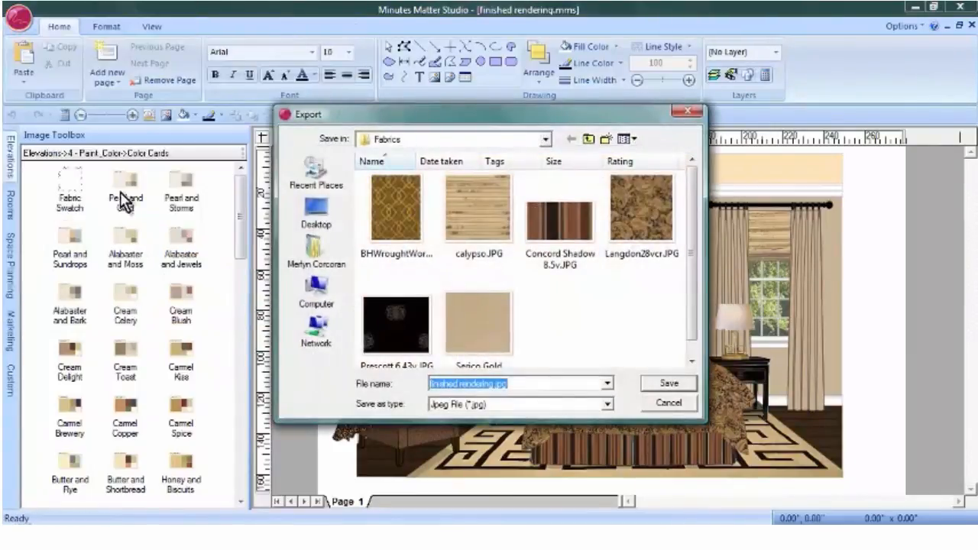
pyautogui.click(588, 139)
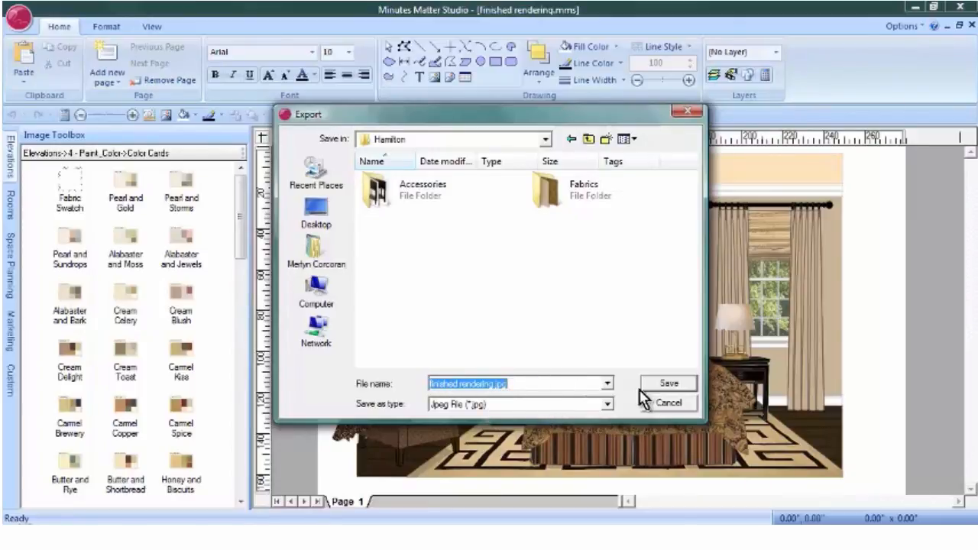
pyautogui.write('Guest Bedroom')
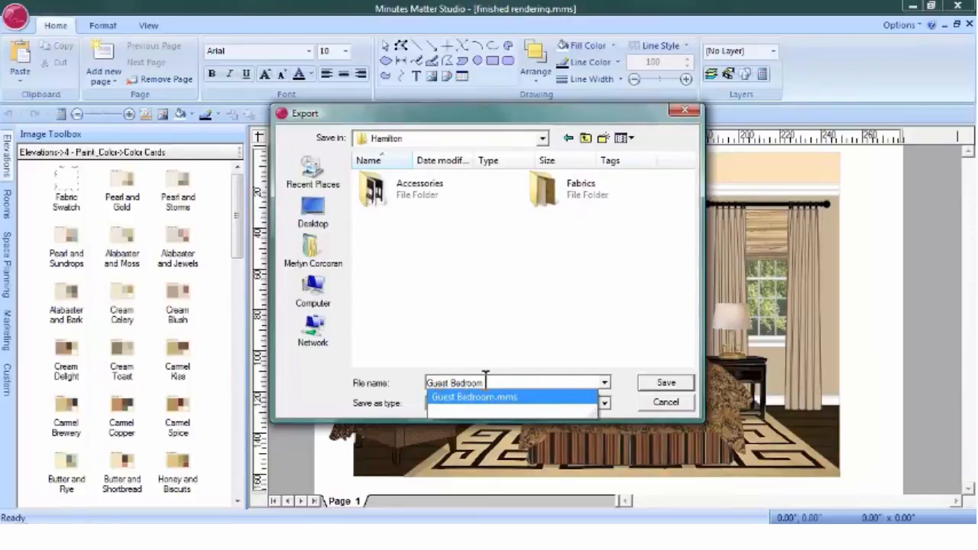
pyautogui.click(666, 386)
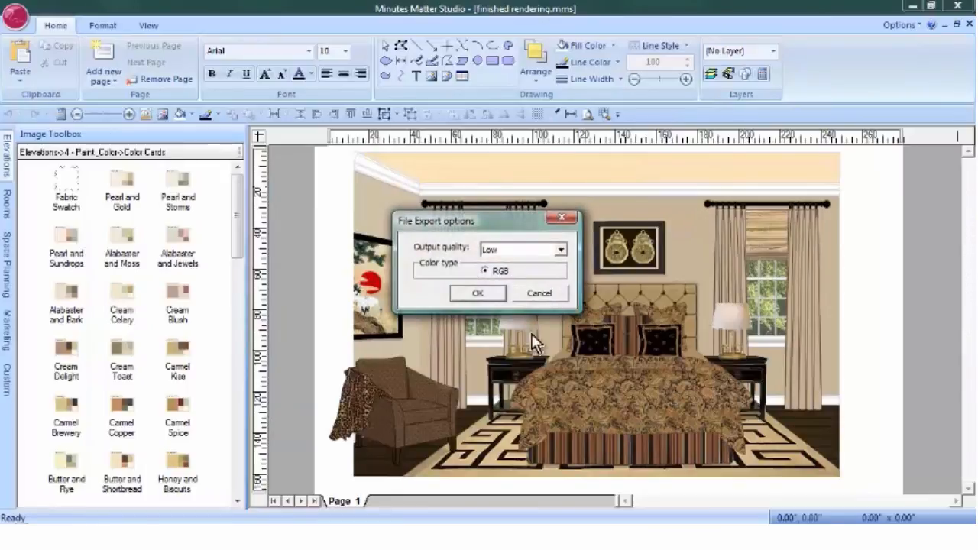
pyautogui.click(561, 249)
pyautogui.click(518, 272)
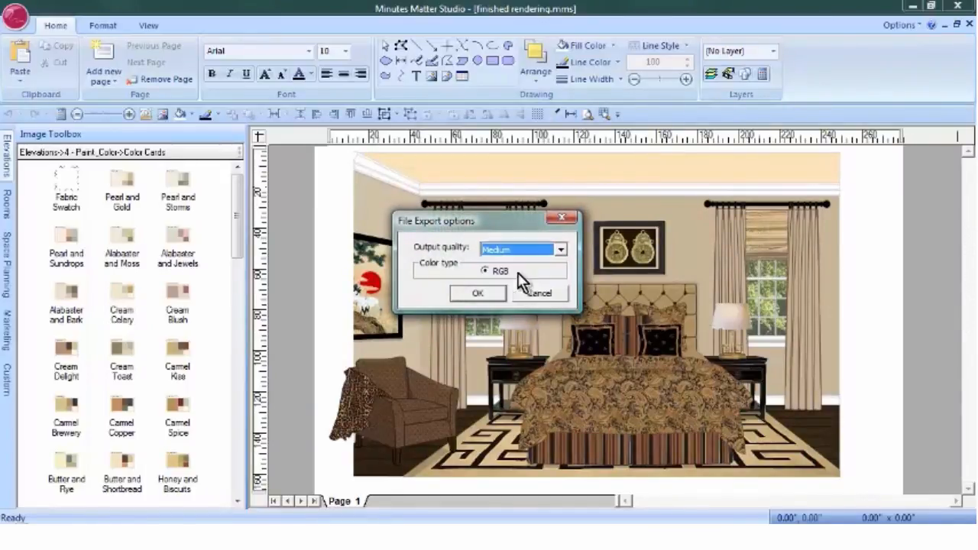
pyautogui.click(477, 295)
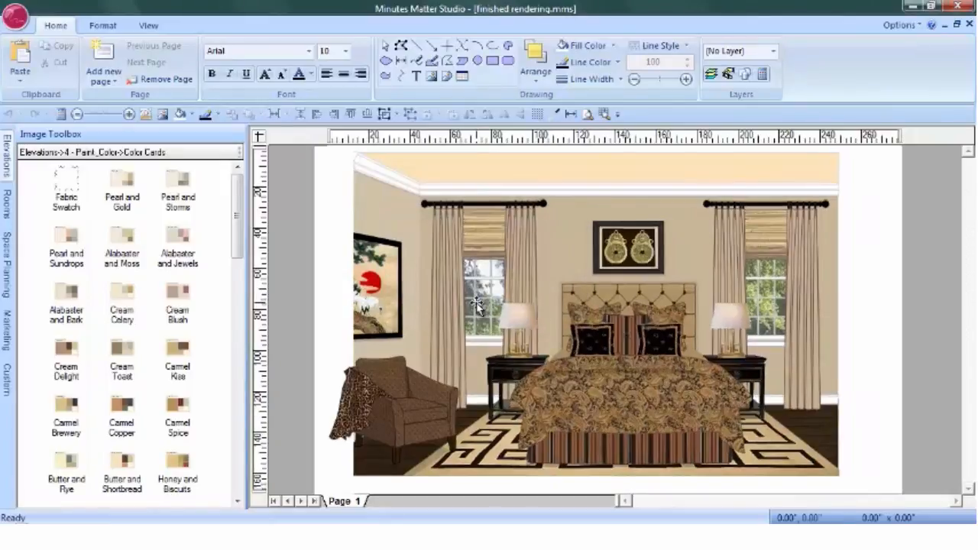
# Check the project folder for the exported Guest Bedroom JPEG by listing all file types, without opening anything
pyautogui.click(15, 18)
pyautogui.click(48, 78)
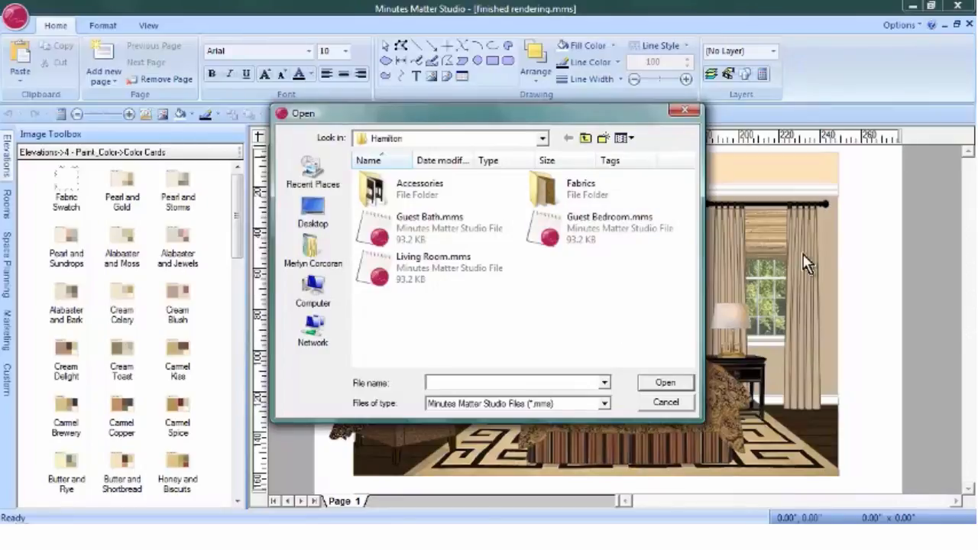
pyautogui.click(604, 404)
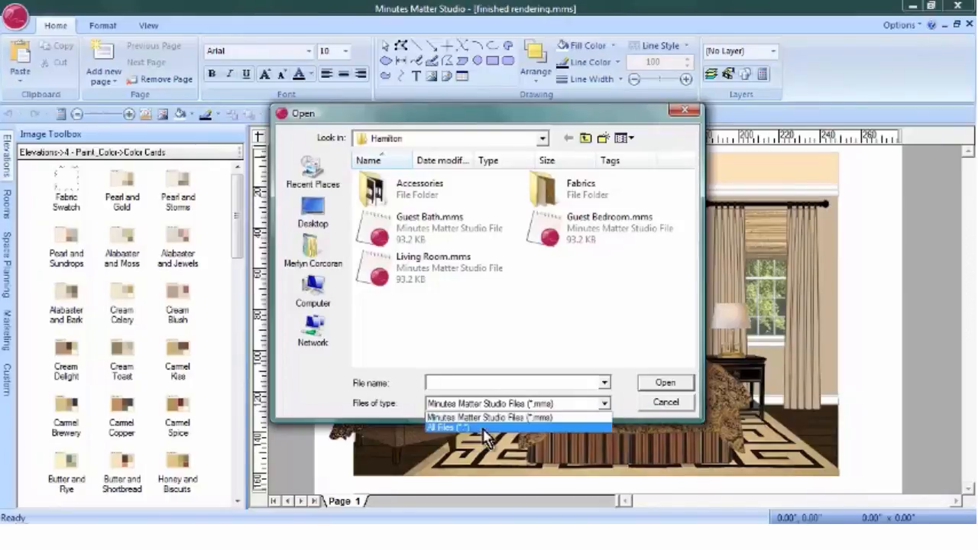
pyautogui.click(483, 429)
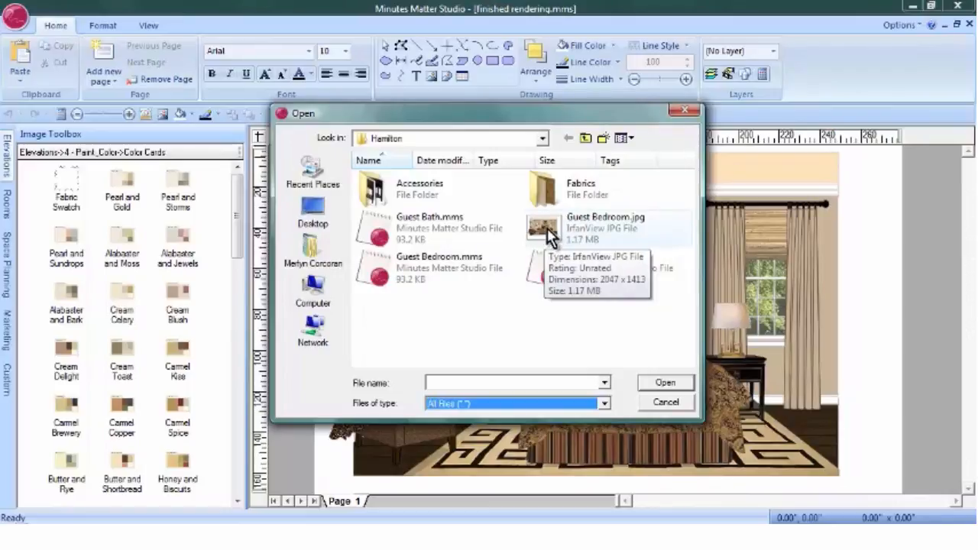
pyautogui.click(668, 404)
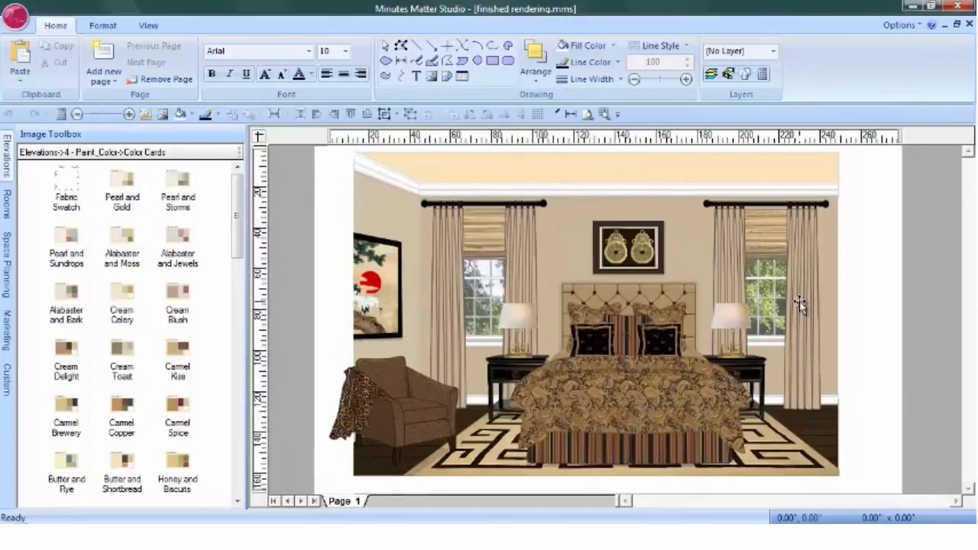
# Add a new Elevations page to the finished rendering document
pyautogui.click(103, 59)
pyautogui.click(451, 221)
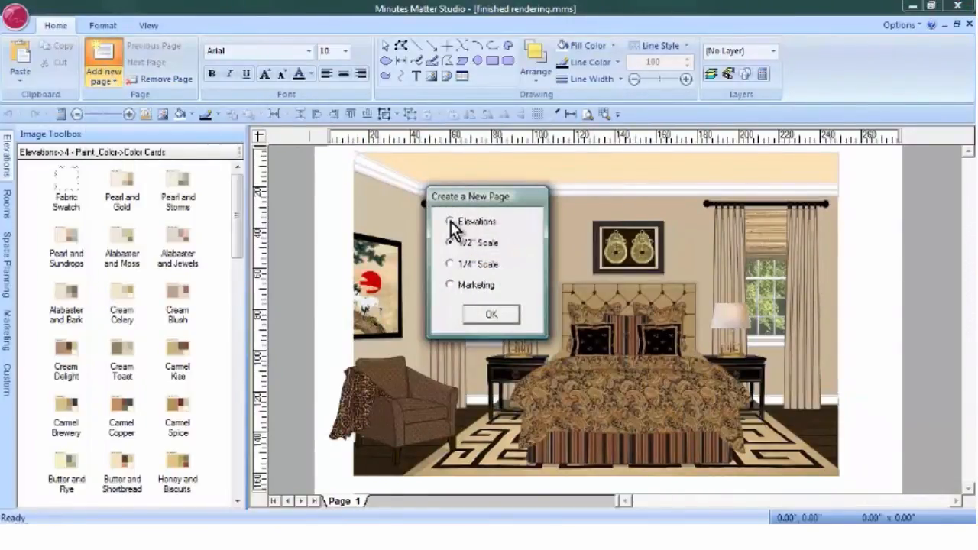
pyautogui.click(492, 315)
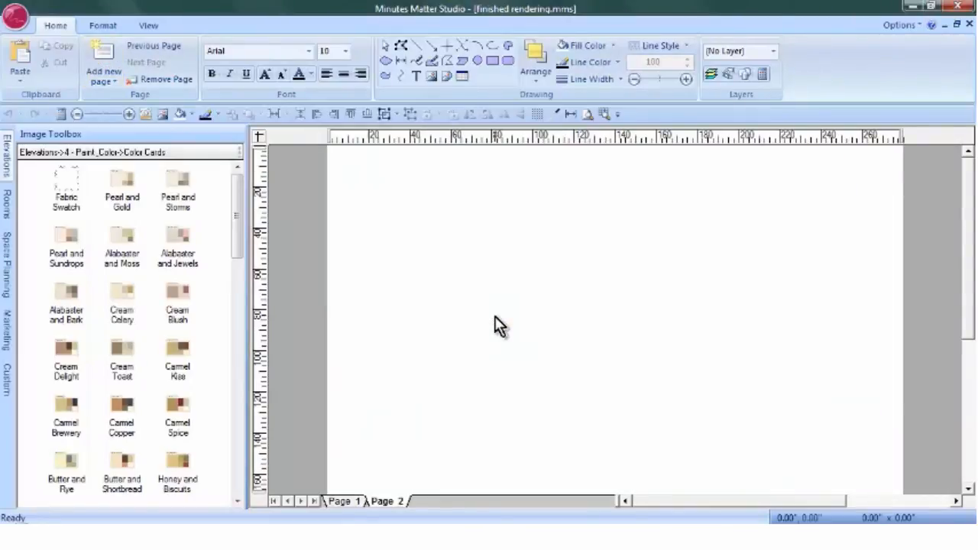
# Place the Dandelion Interiors landscape letter template from the custom Wall Templates with Logo on the new page
pyautogui.click(9, 381)
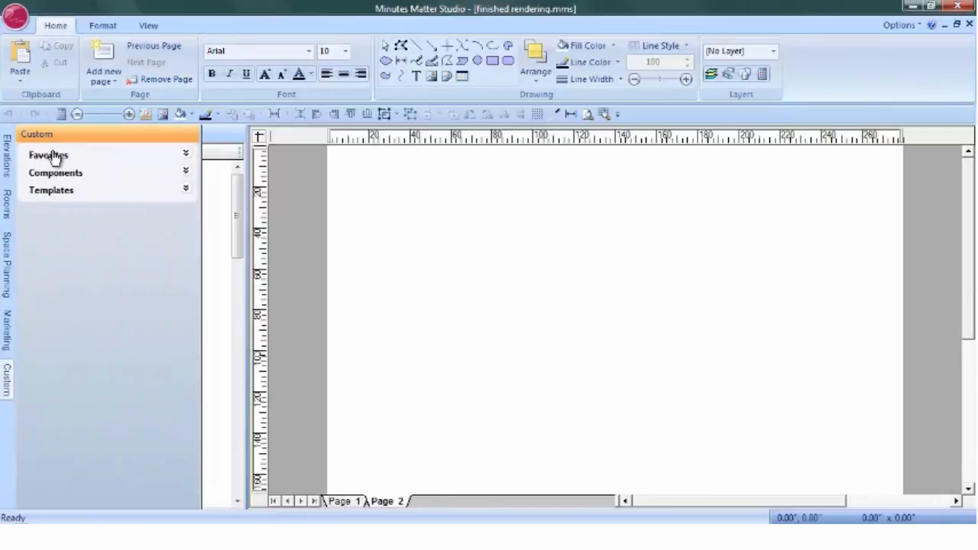
pyautogui.click(51, 192)
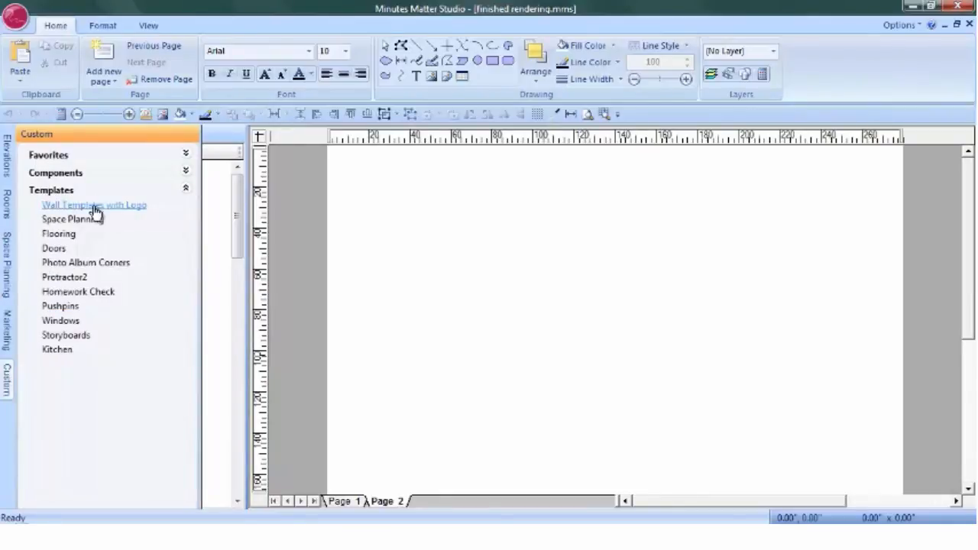
pyautogui.click(90, 206)
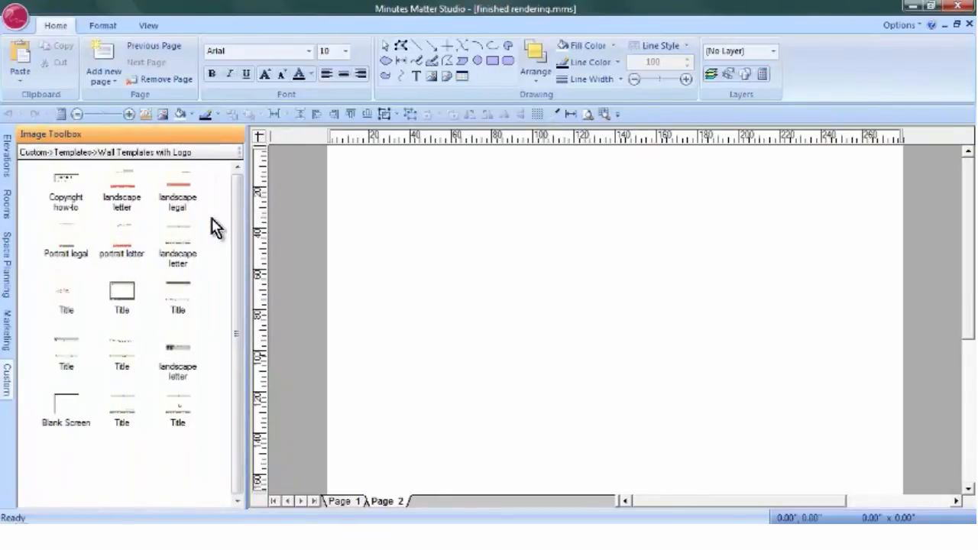
pyautogui.moveTo(180, 243)
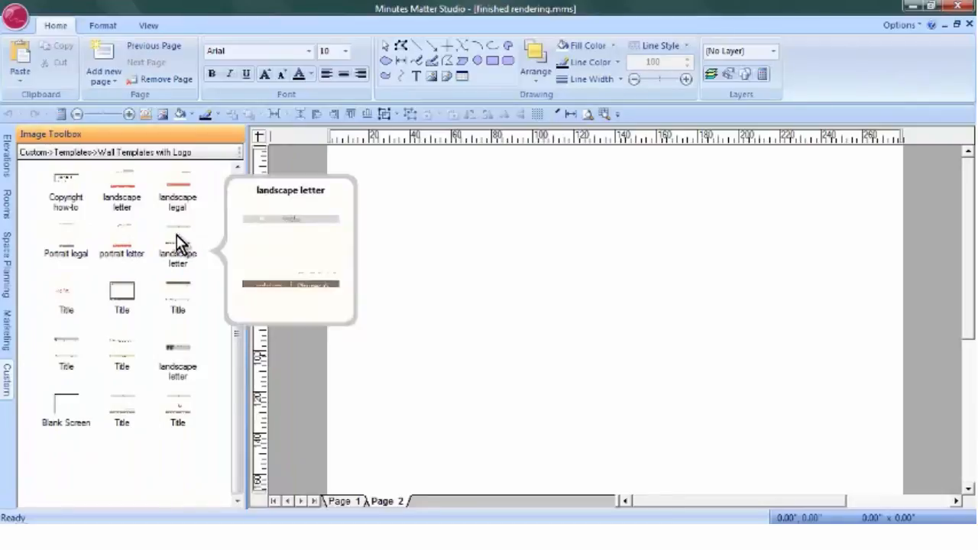
pyautogui.moveTo(176, 242); pyautogui.dragTo(344, 163)
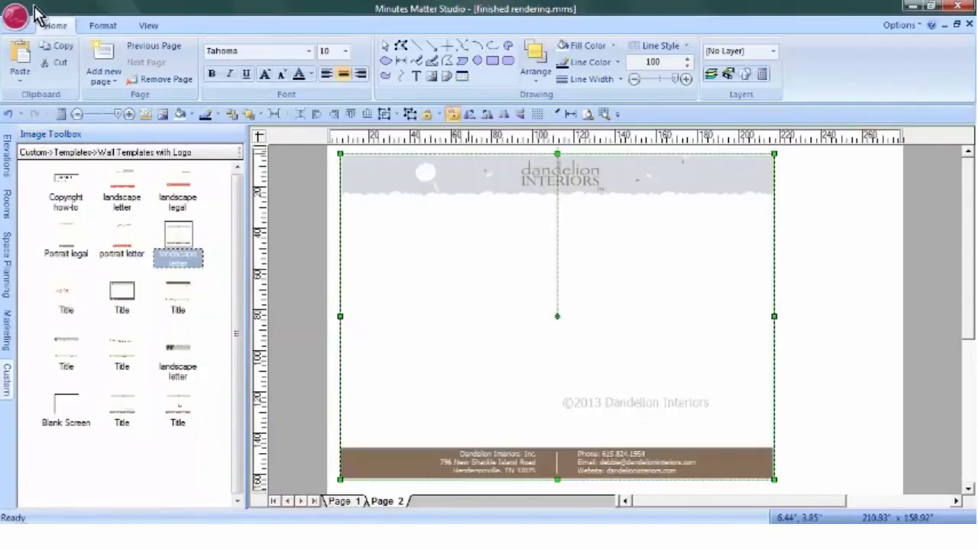
# Set the page's paper size to Letter in landscape orientation
pyautogui.click(15, 23)
pyautogui.click(61, 227)
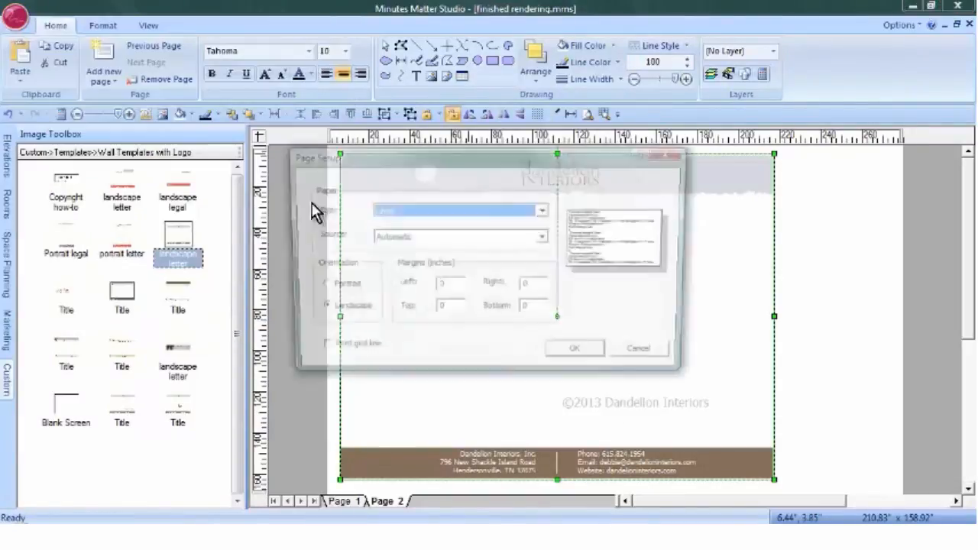
pyautogui.click(544, 211)
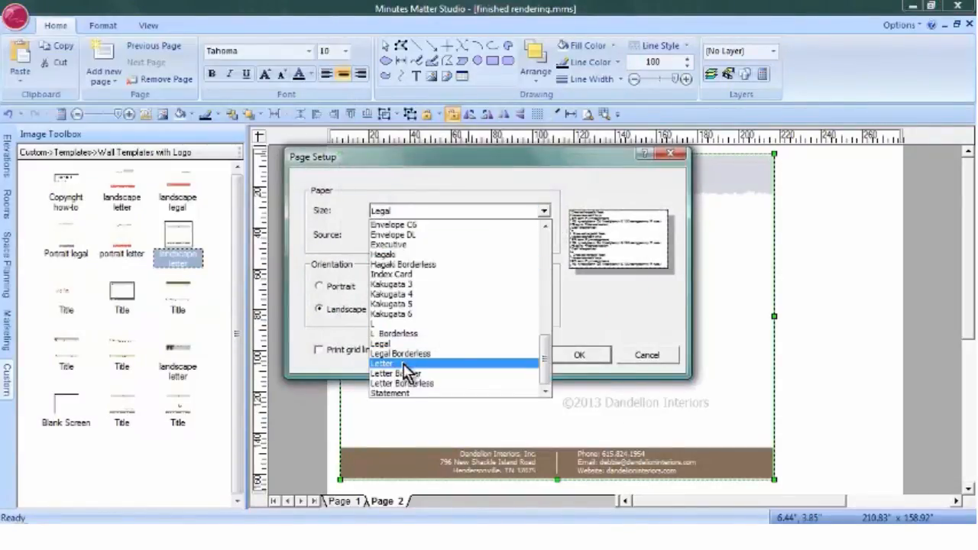
pyautogui.click(514, 364)
pyautogui.click(579, 356)
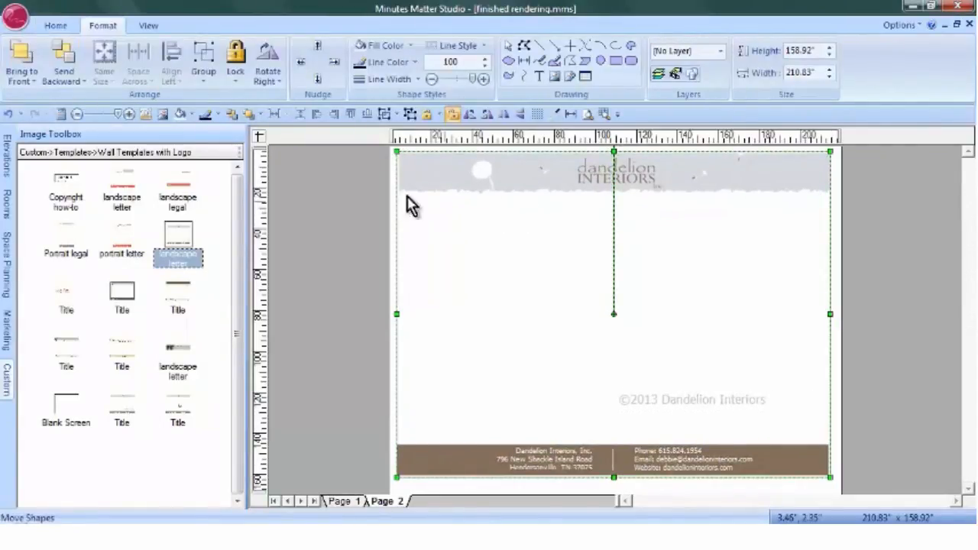
# Insert the Guest Bedroom.jpg image onto the logo template page
pyautogui.click(163, 115)
pyautogui.click(684, 284)
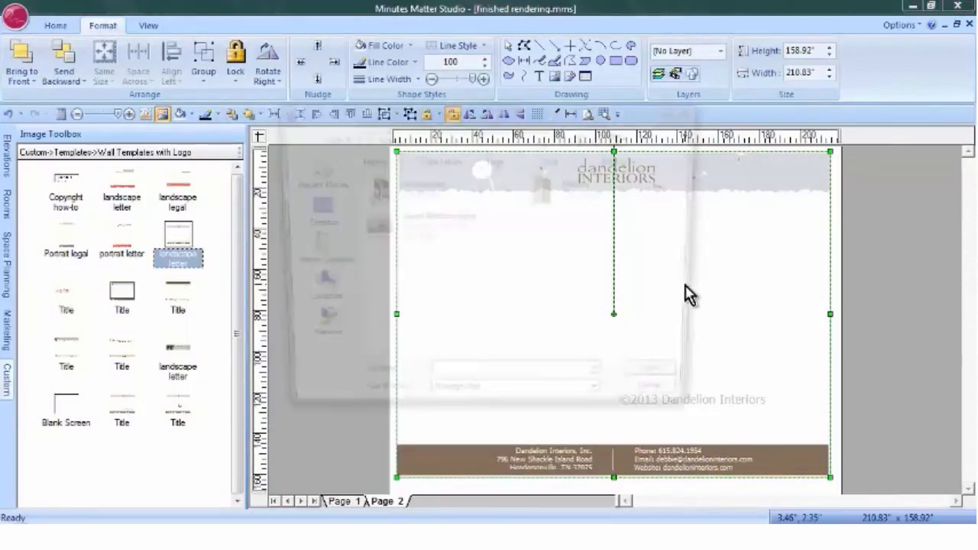
pyautogui.click(432, 223)
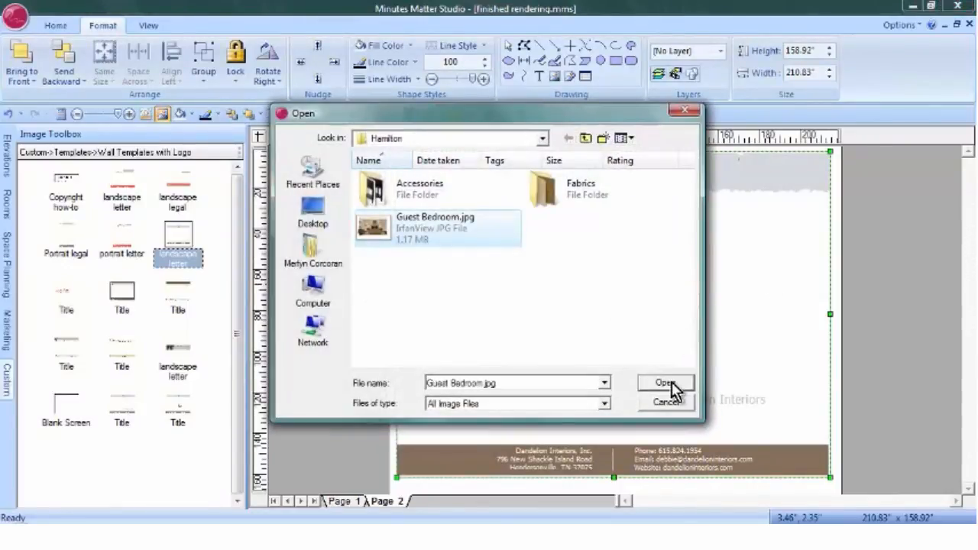
pyautogui.click(674, 388)
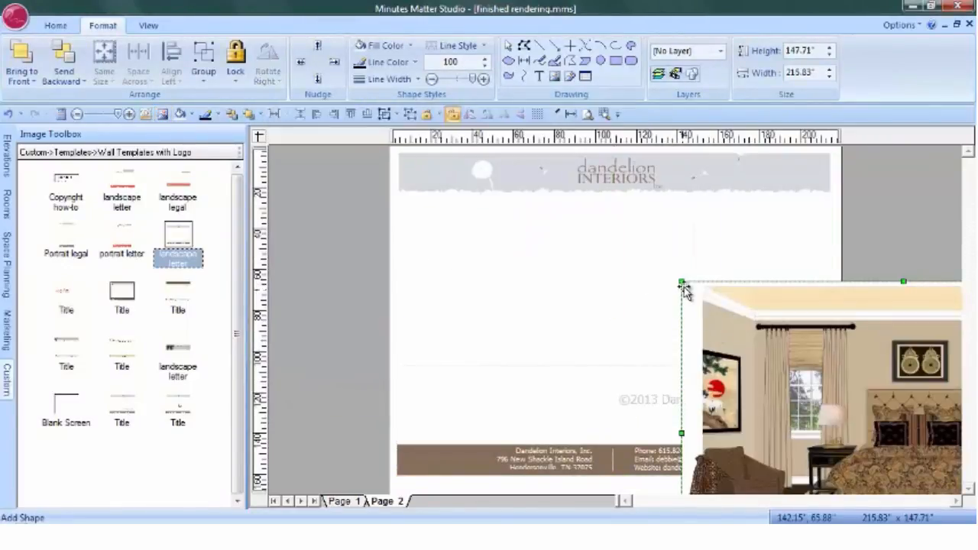
# Resize the bedroom image to about 191 by 131 inches and center it below the template's logo header
pyautogui.moveTo(681, 282); pyautogui.dragTo(770, 342)
pyautogui.moveTo(879, 377); pyautogui.dragTo(524, 231)
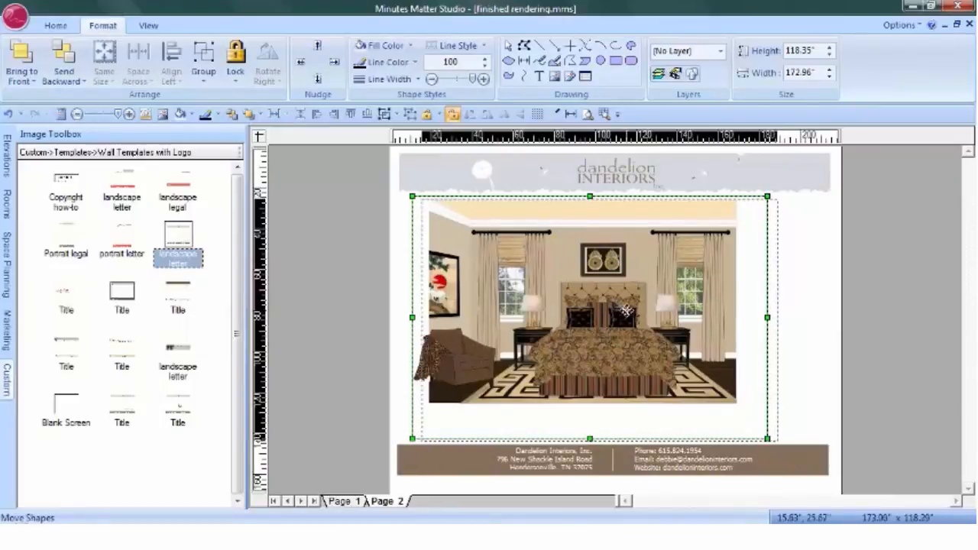
pyautogui.moveTo(581, 322); pyautogui.dragTo(609, 324)
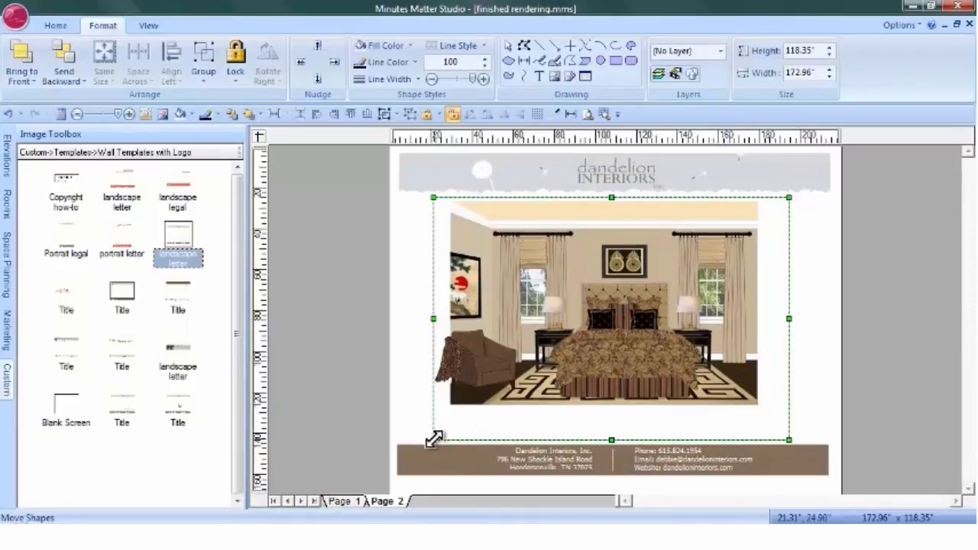
pyautogui.moveTo(433, 440); pyautogui.dragTo(396, 465)
pyautogui.moveTo(582, 330); pyautogui.dragTo(632, 319)
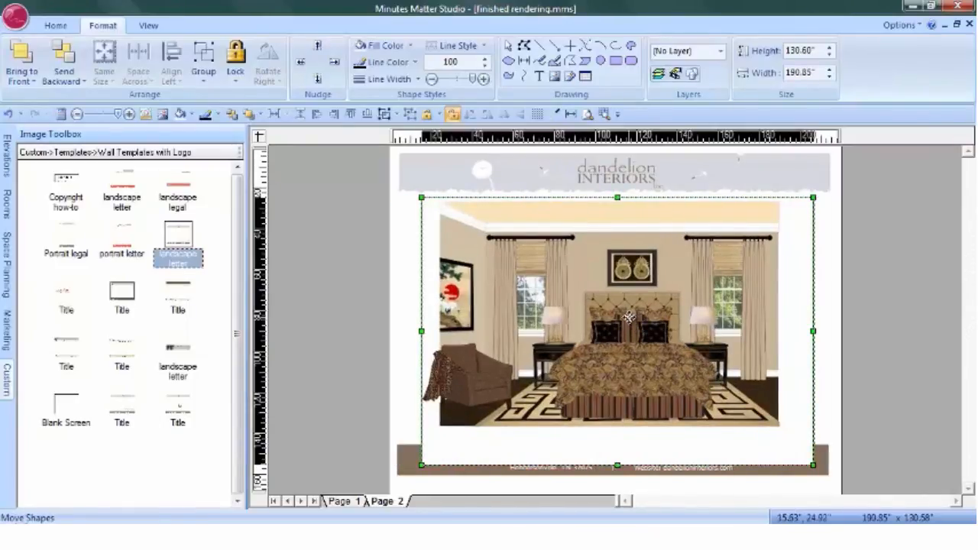
# Bring the logo template in front of the bedroom image and delete its ©2013 Dandelion Interiors copyright text
pyautogui.click(714, 175)
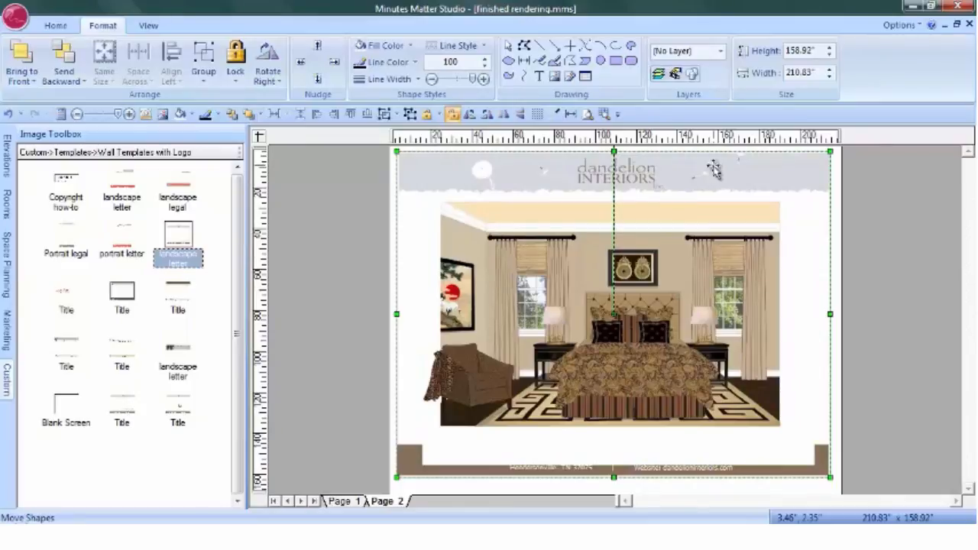
pyautogui.click(252, 122)
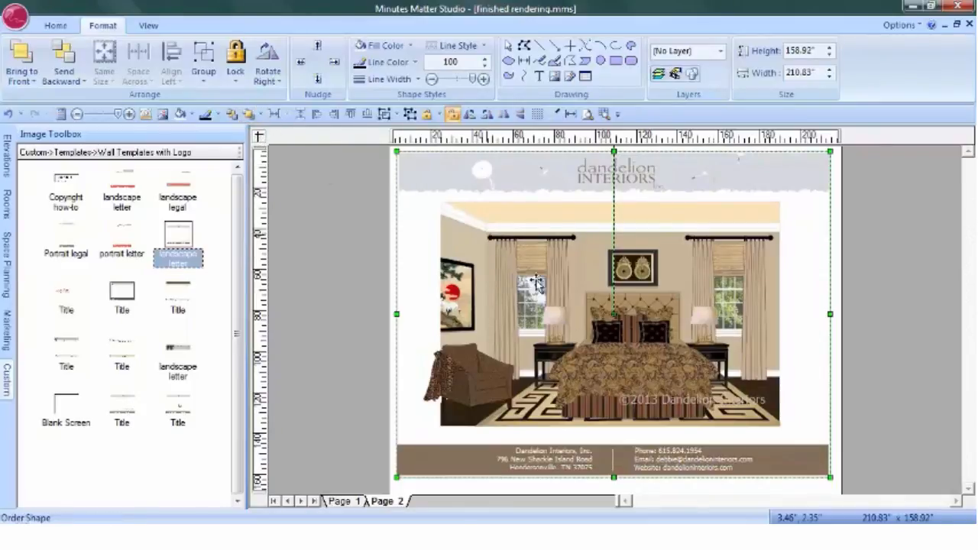
pyautogui.click(674, 408)
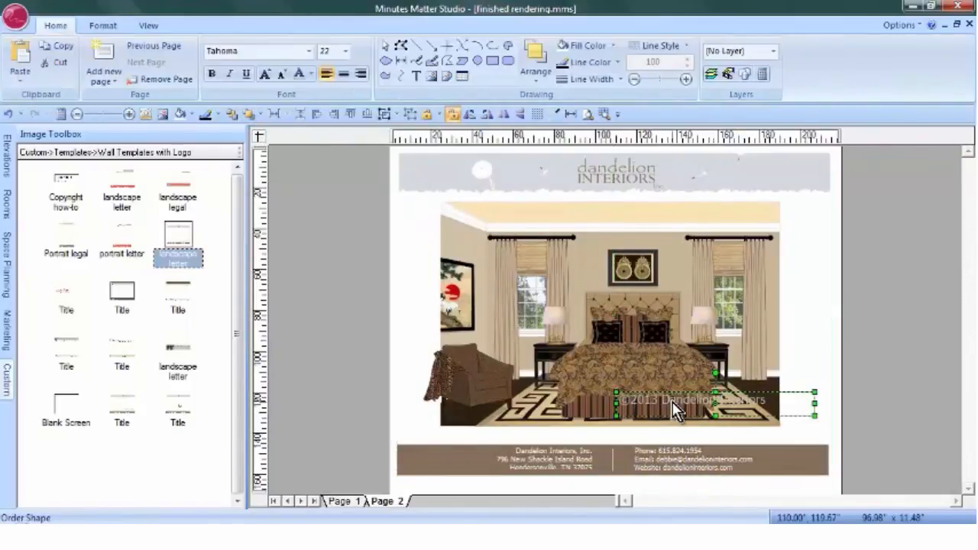
pyautogui.rightClick(676, 412)
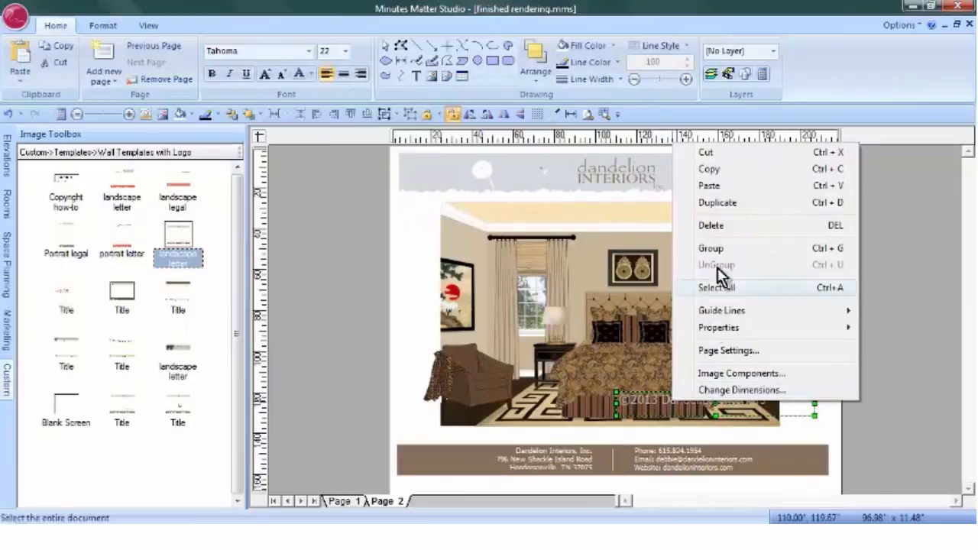
pyautogui.click(711, 227)
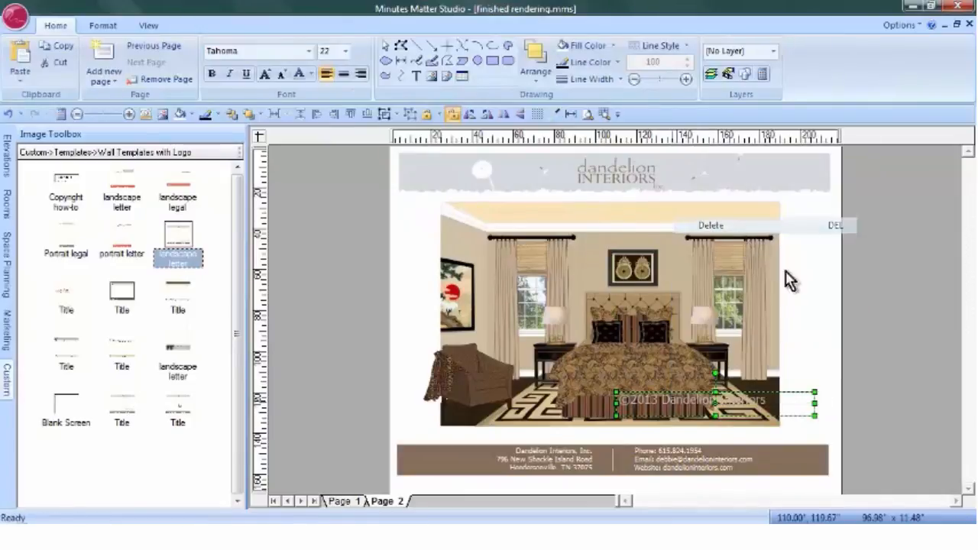
# Shift the bedroom image slightly downward to center it between the template's logo header and contact footer
pyautogui.click(673, 302)
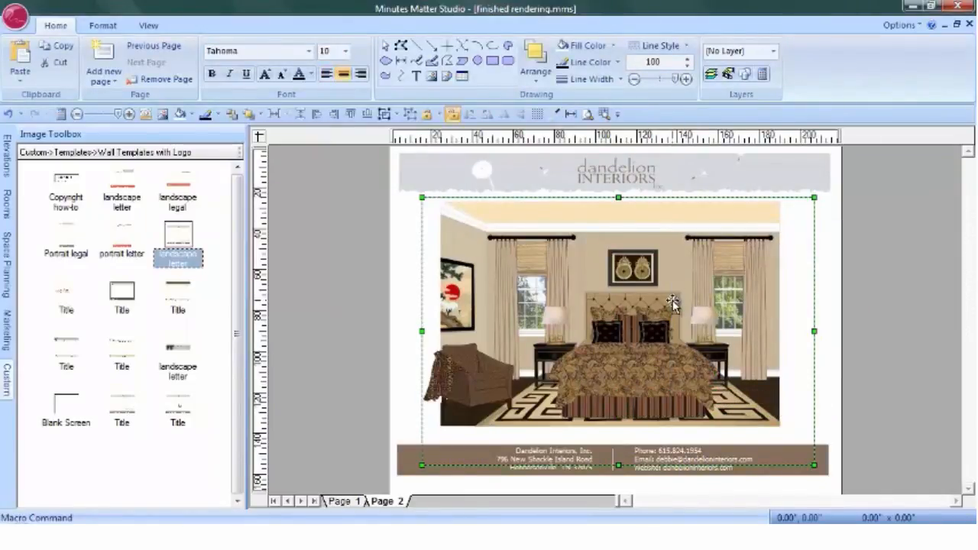
pyautogui.moveTo(672, 302); pyautogui.dragTo(660, 309)
pyautogui.click(904, 270)
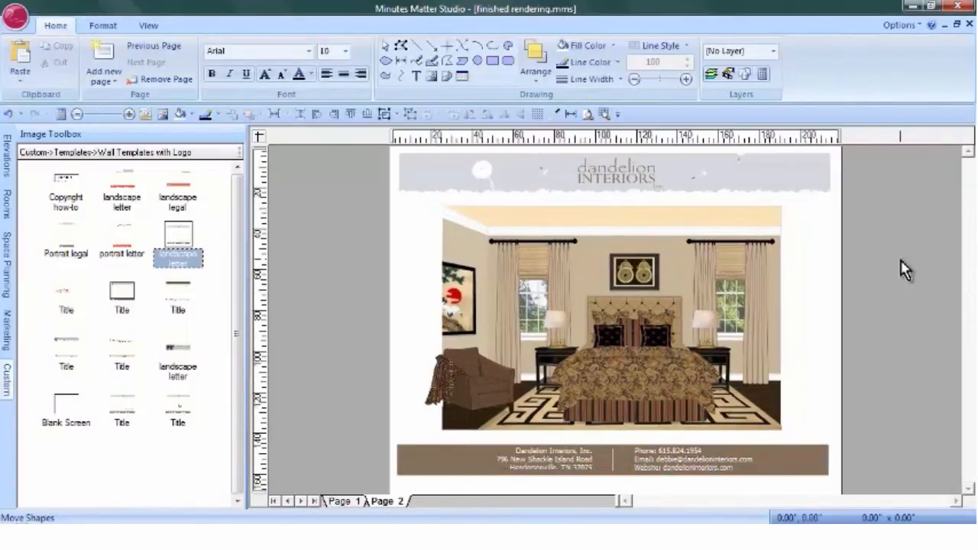